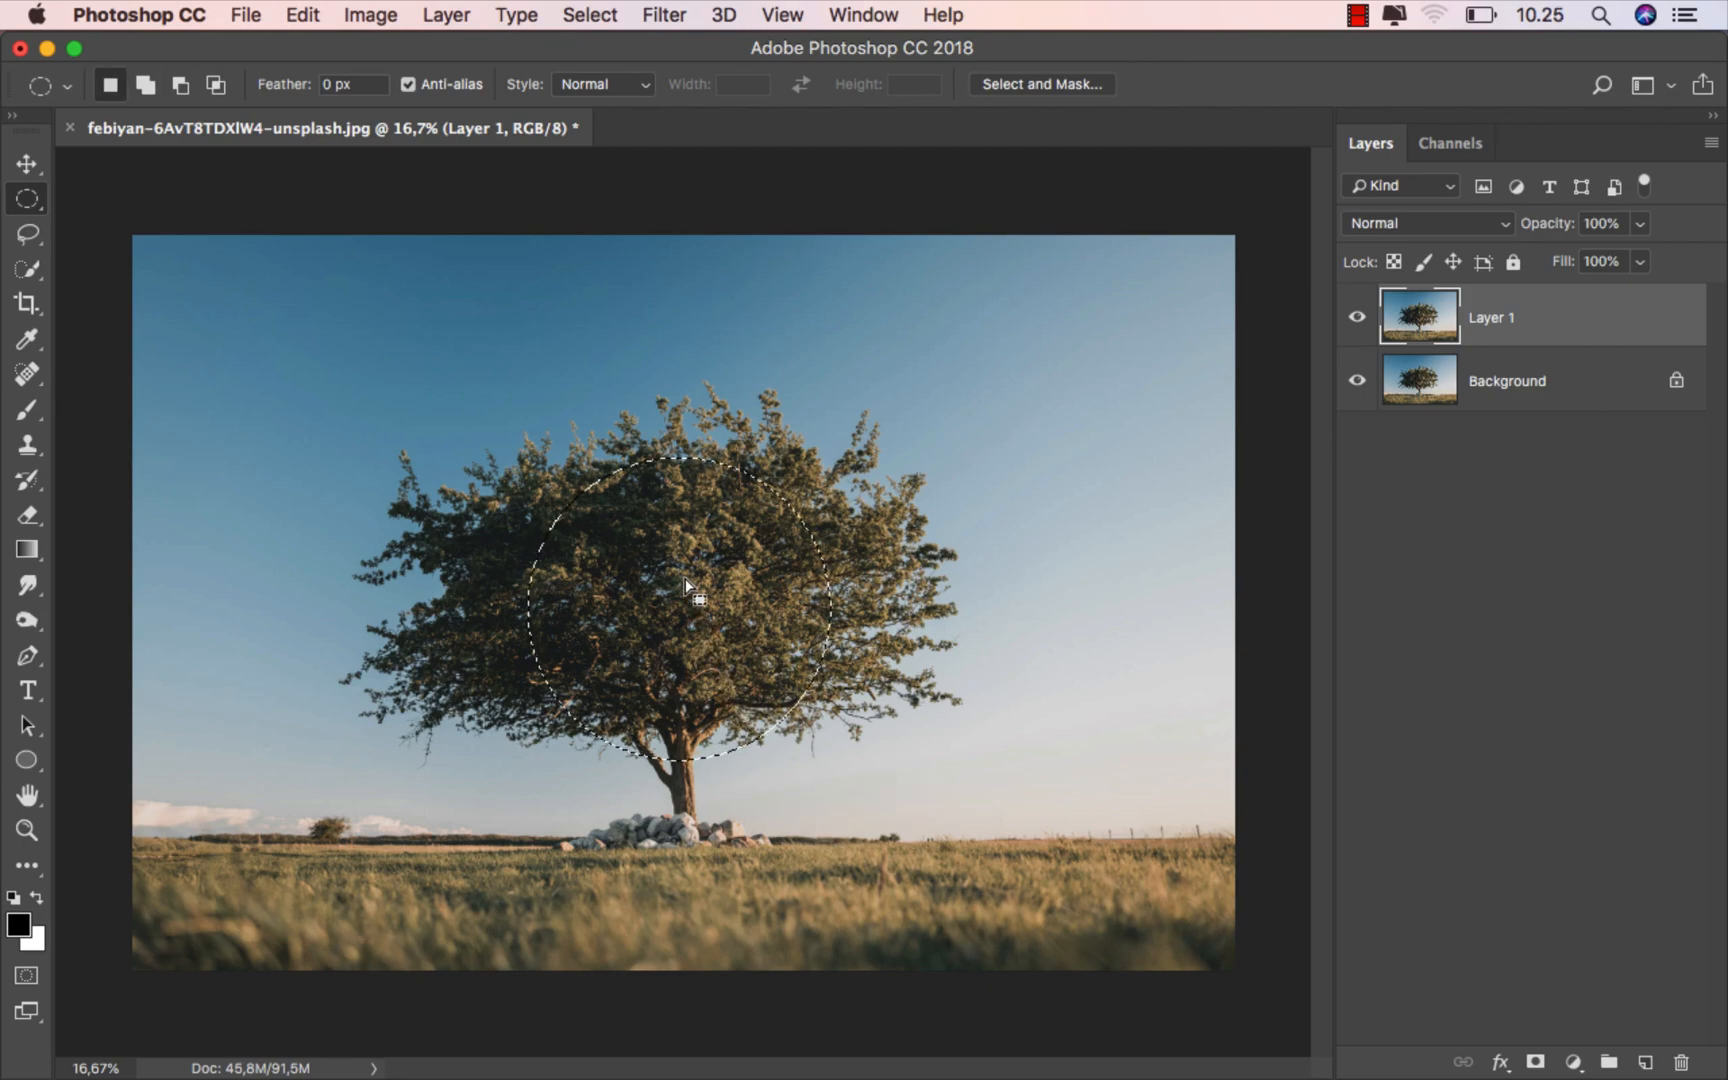
- Reposition the circular selection over the tree's crown and turn it into a layer mask on Layer 1
{"action": "left_click_drag", "start_coordinate": [693, 568], "coordinate": [674, 572]}
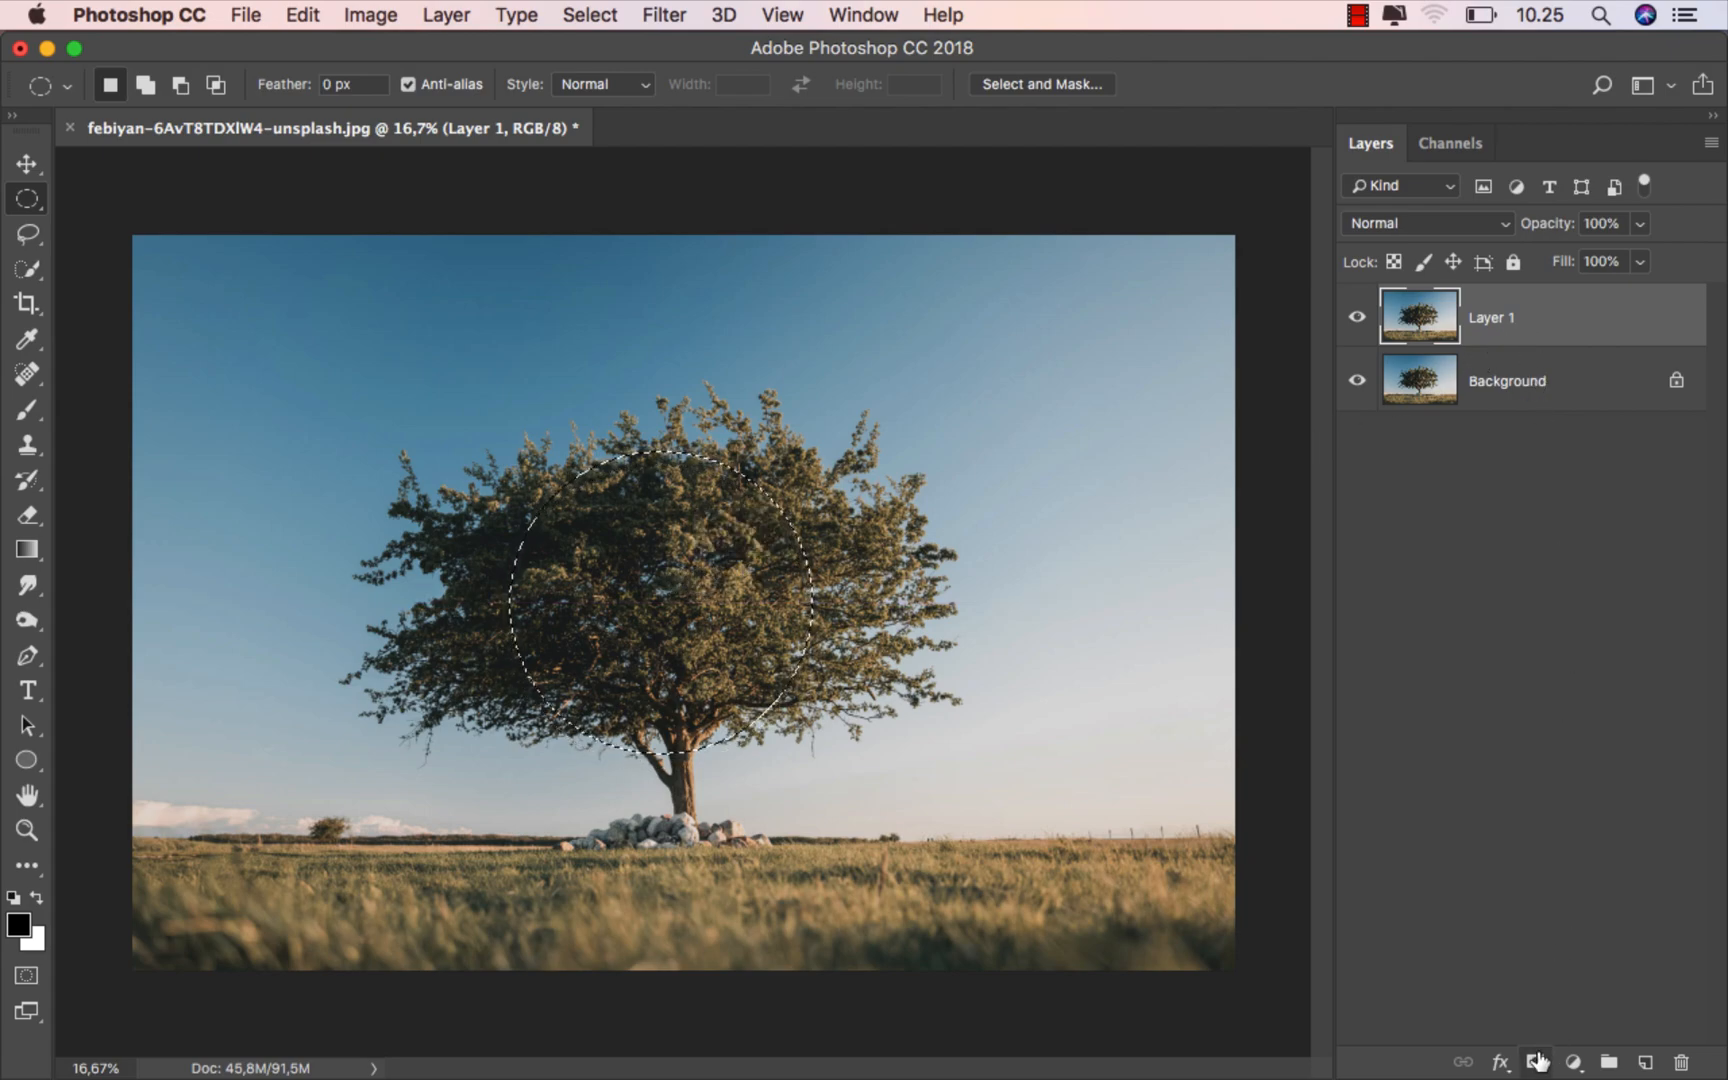
{"action": "left_click", "coordinate": [1538, 1061]}
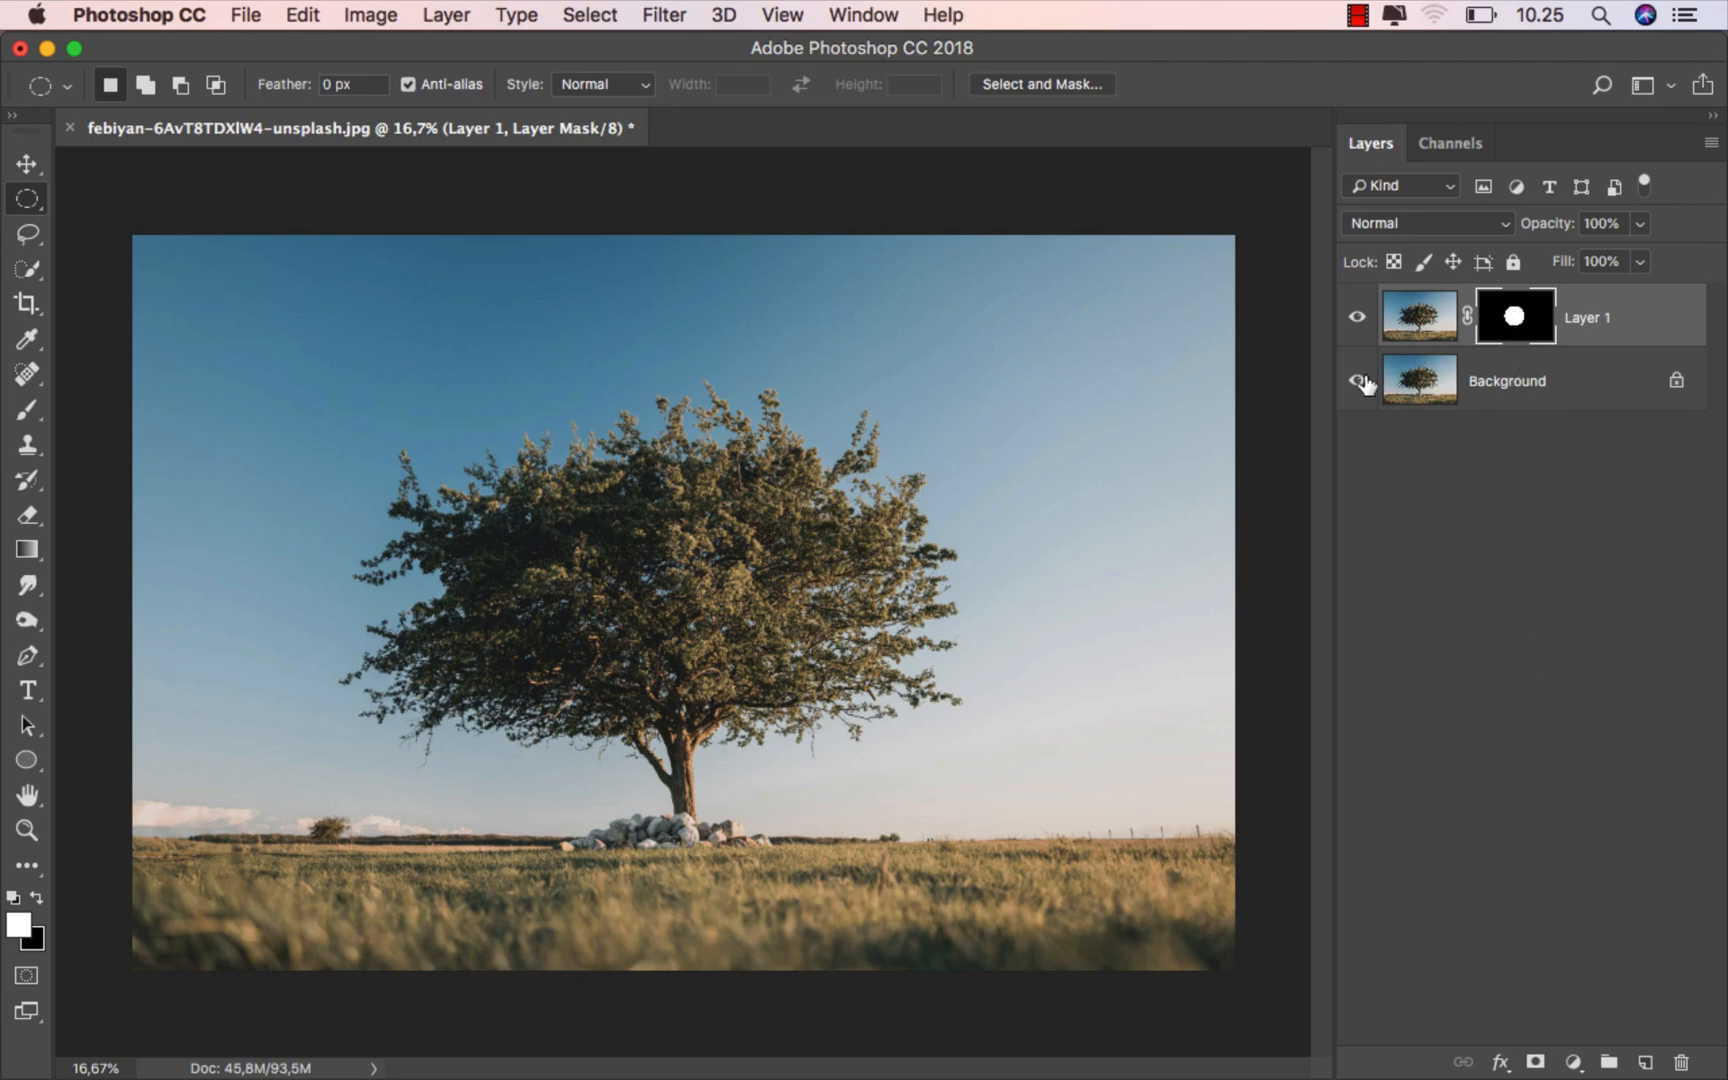
{"action": "left_click", "coordinate": [1357, 381]}
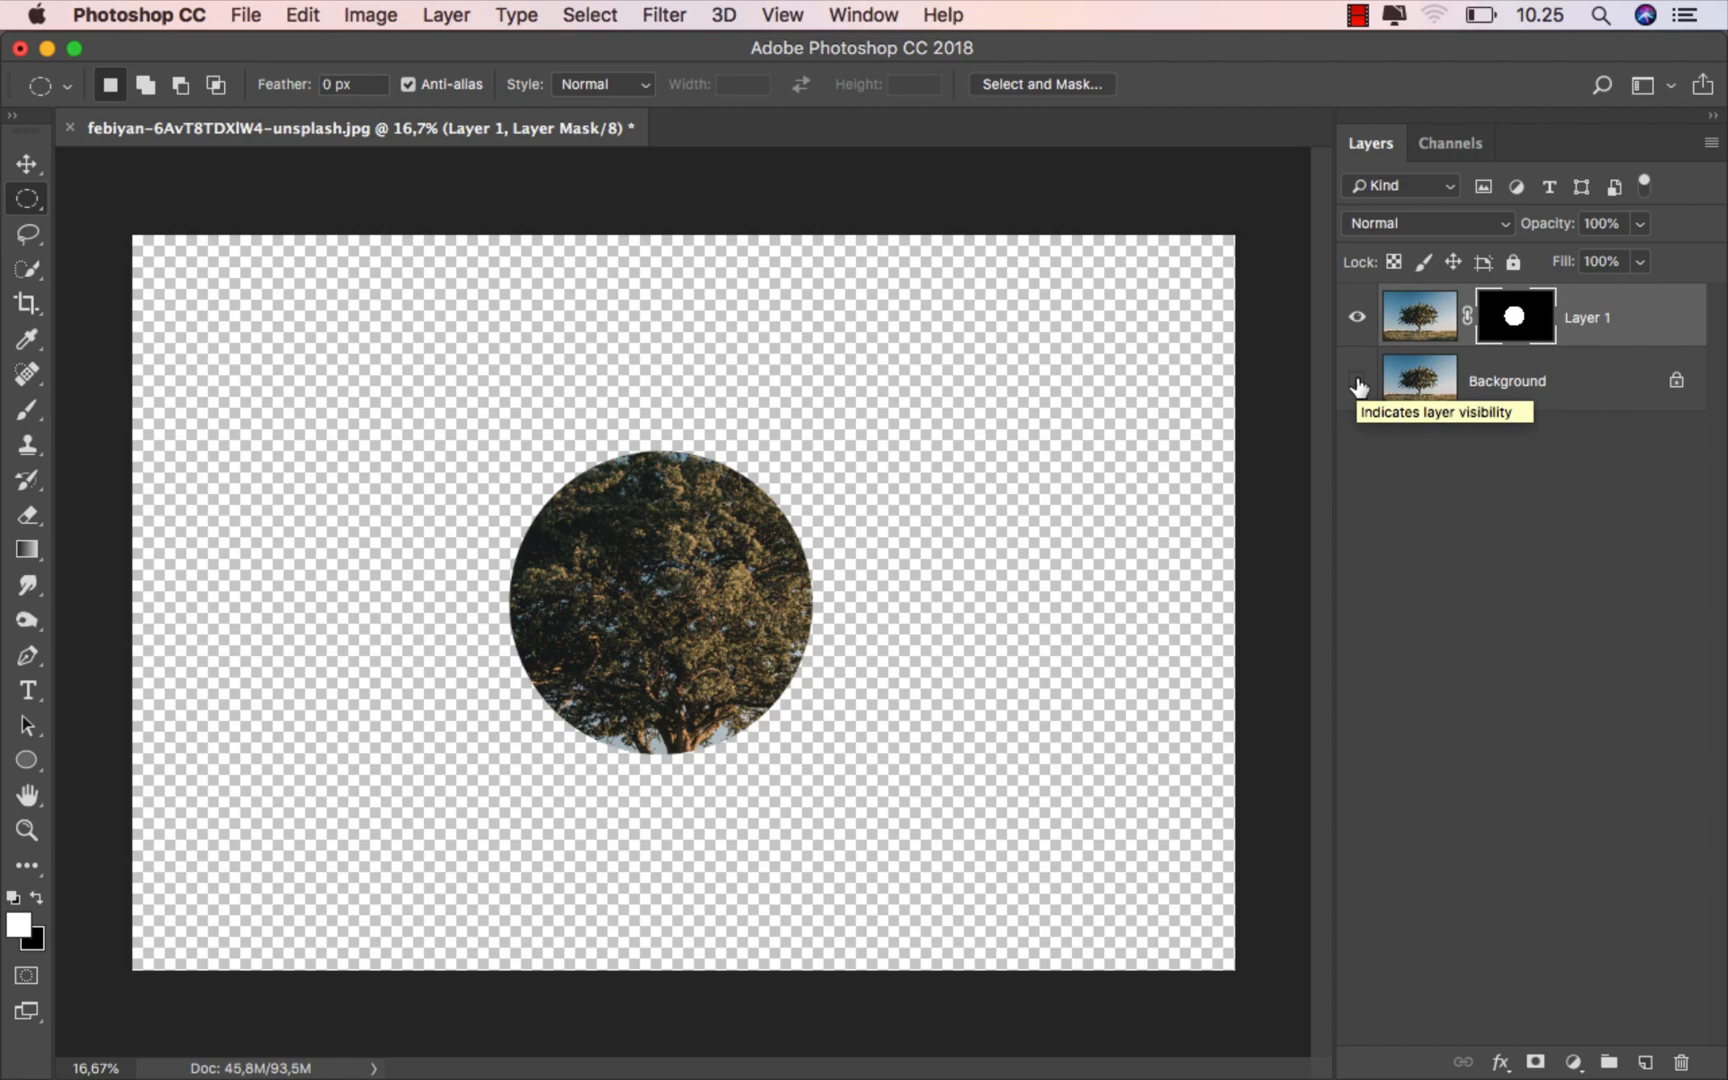
{"action": "left_click", "coordinate": [1358, 384]}
{"action": "left_click", "coordinate": [1612, 320]}
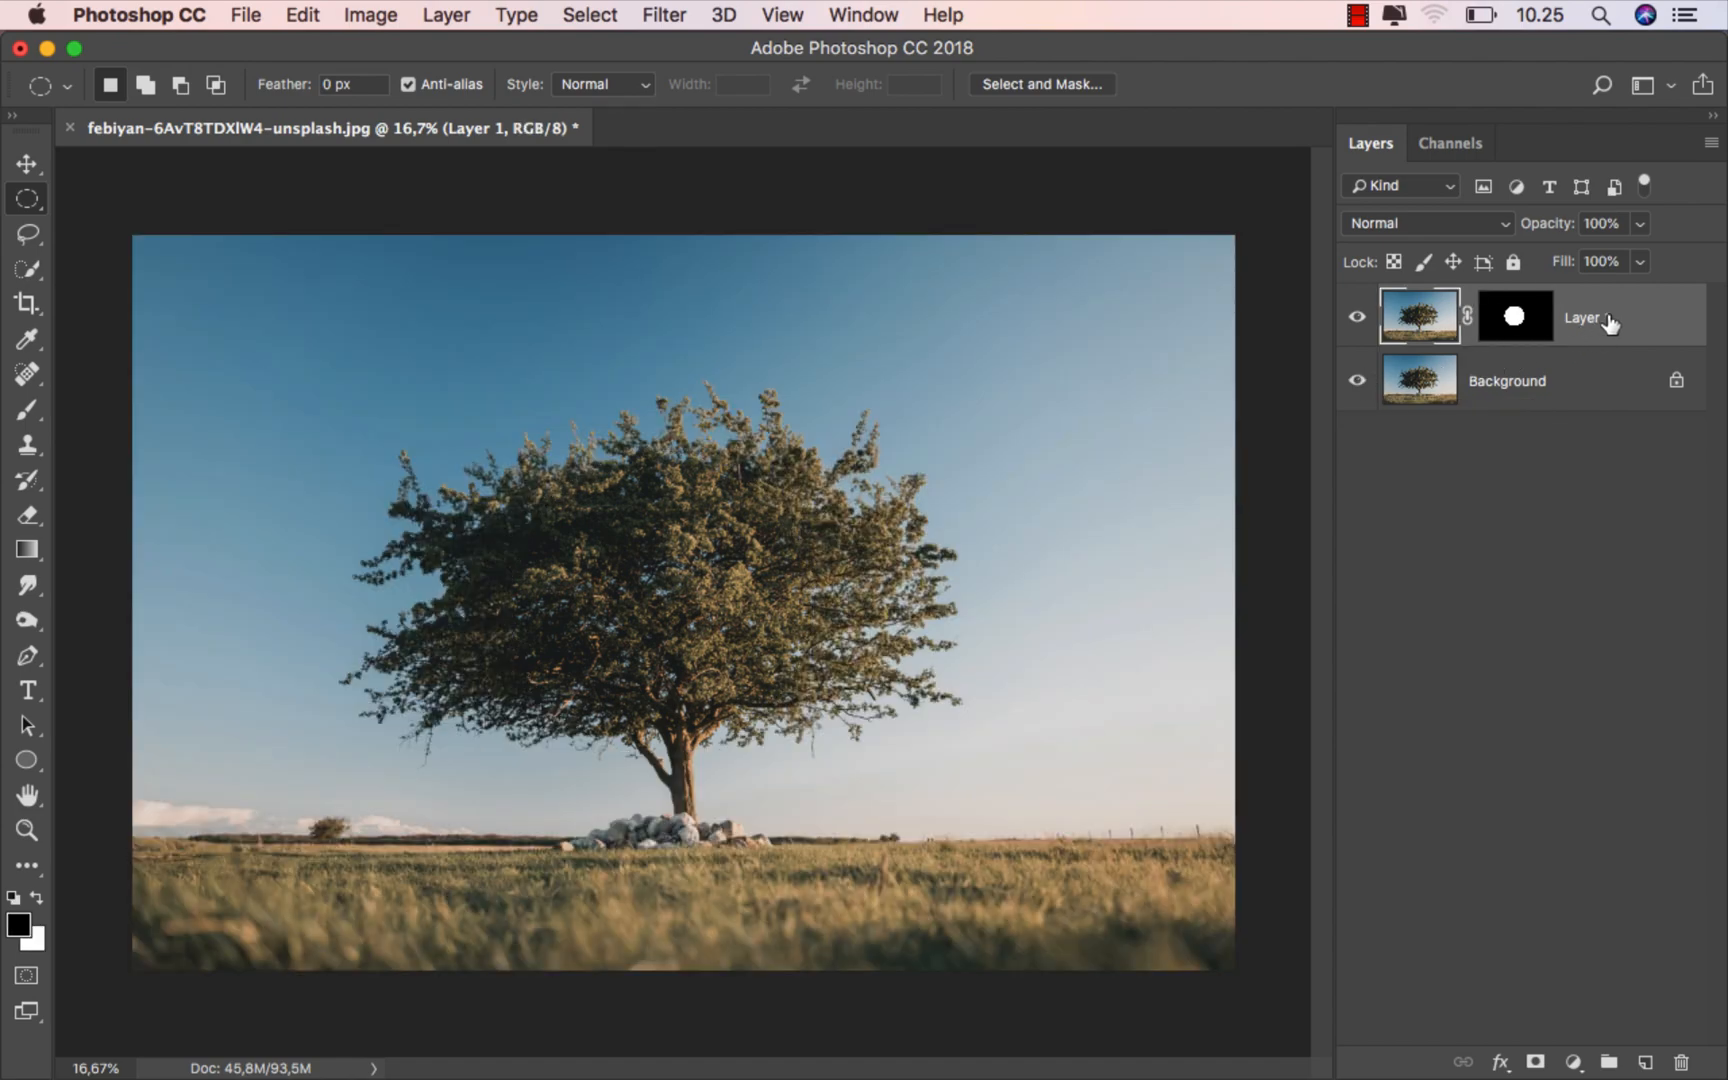
- Duplicate the Background layer and hide the original
{"action": "left_click", "coordinate": [1551, 394]}
{"action": "key", "text": "super+j"}
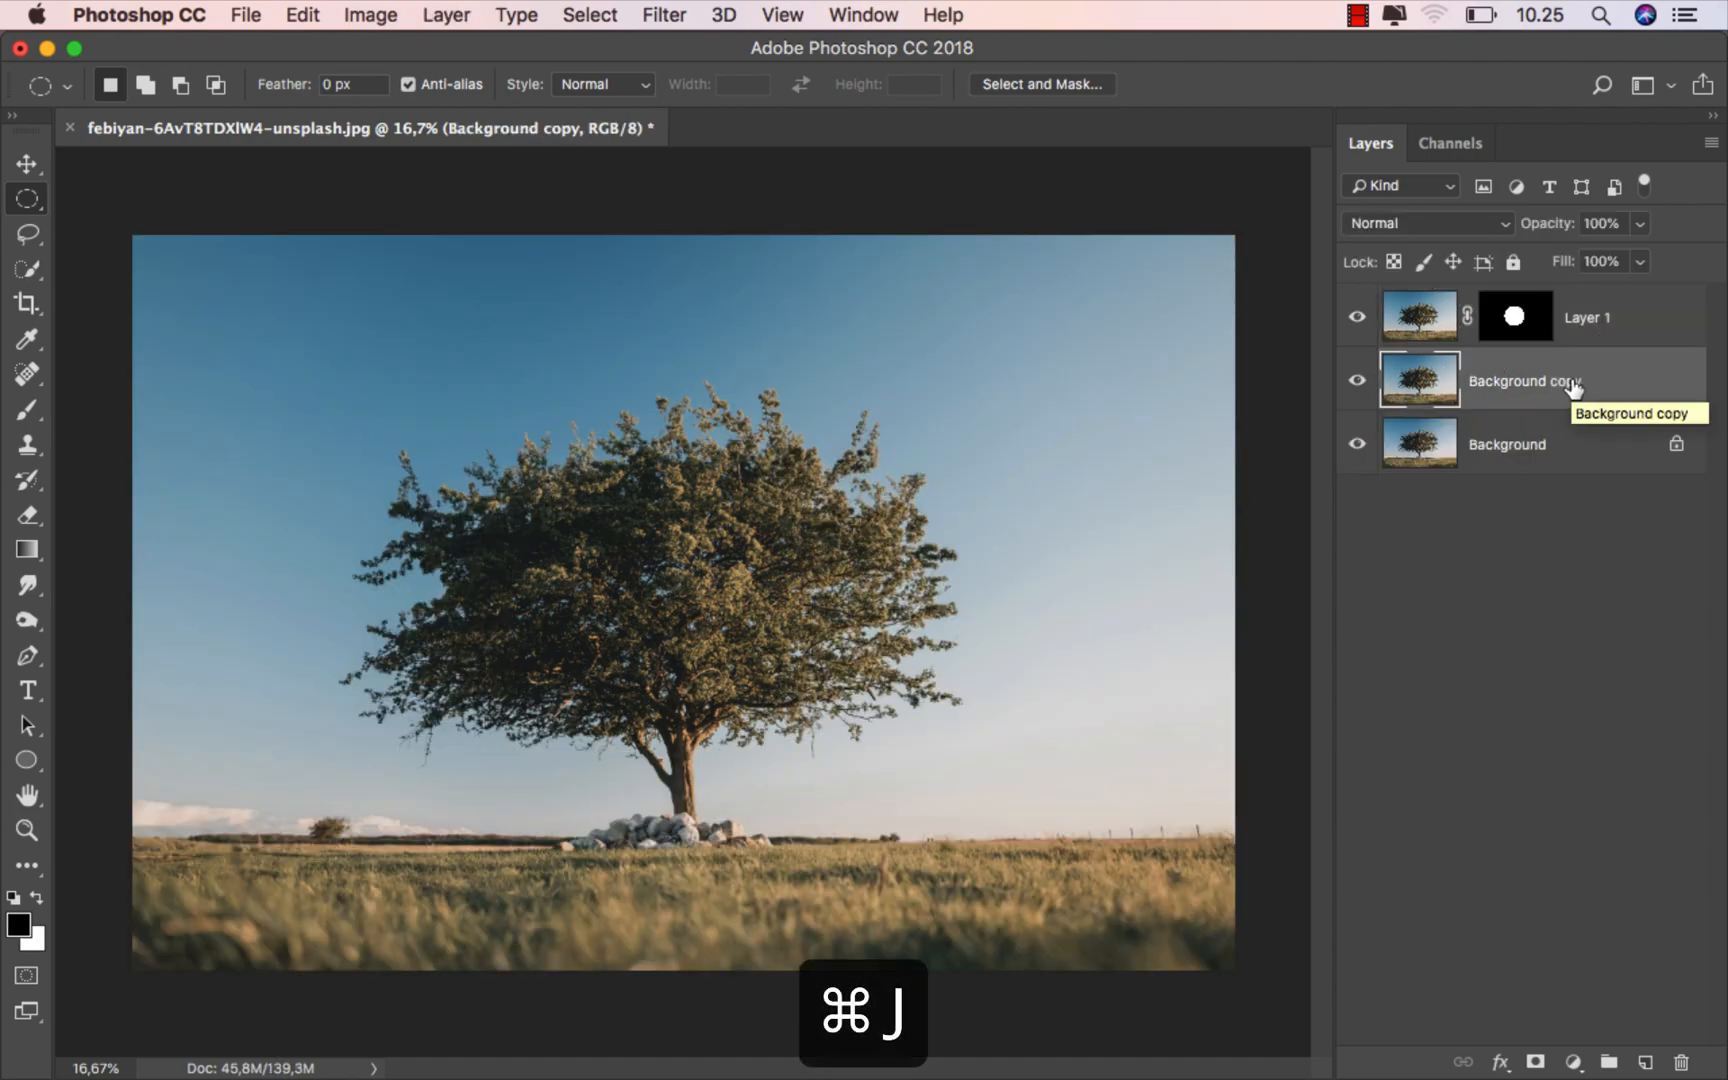
{"action": "left_click", "coordinate": [1358, 445]}
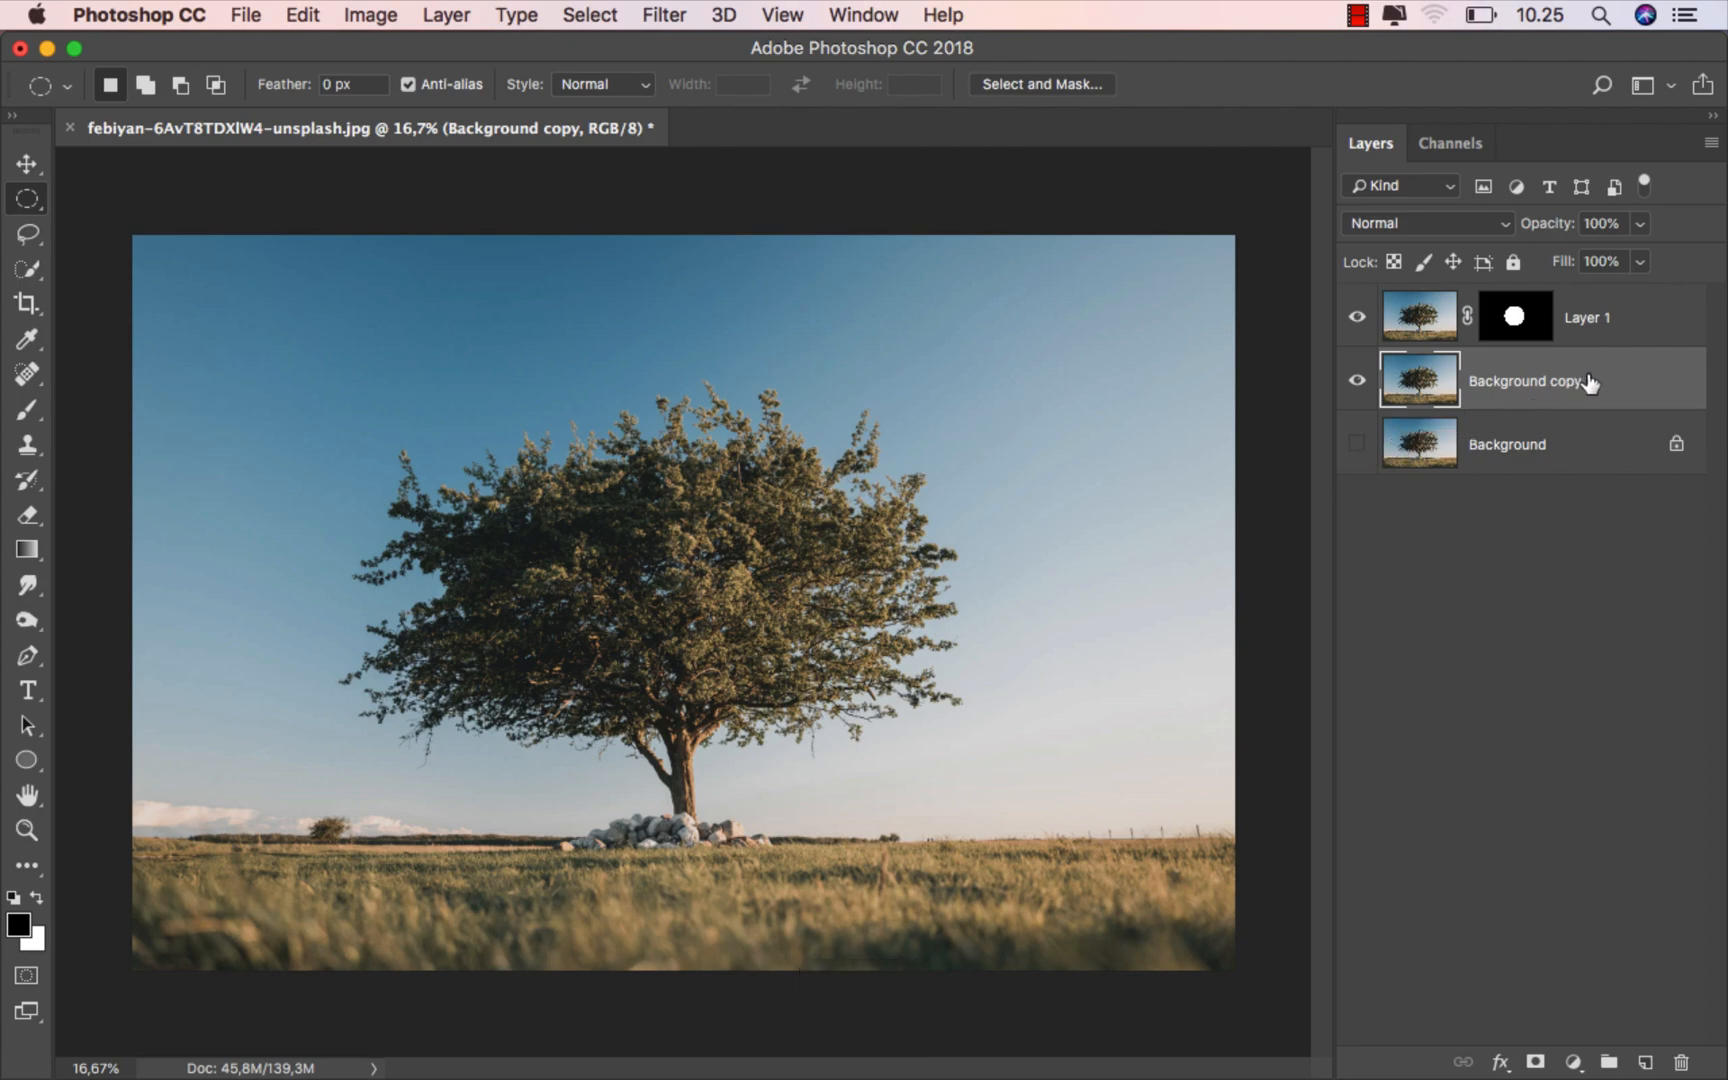
- Draw a loose freehand Lasso selection around the whole tree crown, crossing the upper trunk, on the Background copy layer
{"action": "left_click", "coordinate": [27, 240]}
{"action": "left_click", "coordinate": [140, 228]}
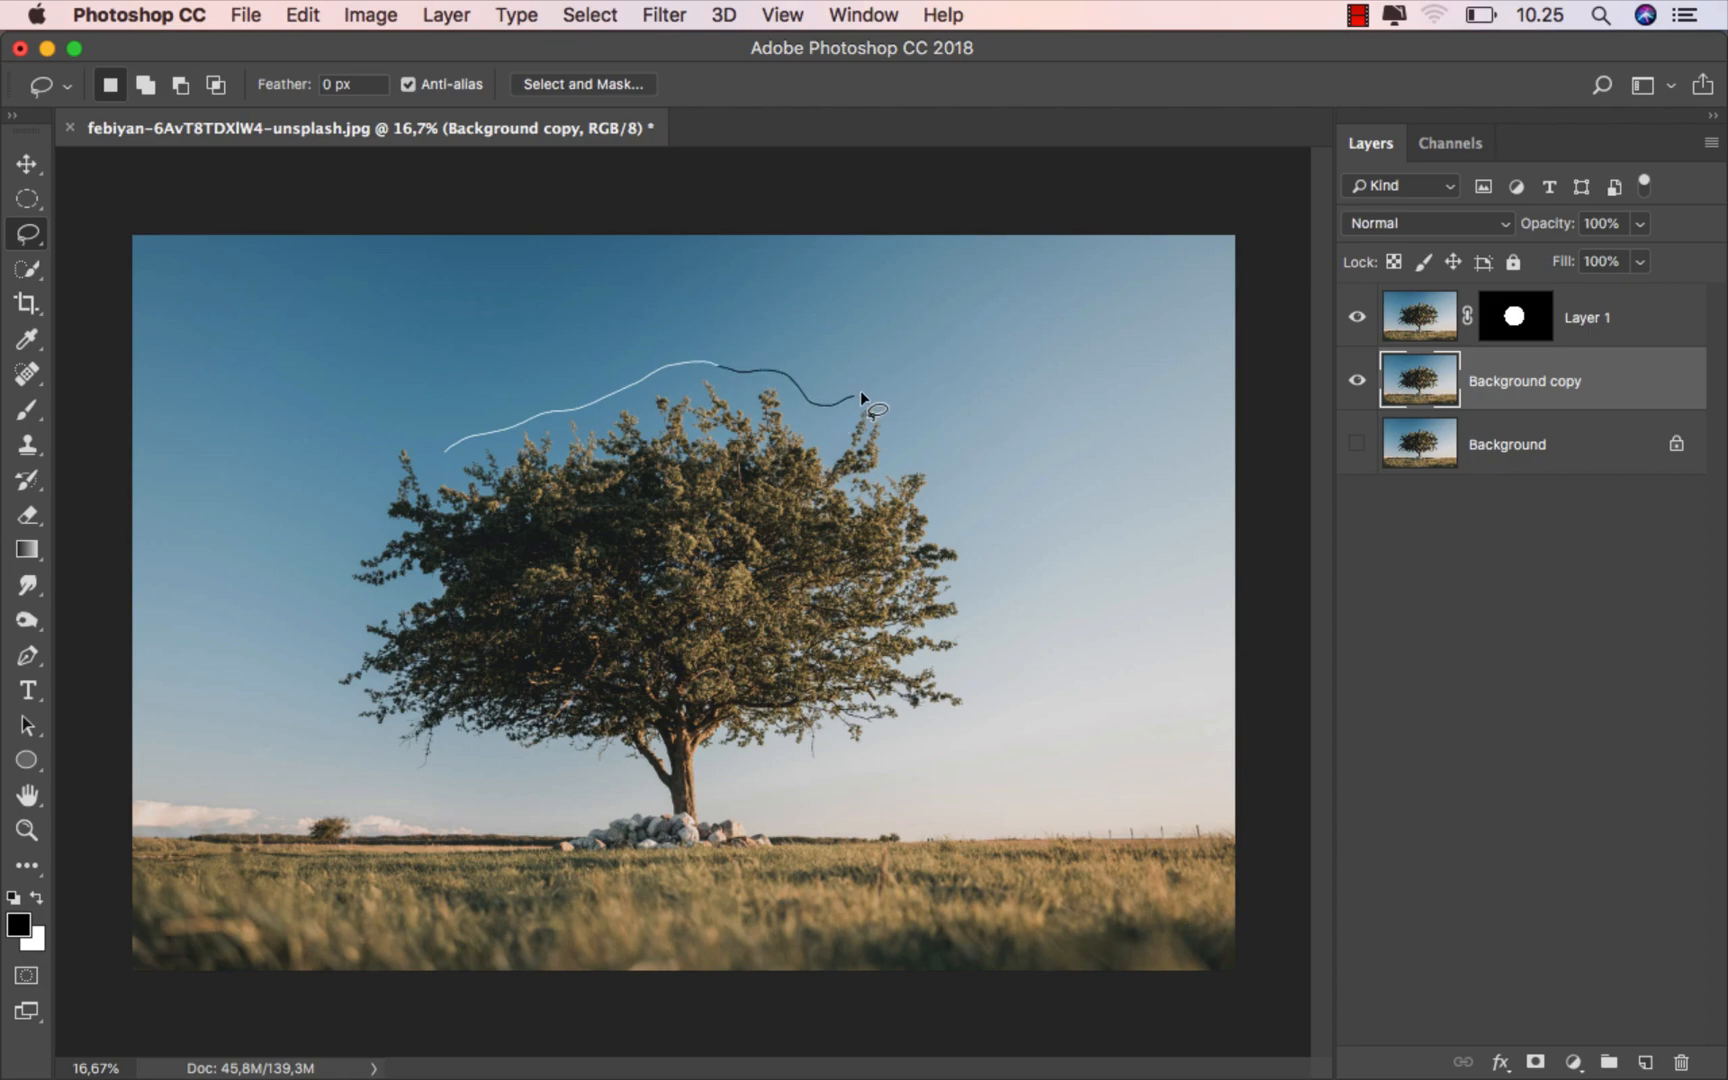
{"action": "left_click_drag", "start_coordinate": [979, 691], "coordinate": [904, 755]}
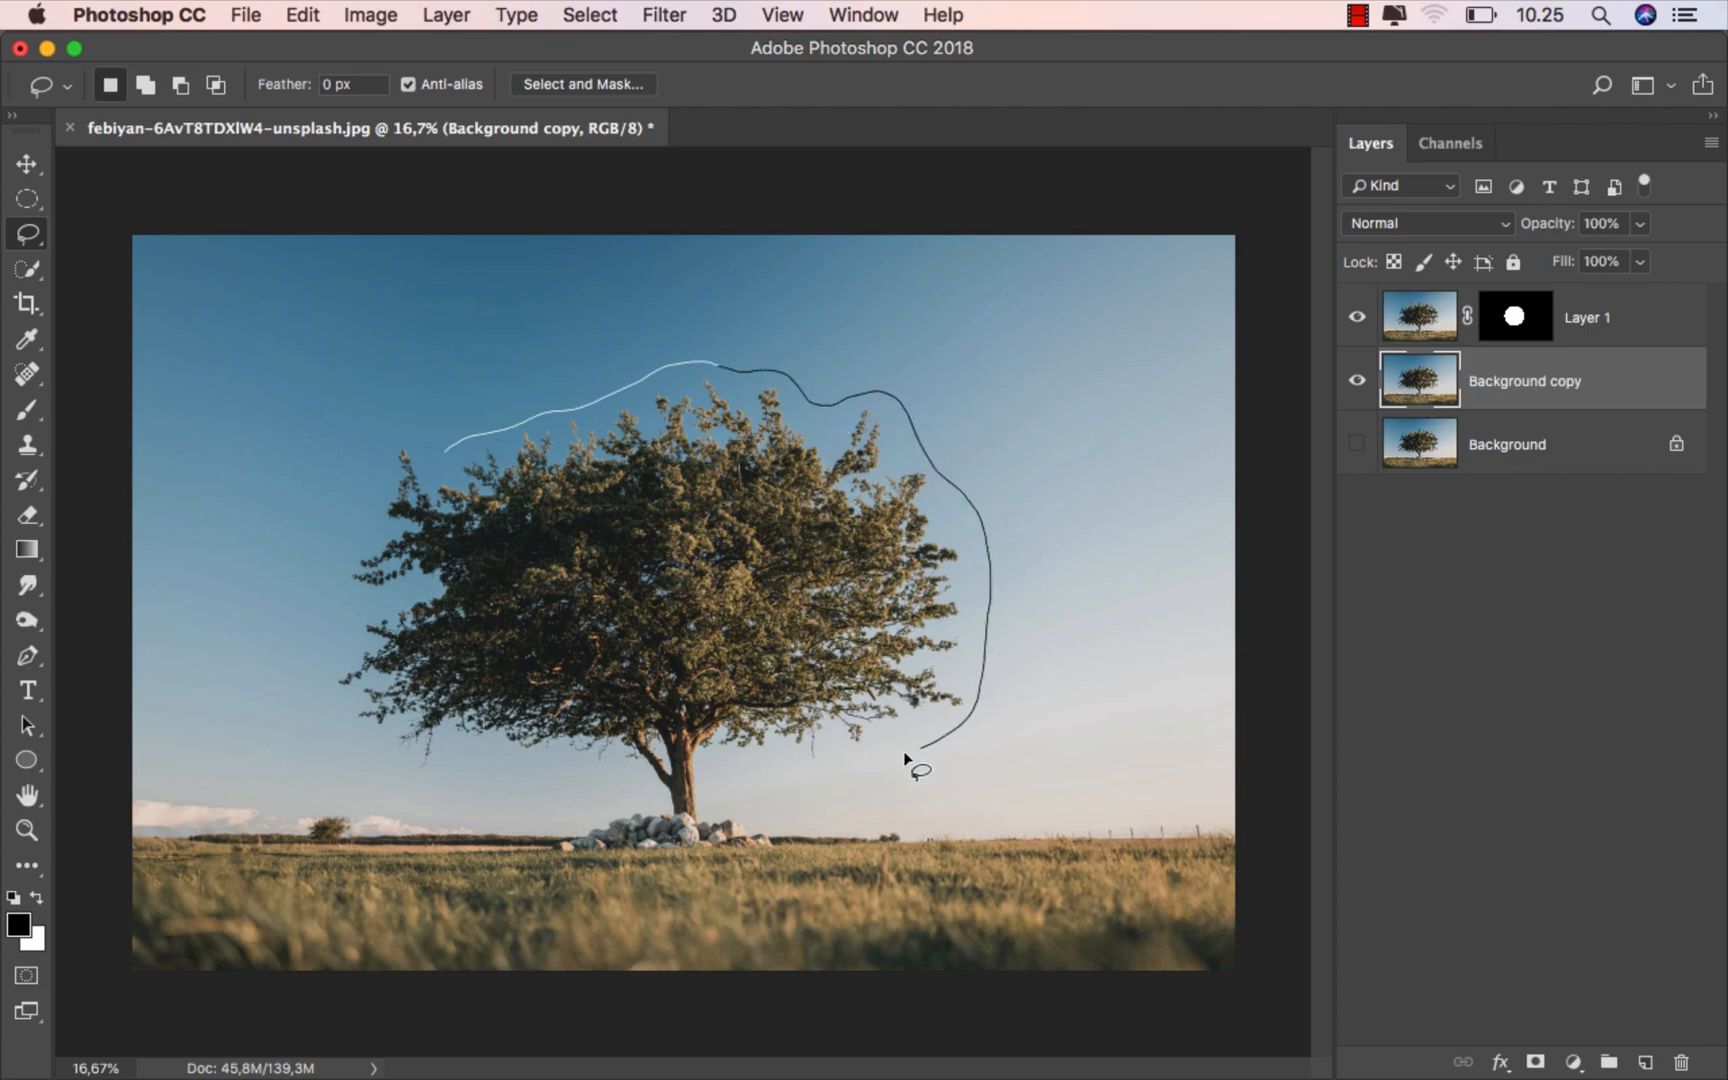
{"action": "left_click_drag", "start_coordinate": [685, 760], "coordinate": [638, 772]}
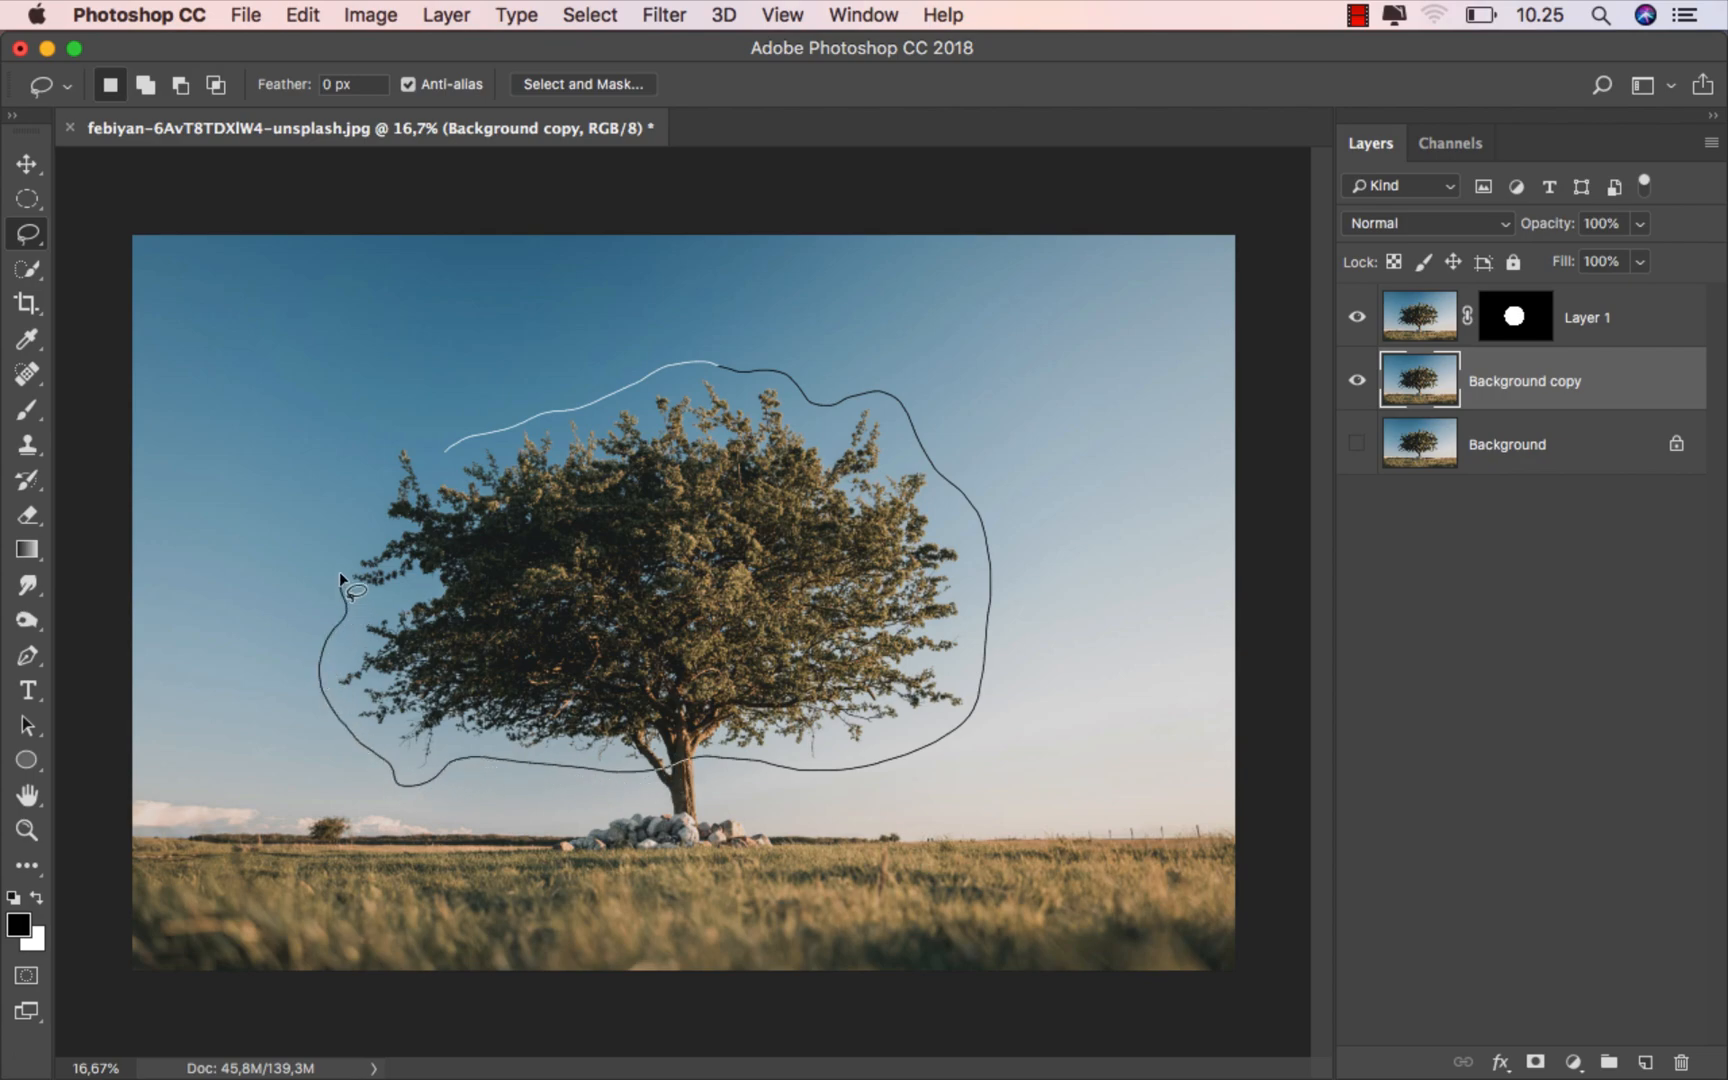
{"action": "left_click_drag", "start_coordinate": [440, 453], "coordinate": [445, 452]}
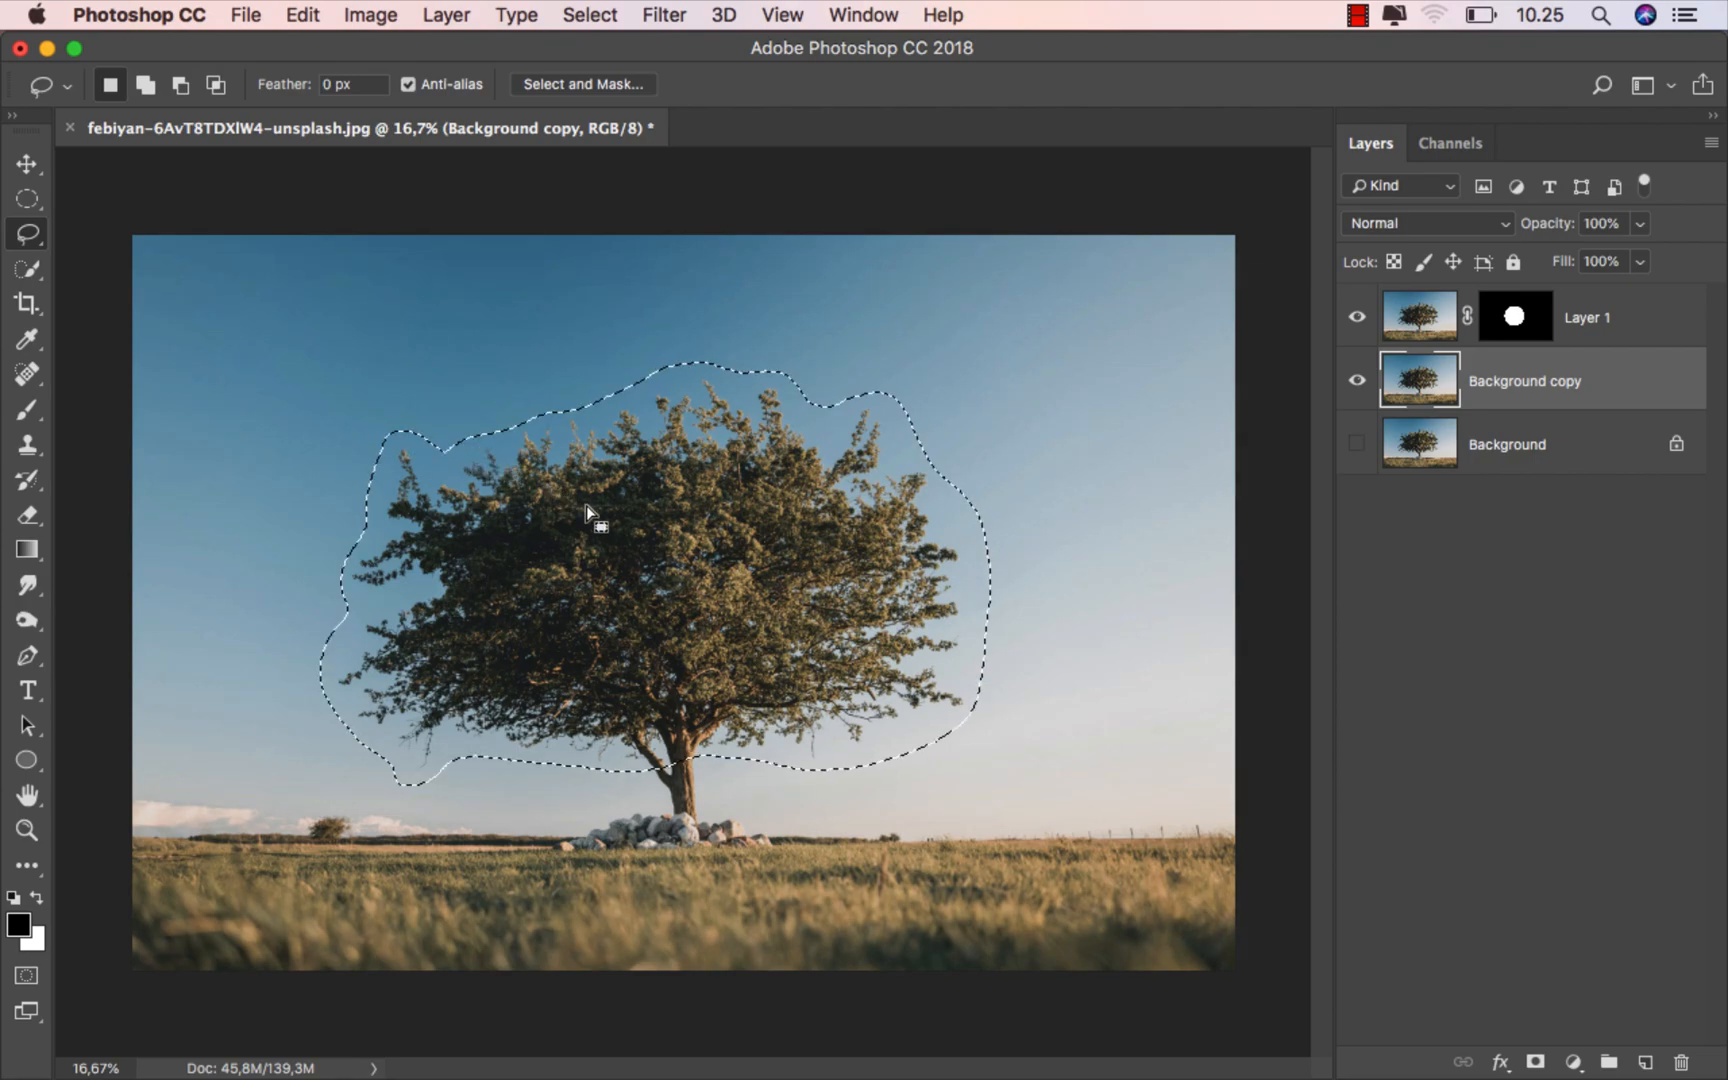
- Remove the selected crown from the Background copy layer with a Content-Aware fill in Normal mode at 100% opacity, and deselect
{"action": "left_click", "coordinate": [297, 15]}
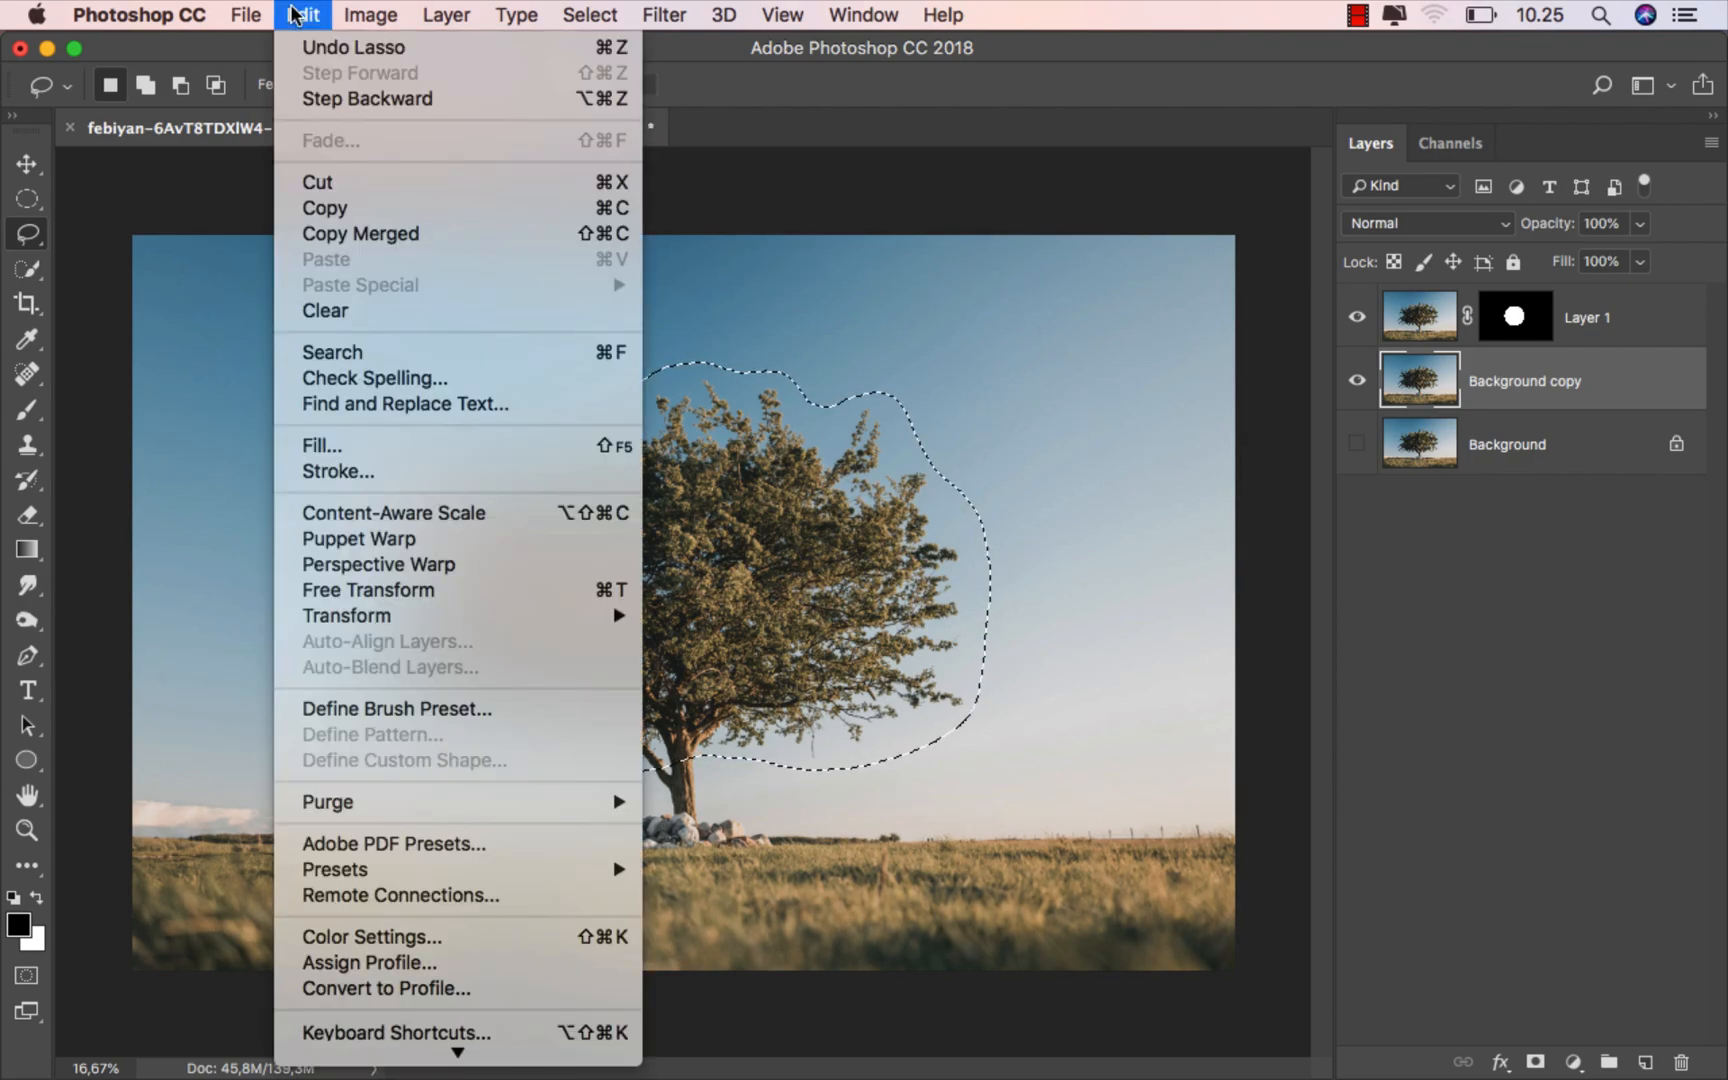
{"action": "left_click", "coordinate": [386, 450]}
{"action": "left_click_drag", "start_coordinate": [985, 458], "coordinate": [1036, 480]}
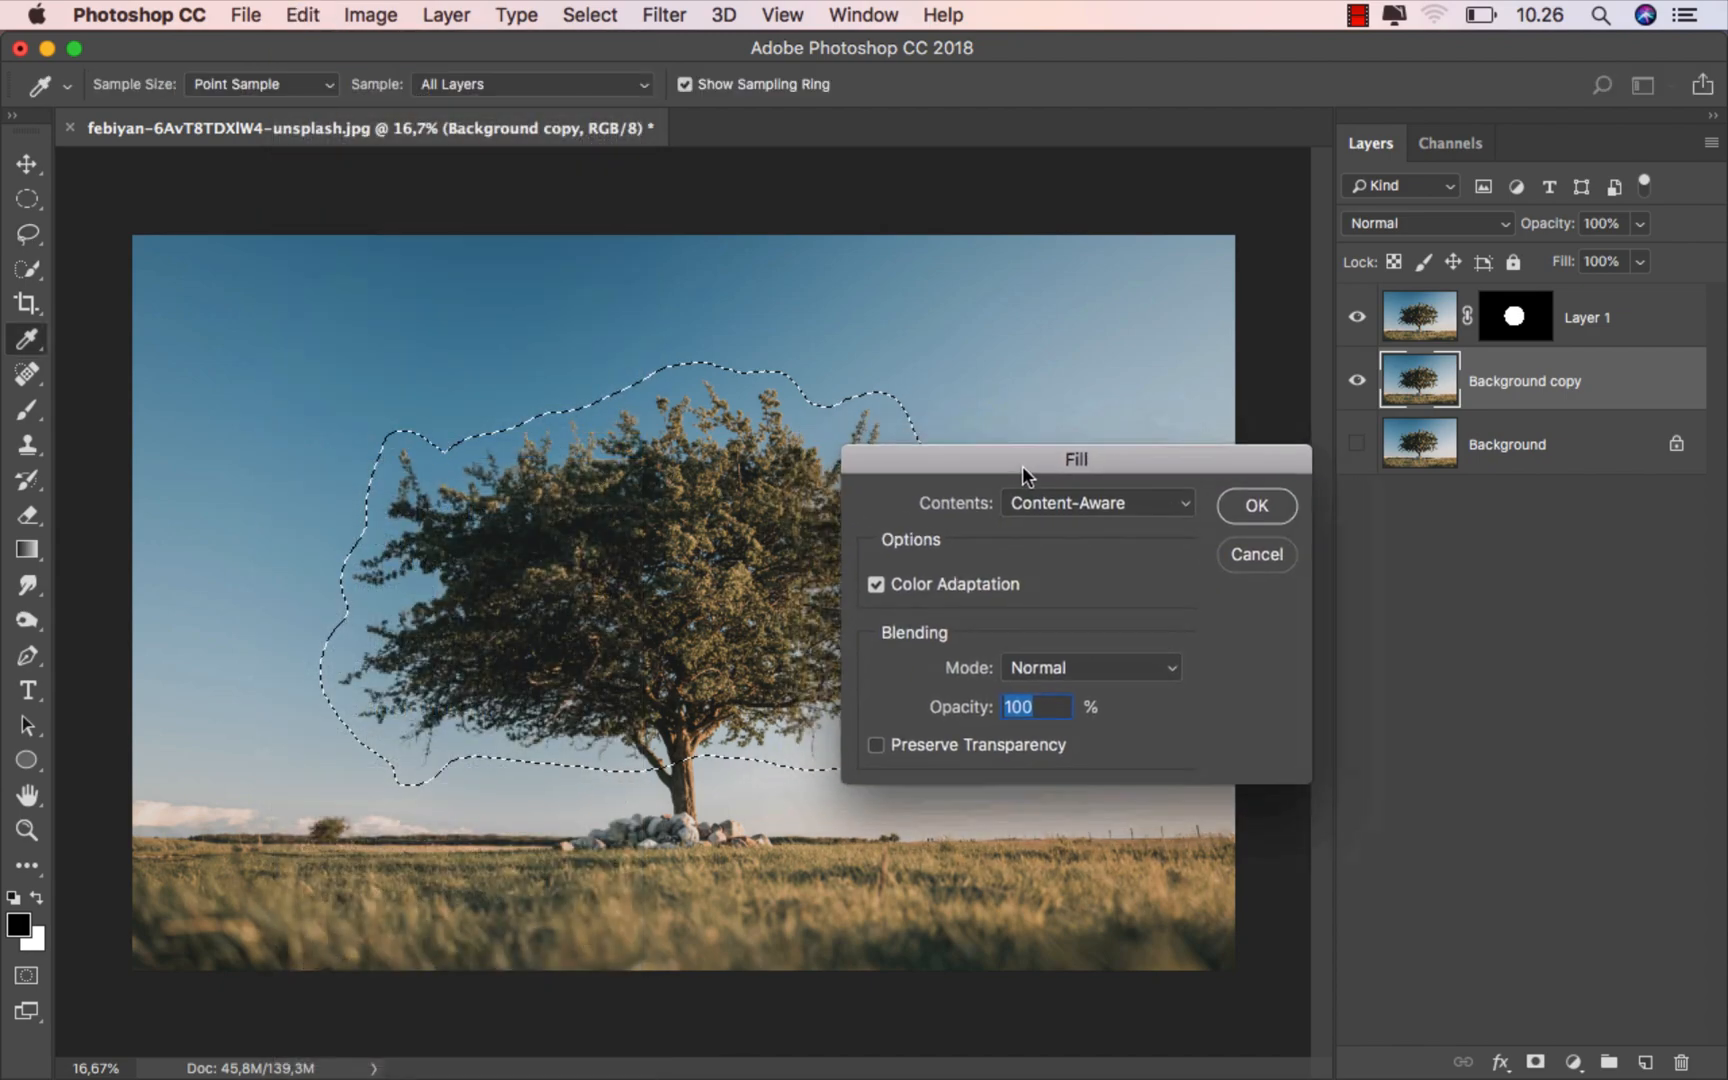
{"action": "left_click", "coordinate": [1081, 504]}
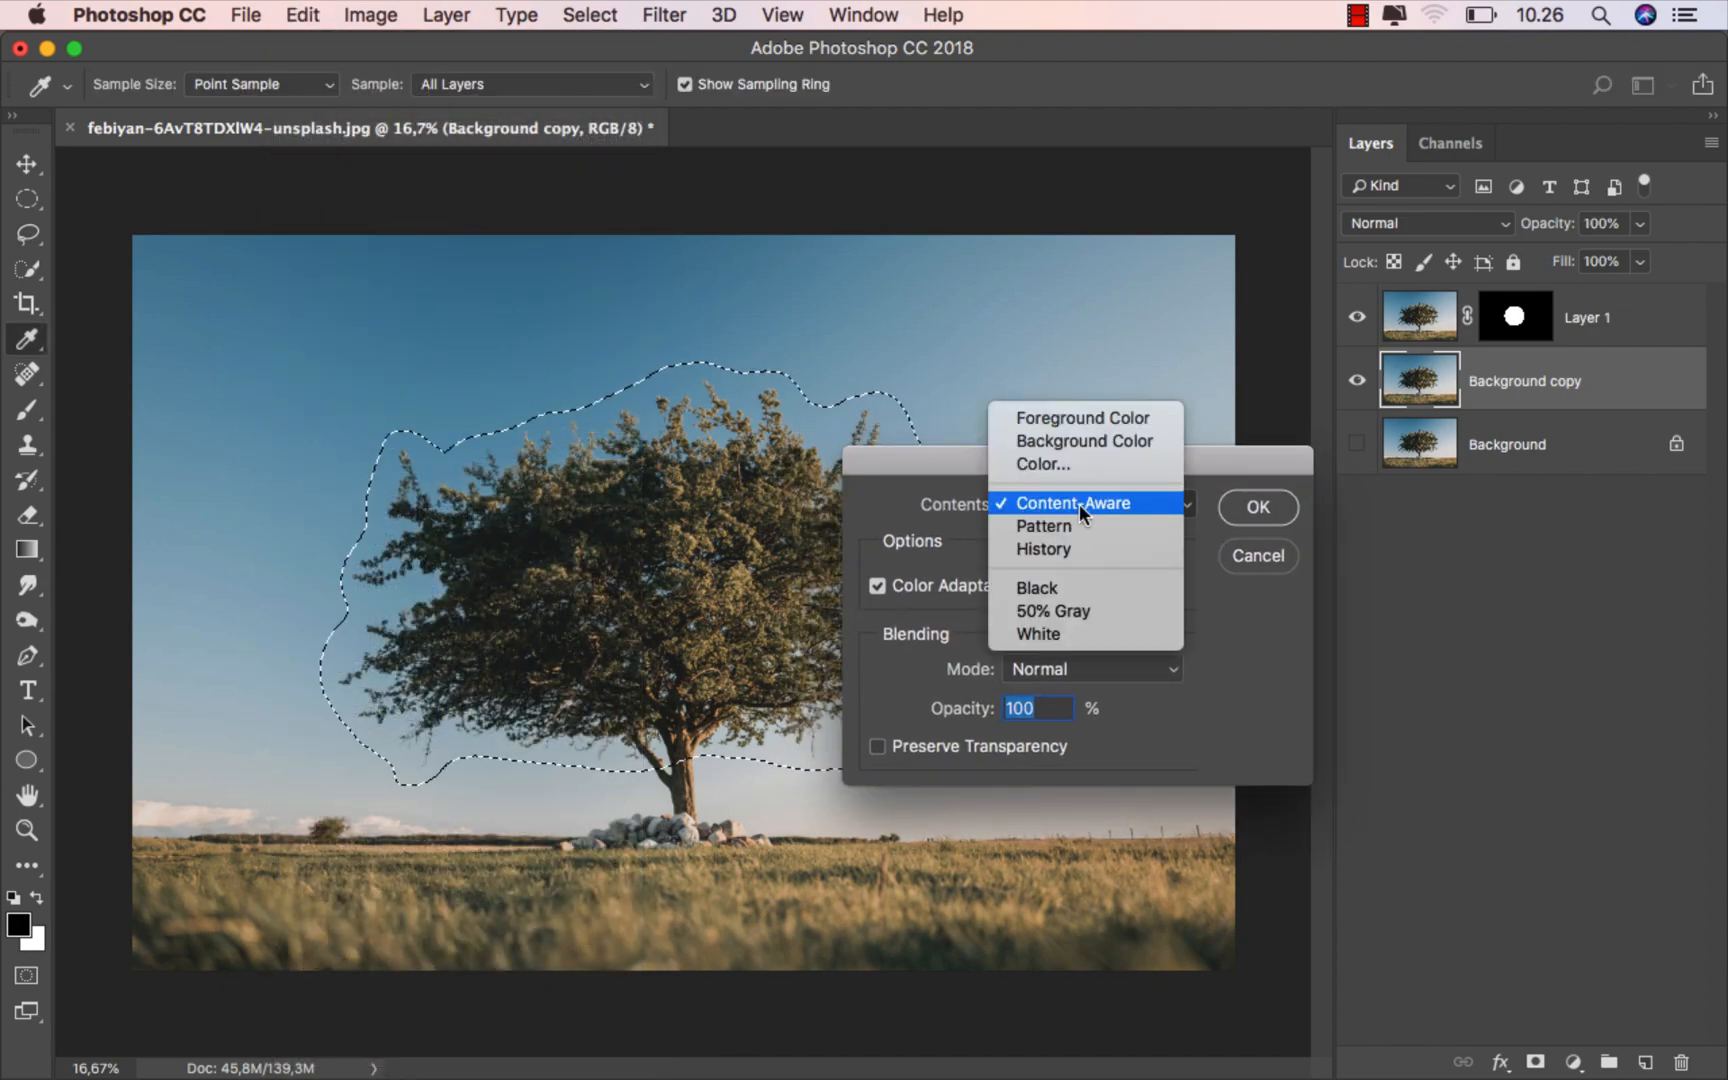
{"action": "left_click", "coordinate": [1080, 504]}
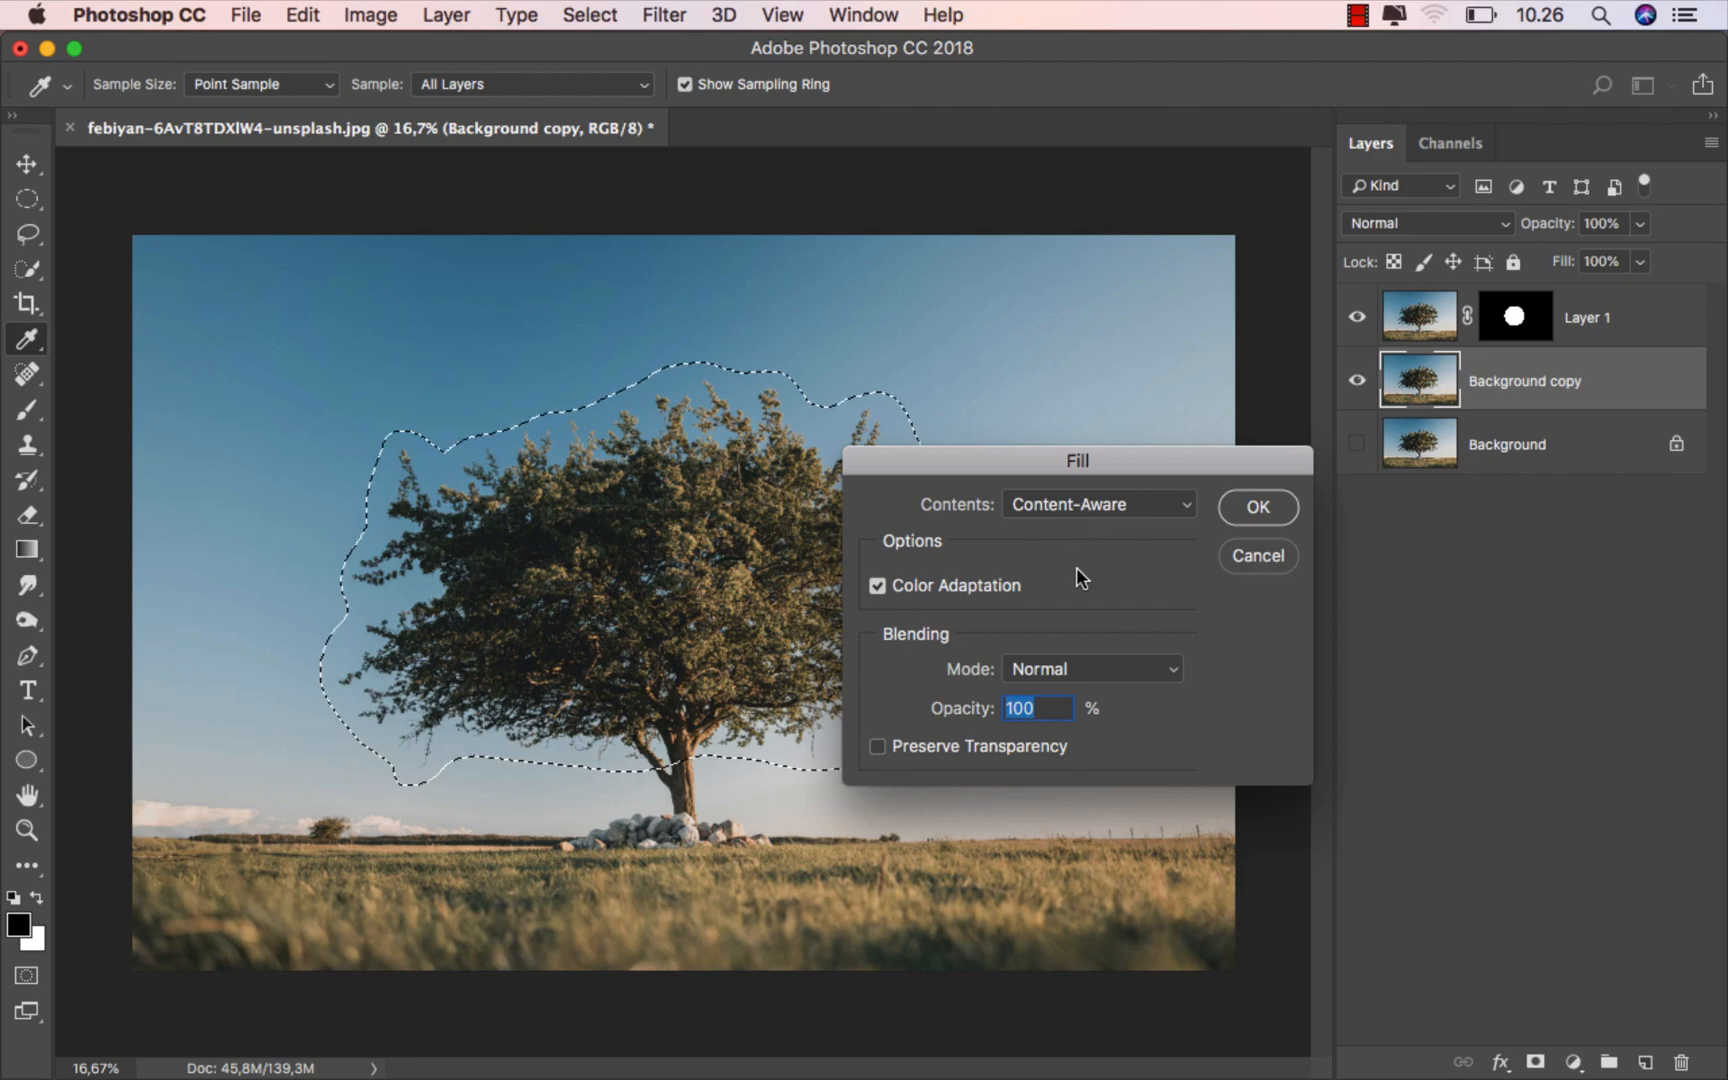
{"action": "left_click", "coordinate": [1245, 512]}
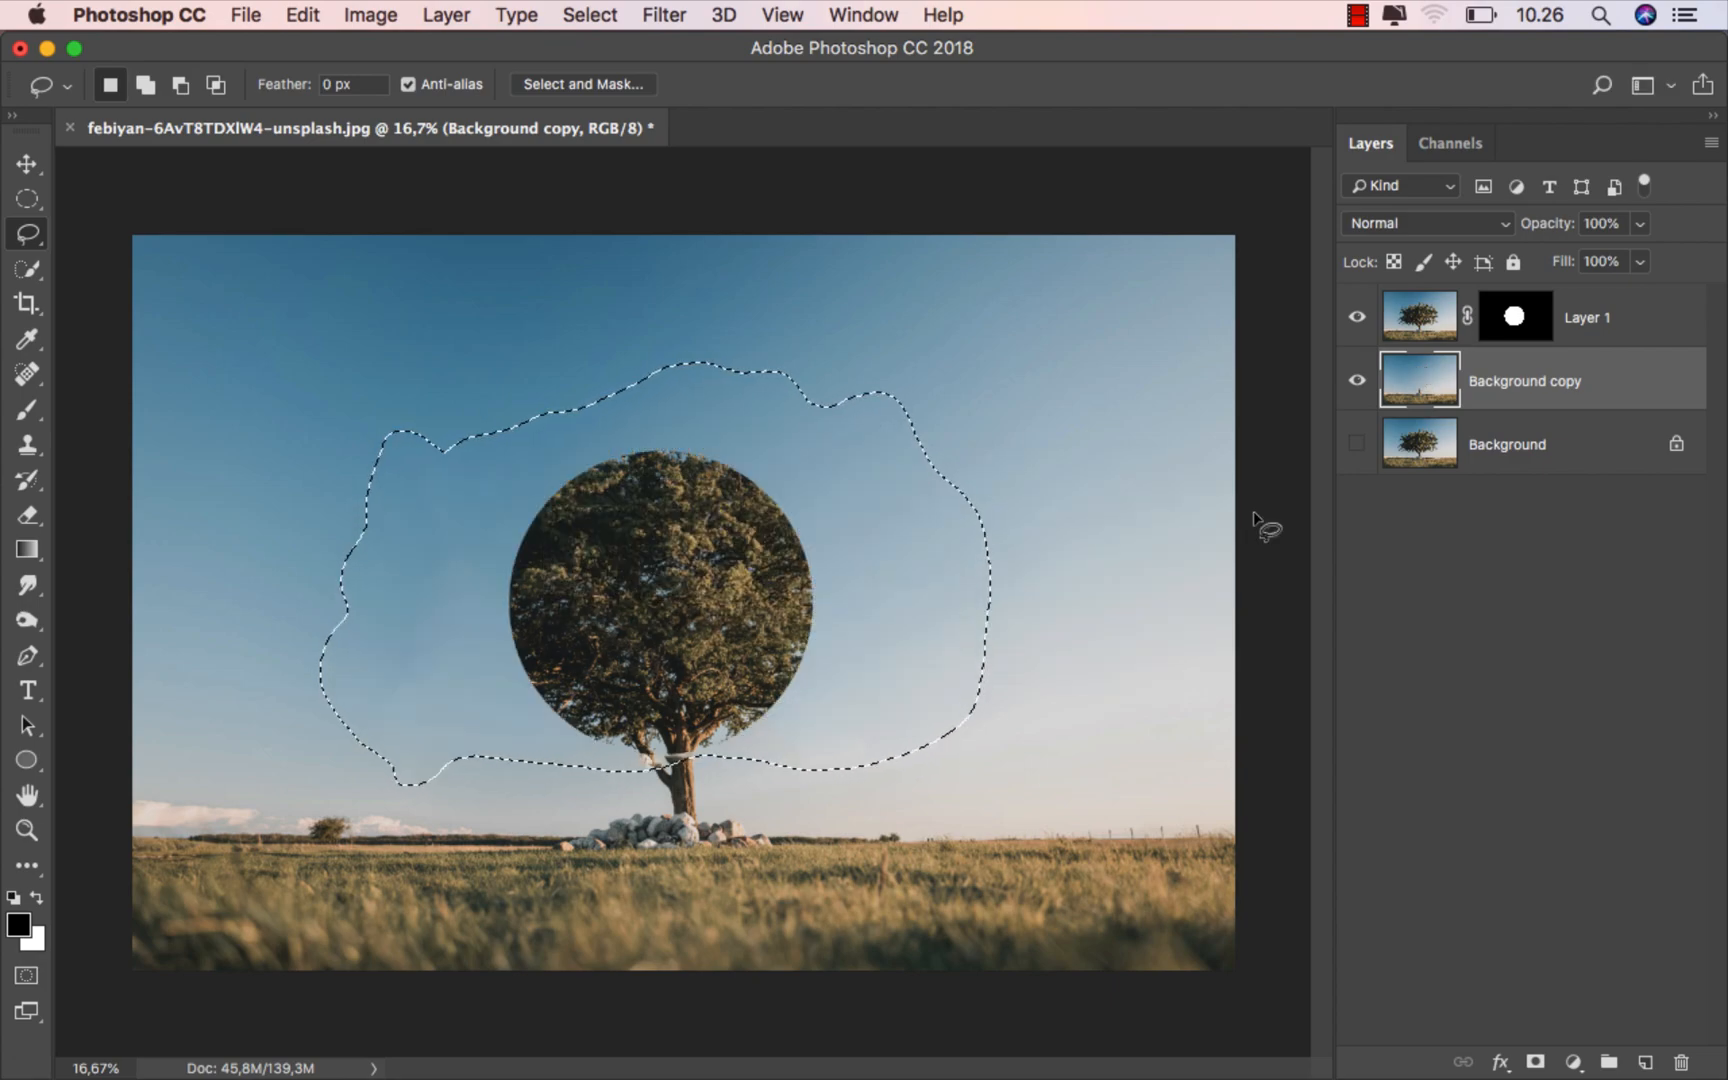
{"action": "left_click", "coordinate": [594, 16]}
{"action": "left_click", "coordinate": [637, 74]}
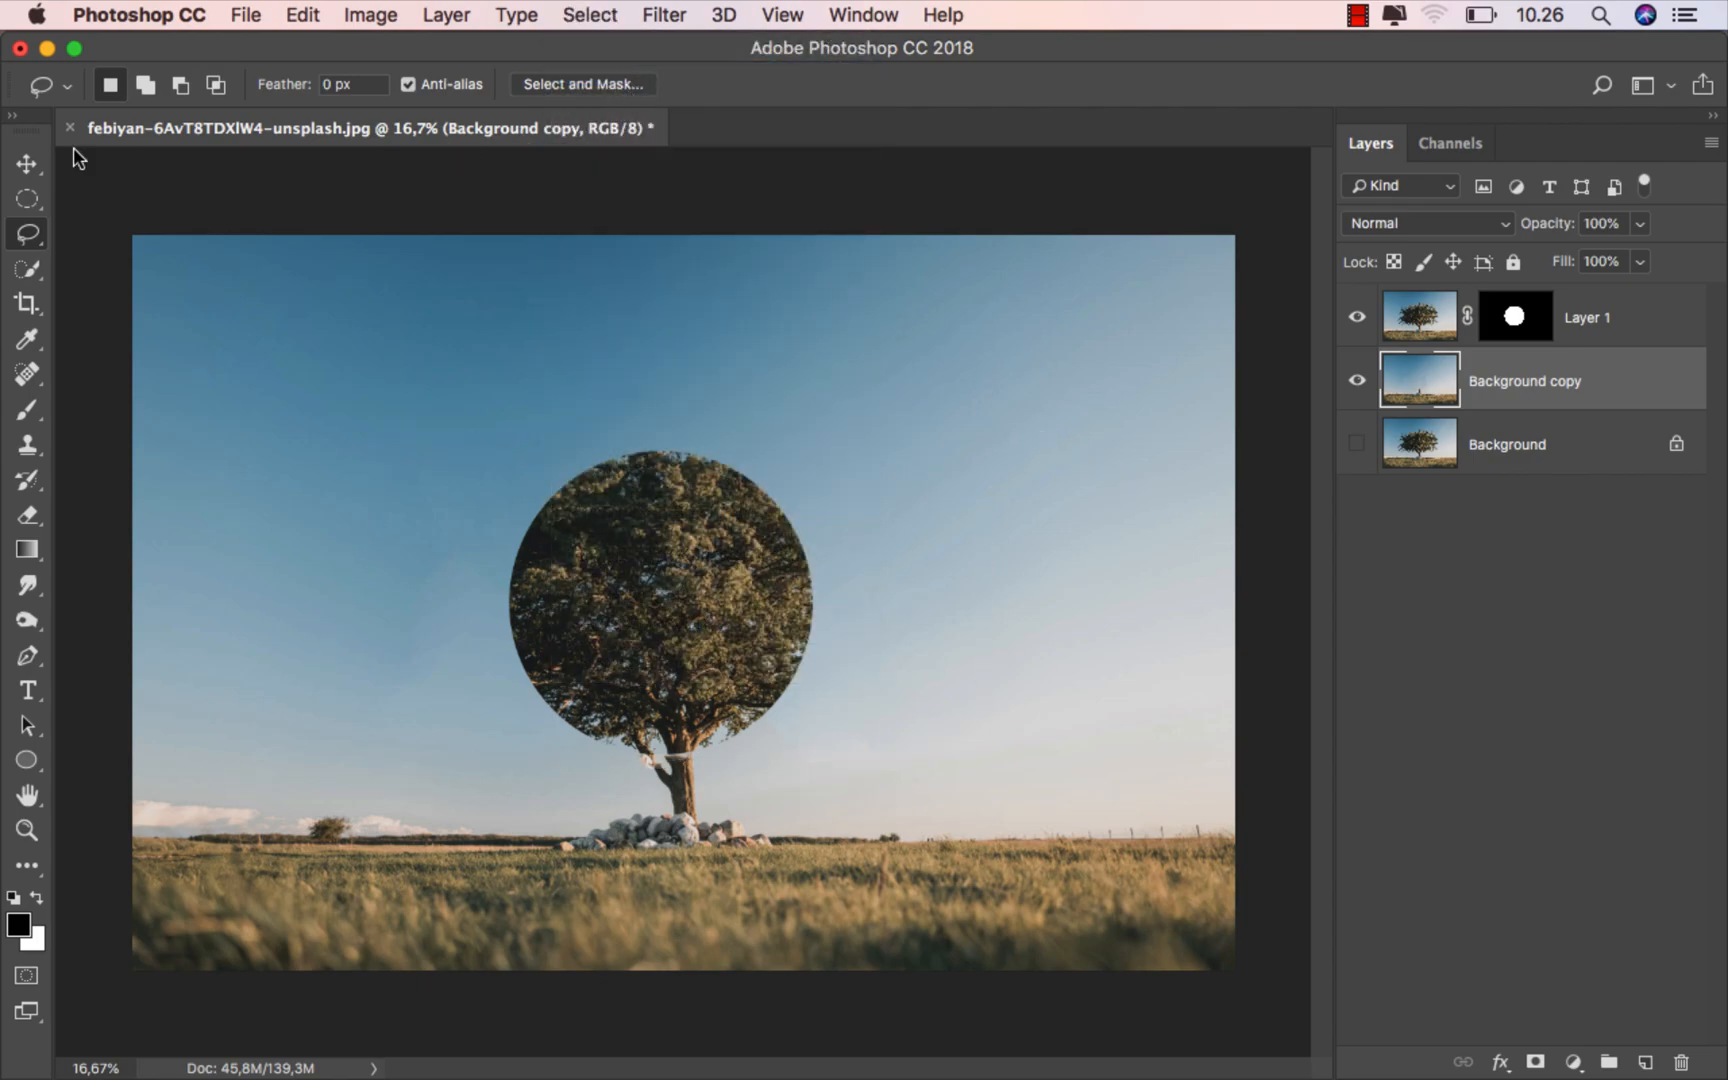
- Examine the junction between the round crown and the trunk, comparing the image with the Background copy layer hidden and shown
{"action": "left_click", "coordinate": [25, 164]}
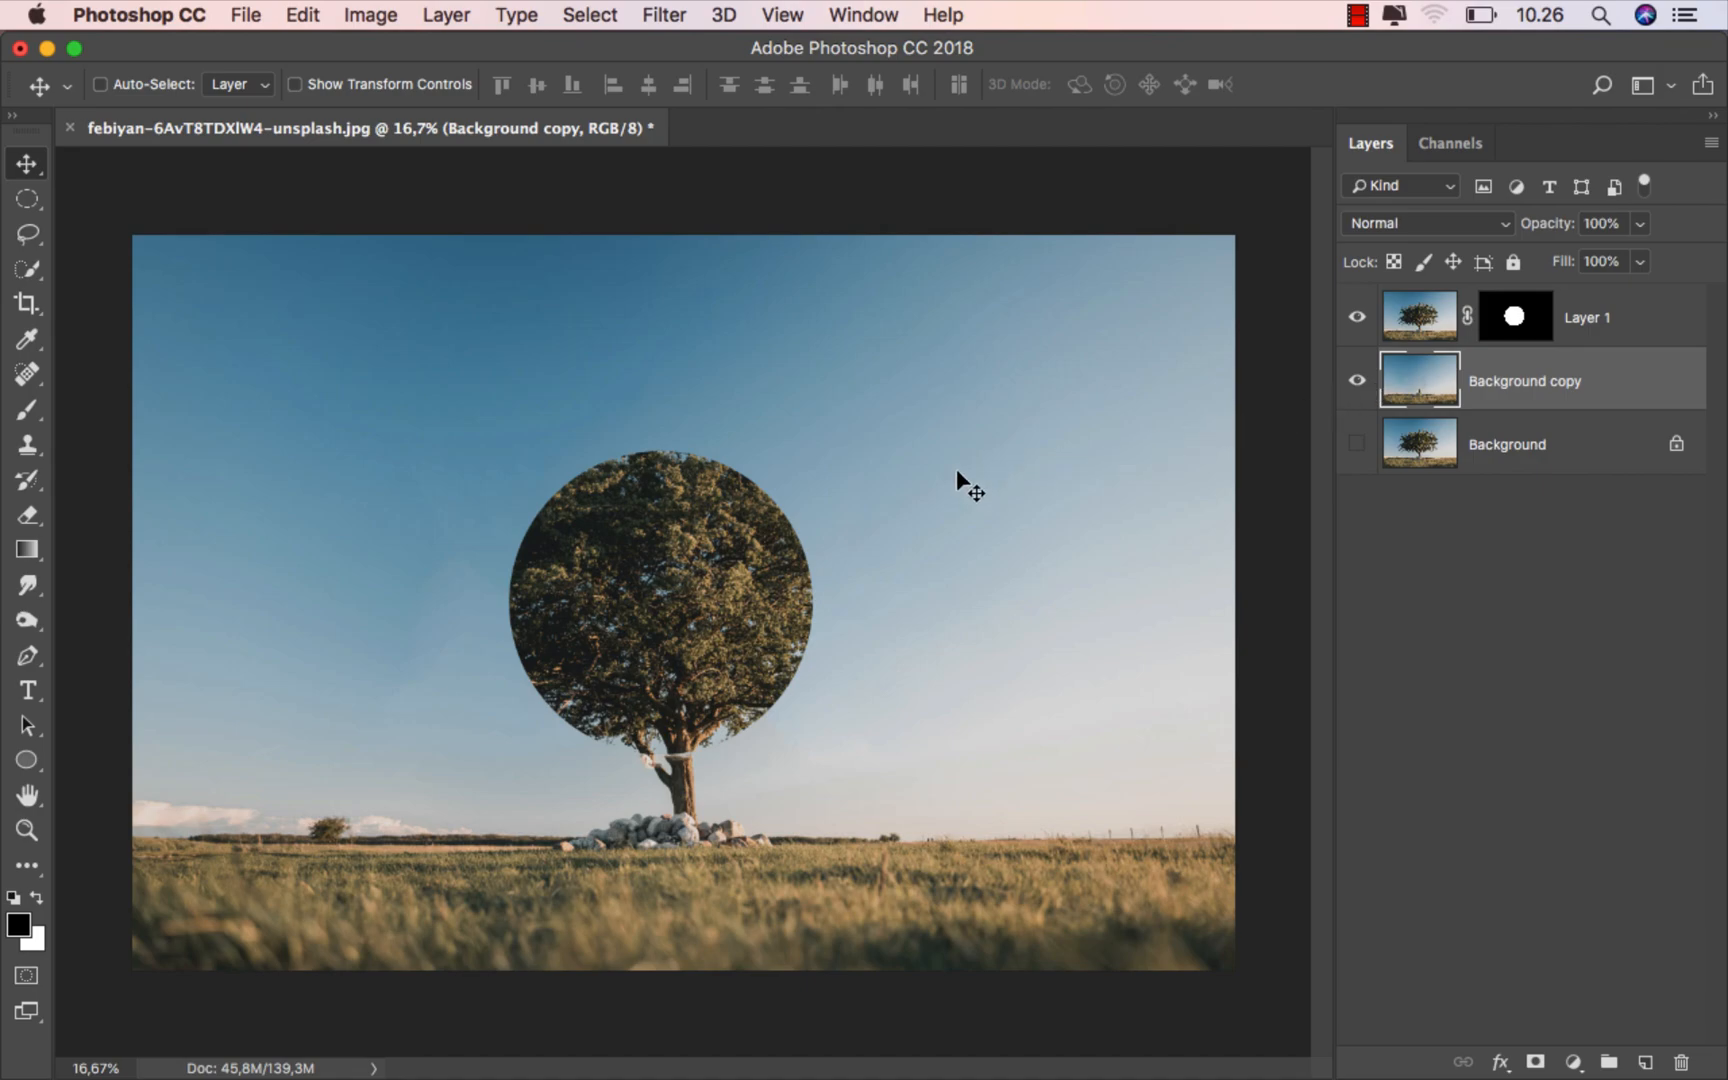
{"action": "scroll", "coordinate": [706, 592], "scroll_direction": "up", "scroll_amount": 5}
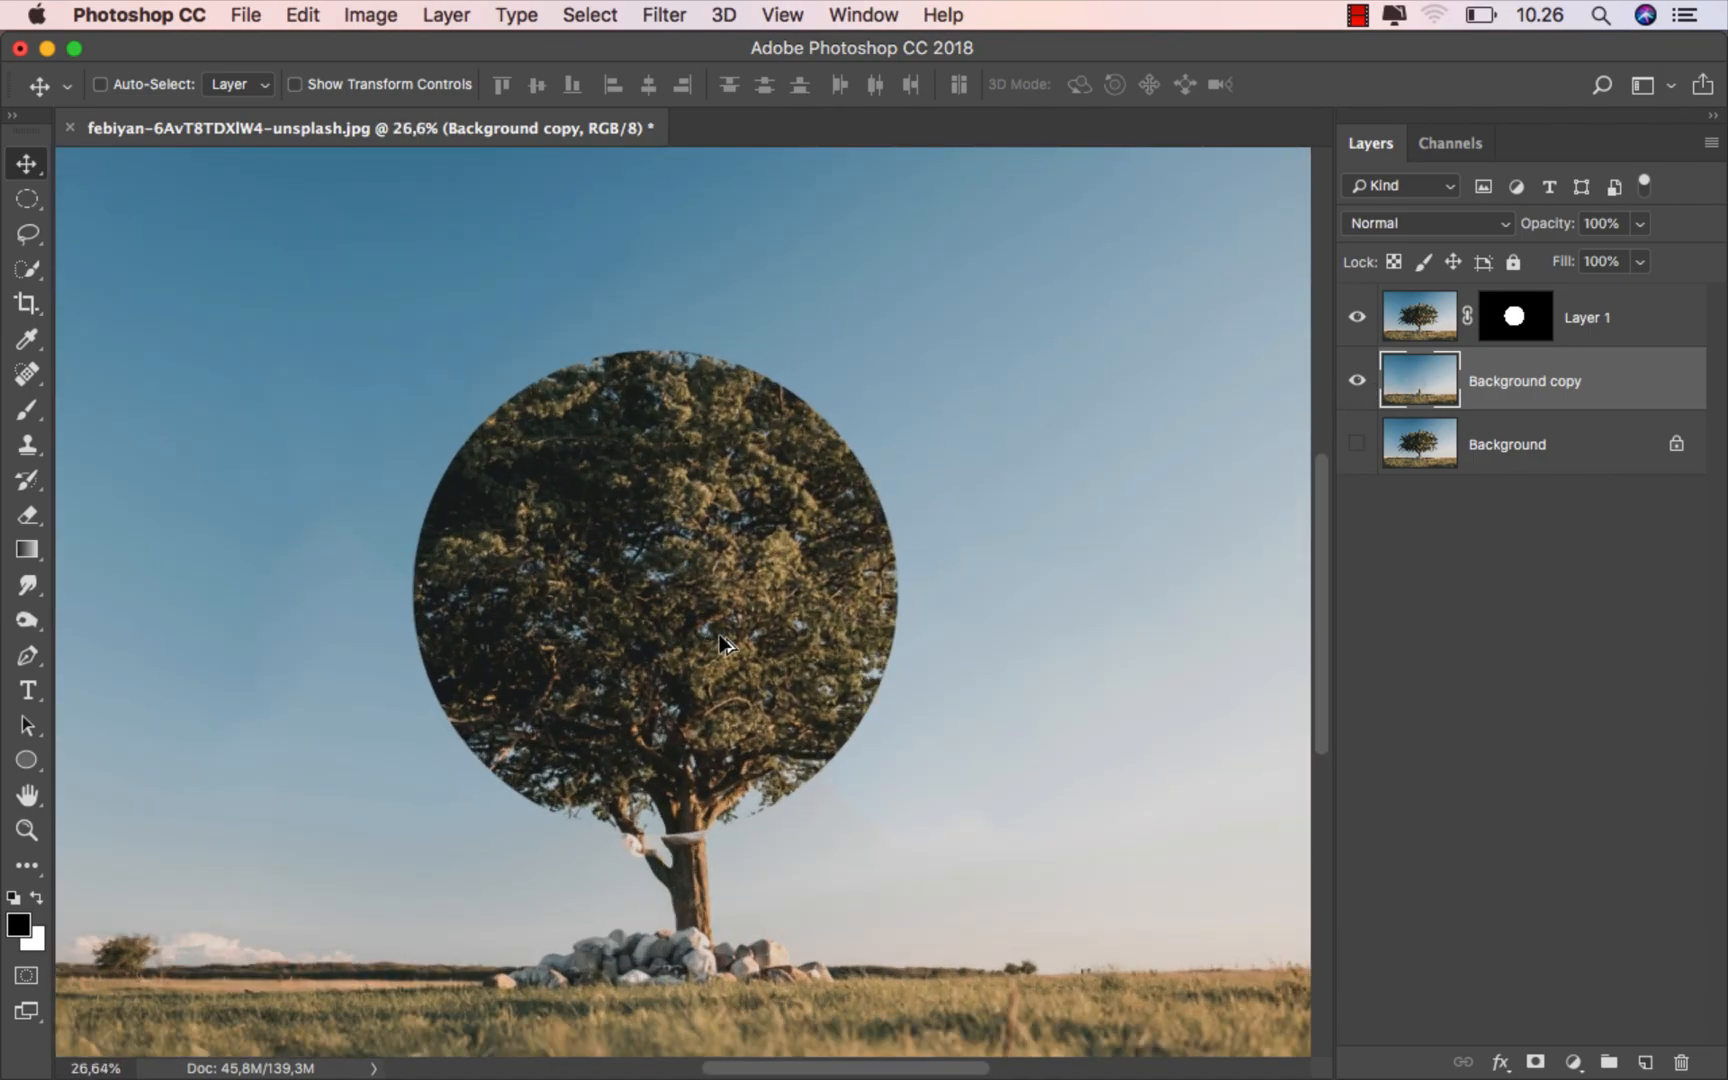
{"action": "scroll", "coordinate": [720, 637], "scroll_direction": "down", "scroll_amount": 3}
{"action": "scroll", "coordinate": [720, 637], "scroll_direction": "up", "scroll_amount": 2}
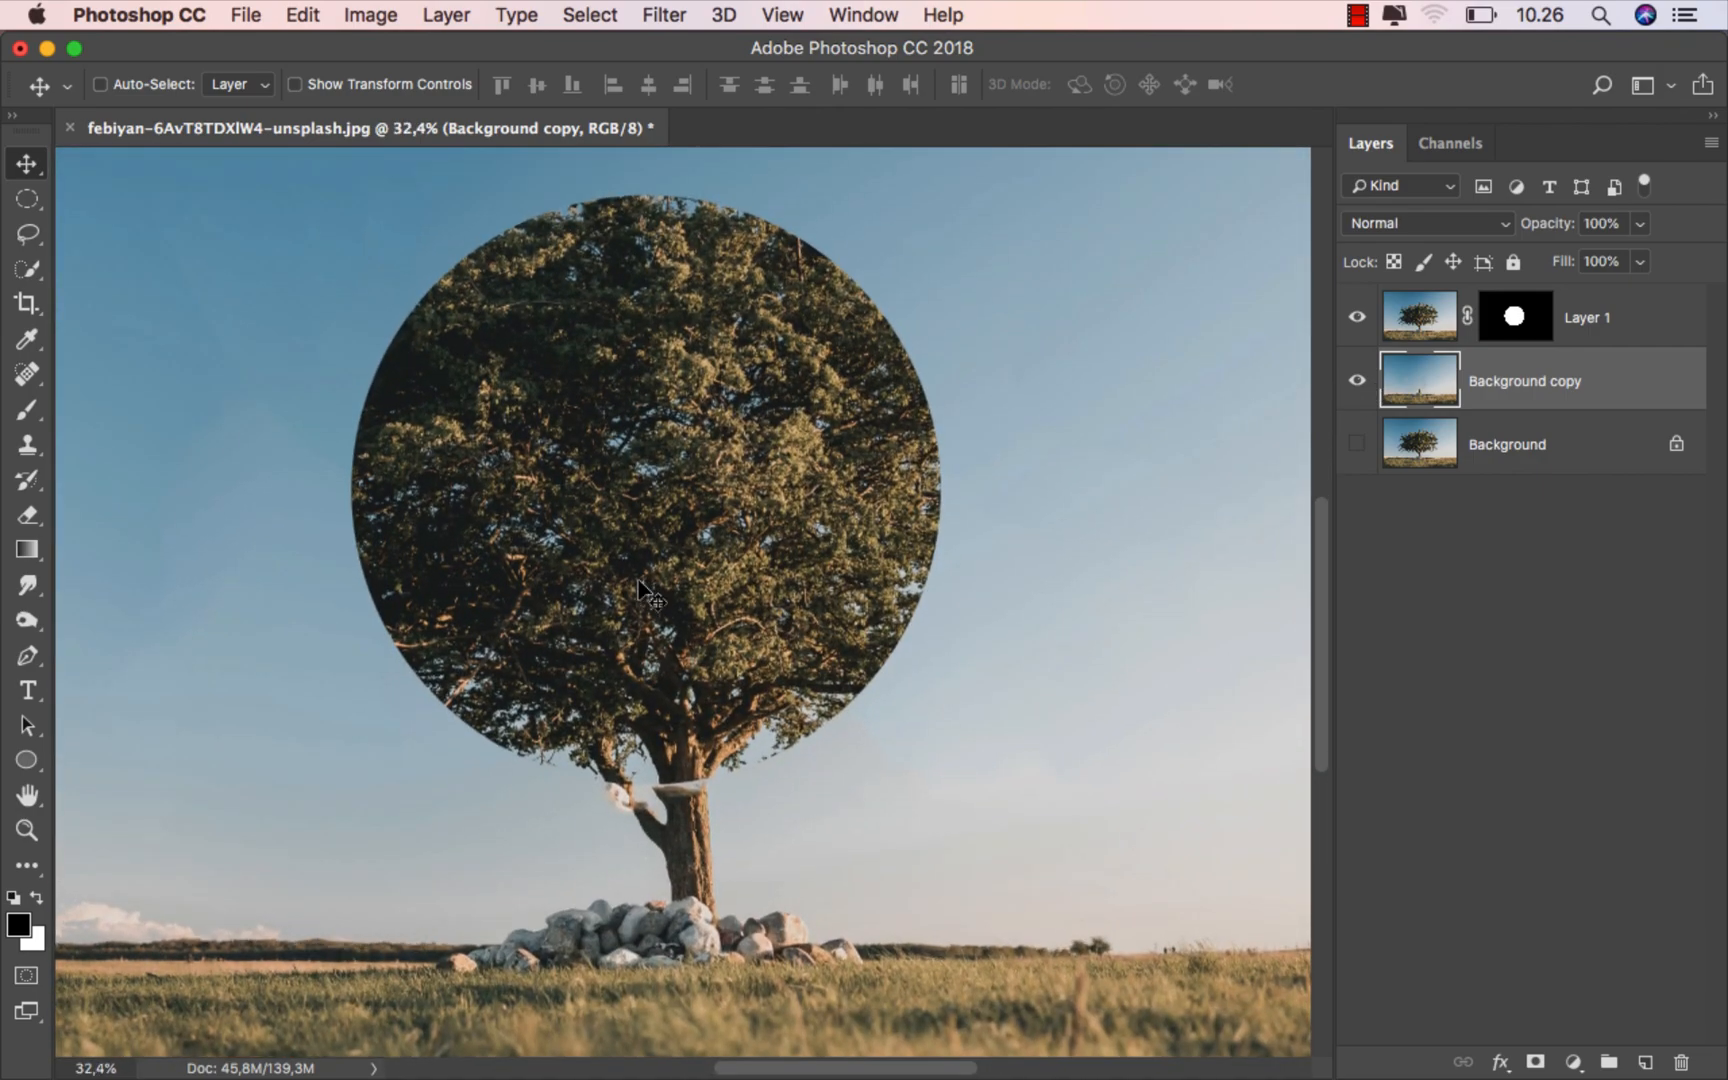
{"action": "scroll", "coordinate": [720, 637], "scroll_direction": "up", "scroll_amount": 1}
{"action": "left_click", "coordinate": [1357, 380]}
{"action": "left_click", "coordinate": [1357, 380]}
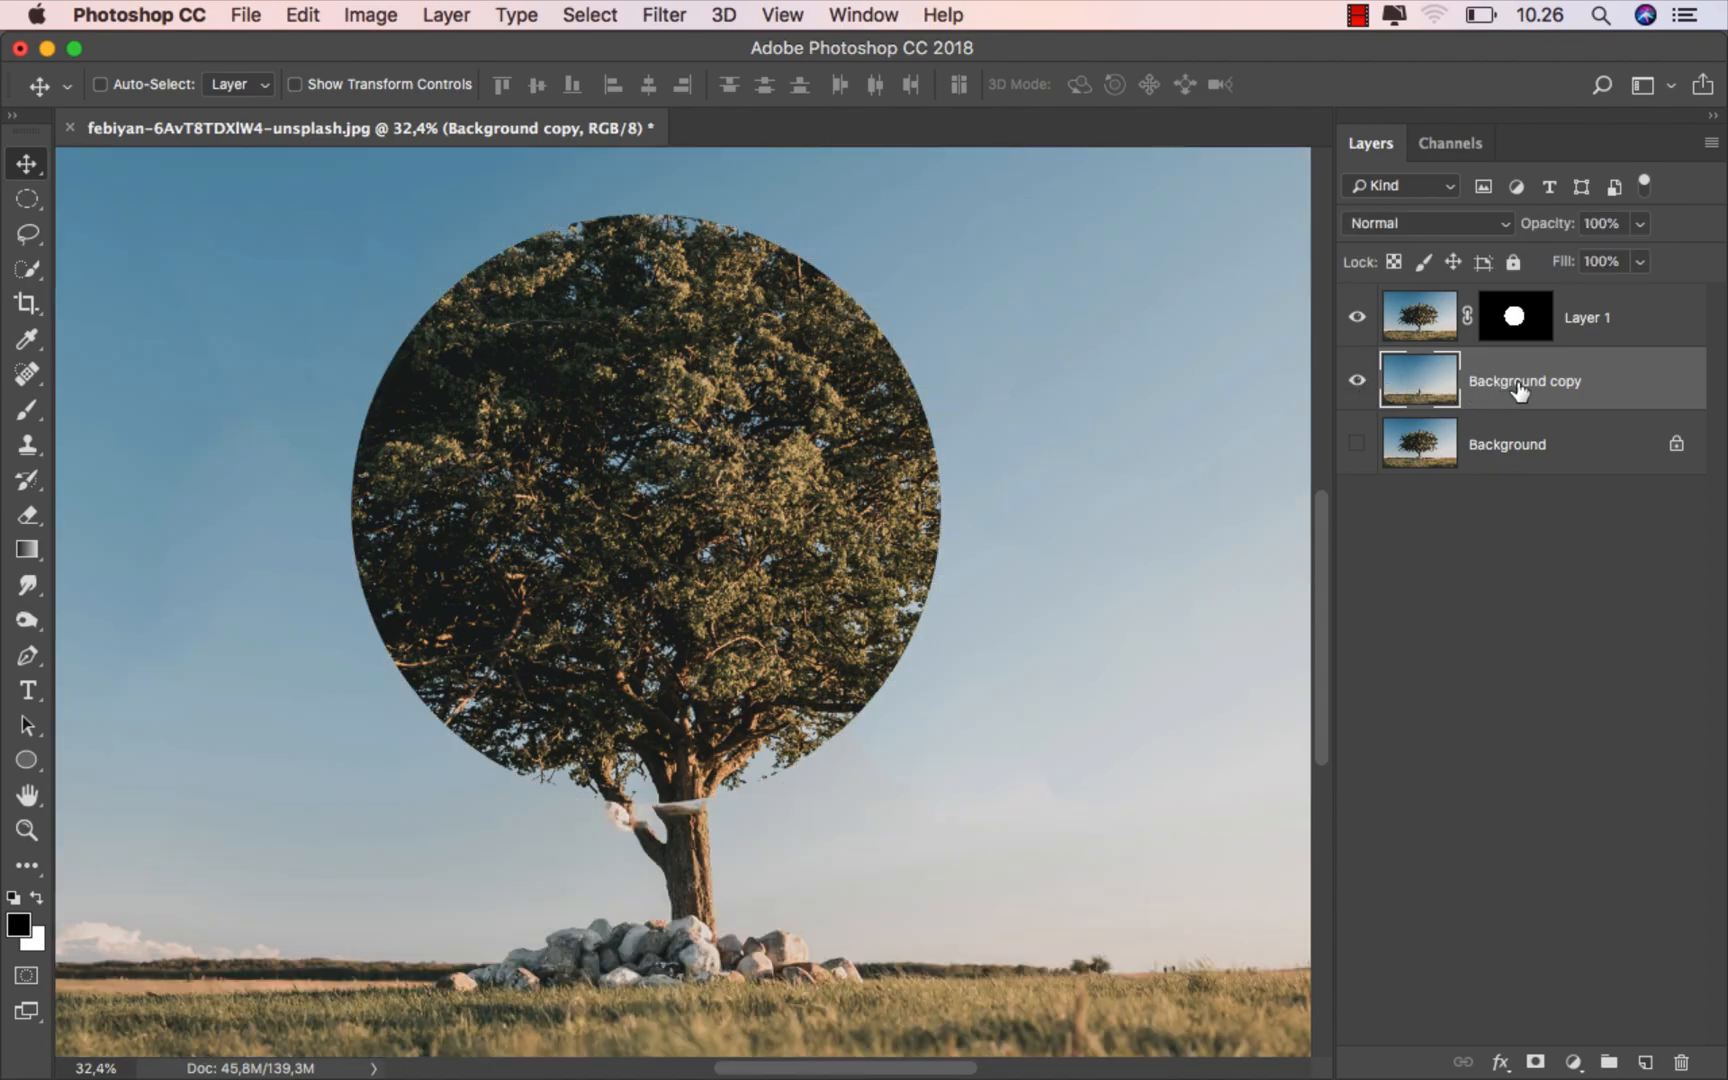
- Target Layer 1's mask with the Brush tool and choose the soft round Basic brush at 25 px and 0% hardness
{"action": "left_click", "coordinate": [1518, 318]}
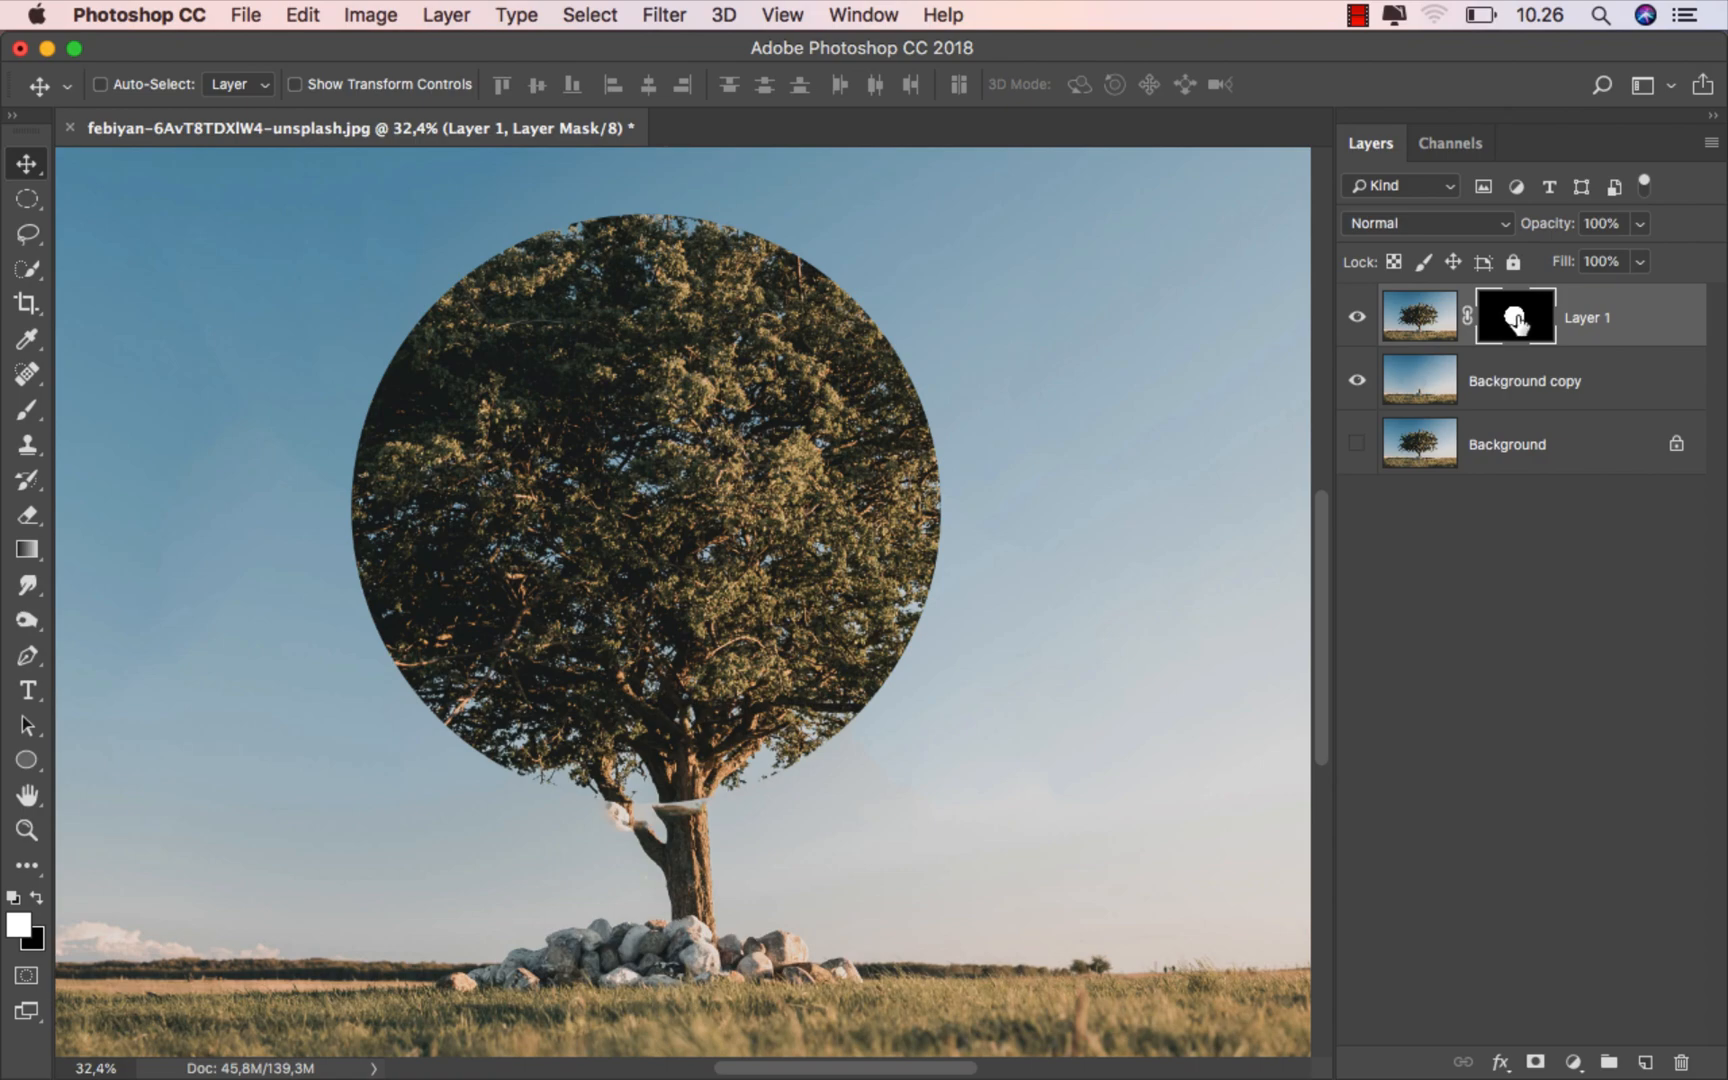
{"action": "left_click", "coordinate": [27, 409]}
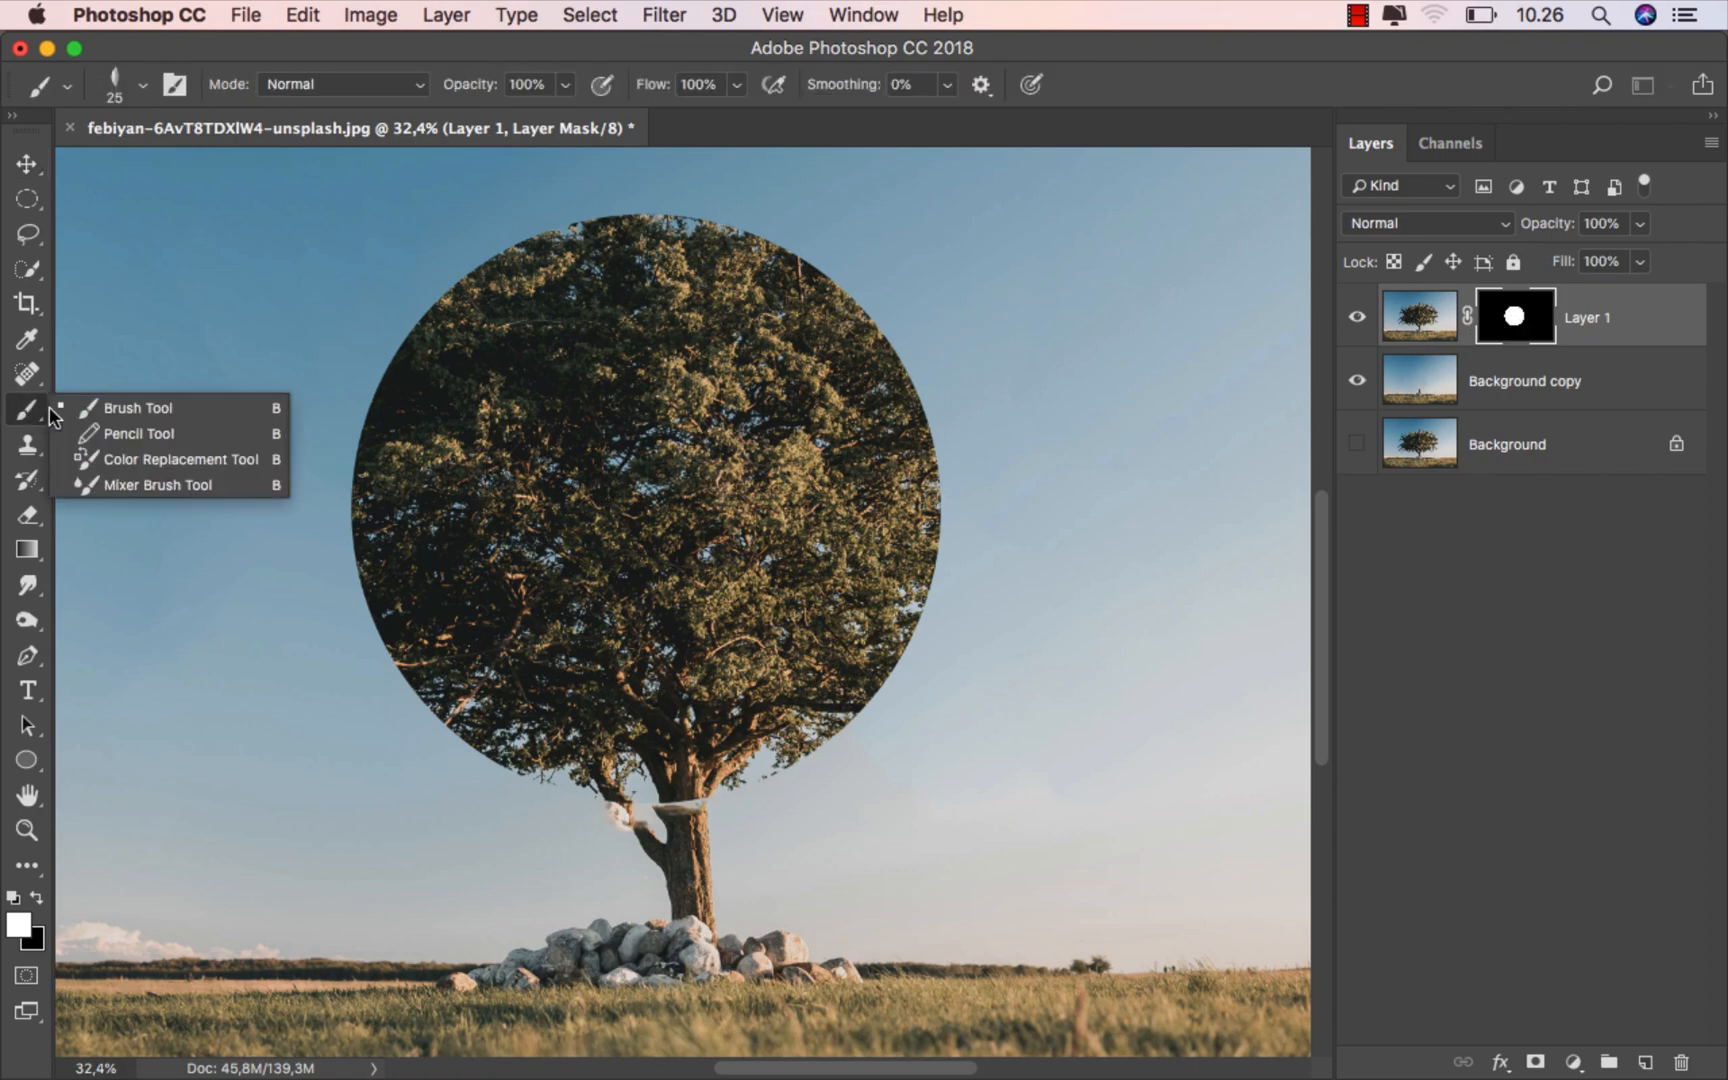
{"action": "scroll", "coordinate": [552, 642], "scroll_direction": "up", "scroll_amount": 5}
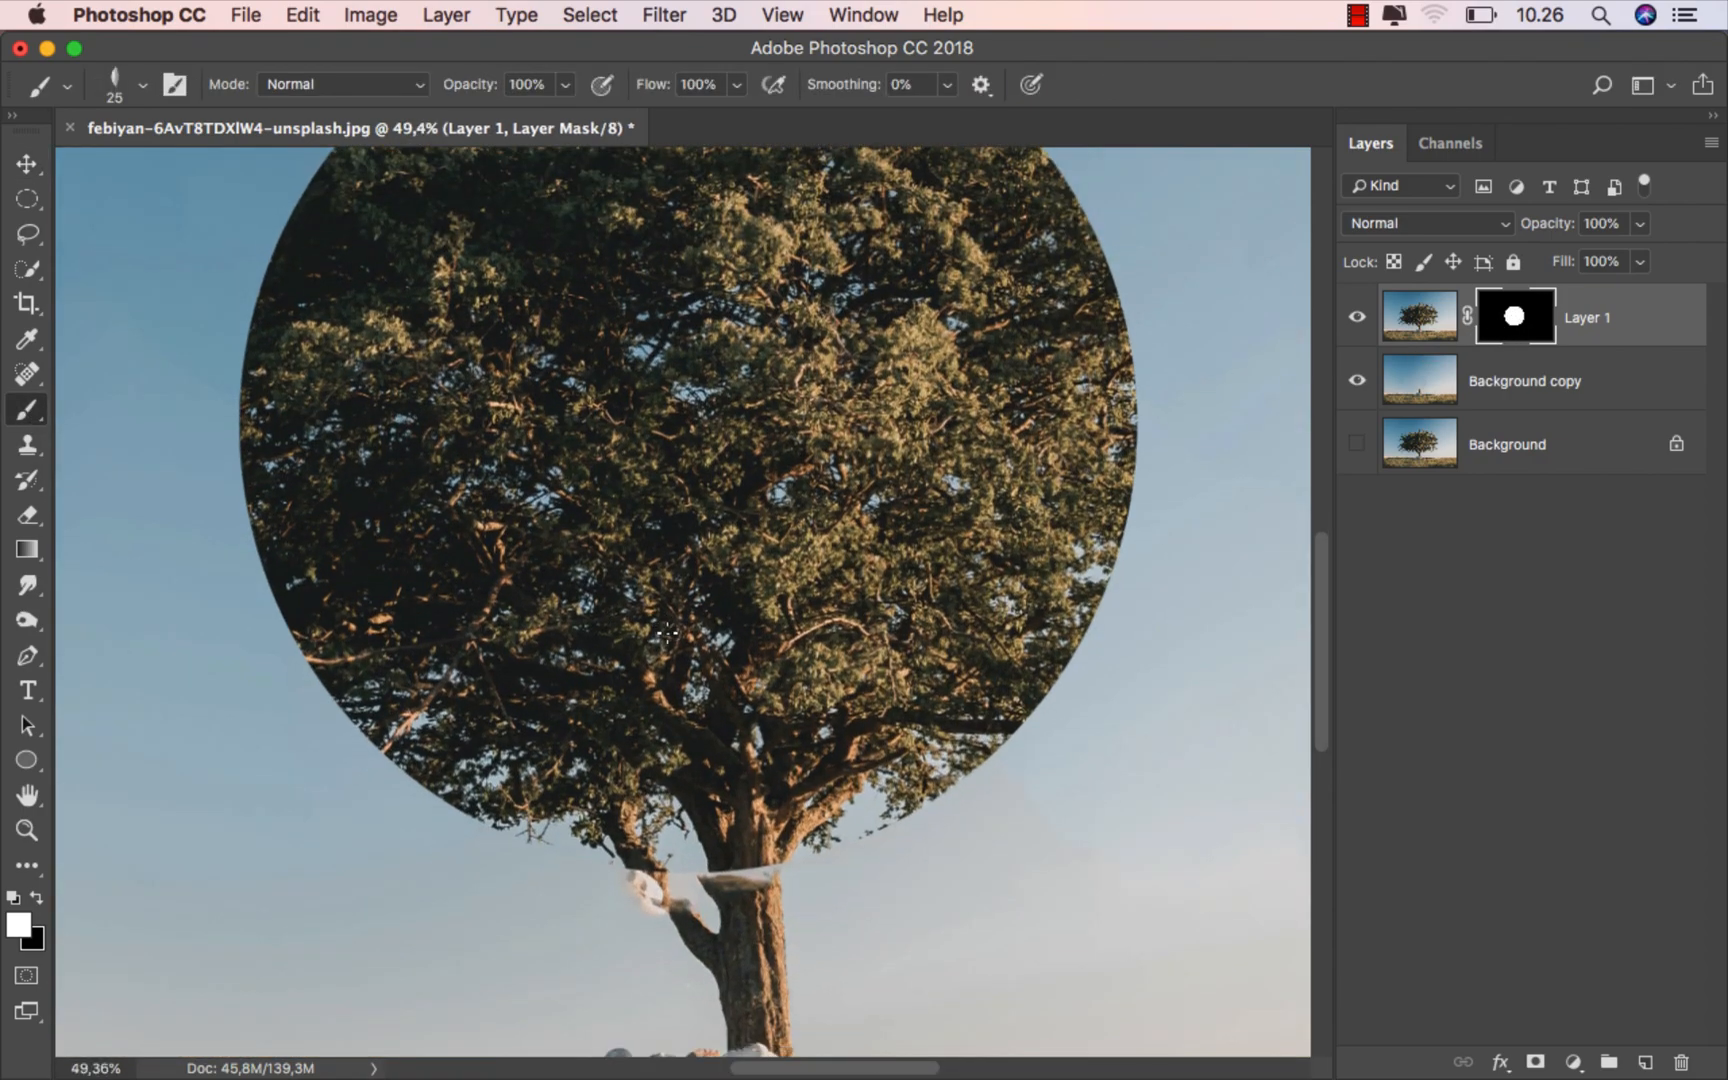
{"action": "right_click", "coordinate": [697, 570]}
{"action": "left_click_drag", "start_coordinate": [1092, 810], "coordinate": [1092, 762]}
{"action": "left_click", "coordinate": [813, 835]}
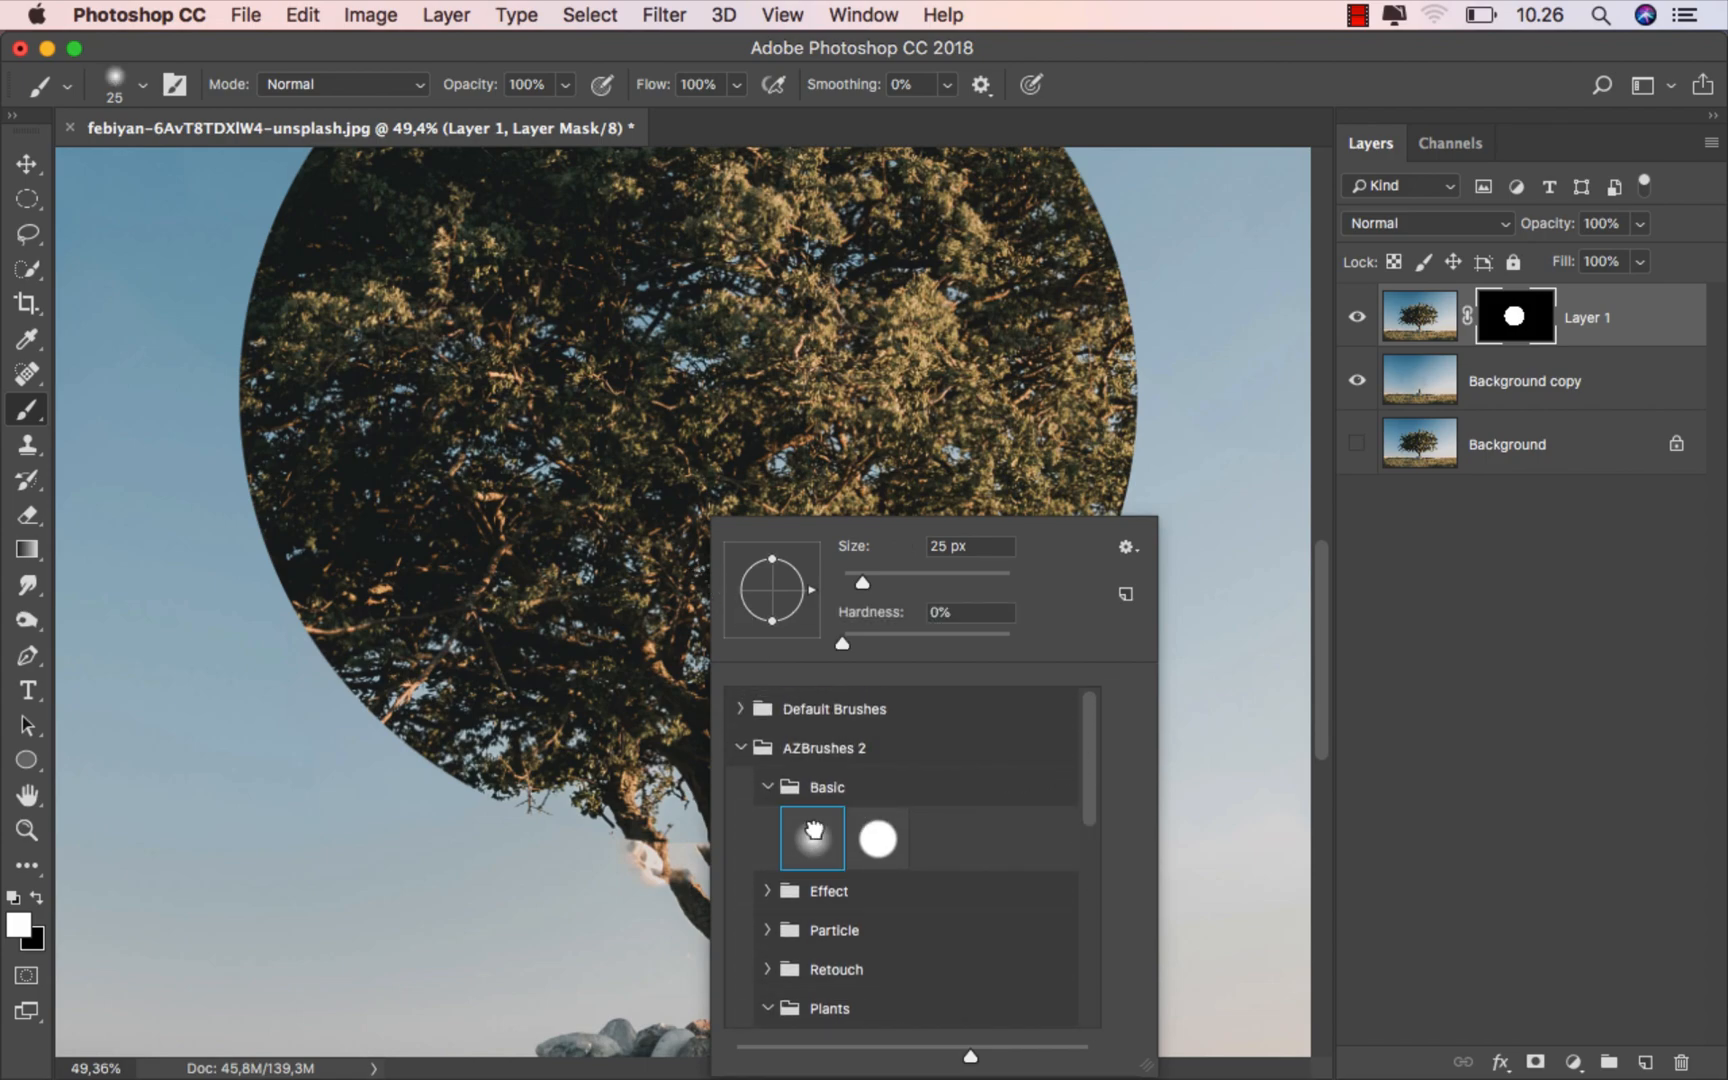
- Paint white on Layer 1's mask over the upper trunk and side branch to restore the broken section below the crown
{"action": "left_click", "coordinate": [625, 815]}
{"action": "scroll", "coordinate": [695, 832], "scroll_direction": "up", "scroll_amount": 4}
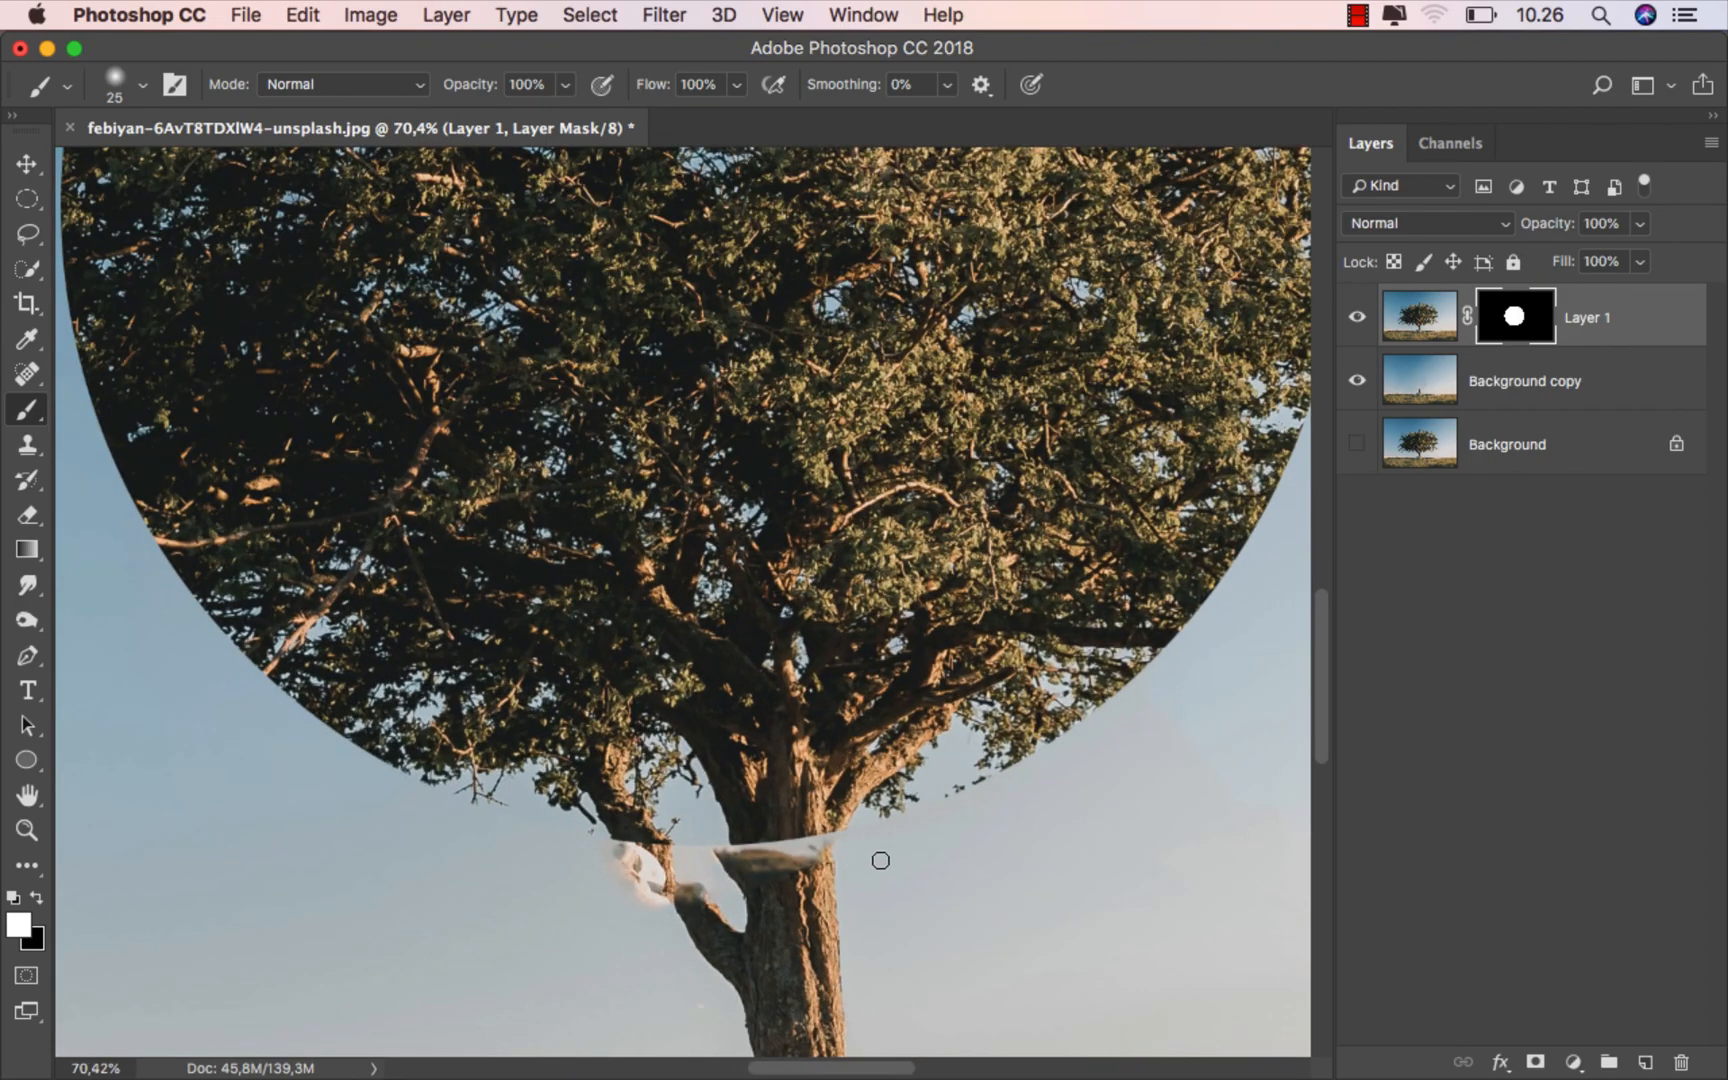
{"action": "scroll", "coordinate": [834, 846], "scroll_direction": "up", "scroll_amount": 1}
{"action": "scroll", "coordinate": [834, 846], "scroll_direction": "up", "scroll_amount": 1}
{"action": "mouse_move", "coordinate": [799, 780]}
{"action": "left_mouse_down"}
{"action": "mouse_move", "coordinate": [798, 825]}
{"action": "mouse_move", "coordinate": [825, 767]}
{"action": "mouse_move", "coordinate": [839, 781]}
{"action": "mouse_move", "coordinate": [832, 801]}
{"action": "mouse_move", "coordinate": [729, 820]}
{"action": "mouse_move", "coordinate": [728, 846]}
{"action": "mouse_move", "coordinate": [714, 828]}
{"action": "mouse_move", "coordinate": [690, 852]}
{"action": "mouse_move", "coordinate": [656, 771]}
{"action": "mouse_move", "coordinate": [611, 767]}
{"action": "mouse_move", "coordinate": [622, 789]}
{"action": "mouse_move", "coordinate": [529, 785]}
{"action": "left_mouse_up"}
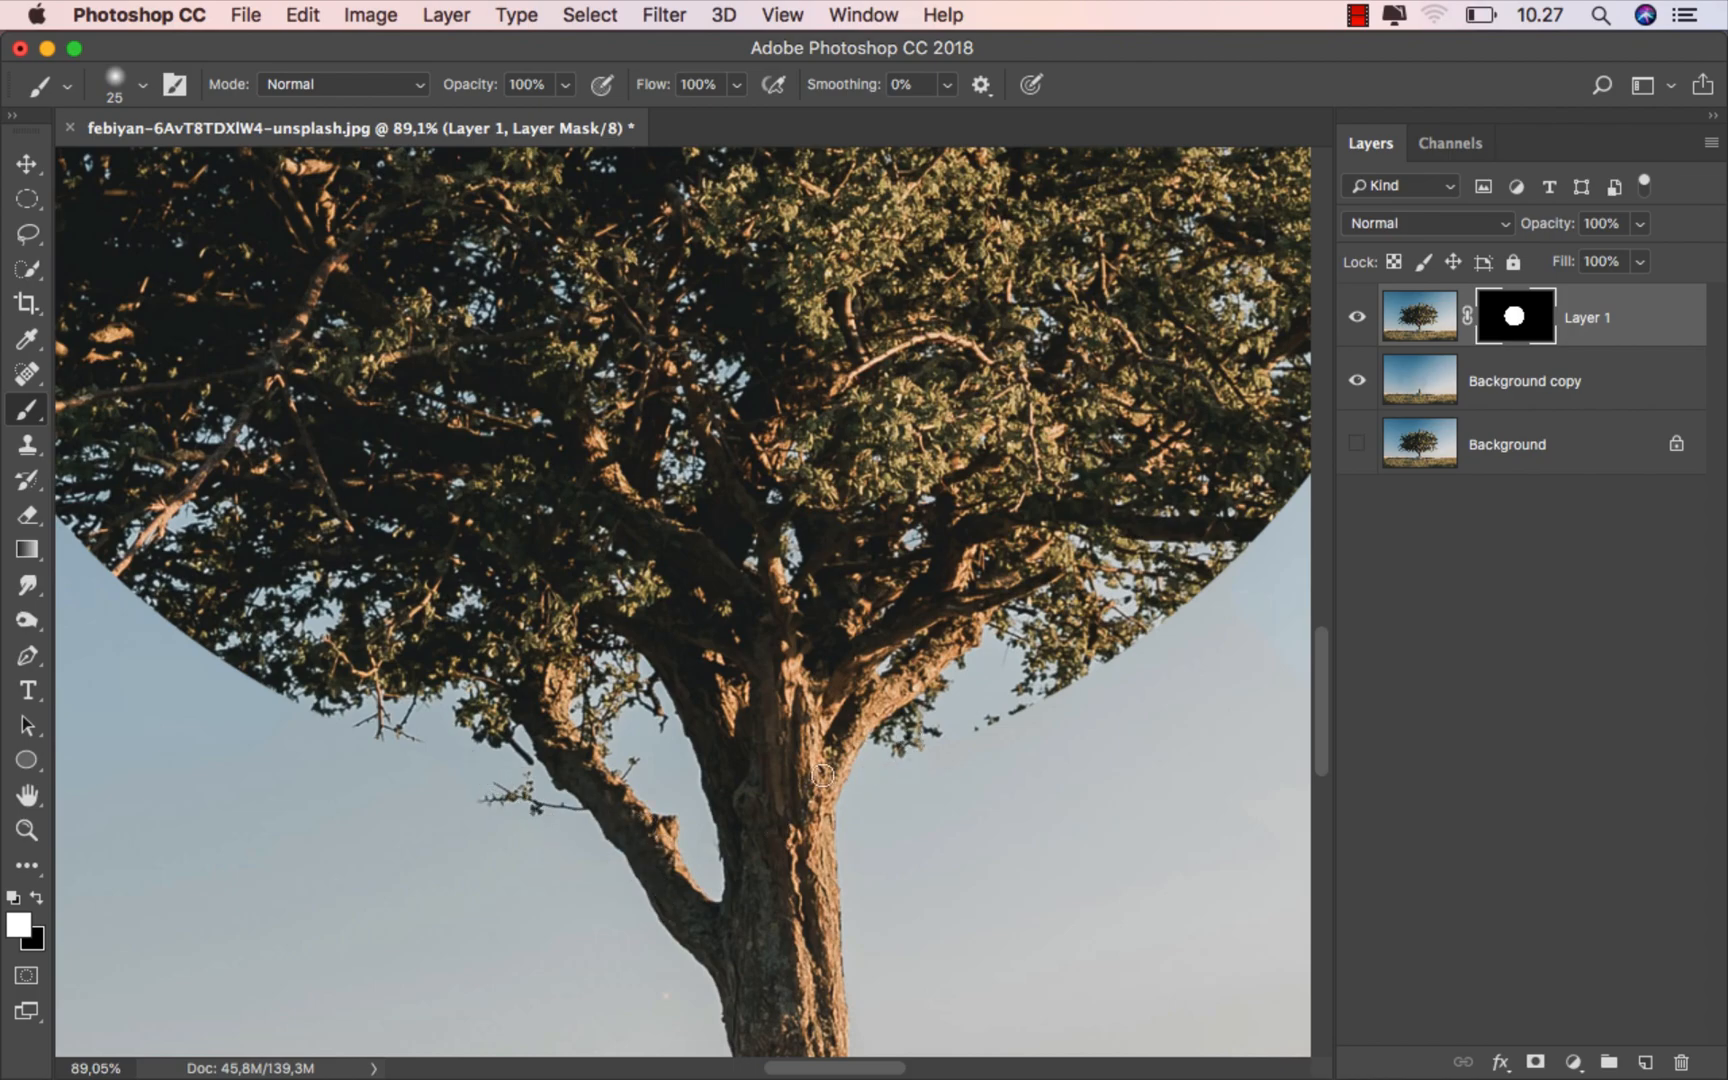
{"action": "scroll", "coordinate": [624, 733], "scroll_direction": "down", "scroll_amount": 5}
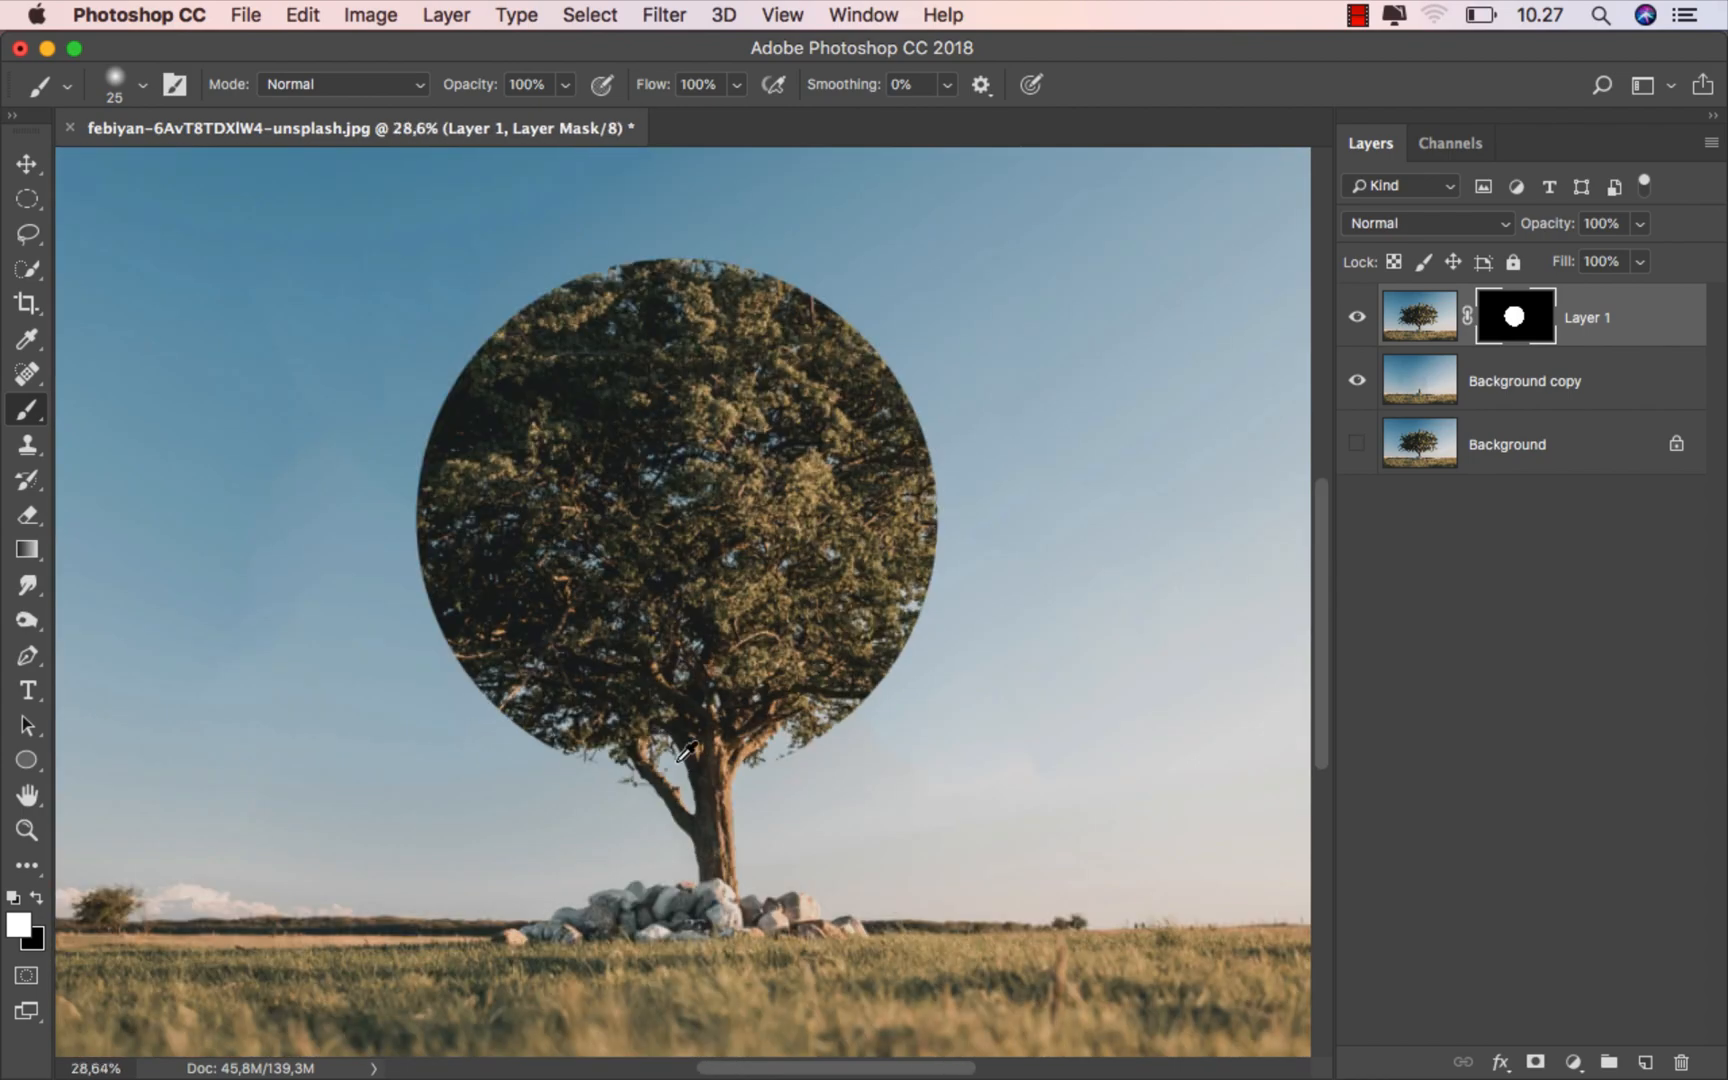
- Stamp black with a hard round 687 px brush on Layer 1's mask to cut a circular hole in the crown's centre
{"action": "scroll", "coordinate": [682, 586], "scroll_direction": "up", "scroll_amount": 2}
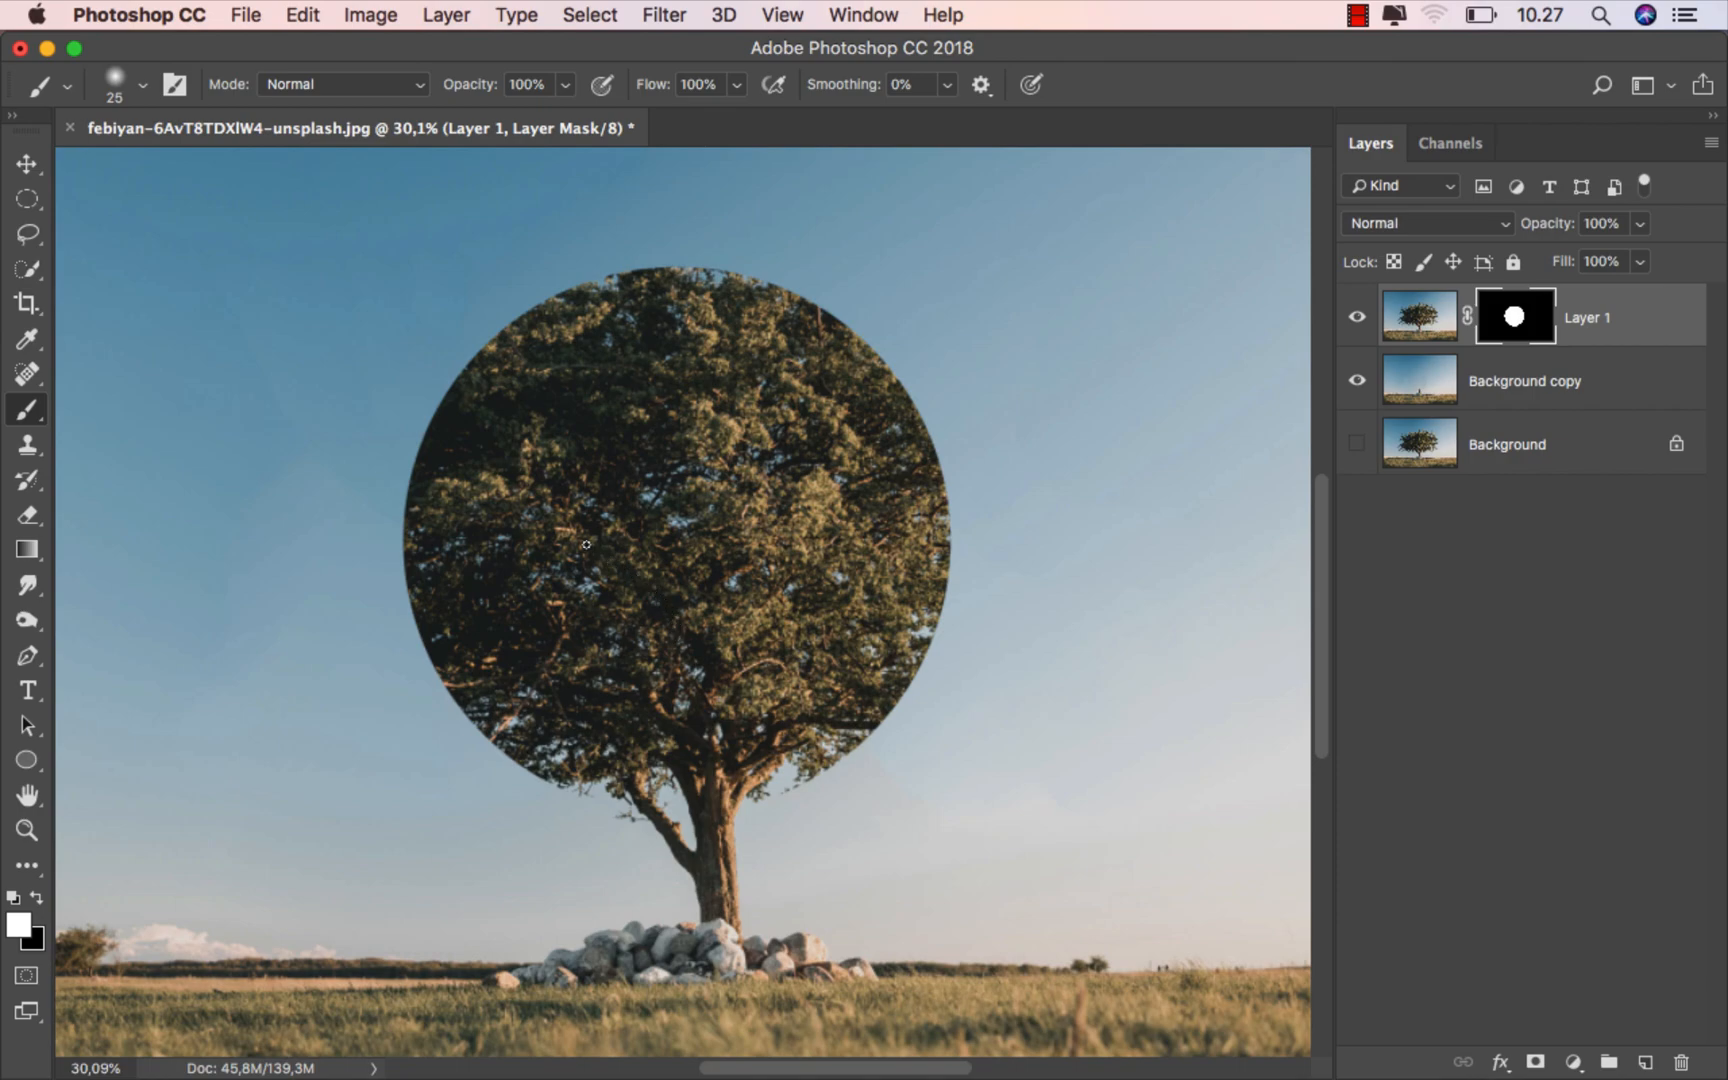
{"action": "right_click", "coordinate": [395, 388]}
{"action": "left_click", "coordinate": [572, 703]}
{"action": "left_click", "coordinate": [624, 434]}
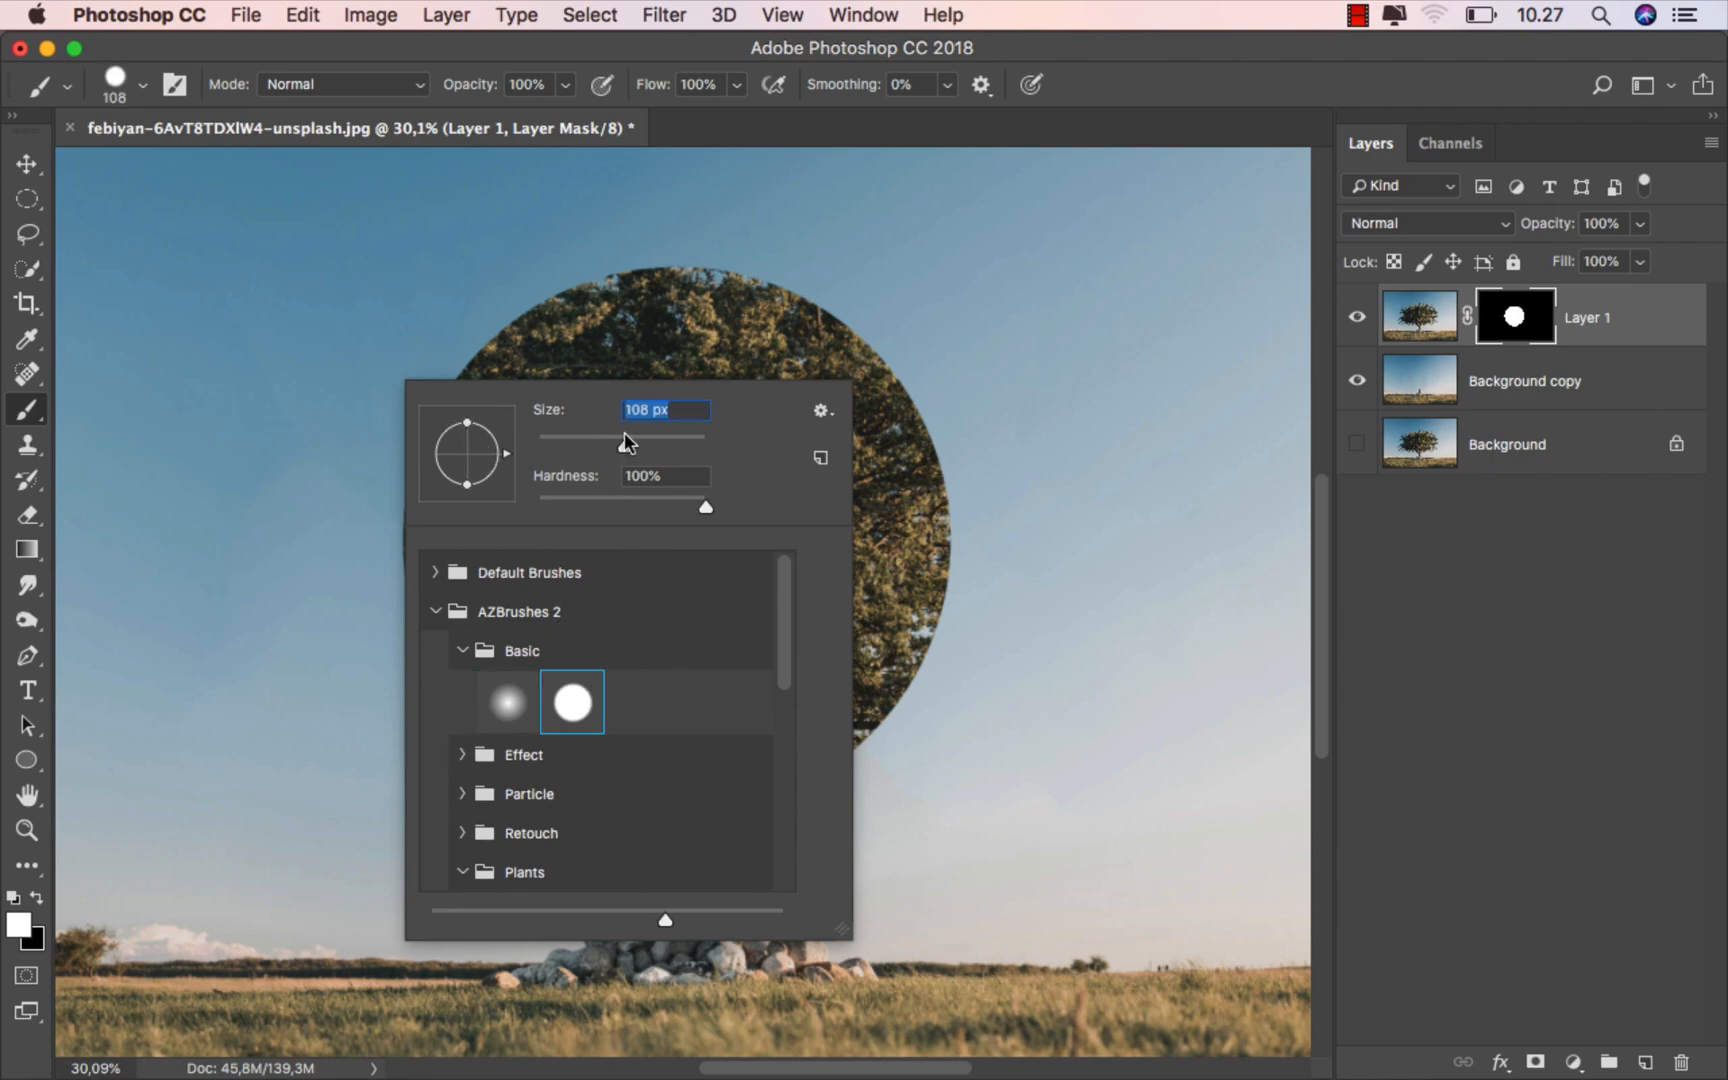
{"action": "left_click", "coordinate": [648, 51]}
{"action": "left_click_drag", "start_coordinate": [673, 522], "coordinate": [811, 521]}
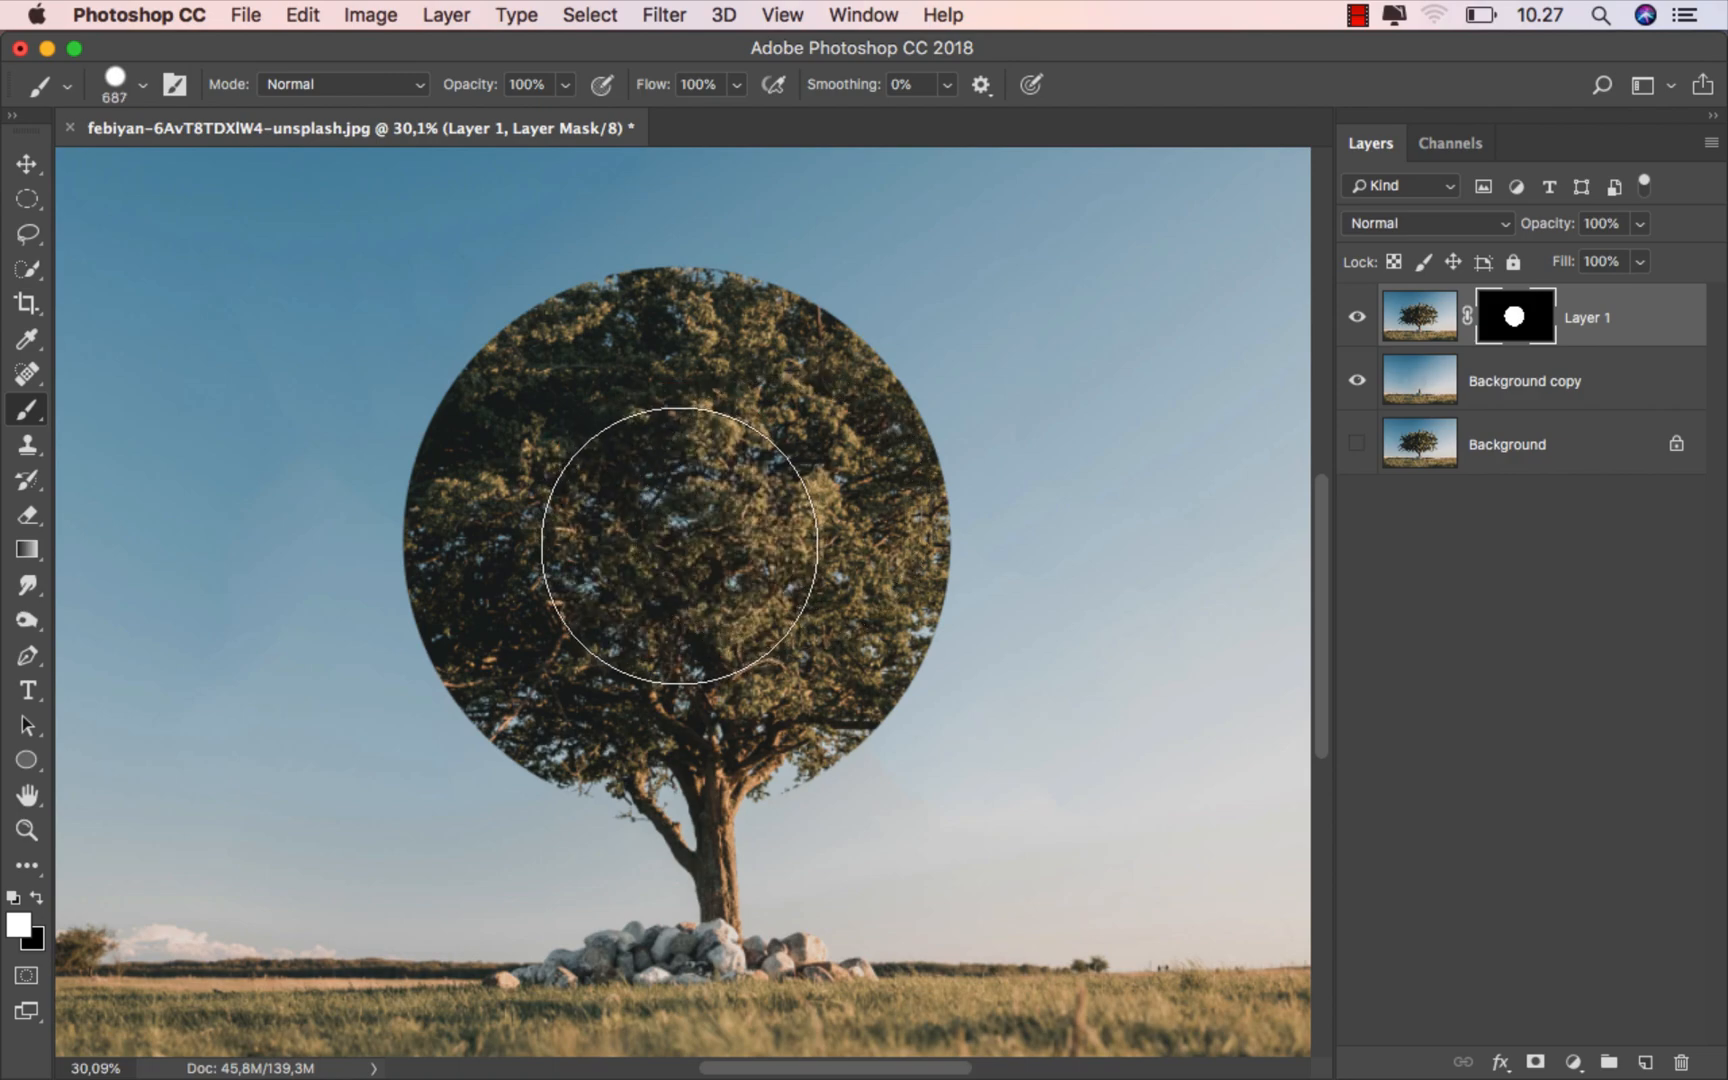
{"action": "left_click", "coordinate": [38, 900]}
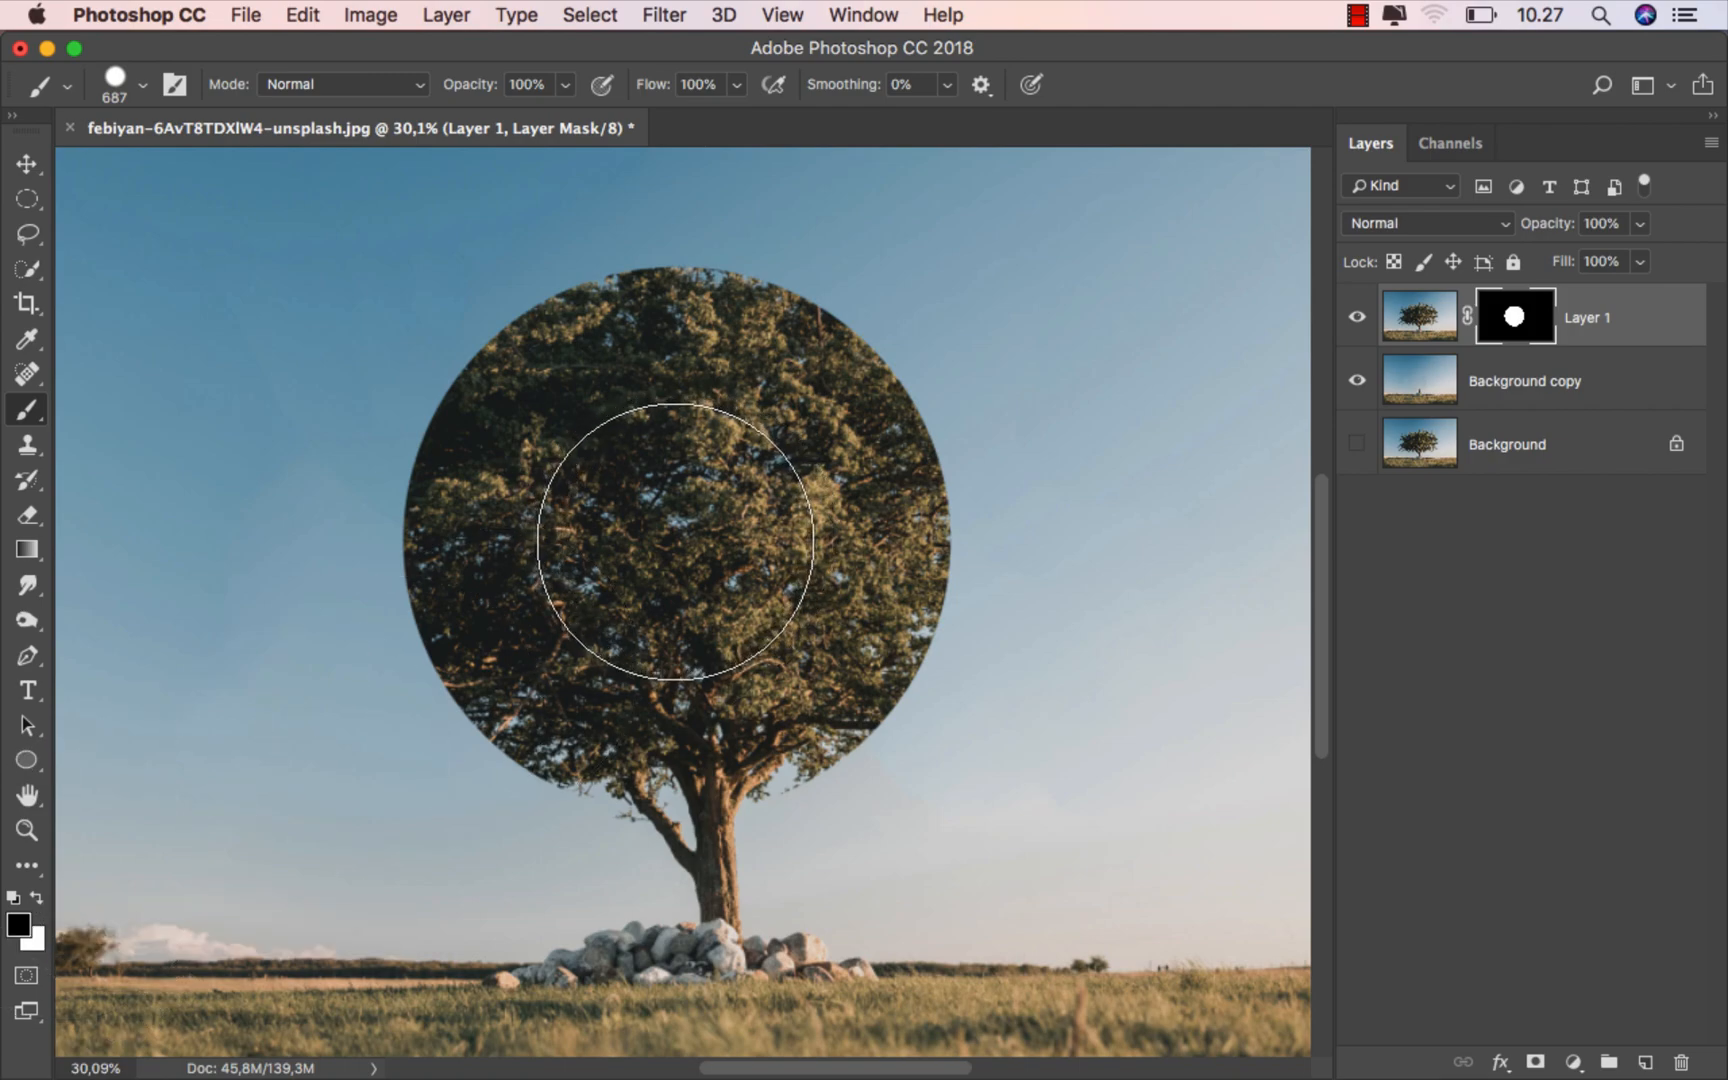
{"action": "left_click", "coordinate": [675, 540]}
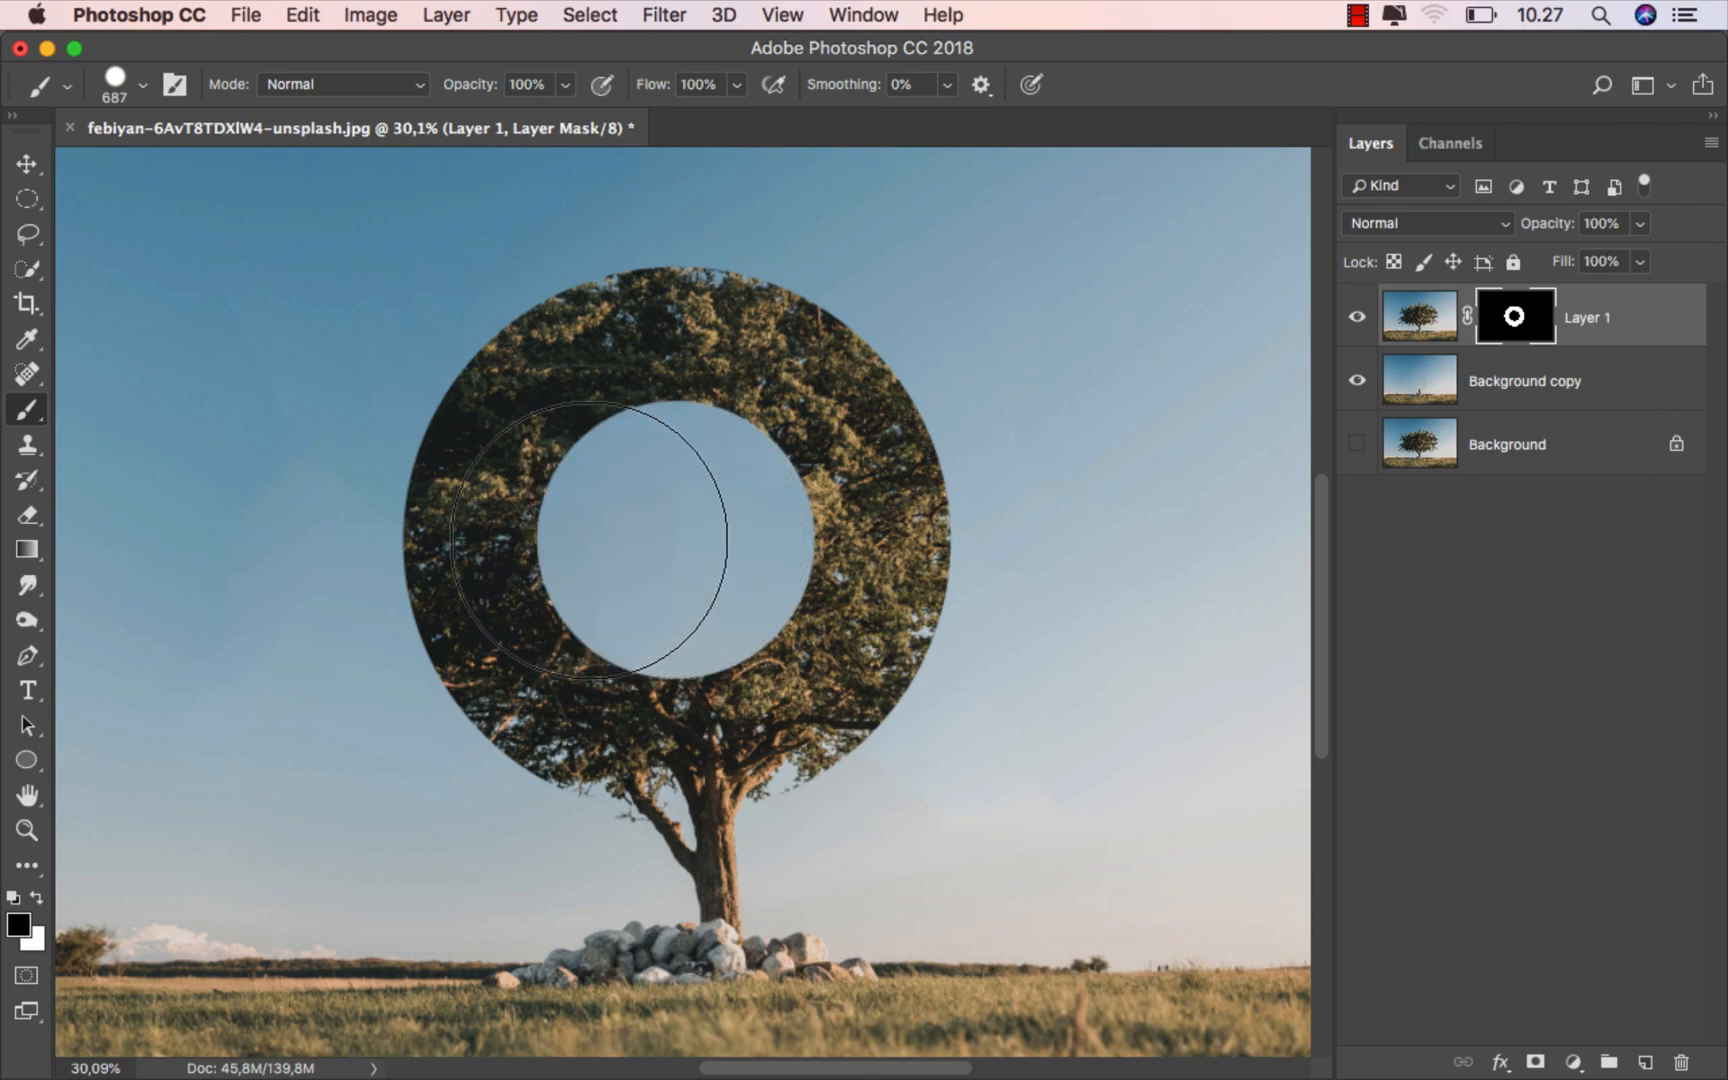
- Choose the 80 px leaf brush from the AZBrushes 2 Plants set
{"action": "right_click", "coordinate": [645, 508]}
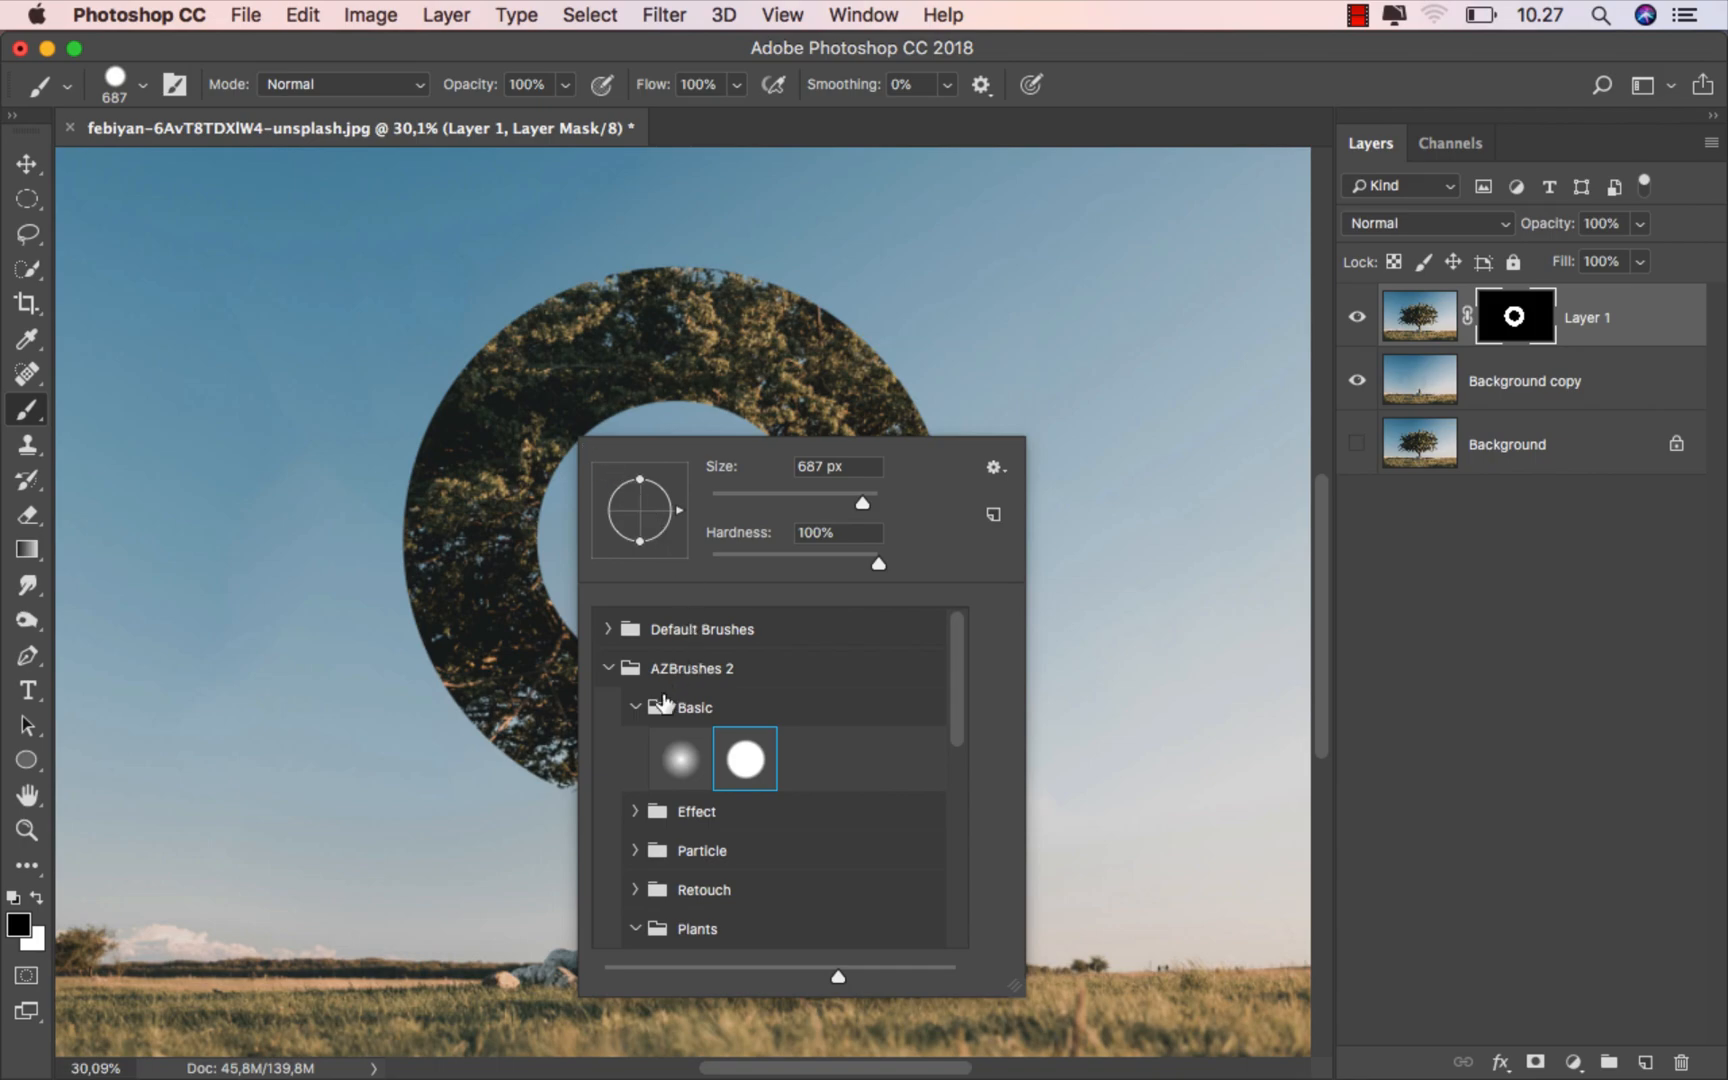
{"action": "left_click_drag", "start_coordinate": [960, 663], "coordinate": [962, 768]}
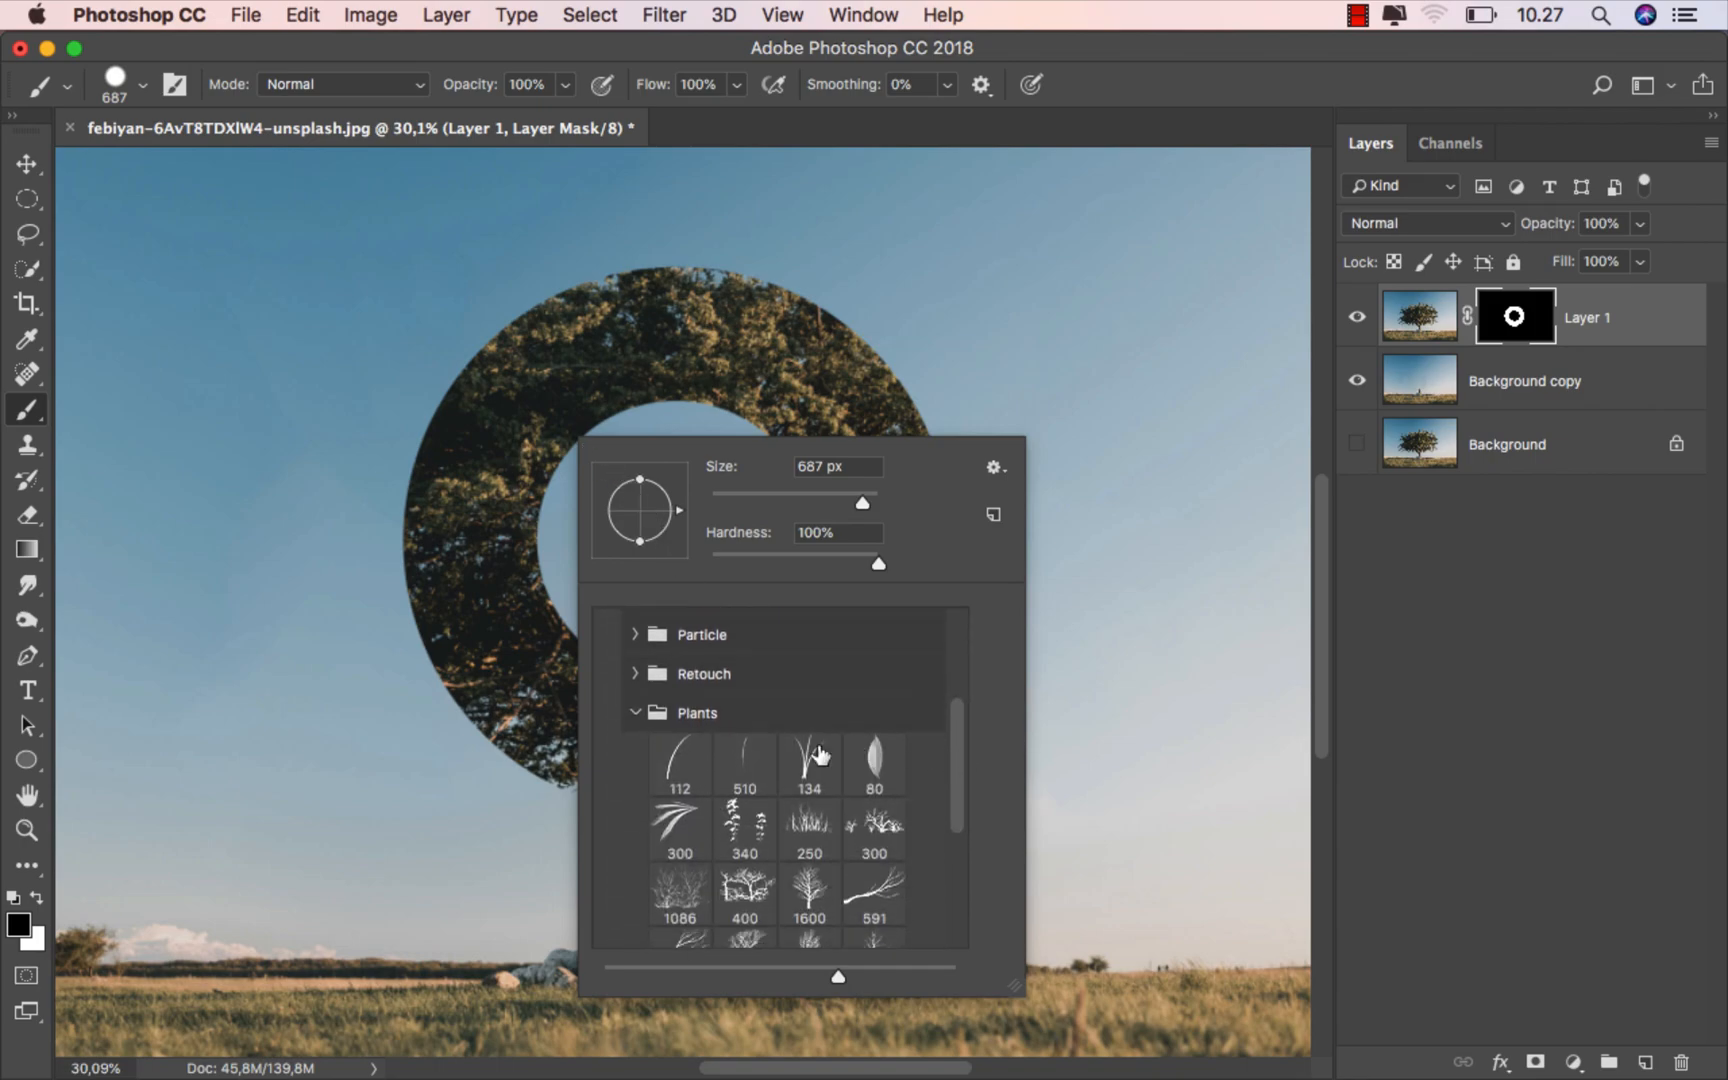
{"action": "left_click", "coordinate": [872, 757]}
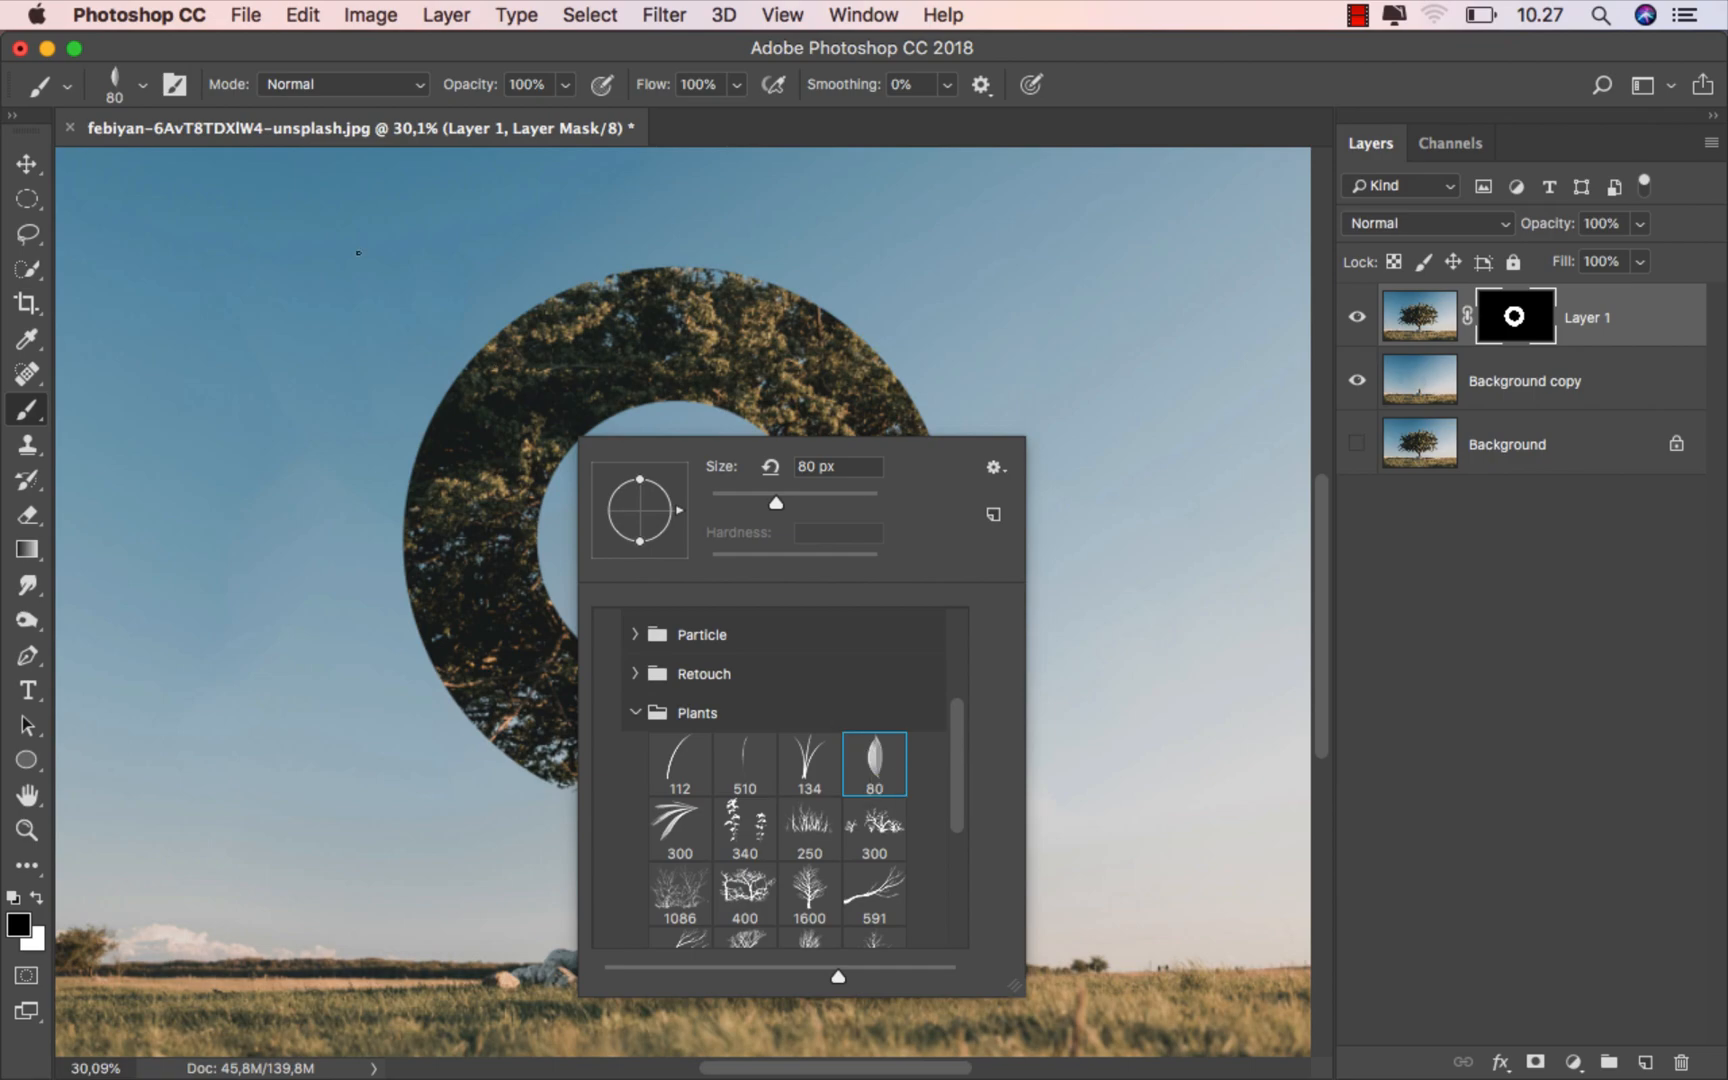
- Set the leaf brush's scattering to 194% on both axes with a count of 16
{"action": "left_click", "coordinate": [174, 84]}
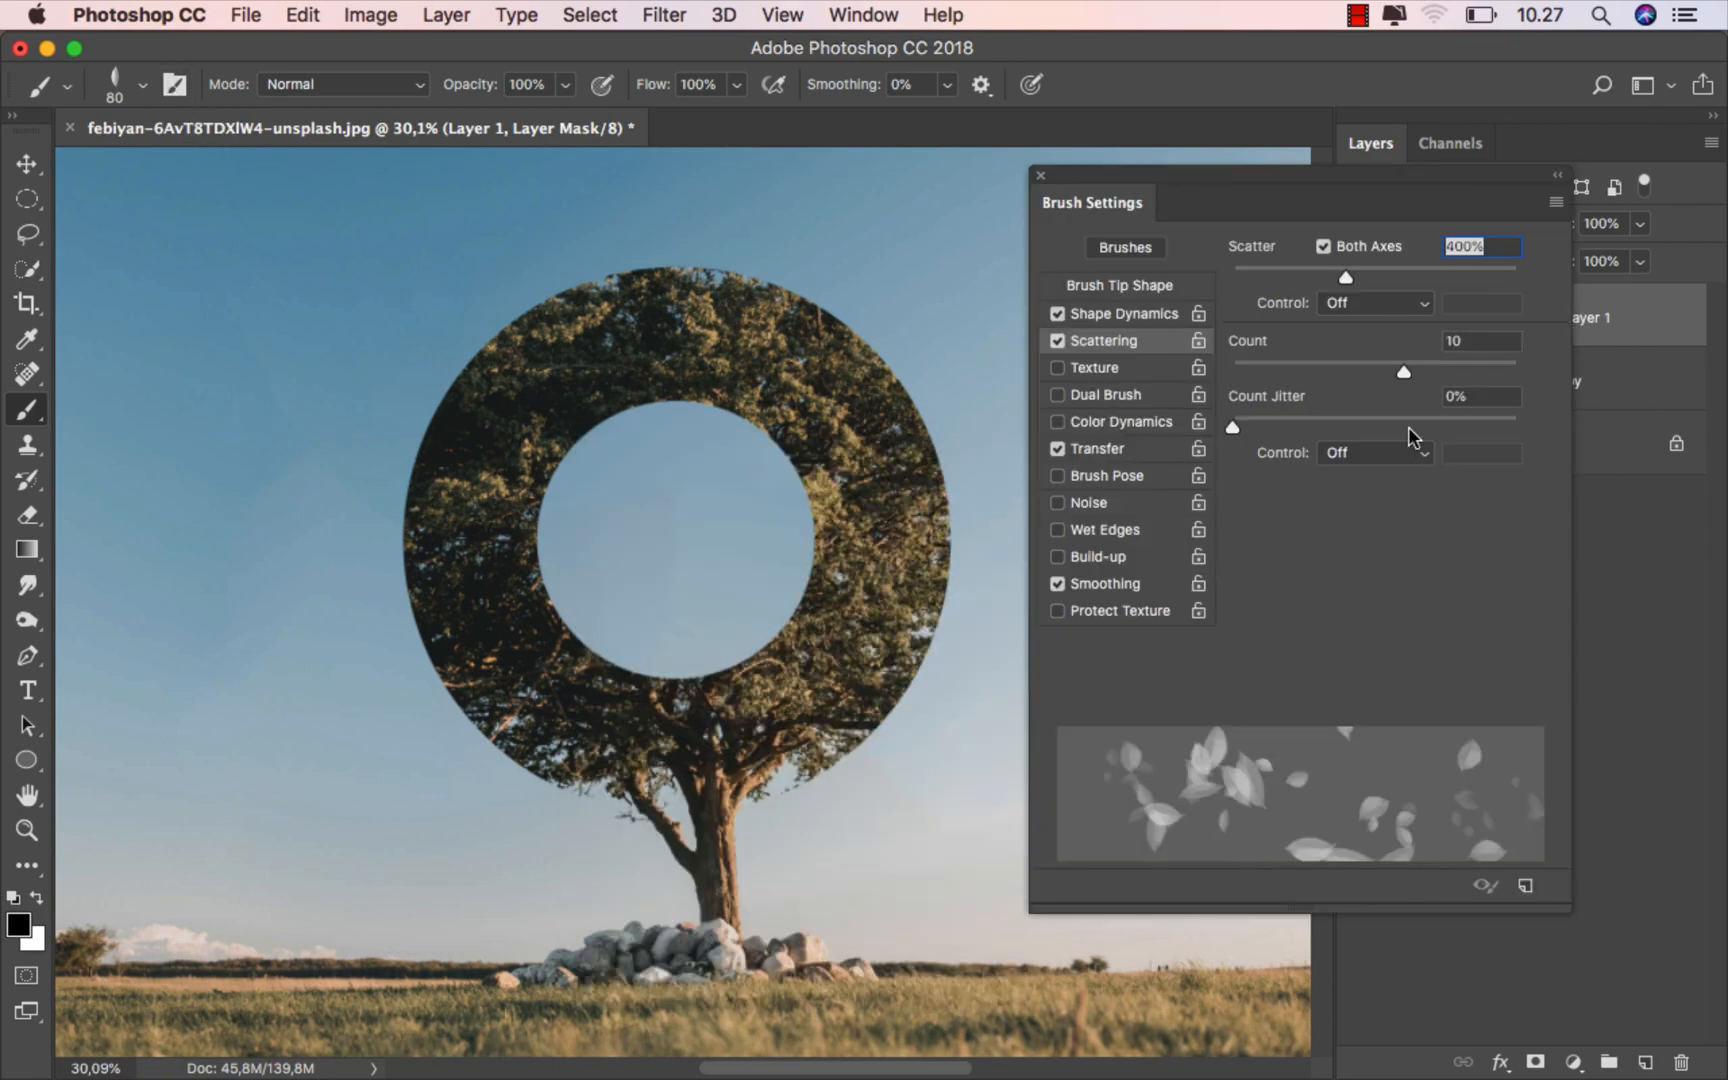
{"action": "mouse_move", "coordinate": [1403, 372]}
{"action": "left_mouse_down"}
{"action": "mouse_move", "coordinate": [1261, 382]}
{"action": "mouse_move", "coordinate": [1534, 358]}
{"action": "left_mouse_up"}
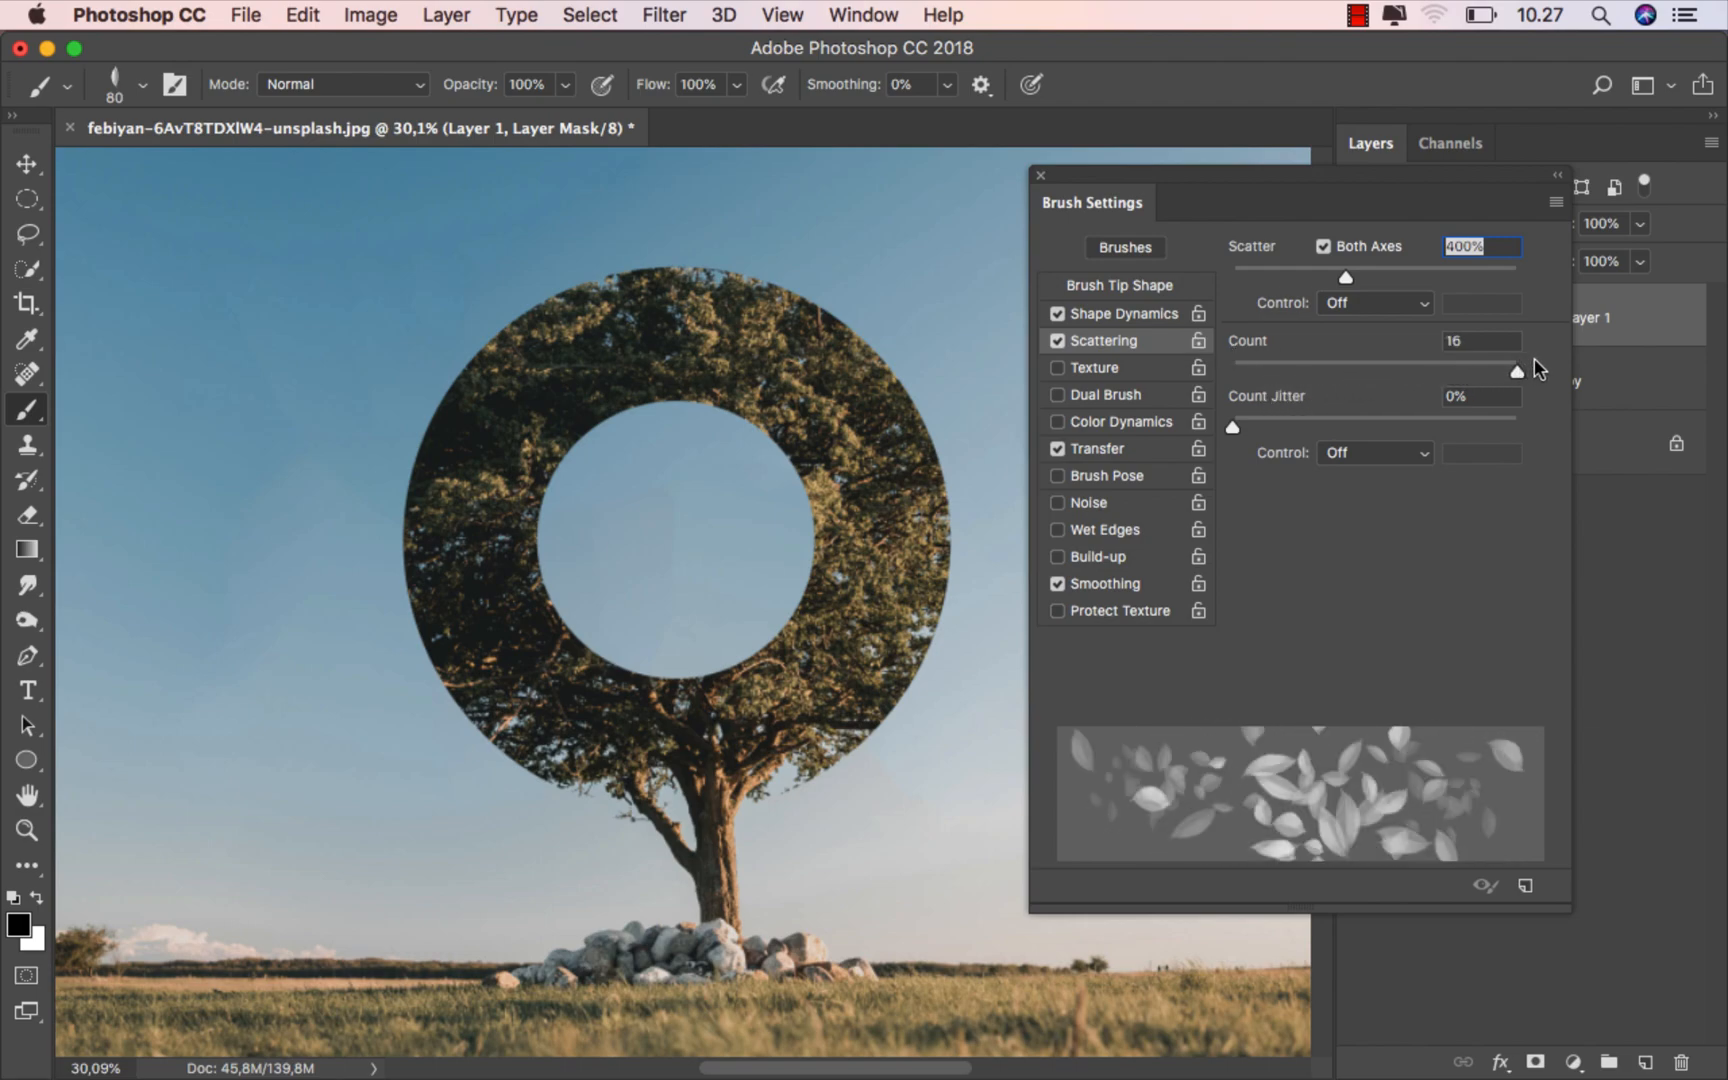
{"action": "left_click_drag", "start_coordinate": [1346, 280], "coordinate": [1287, 284]}
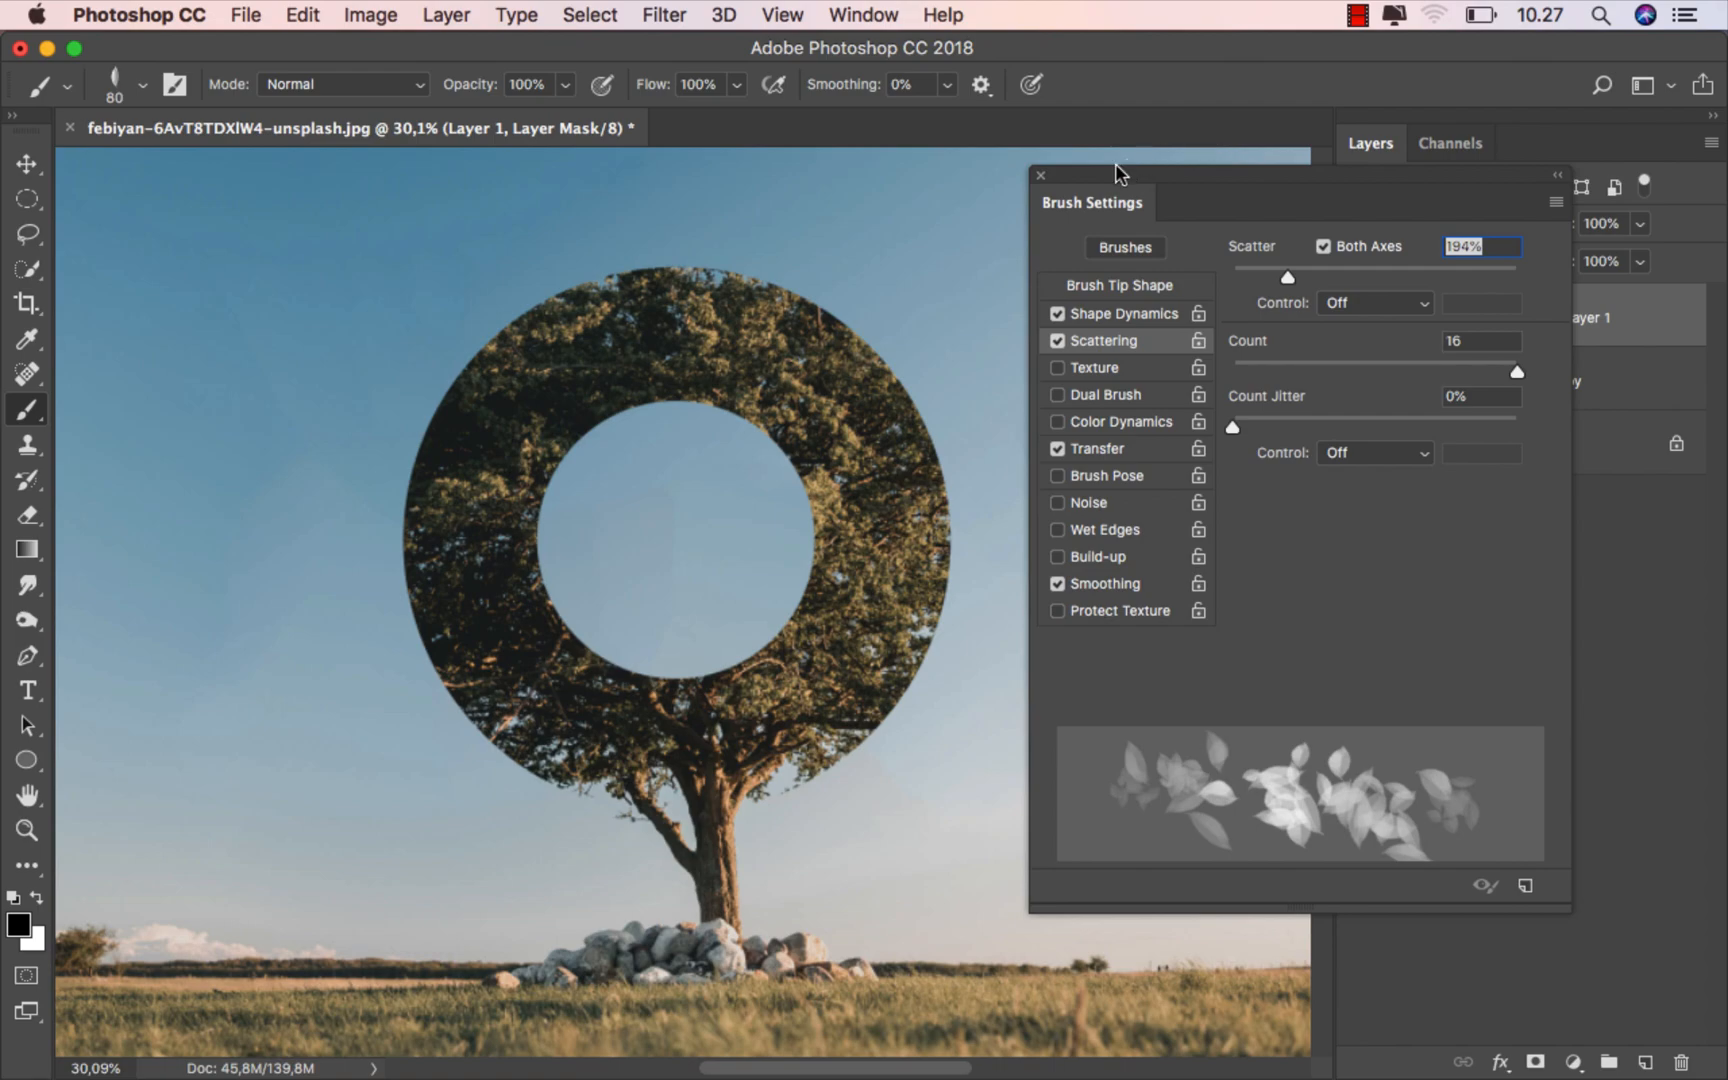
{"action": "left_click", "coordinate": [1041, 178]}
- Paint white with the leaf brush on Layer 1's mask around the central hole, reducing the brush to 35 px, for a leafy inner edge
{"action": "scroll", "coordinate": [582, 378], "scroll_direction": "up", "scroll_amount": 10}
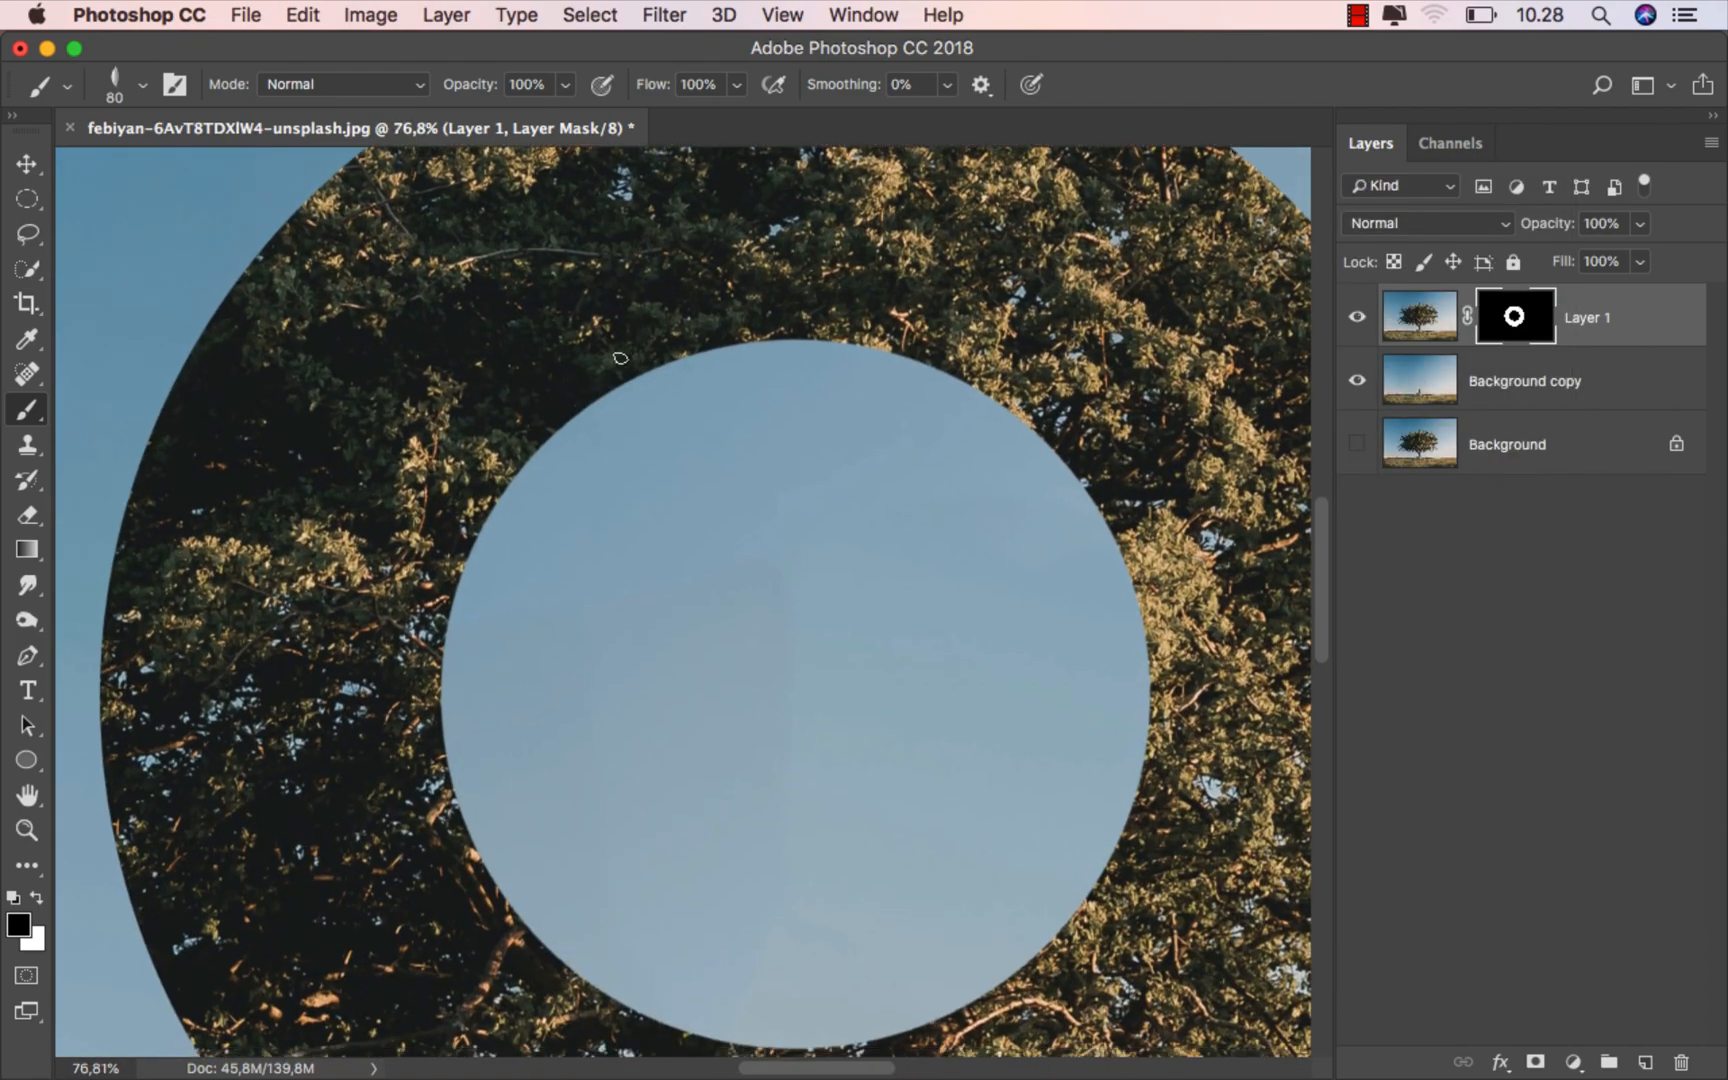
{"action": "left_click_drag", "start_coordinate": [628, 358], "coordinate": [603, 380]}
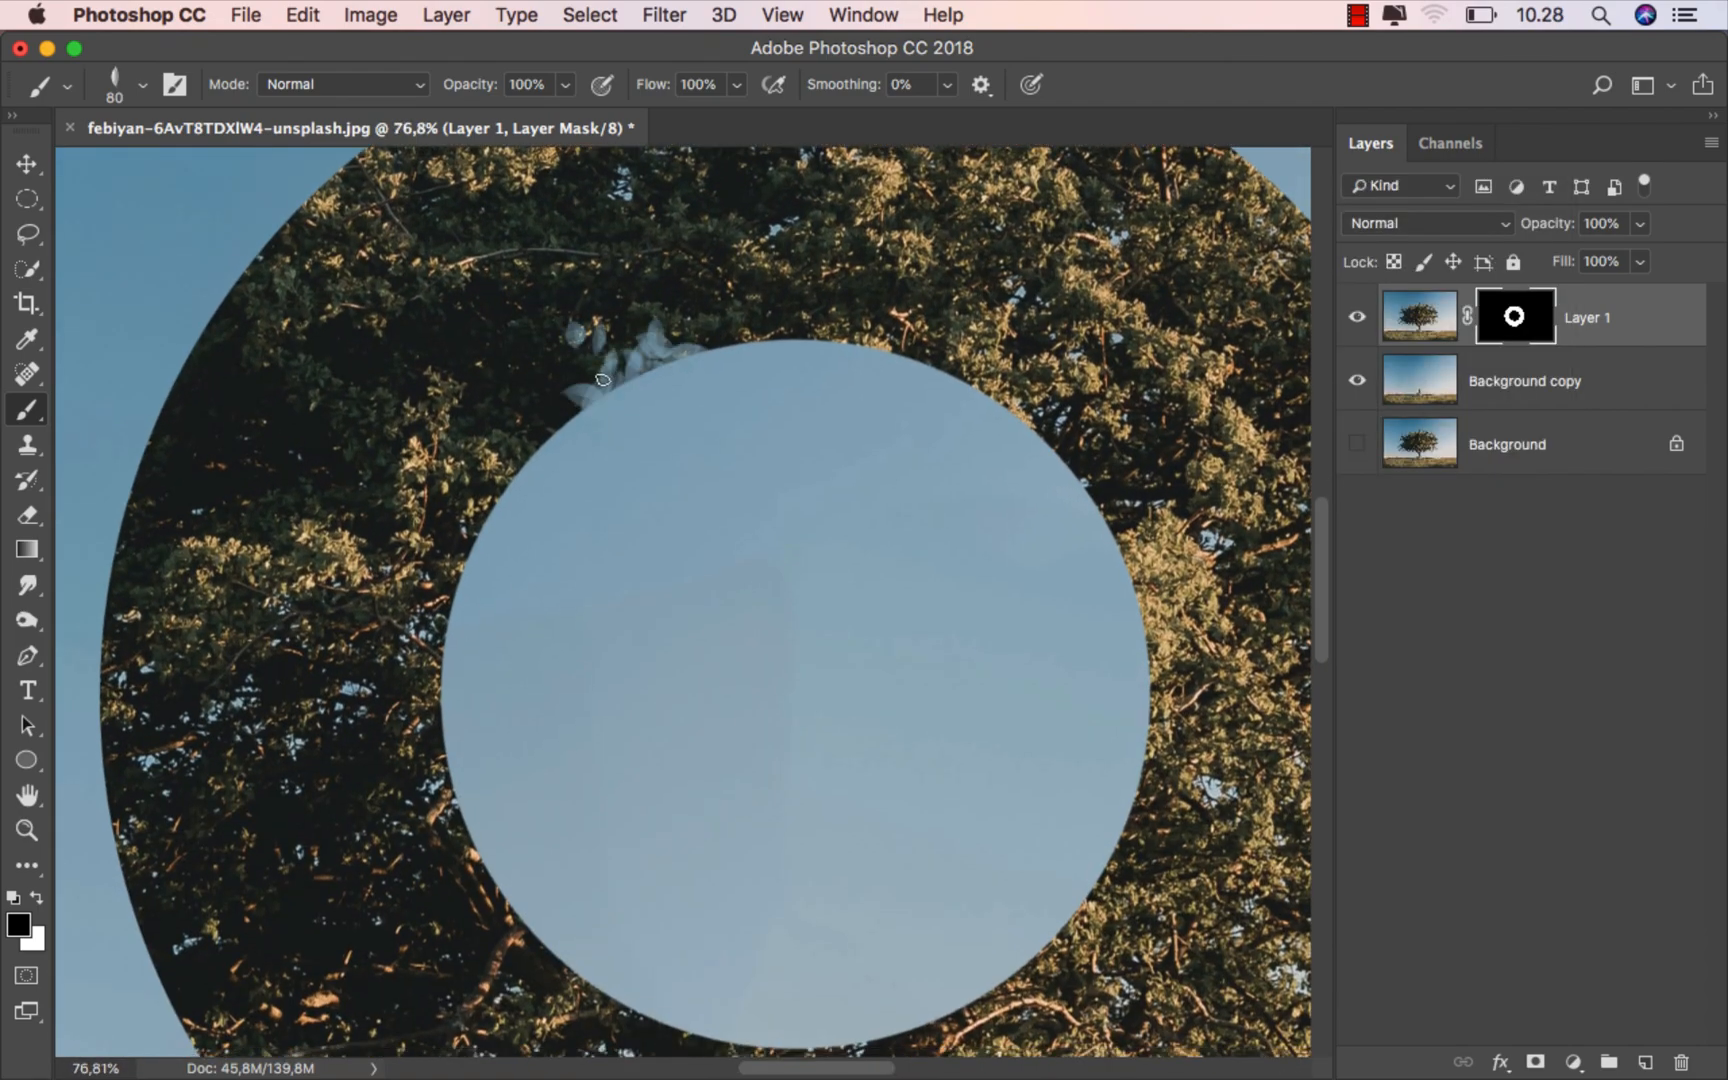
{"action": "left_click", "coordinate": [39, 897]}
{"action": "mouse_move", "coordinate": [640, 340]}
{"action": "left_mouse_down"}
{"action": "mouse_move", "coordinate": [554, 349]}
{"action": "mouse_move", "coordinate": [688, 328]}
{"action": "mouse_move", "coordinate": [563, 376]}
{"action": "mouse_move", "coordinate": [736, 329]}
{"action": "mouse_move", "coordinate": [627, 346]}
{"action": "mouse_move", "coordinate": [670, 338]}
{"action": "mouse_move", "coordinate": [652, 373]}
{"action": "mouse_move", "coordinate": [543, 428]}
{"action": "mouse_move", "coordinate": [644, 363]}
{"action": "mouse_move", "coordinate": [612, 370]}
{"action": "mouse_move", "coordinate": [768, 326]}
{"action": "mouse_move", "coordinate": [855, 329]}
{"action": "mouse_move", "coordinate": [709, 332]}
{"action": "mouse_move", "coordinate": [926, 353]}
{"action": "mouse_move", "coordinate": [671, 342]}
{"action": "mouse_move", "coordinate": [529, 436]}
{"action": "mouse_move", "coordinate": [488, 498]}
{"action": "mouse_move", "coordinate": [507, 463]}
{"action": "mouse_move", "coordinate": [443, 646]}
{"action": "mouse_move", "coordinate": [435, 617]}
{"action": "mouse_move", "coordinate": [460, 851]}
{"action": "mouse_move", "coordinate": [435, 715]}
{"action": "mouse_move", "coordinate": [454, 593]}
{"action": "mouse_move", "coordinate": [488, 524]}
{"action": "mouse_move", "coordinate": [549, 426]}
{"action": "mouse_move", "coordinate": [655, 356]}
{"action": "mouse_move", "coordinate": [742, 330]}
{"action": "left_mouse_up"}
{"action": "mouse_move", "coordinate": [926, 354]}
{"action": "left_mouse_down"}
{"action": "mouse_move", "coordinate": [1061, 444]}
{"action": "mouse_move", "coordinate": [1001, 394]}
{"action": "mouse_move", "coordinate": [894, 351]}
{"action": "mouse_move", "coordinate": [999, 394]}
{"action": "mouse_move", "coordinate": [1104, 481]}
{"action": "mouse_move", "coordinate": [1070, 432]}
{"action": "mouse_move", "coordinate": [1092, 480]}
{"action": "mouse_move", "coordinate": [1034, 416]}
{"action": "mouse_move", "coordinate": [1098, 487]}
{"action": "mouse_move", "coordinate": [981, 382]}
{"action": "mouse_move", "coordinate": [1132, 540]}
{"action": "mouse_move", "coordinate": [1097, 486]}
{"action": "mouse_move", "coordinate": [1159, 662]}
{"action": "mouse_move", "coordinate": [1157, 596]}
{"action": "mouse_move", "coordinate": [1161, 791]}
{"action": "mouse_move", "coordinate": [1161, 662]}
{"action": "mouse_move", "coordinate": [1118, 840]}
{"action": "mouse_move", "coordinate": [1135, 761]}
{"action": "mouse_move", "coordinate": [1066, 935]}
{"action": "left_mouse_up"}
{"action": "left_click_drag", "start_coordinate": [1087, 818], "coordinate": [1077, 640]}
{"action": "mouse_move", "coordinate": [1080, 695]}
{"action": "left_mouse_down"}
{"action": "mouse_move", "coordinate": [978, 817]}
{"action": "mouse_move", "coordinate": [802, 877]}
{"action": "mouse_move", "coordinate": [1089, 727]}
{"action": "mouse_move", "coordinate": [869, 880]}
{"action": "mouse_move", "coordinate": [735, 875]}
{"action": "mouse_move", "coordinate": [657, 845]}
{"action": "mouse_move", "coordinate": [542, 782]}
{"action": "mouse_move", "coordinate": [550, 796]}
{"action": "mouse_move", "coordinate": [474, 718]}
{"action": "left_mouse_up"}
{"action": "mouse_move", "coordinate": [475, 700]}
{"action": "left_mouse_down"}
{"action": "mouse_move", "coordinate": [650, 848]}
{"action": "mouse_move", "coordinate": [582, 806]}
{"action": "mouse_move", "coordinate": [436, 543]}
{"action": "mouse_move", "coordinate": [450, 435]}
{"action": "left_mouse_up"}
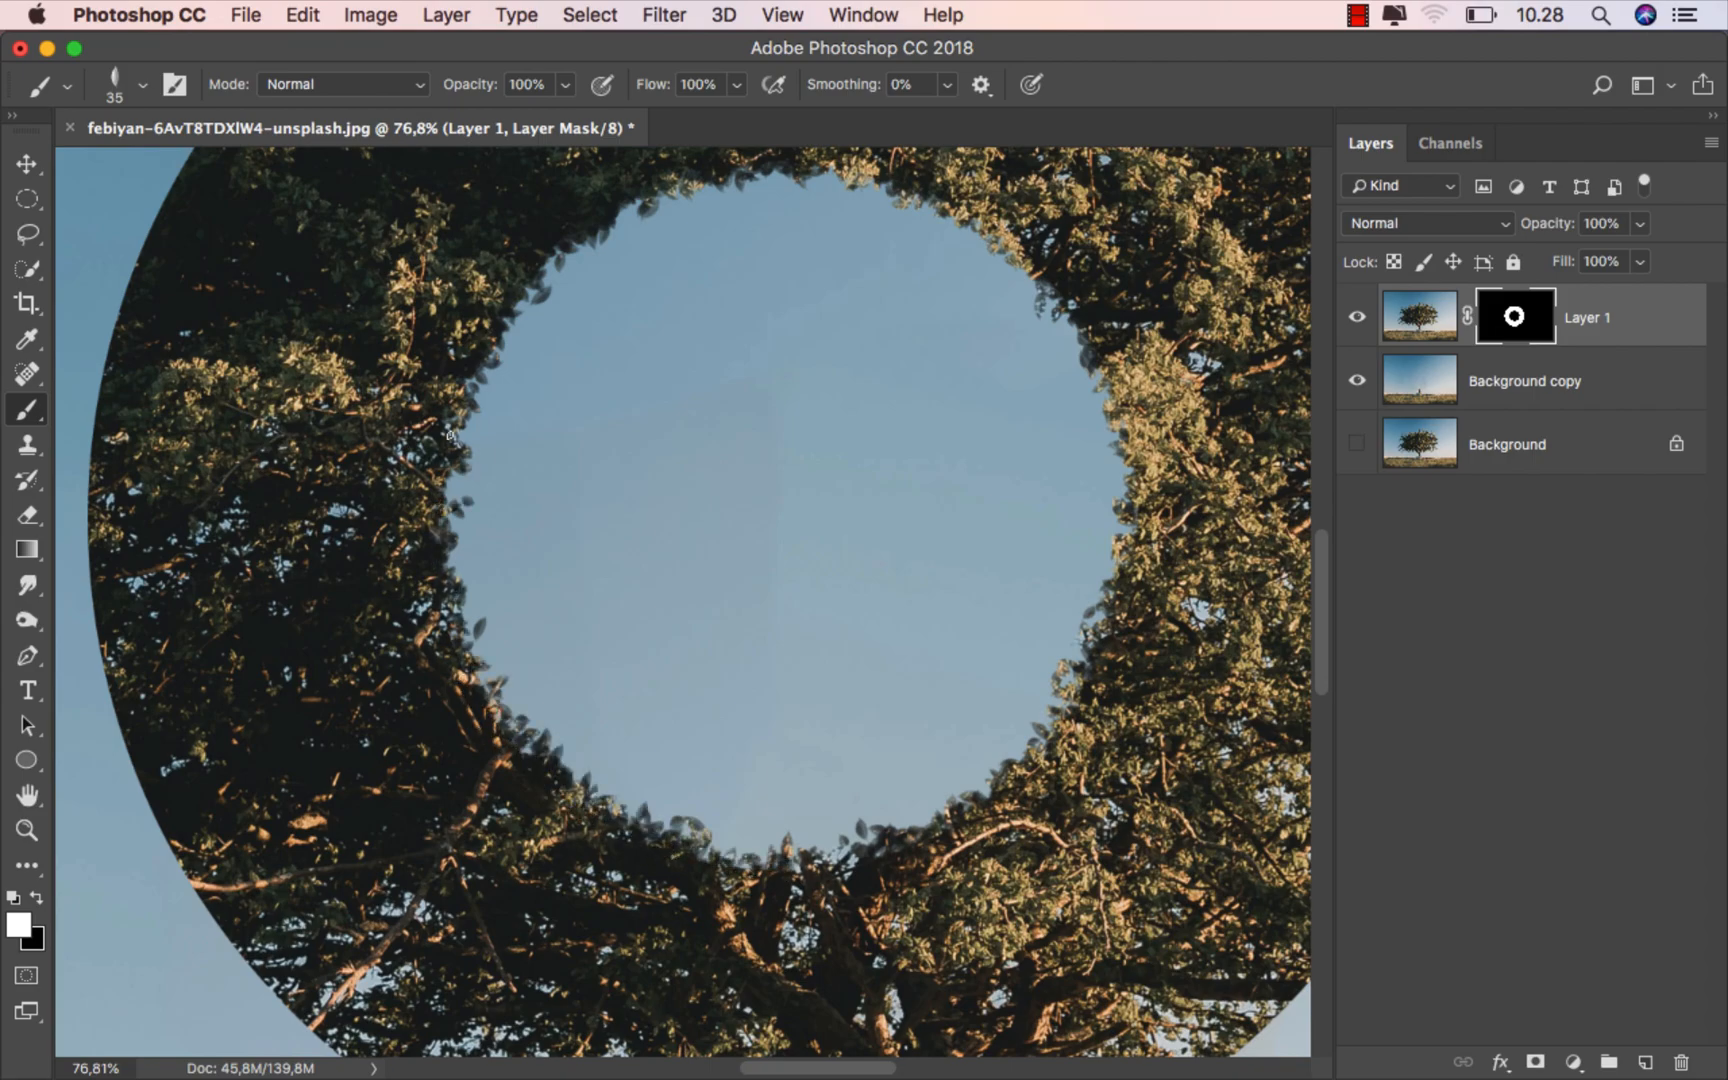
- Paint white leaves at 30 px on Layer 1's mask along the crown's outer edge, from the top down the left side to the lower branches
{"action": "scroll", "coordinate": [857, 651], "scroll_direction": "down", "scroll_amount": 3}
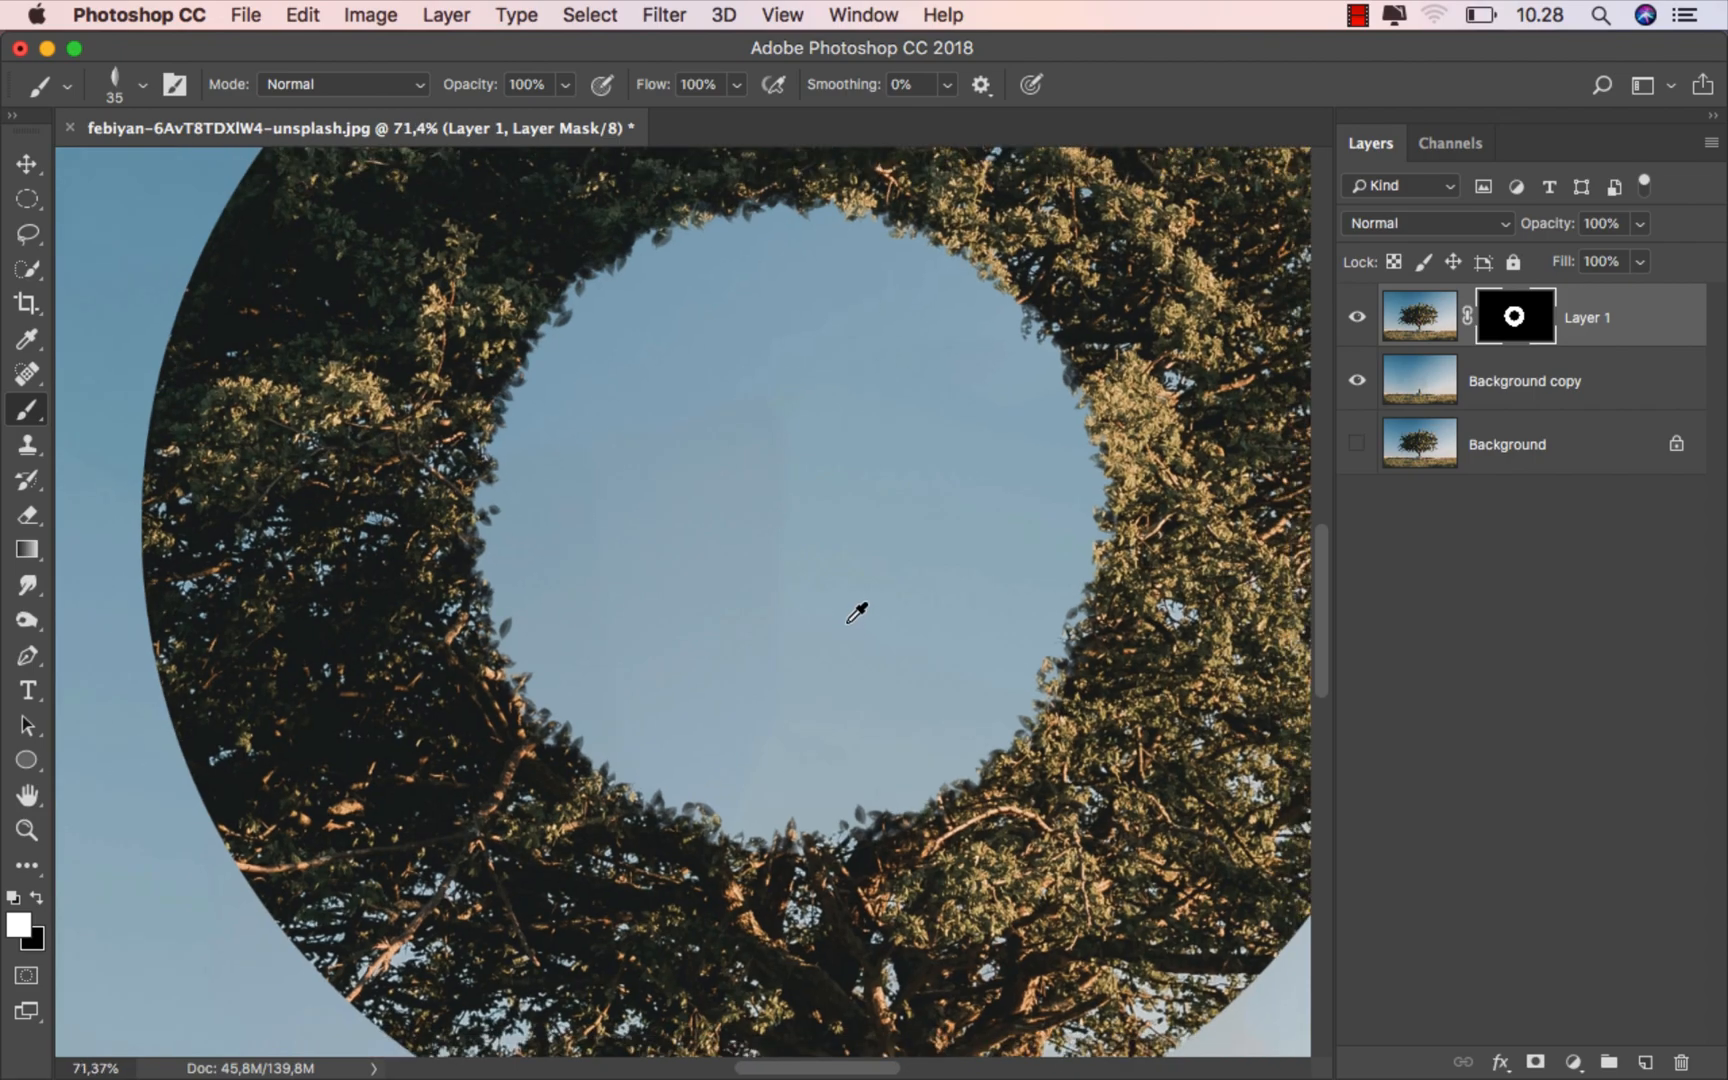
{"action": "left_click_drag", "start_coordinate": [868, 347], "coordinate": [822, 760]}
{"action": "scroll", "coordinate": [822, 760], "scroll_direction": "up", "scroll_amount": 8}
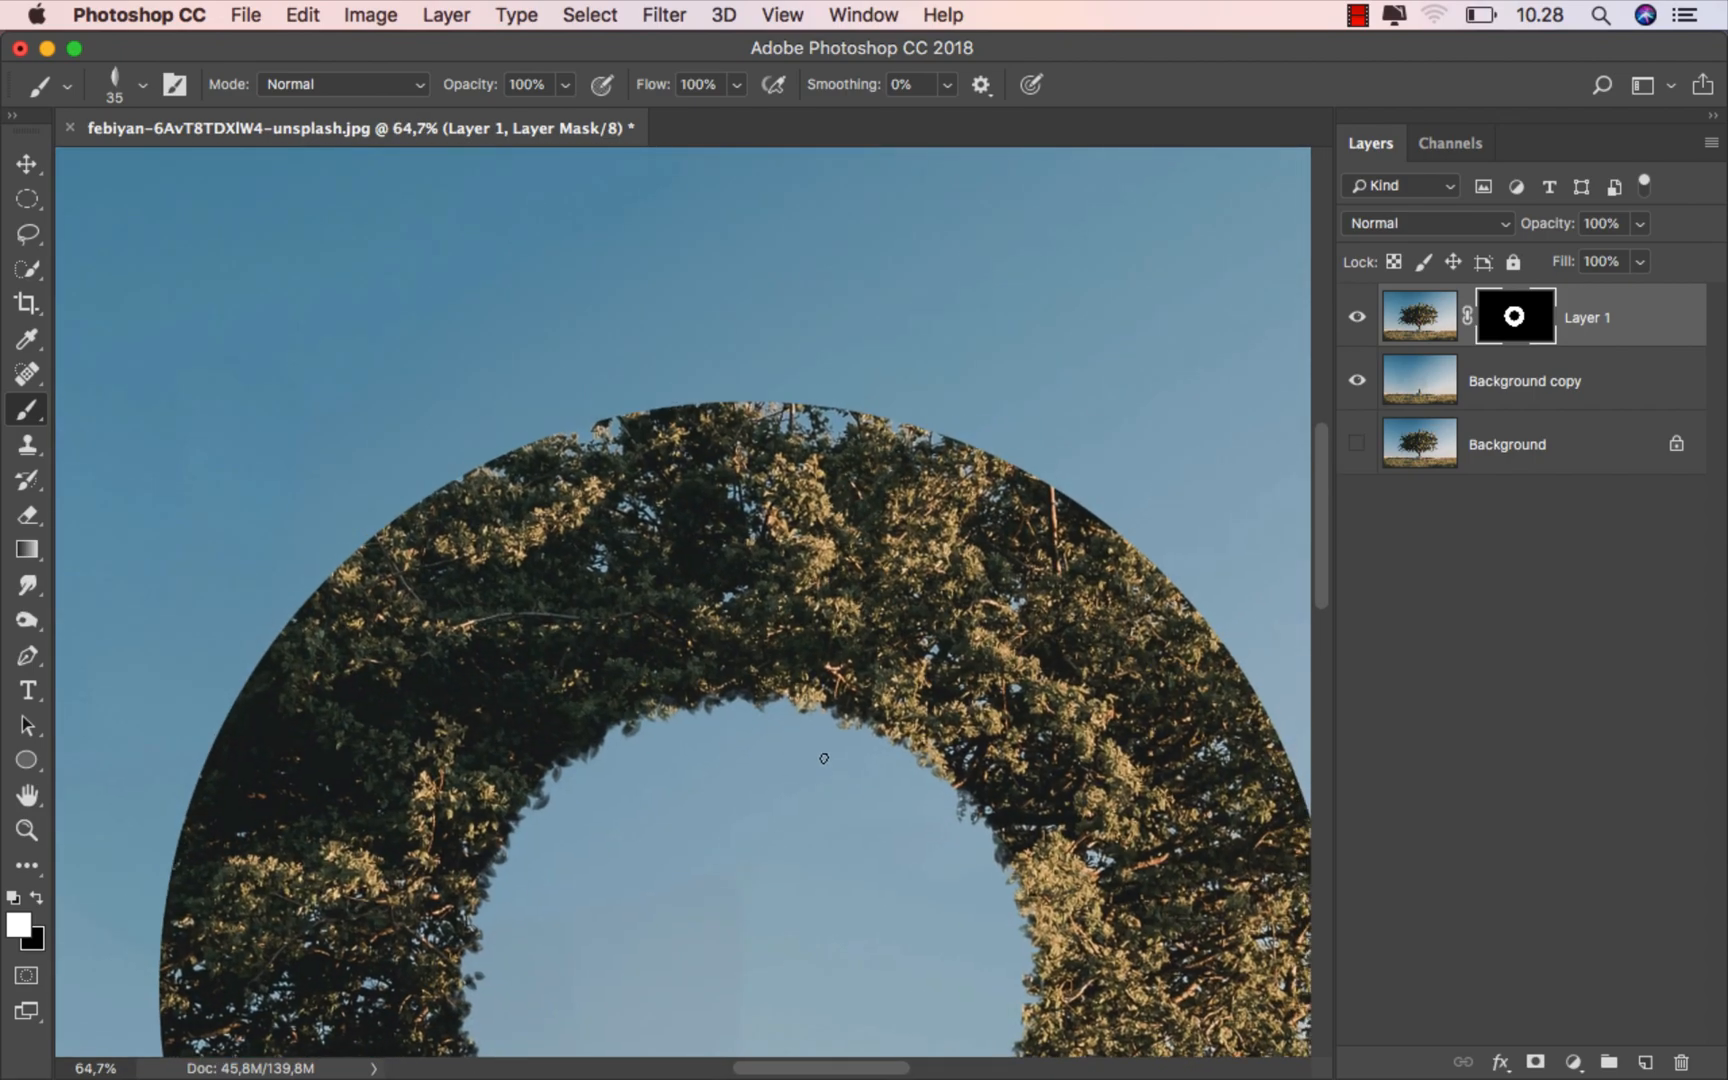
{"action": "mouse_move", "coordinate": [697, 427]}
{"action": "left_mouse_down"}
{"action": "mouse_move", "coordinate": [720, 423]}
{"action": "mouse_move", "coordinate": [605, 395]}
{"action": "mouse_move", "coordinate": [578, 412]}
{"action": "mouse_move", "coordinate": [640, 400]}
{"action": "mouse_move", "coordinate": [433, 446]}
{"action": "mouse_move", "coordinate": [640, 415]}
{"action": "mouse_move", "coordinate": [888, 440]}
{"action": "mouse_move", "coordinate": [588, 440]}
{"action": "mouse_move", "coordinate": [198, 512]}
{"action": "left_mouse_up"}
{"action": "left_click_drag", "start_coordinate": [404, 482], "coordinate": [754, 355]}
{"action": "mouse_move", "coordinate": [585, 381]}
{"action": "left_mouse_down"}
{"action": "mouse_move", "coordinate": [421, 484]}
{"action": "mouse_move", "coordinate": [579, 397]}
{"action": "mouse_move", "coordinate": [432, 493]}
{"action": "mouse_move", "coordinate": [551, 413]}
{"action": "mouse_move", "coordinate": [424, 477]}
{"action": "mouse_move", "coordinate": [266, 659]}
{"action": "mouse_move", "coordinate": [350, 535]}
{"action": "mouse_move", "coordinate": [442, 436]}
{"action": "left_mouse_up"}
{"action": "left_click_drag", "start_coordinate": [385, 605], "coordinate": [585, 380]}
{"action": "mouse_move", "coordinate": [465, 392]}
{"action": "left_mouse_down"}
{"action": "mouse_move", "coordinate": [364, 585]}
{"action": "mouse_move", "coordinate": [493, 401]}
{"action": "mouse_move", "coordinate": [364, 577]}
{"action": "mouse_move", "coordinate": [461, 408]}
{"action": "mouse_move", "coordinate": [320, 635]}
{"action": "mouse_move", "coordinate": [478, 399]}
{"action": "left_mouse_up"}
{"action": "left_click_drag", "start_coordinate": [420, 476], "coordinate": [488, 247]}
{"action": "mouse_move", "coordinate": [393, 415]}
{"action": "left_mouse_down"}
{"action": "mouse_move", "coordinate": [331, 614]}
{"action": "mouse_move", "coordinate": [364, 470]}
{"action": "mouse_move", "coordinate": [326, 693]}
{"action": "mouse_move", "coordinate": [326, 613]}
{"action": "mouse_move", "coordinate": [303, 786]}
{"action": "mouse_move", "coordinate": [348, 476]}
{"action": "left_mouse_up"}
{"action": "left_click_drag", "start_coordinate": [347, 668], "coordinate": [357, 396]}
{"action": "mouse_move", "coordinate": [285, 480]}
{"action": "left_mouse_down"}
{"action": "mouse_move", "coordinate": [278, 595]}
{"action": "mouse_move", "coordinate": [288, 560]}
{"action": "mouse_move", "coordinate": [343, 806]}
{"action": "mouse_move", "coordinate": [298, 700]}
{"action": "mouse_move", "coordinate": [275, 512]}
{"action": "mouse_move", "coordinate": [325, 310]}
{"action": "left_mouse_up"}
{"action": "mouse_move", "coordinate": [338, 547]}
{"action": "left_mouse_down"}
{"action": "mouse_move", "coordinate": [321, 404]}
{"action": "mouse_move", "coordinate": [309, 606]}
{"action": "mouse_move", "coordinate": [294, 519]}
{"action": "mouse_move", "coordinate": [313, 610]}
{"action": "mouse_move", "coordinate": [291, 545]}
{"action": "mouse_move", "coordinate": [341, 602]}
{"action": "mouse_move", "coordinate": [373, 761]}
{"action": "mouse_move", "coordinate": [258, 406]}
{"action": "mouse_move", "coordinate": [385, 773]}
{"action": "mouse_move", "coordinate": [355, 703]}
{"action": "mouse_move", "coordinate": [476, 907]}
{"action": "mouse_move", "coordinate": [343, 669]}
{"action": "left_mouse_up"}
{"action": "mouse_move", "coordinate": [272, 604]}
{"action": "left_mouse_down"}
{"action": "mouse_move", "coordinate": [228, 538]}
{"action": "mouse_move", "coordinate": [430, 795]}
{"action": "mouse_move", "coordinate": [527, 851]}
{"action": "mouse_move", "coordinate": [565, 912]}
{"action": "mouse_move", "coordinate": [650, 950]}
{"action": "mouse_move", "coordinate": [517, 761]}
{"action": "left_mouse_up"}
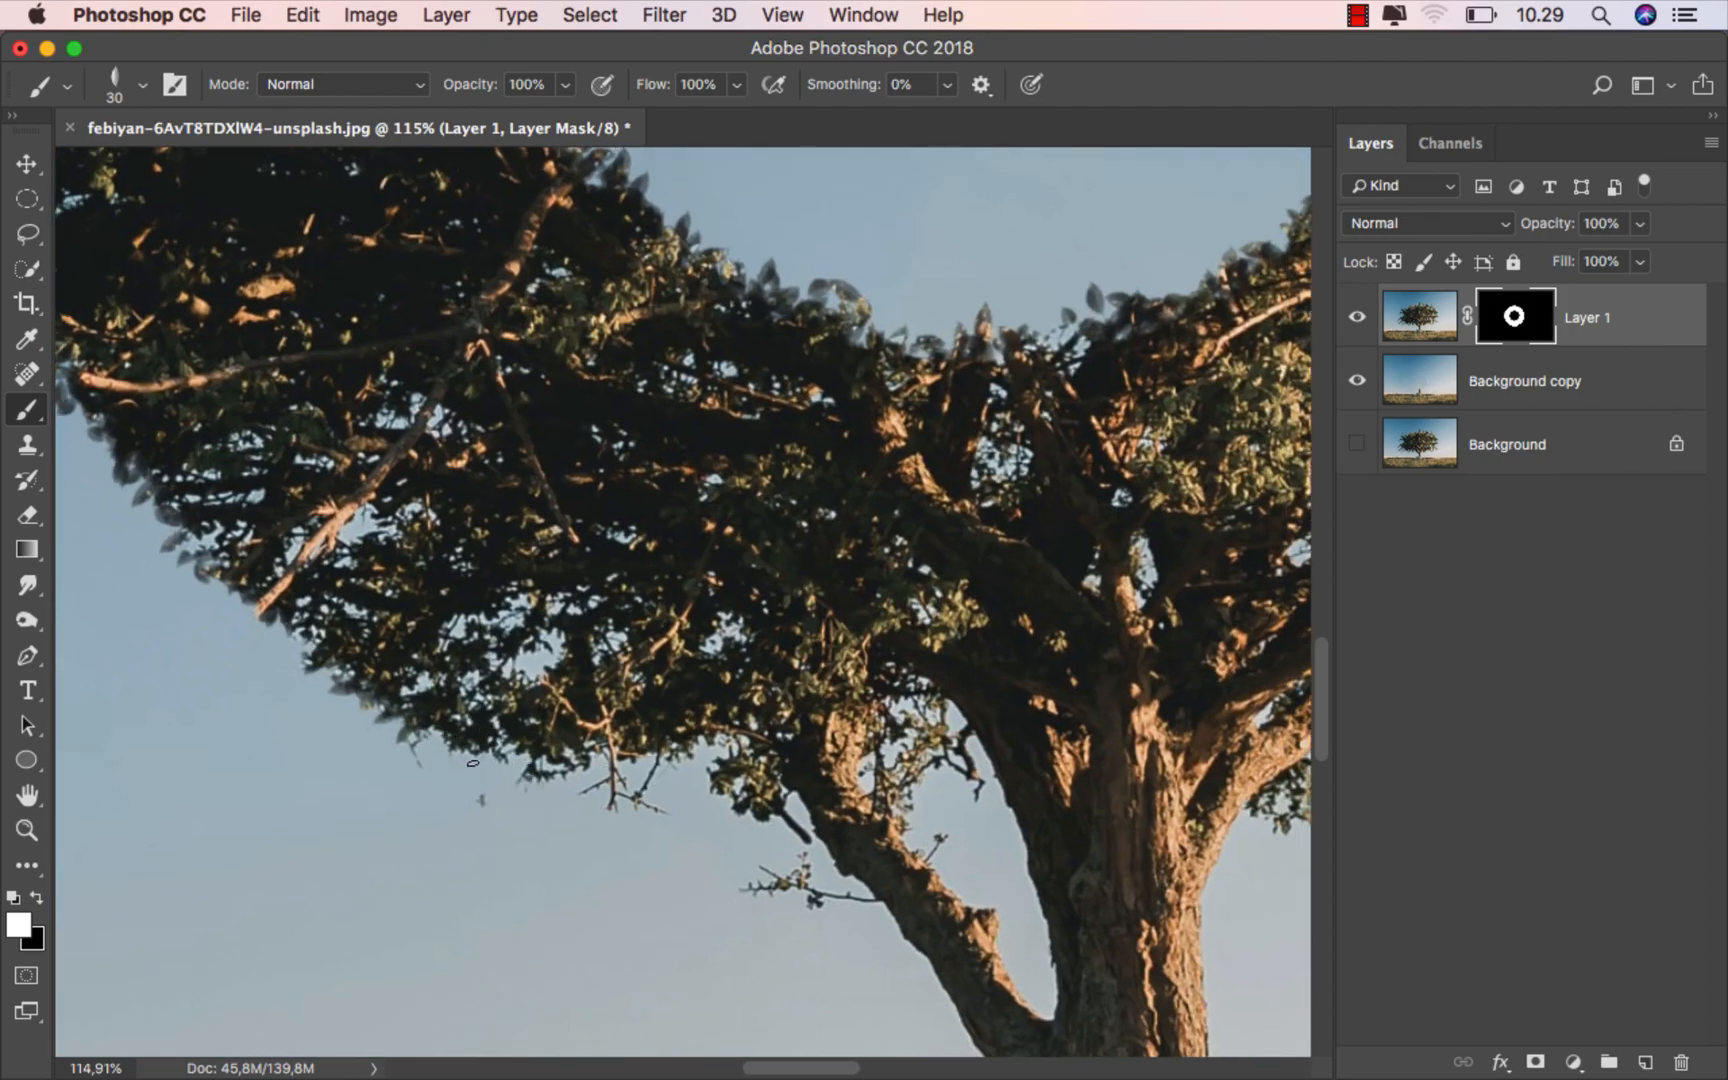
- Paint white leaves at 30 px on Layer 1's mask along the crown's right outer edge, from beside the trunk up to the top
{"action": "left_click_drag", "start_coordinate": [1131, 790], "coordinate": [330, 802]}
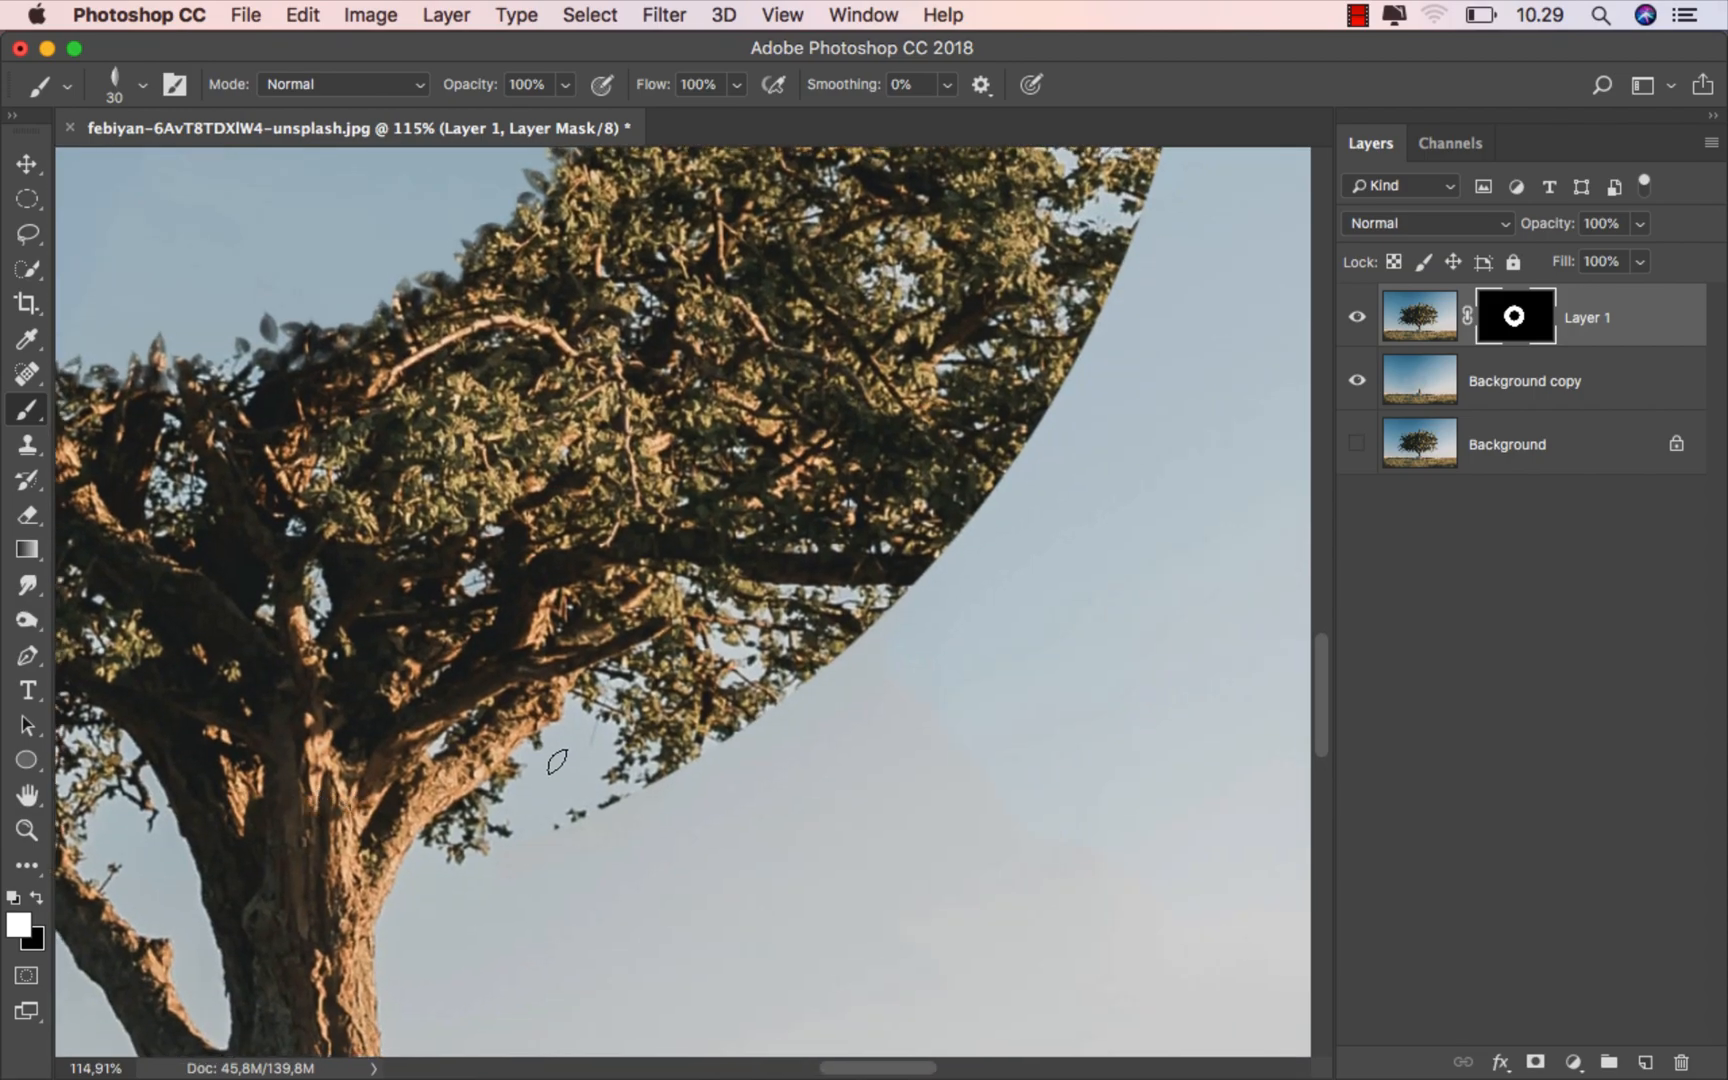
{"action": "mouse_move", "coordinate": [556, 828]}
{"action": "left_mouse_down"}
{"action": "mouse_move", "coordinate": [612, 836]}
{"action": "mouse_move", "coordinate": [668, 782]}
{"action": "left_mouse_up"}
{"action": "mouse_move", "coordinate": [804, 660]}
{"action": "left_mouse_down"}
{"action": "mouse_move", "coordinate": [762, 714]}
{"action": "mouse_move", "coordinate": [719, 717]}
{"action": "left_mouse_up"}
{"action": "left_click_drag", "start_coordinate": [866, 596], "coordinate": [617, 691]}
{"action": "mouse_move", "coordinate": [691, 656]}
{"action": "left_mouse_down"}
{"action": "mouse_move", "coordinate": [872, 395]}
{"action": "mouse_move", "coordinate": [880, 432]}
{"action": "left_mouse_up"}
{"action": "mouse_move", "coordinate": [896, 350]}
{"action": "left_mouse_down"}
{"action": "mouse_move", "coordinate": [654, 705]}
{"action": "mouse_move", "coordinate": [668, 515]}
{"action": "mouse_move", "coordinate": [674, 640]}
{"action": "mouse_move", "coordinate": [657, 571]}
{"action": "left_mouse_up"}
{"action": "left_click_drag", "start_coordinate": [668, 503], "coordinate": [585, 802]}
{"action": "mouse_move", "coordinate": [630, 722]}
{"action": "left_mouse_down"}
{"action": "mouse_move", "coordinate": [598, 541]}
{"action": "mouse_move", "coordinate": [620, 688]}
{"action": "mouse_move", "coordinate": [642, 570]}
{"action": "left_mouse_up"}
{"action": "mouse_move", "coordinate": [604, 483]}
{"action": "left_mouse_down"}
{"action": "mouse_move", "coordinate": [692, 739]}
{"action": "mouse_move", "coordinate": [642, 400]}
{"action": "mouse_move", "coordinate": [694, 608]}
{"action": "mouse_move", "coordinate": [622, 398]}
{"action": "mouse_move", "coordinate": [672, 592]}
{"action": "mouse_move", "coordinate": [618, 507]}
{"action": "left_mouse_up"}
{"action": "left_click_drag", "start_coordinate": [576, 424], "coordinate": [772, 792]}
{"action": "mouse_move", "coordinate": [728, 640]}
{"action": "left_mouse_down"}
{"action": "mouse_move", "coordinate": [800, 715]}
{"action": "mouse_move", "coordinate": [545, 426]}
{"action": "mouse_move", "coordinate": [386, 339]}
{"action": "mouse_move", "coordinate": [868, 522]}
{"action": "left_mouse_up"}
{"action": "mouse_move", "coordinate": [790, 445]}
{"action": "left_mouse_down"}
{"action": "mouse_move", "coordinate": [597, 380]}
{"action": "mouse_move", "coordinate": [690, 410]}
{"action": "mouse_move", "coordinate": [624, 418]}
{"action": "left_mouse_up"}
{"action": "scroll", "coordinate": [624, 418], "scroll_direction": "down", "scroll_amount": 8}
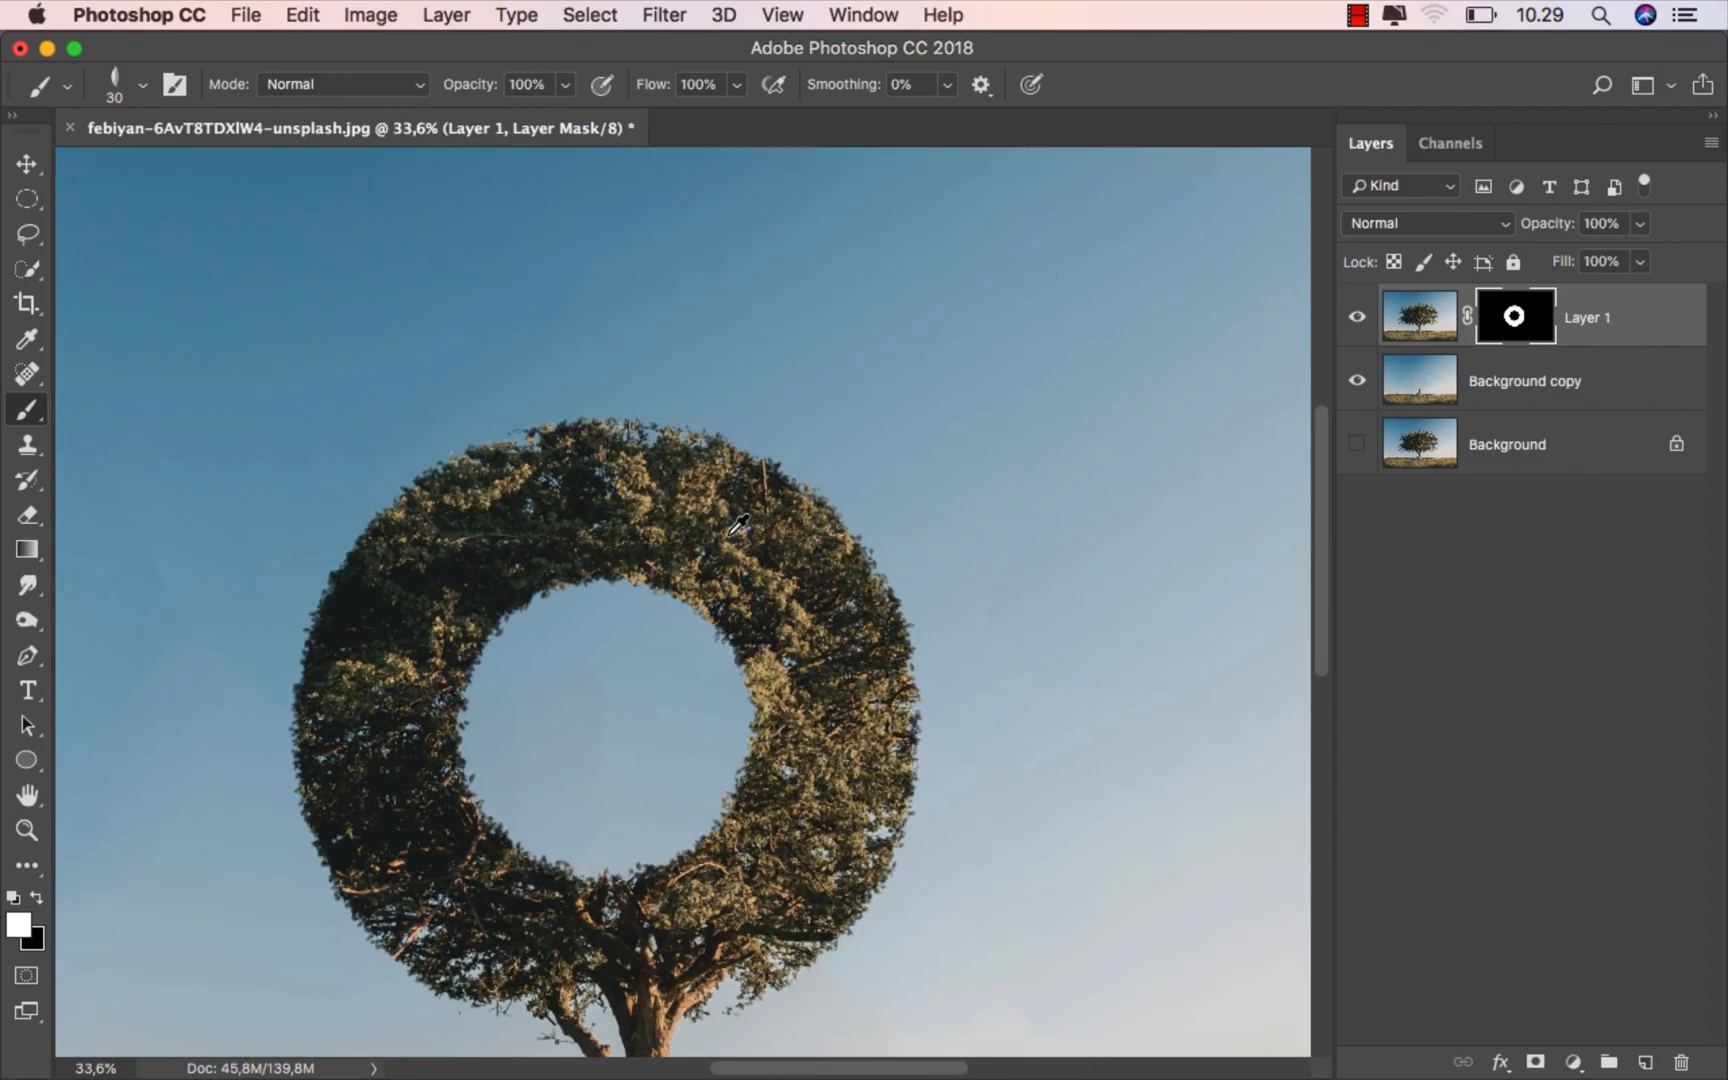
{"action": "scroll", "coordinate": [715, 544], "scroll_direction": "down", "scroll_amount": 3}
{"action": "scroll", "coordinate": [725, 534], "scroll_direction": "down", "scroll_amount": 2}
- Add a Selective Color adjustment layer above Layer 1
{"action": "left_click", "coordinate": [27, 165]}
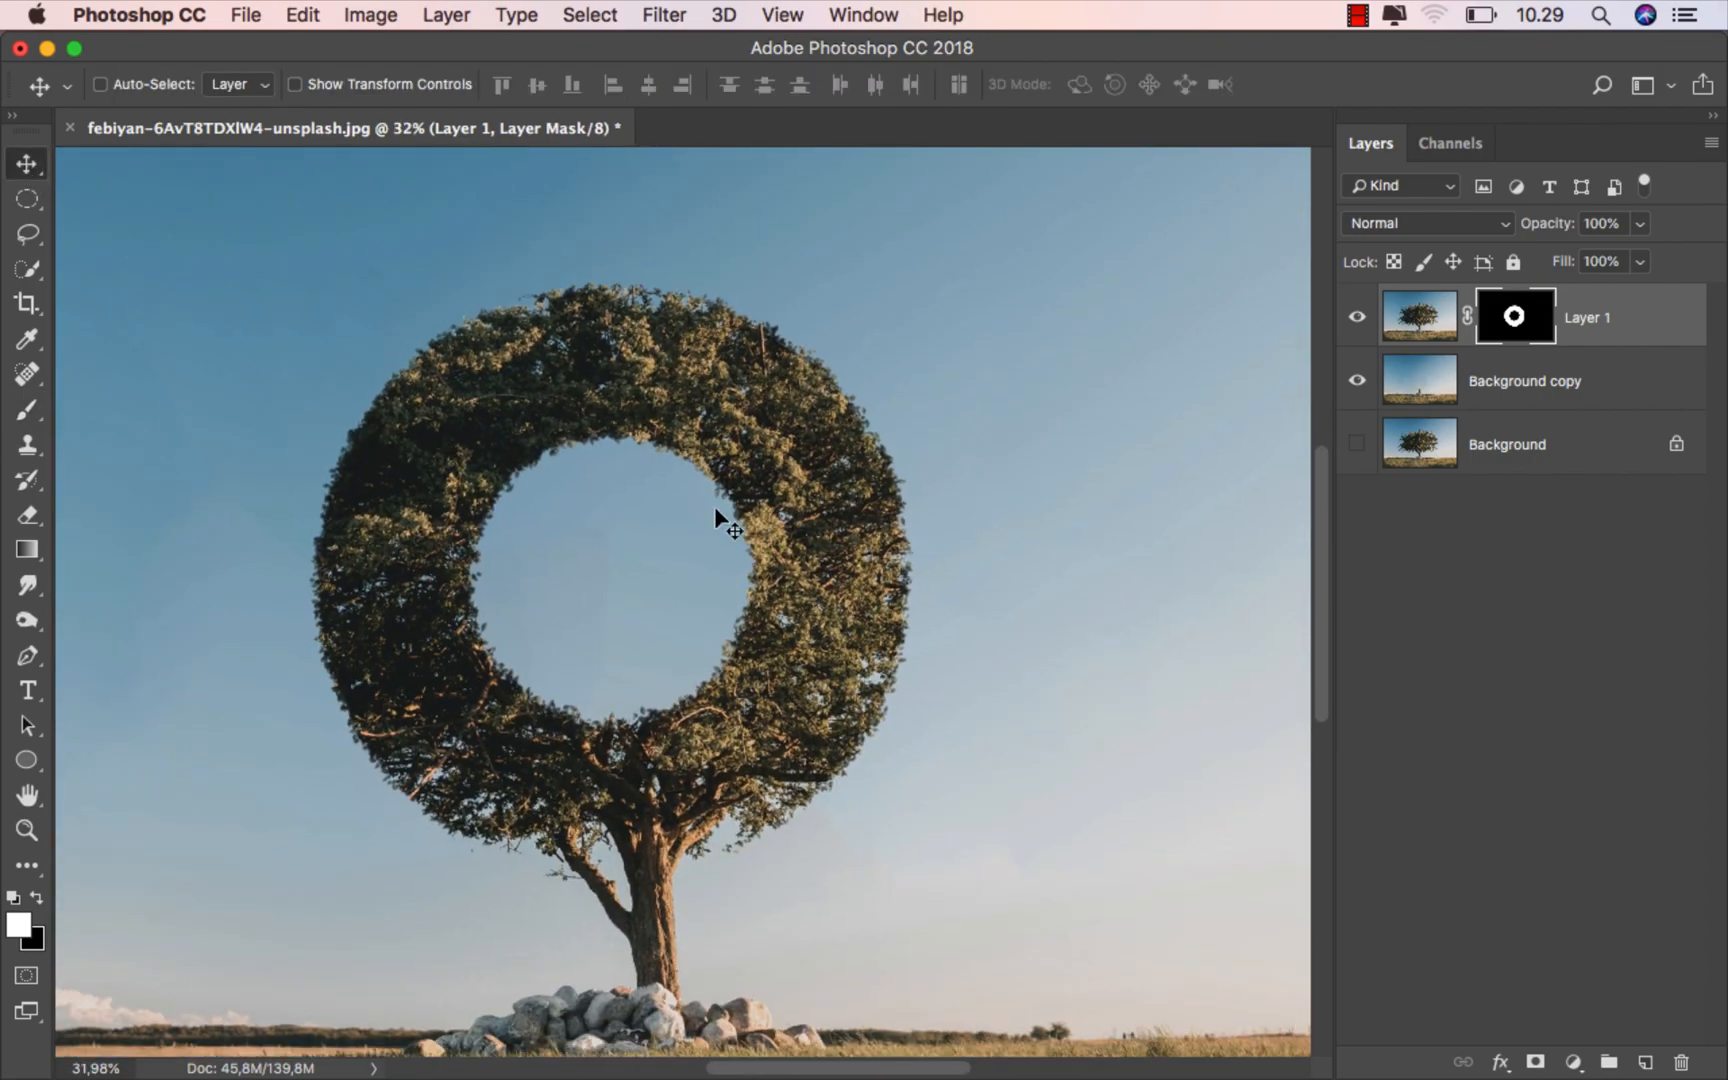
{"action": "key", "text": "super+0"}
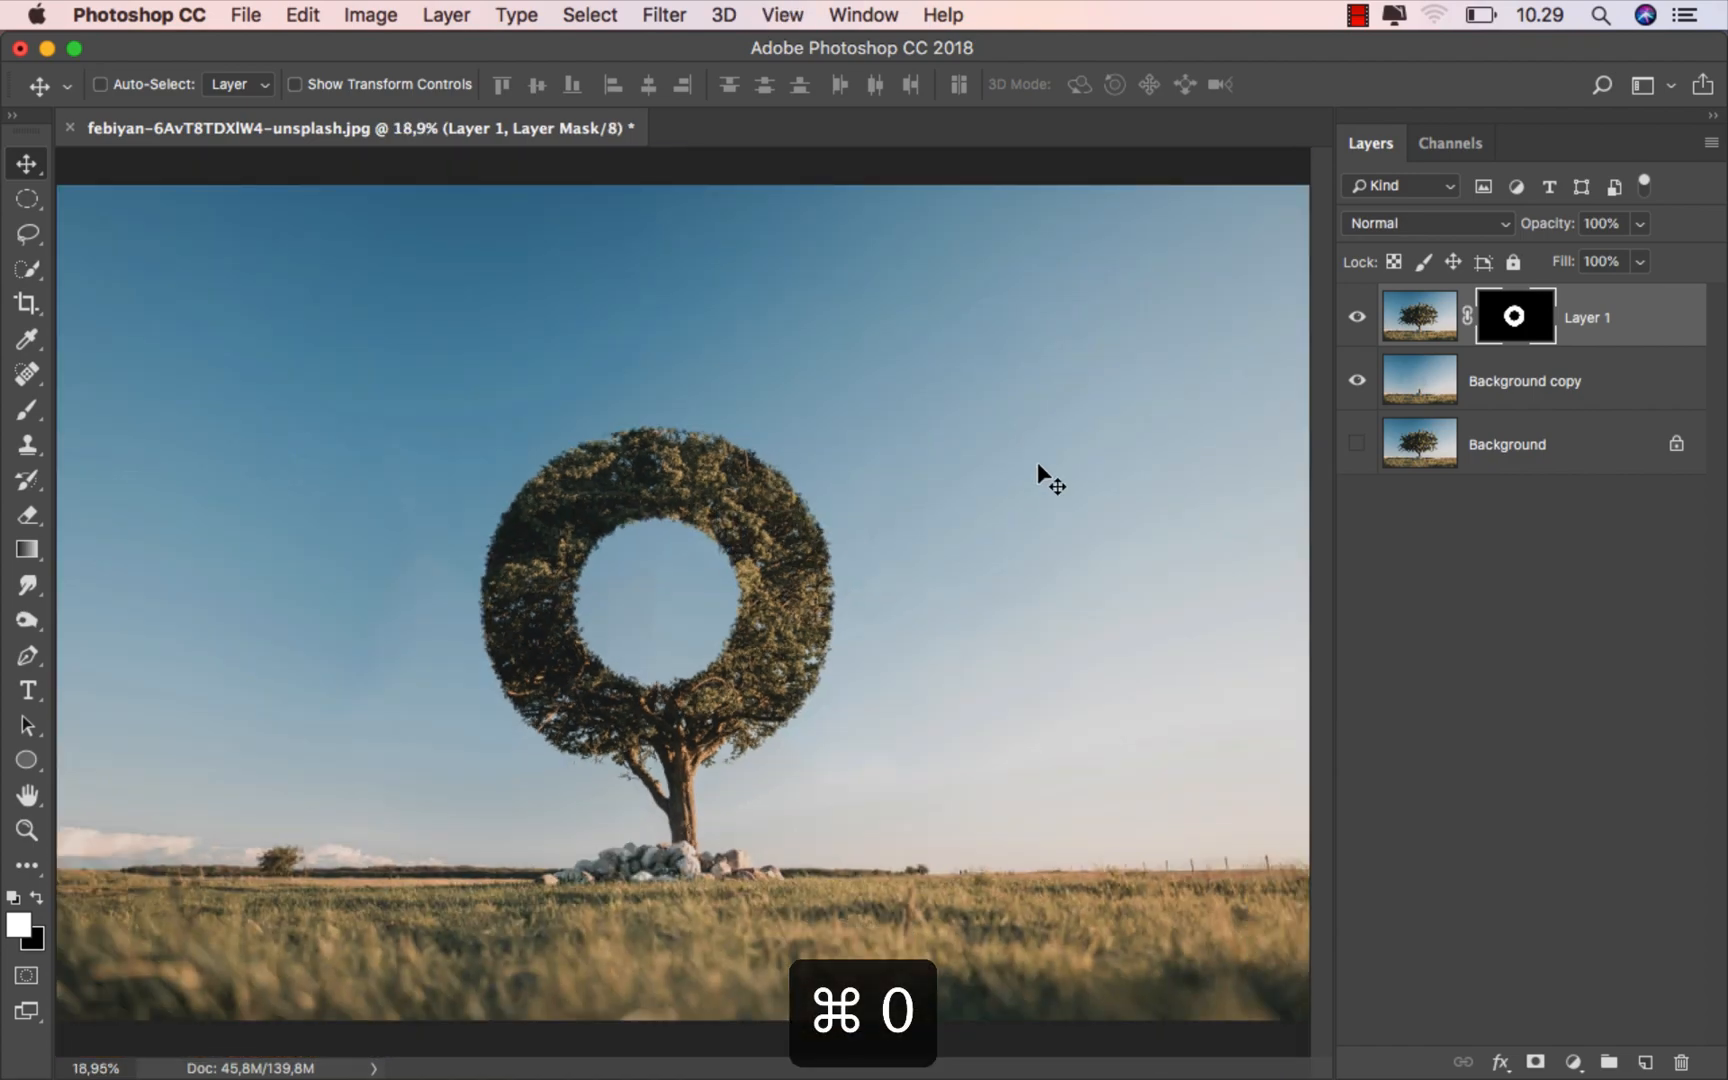
{"action": "left_click", "coordinate": [1585, 343]}
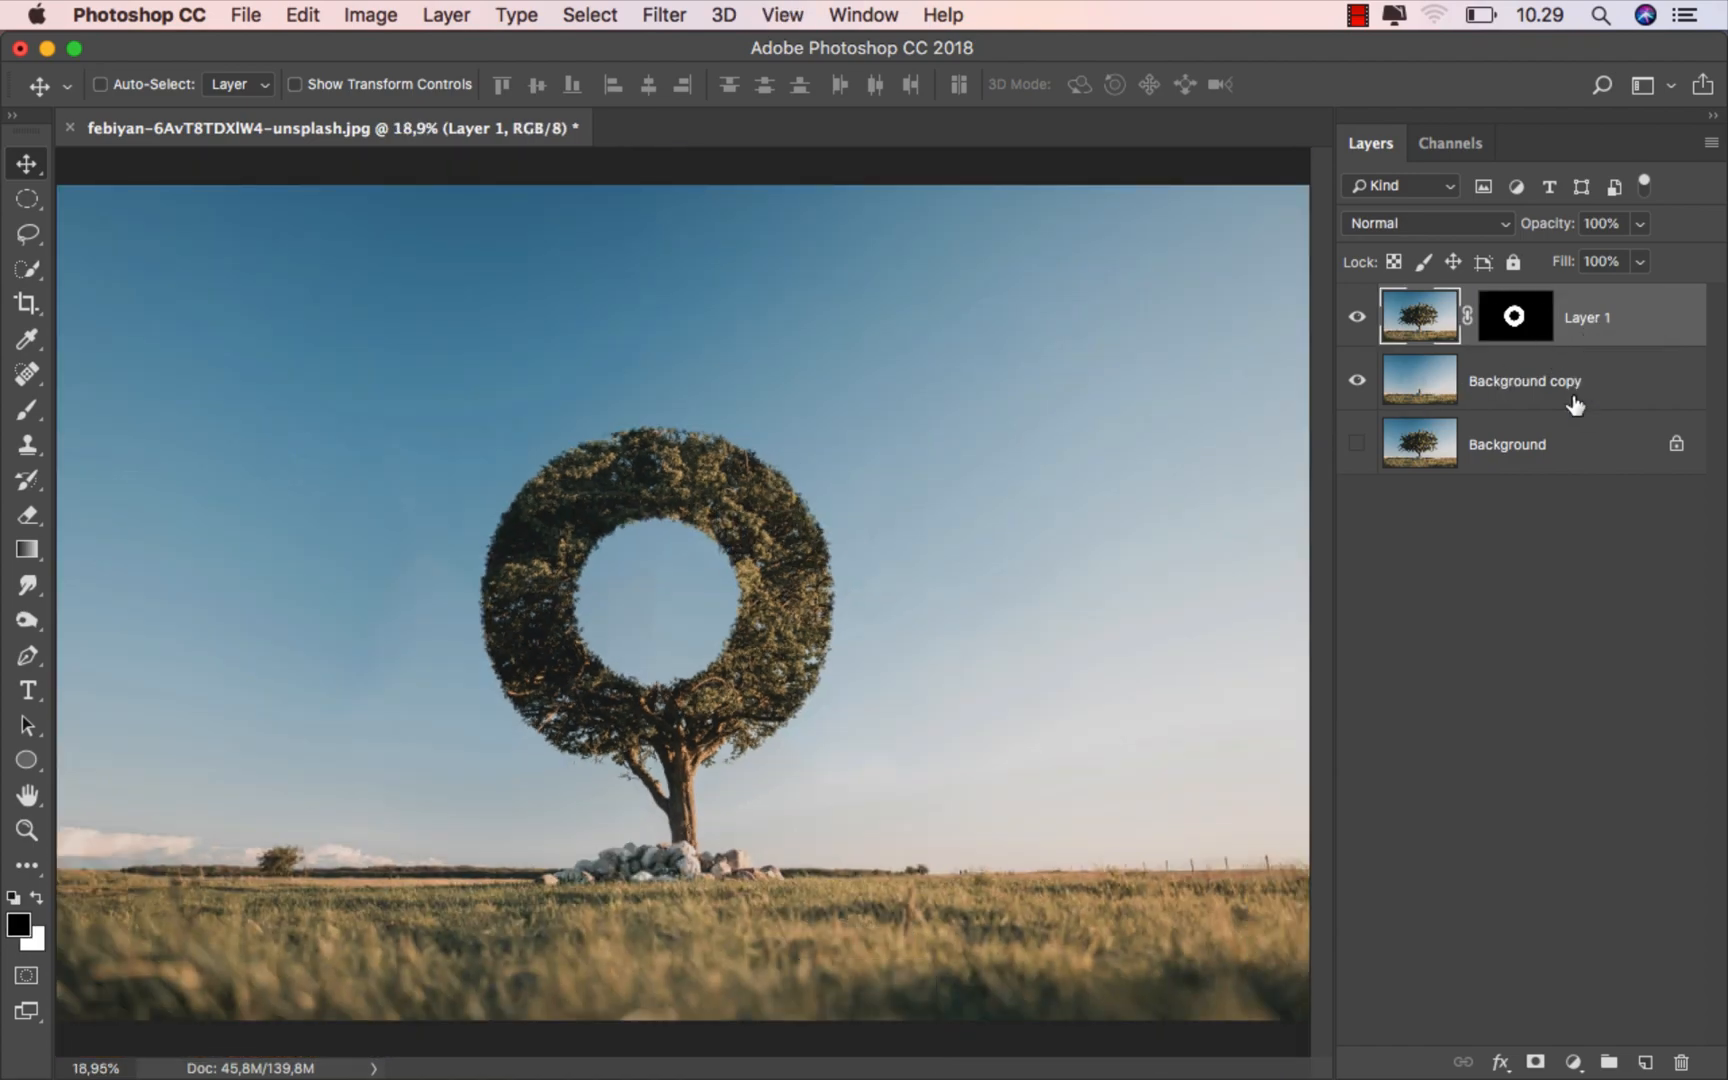
{"action": "left_click", "coordinate": [1573, 1062]}
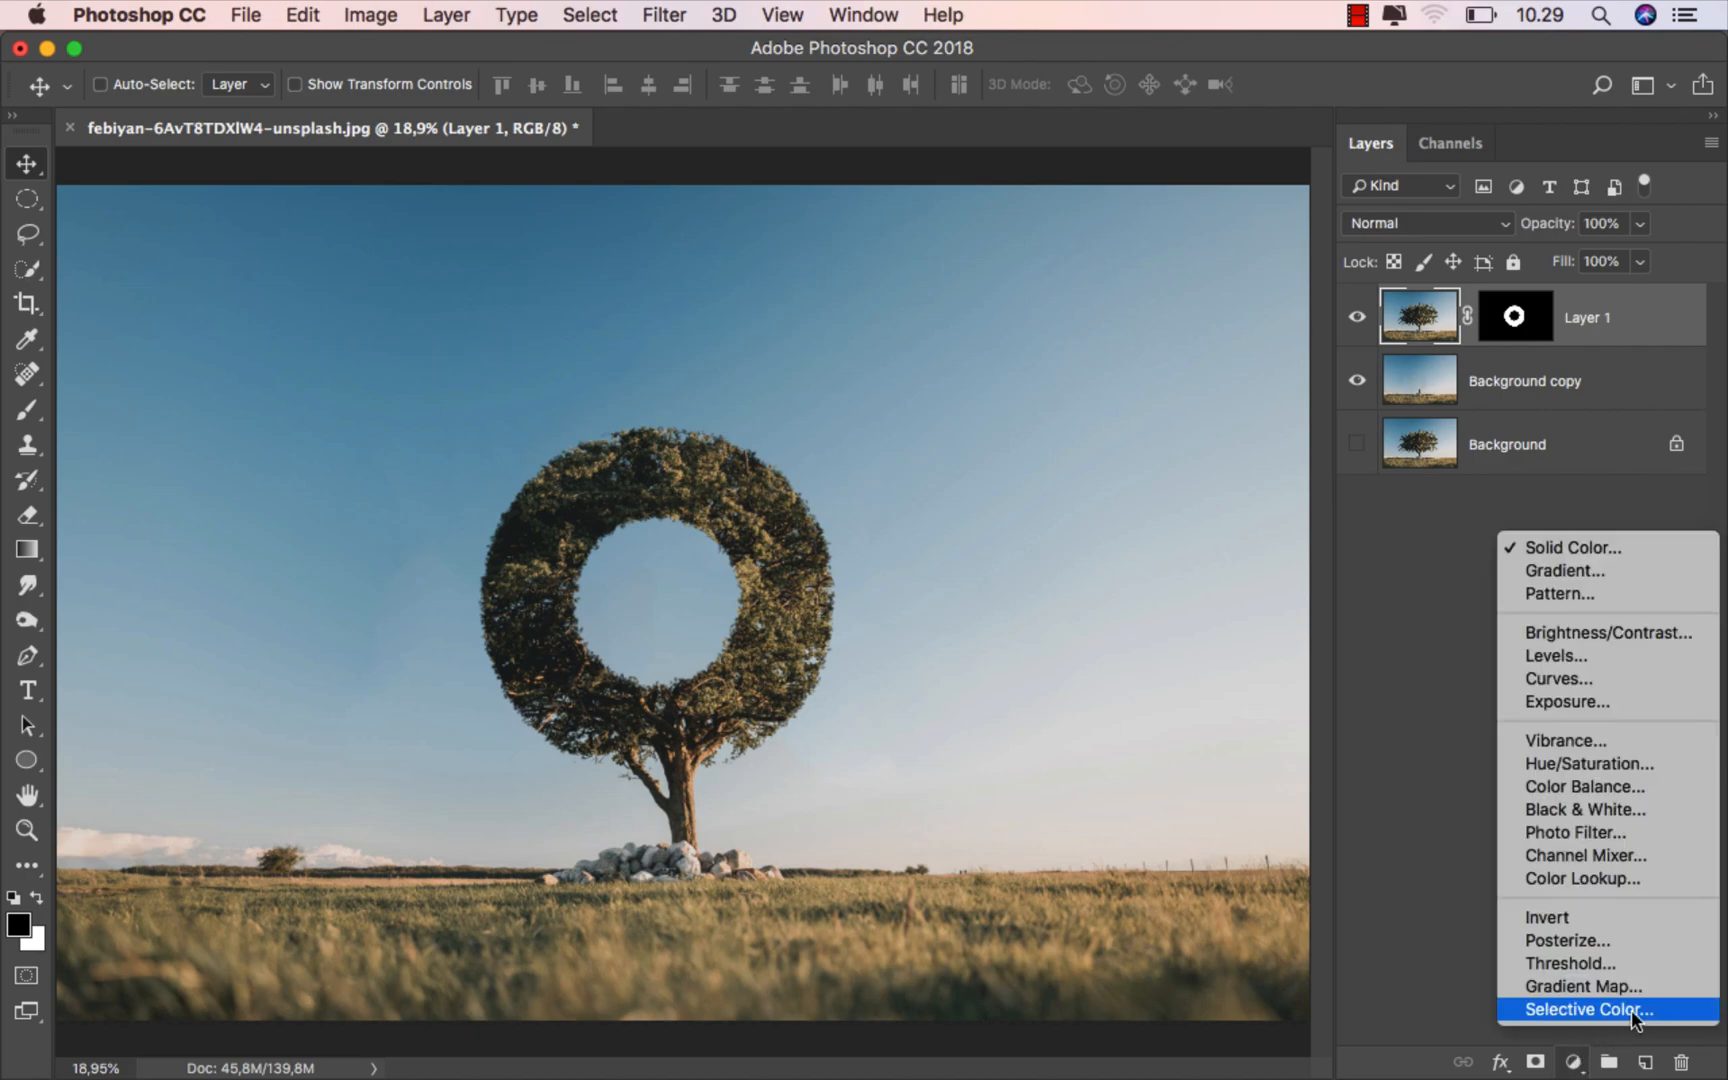
{"action": "left_click", "coordinate": [1631, 1010]}
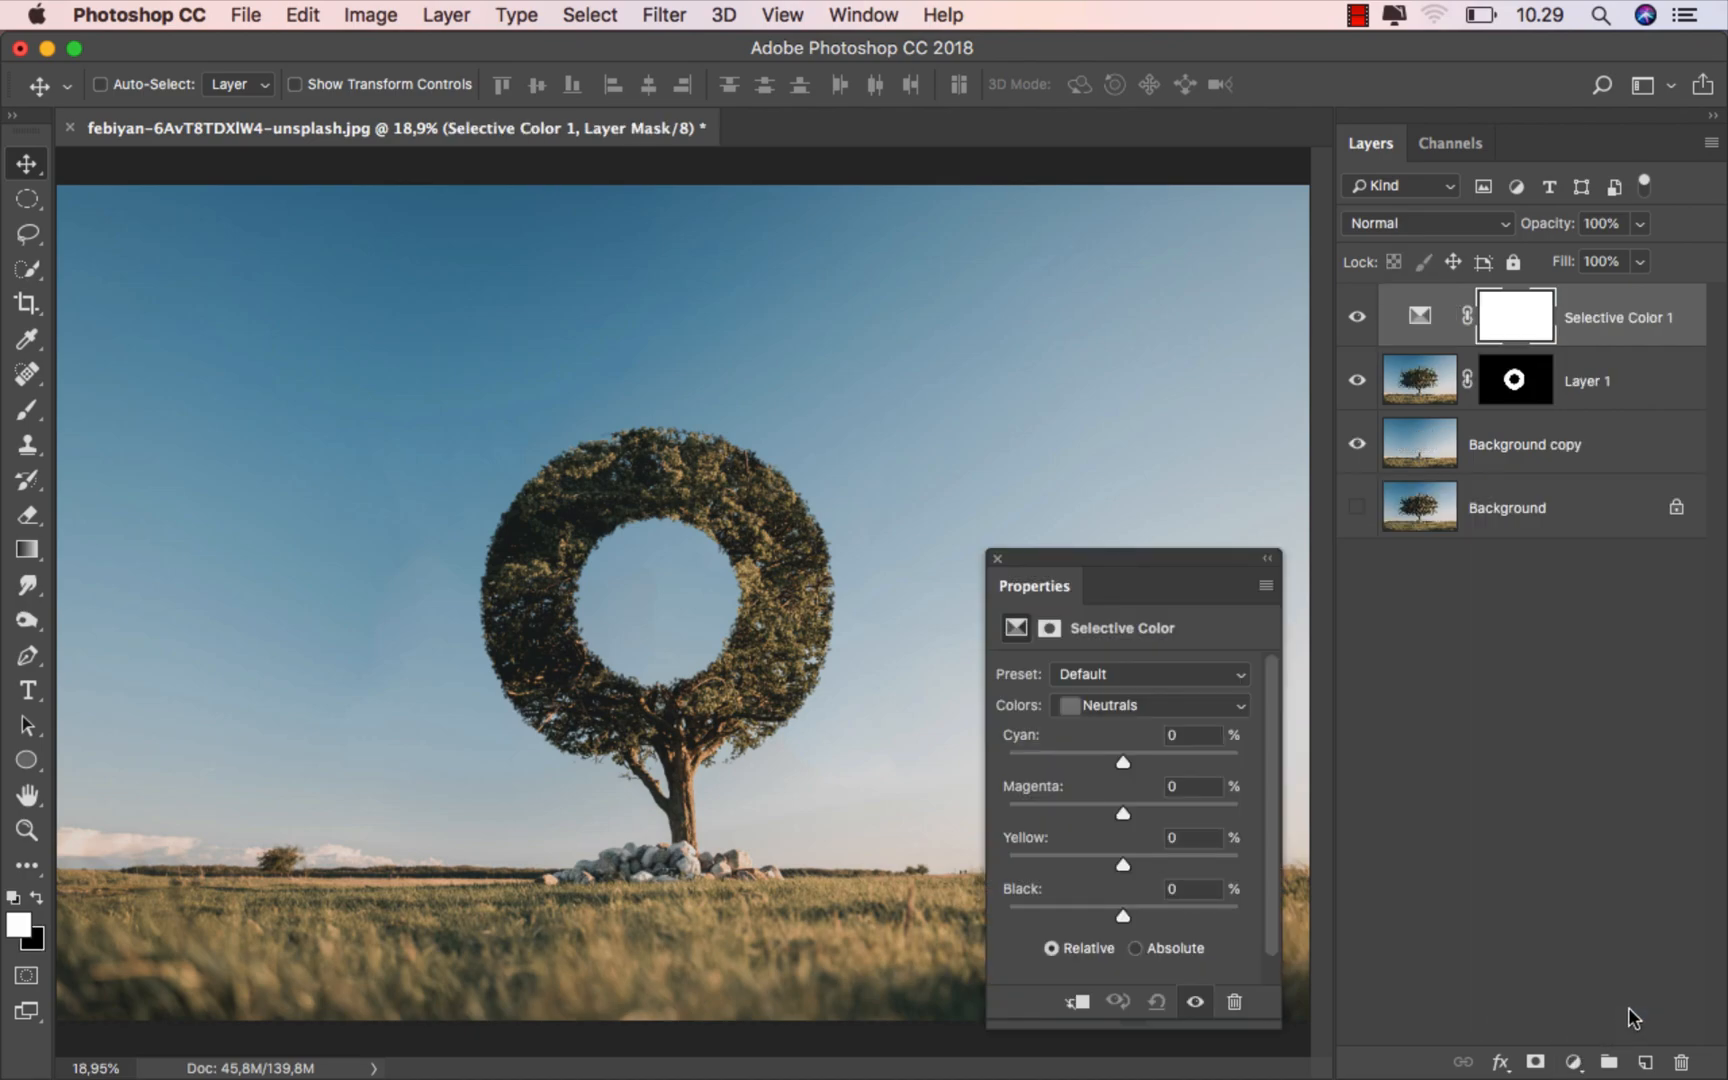
- Adjust the Selective Color Yellows to Cyan -100%, Magenta +20% and Black +16%
{"action": "left_click", "coordinate": [1117, 708]}
{"action": "left_click", "coordinate": [1125, 585]}
{"action": "left_click_drag", "start_coordinate": [1123, 761], "coordinate": [997, 756]}
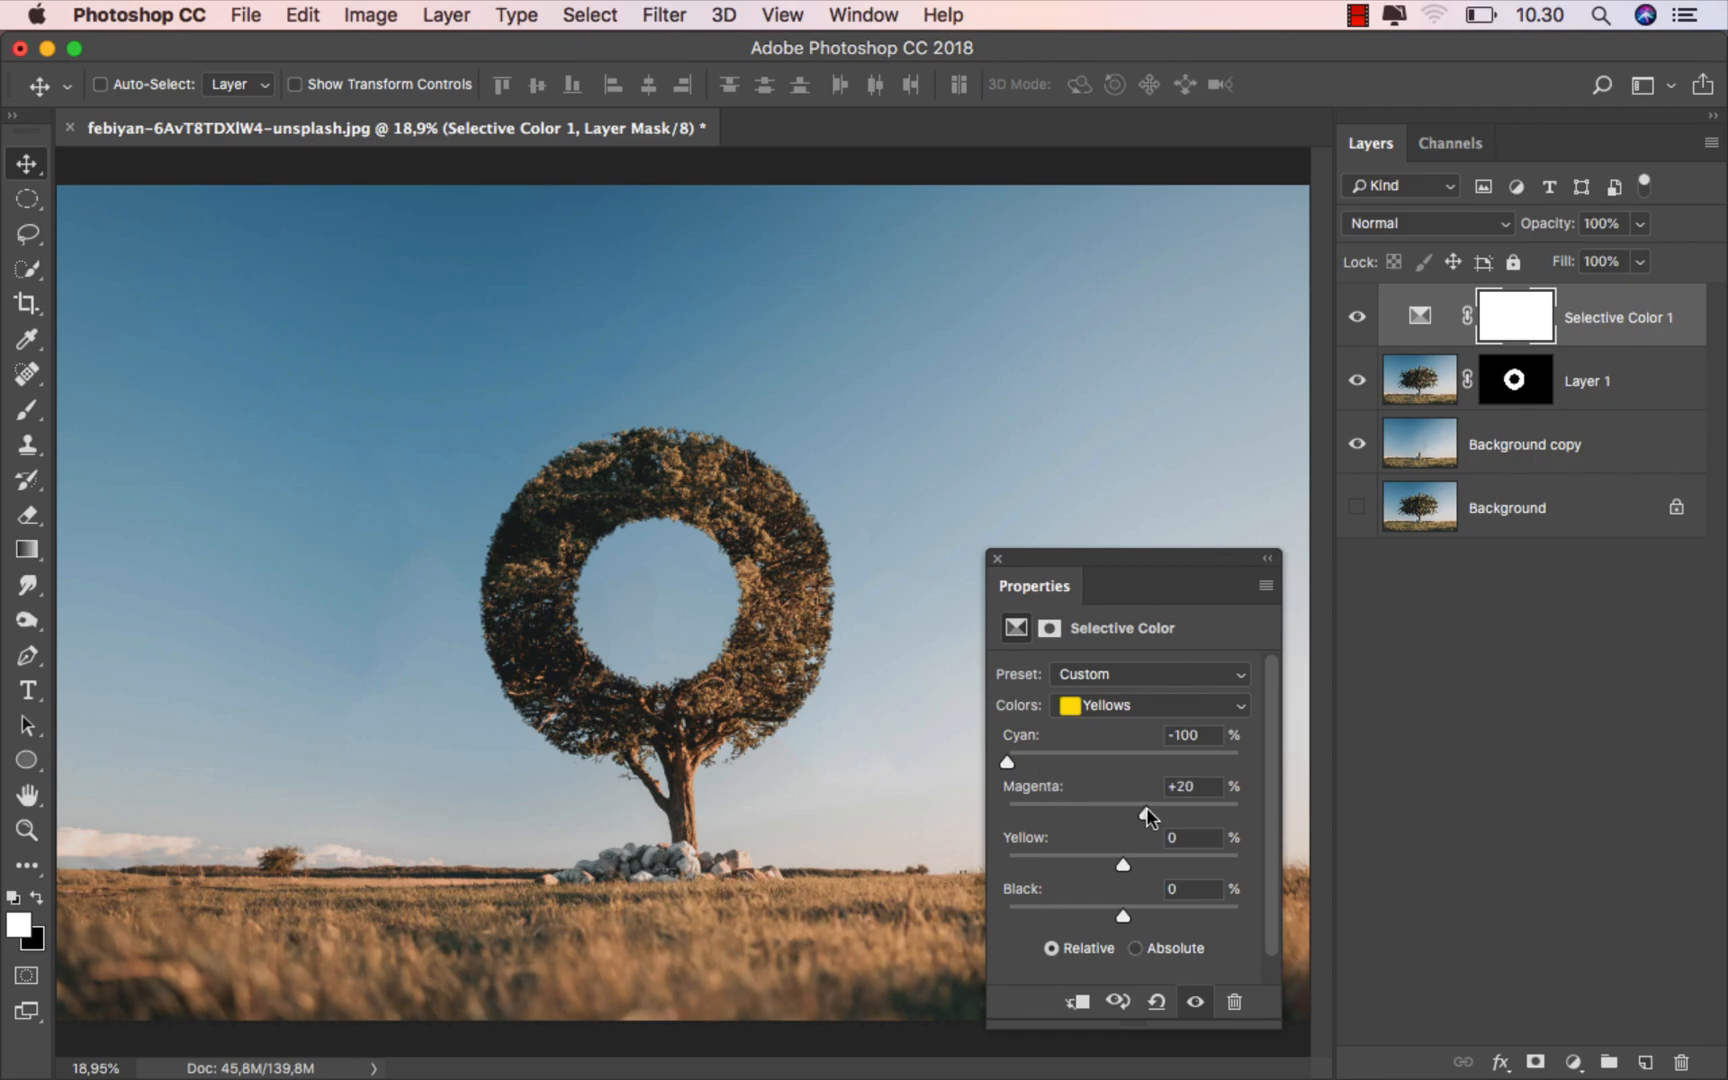
{"action": "left_click_drag", "start_coordinate": [1124, 913], "coordinate": [1137, 916]}
- Set the Selective Color Reds to Black +100%
{"action": "left_click", "coordinate": [1143, 705]}
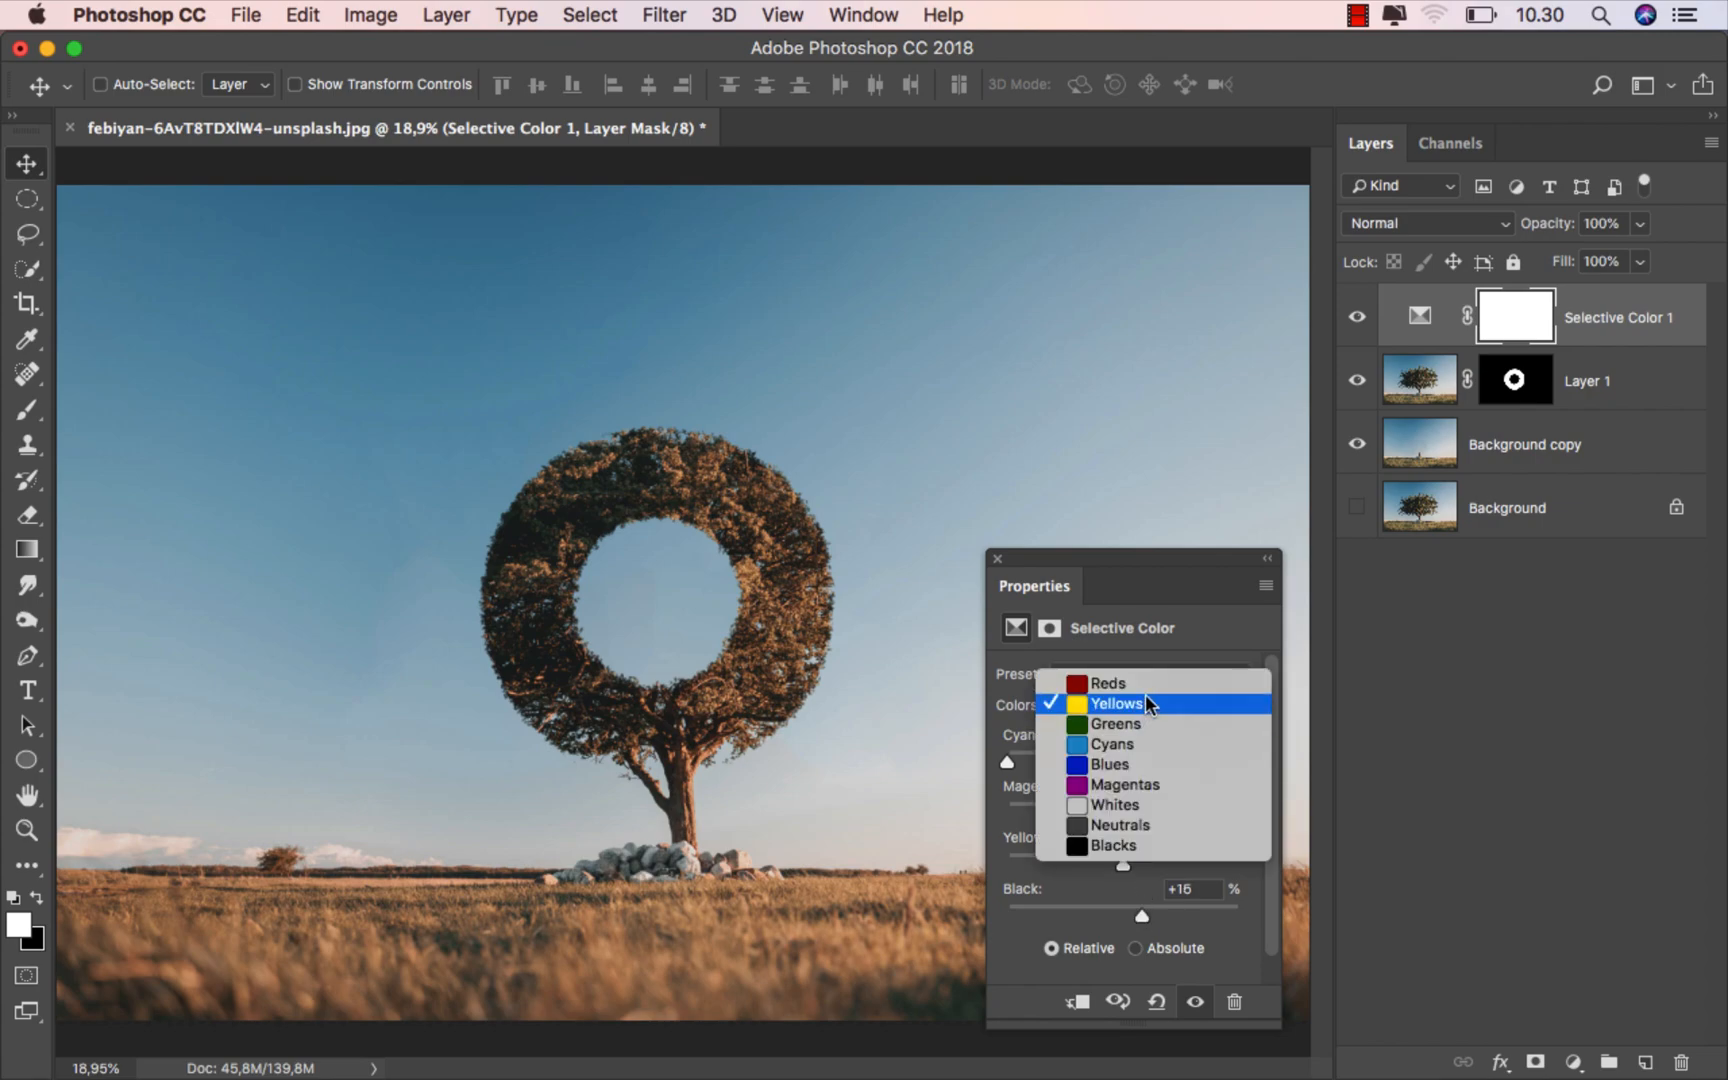
{"action": "left_click", "coordinate": [1146, 683]}
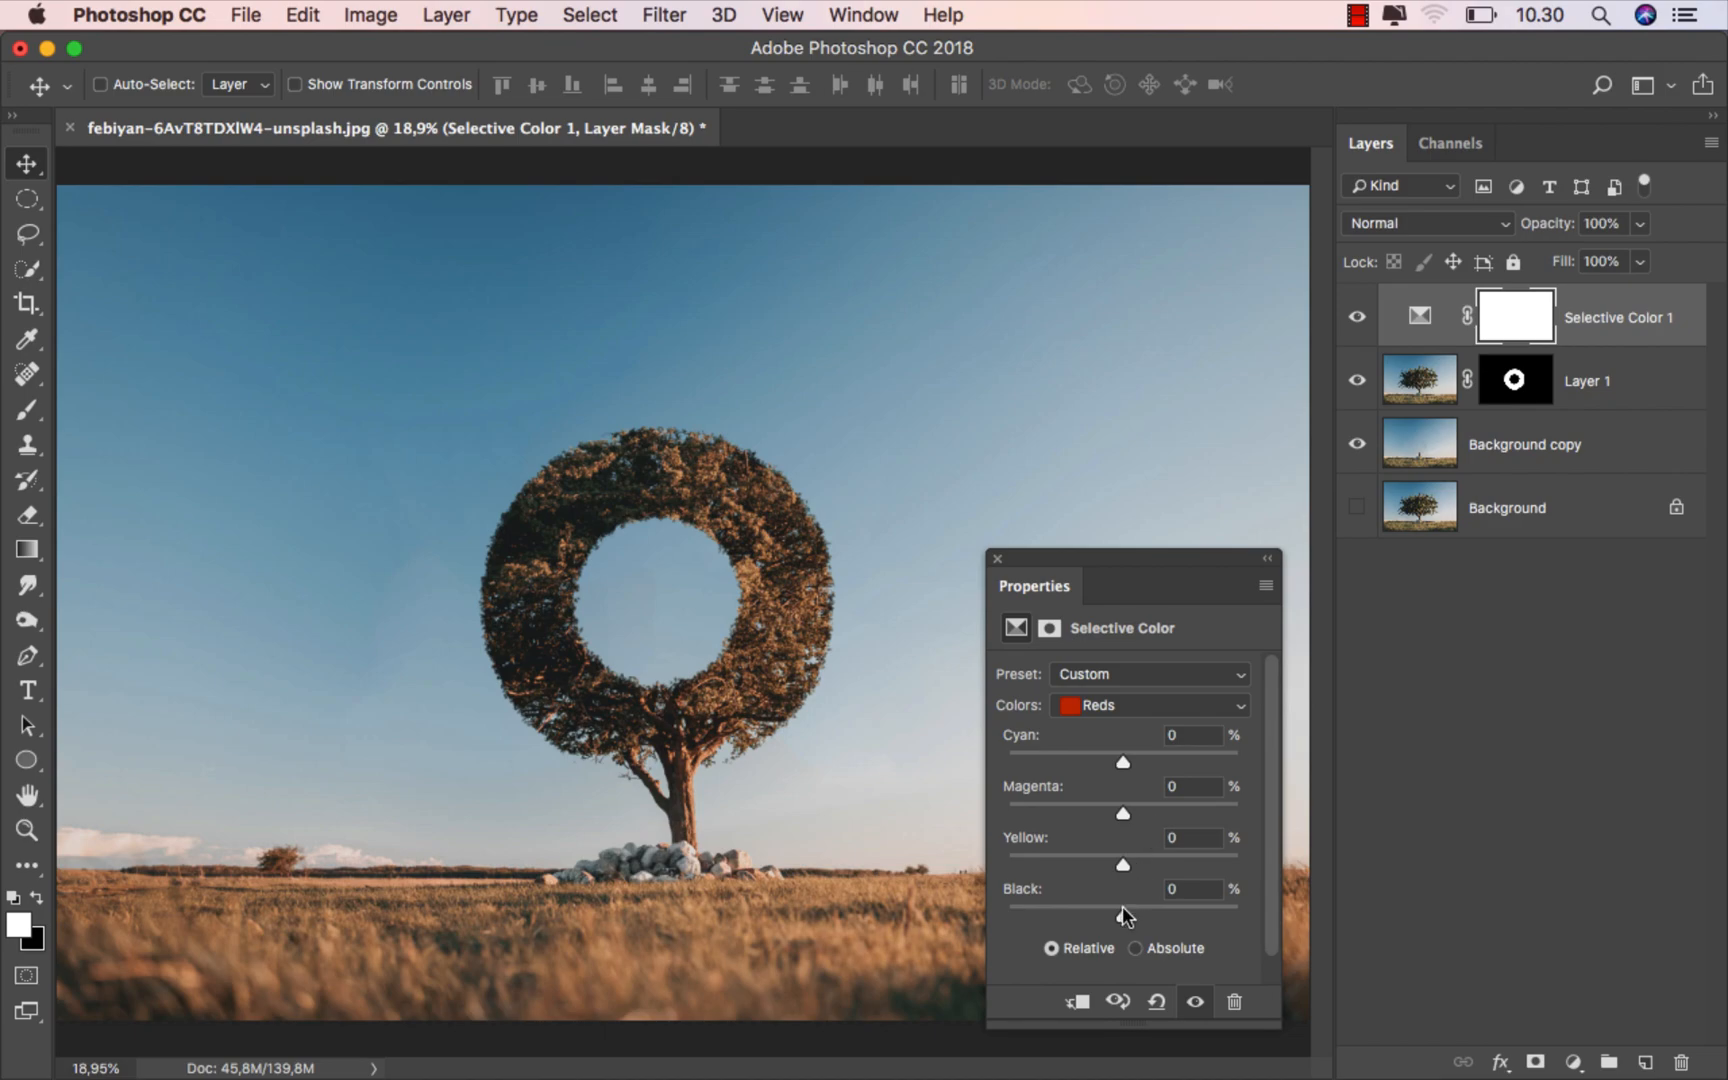
{"action": "left_click_drag", "start_coordinate": [1234, 913], "coordinate": [1252, 916]}
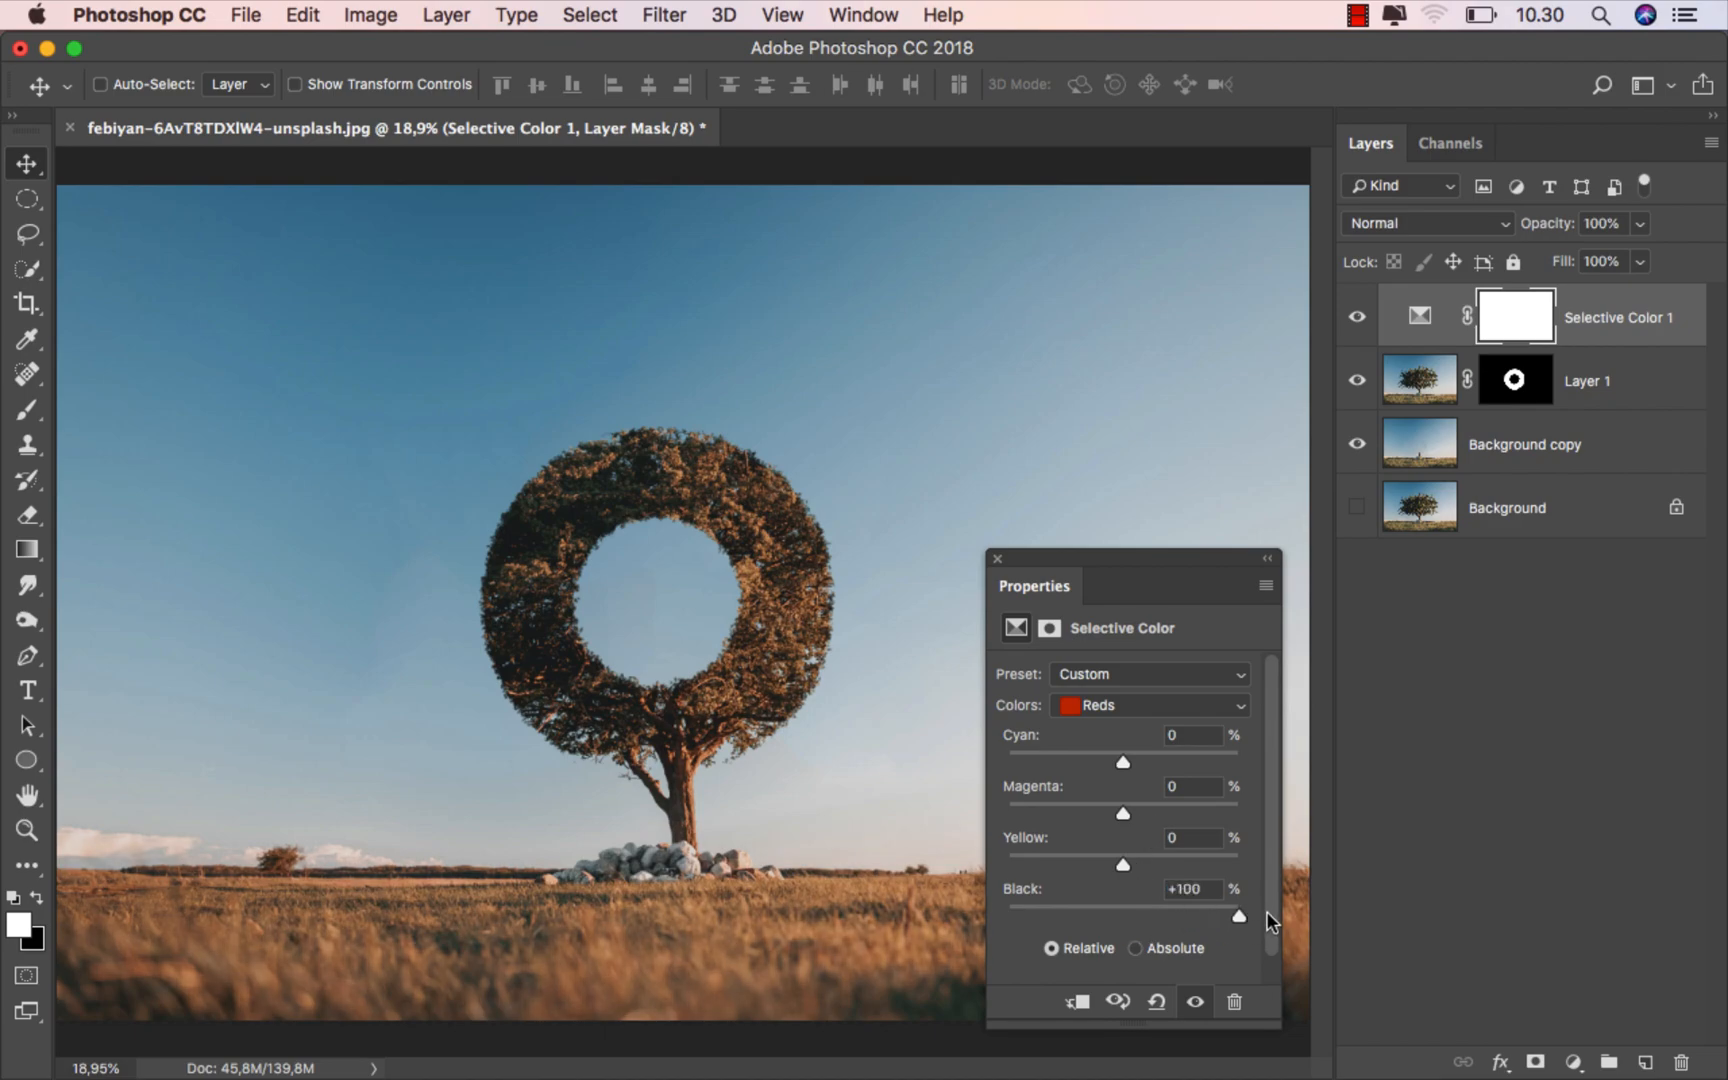
- Adjust the Selective Color Greens to Cyan -100%, with Magenta, Yellow and Black at +100%
{"action": "left_click", "coordinate": [1129, 706]}
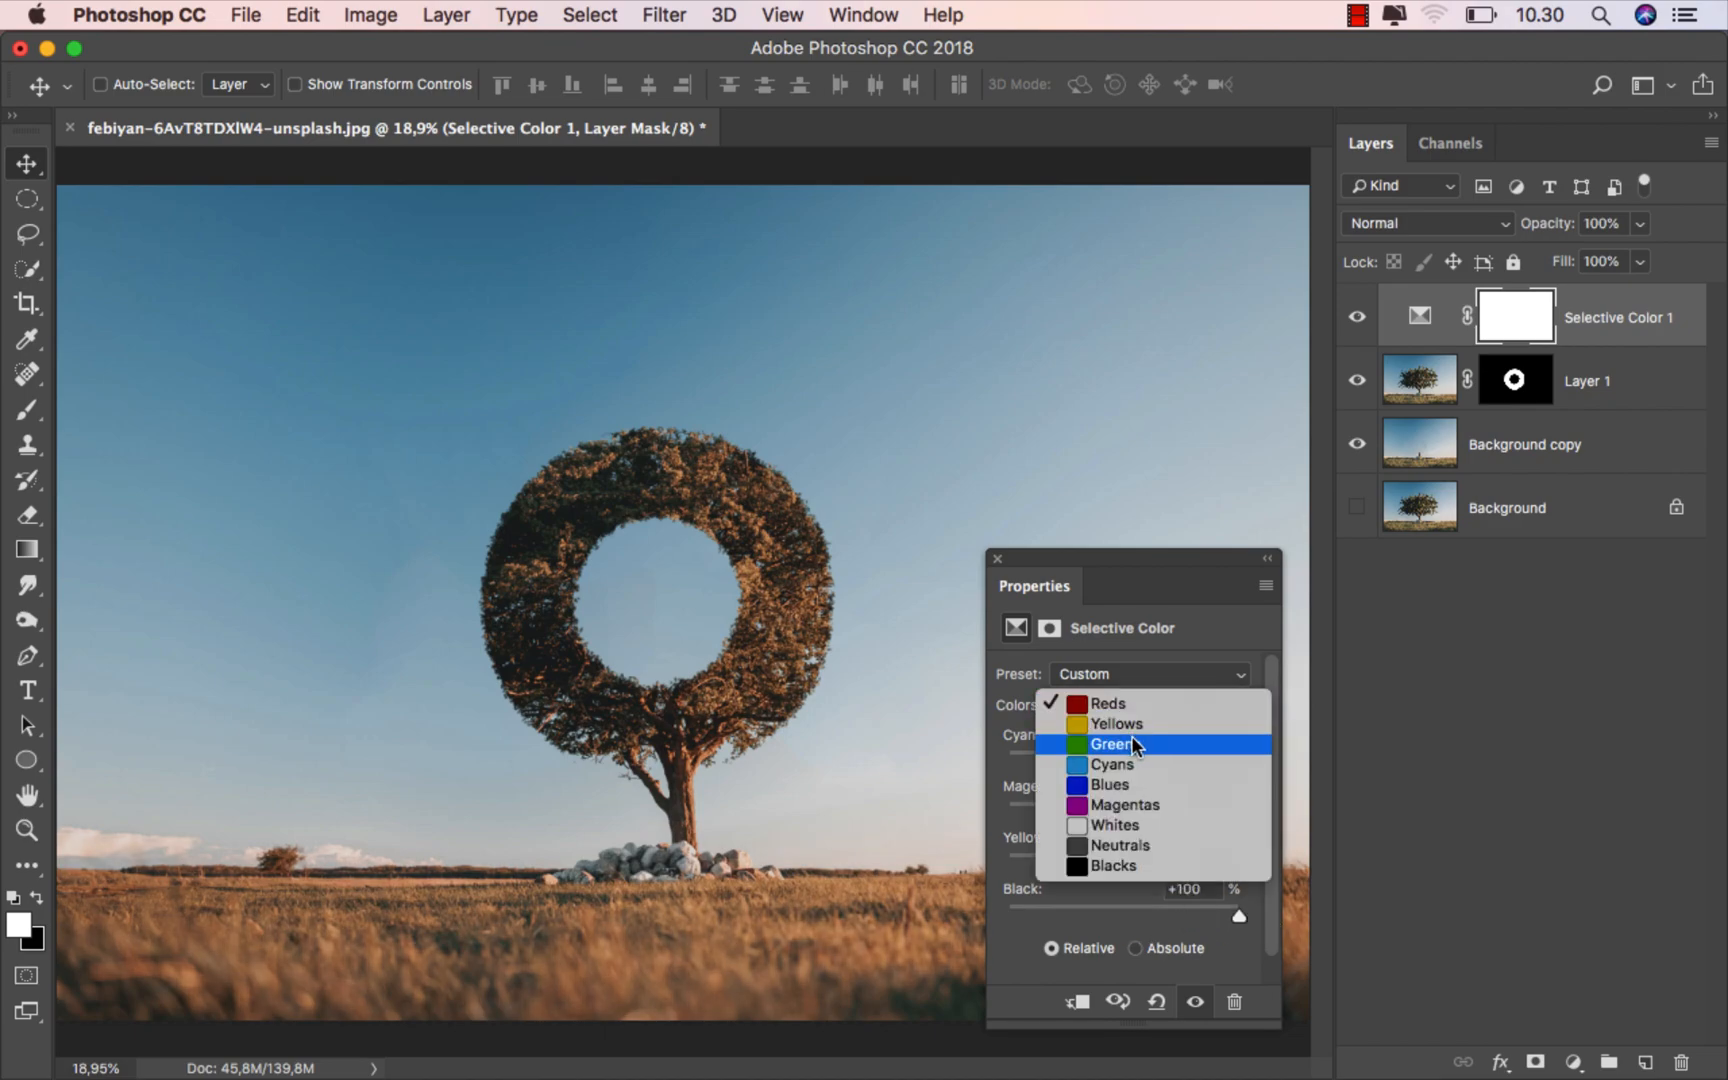
{"action": "left_click", "coordinate": [1131, 738]}
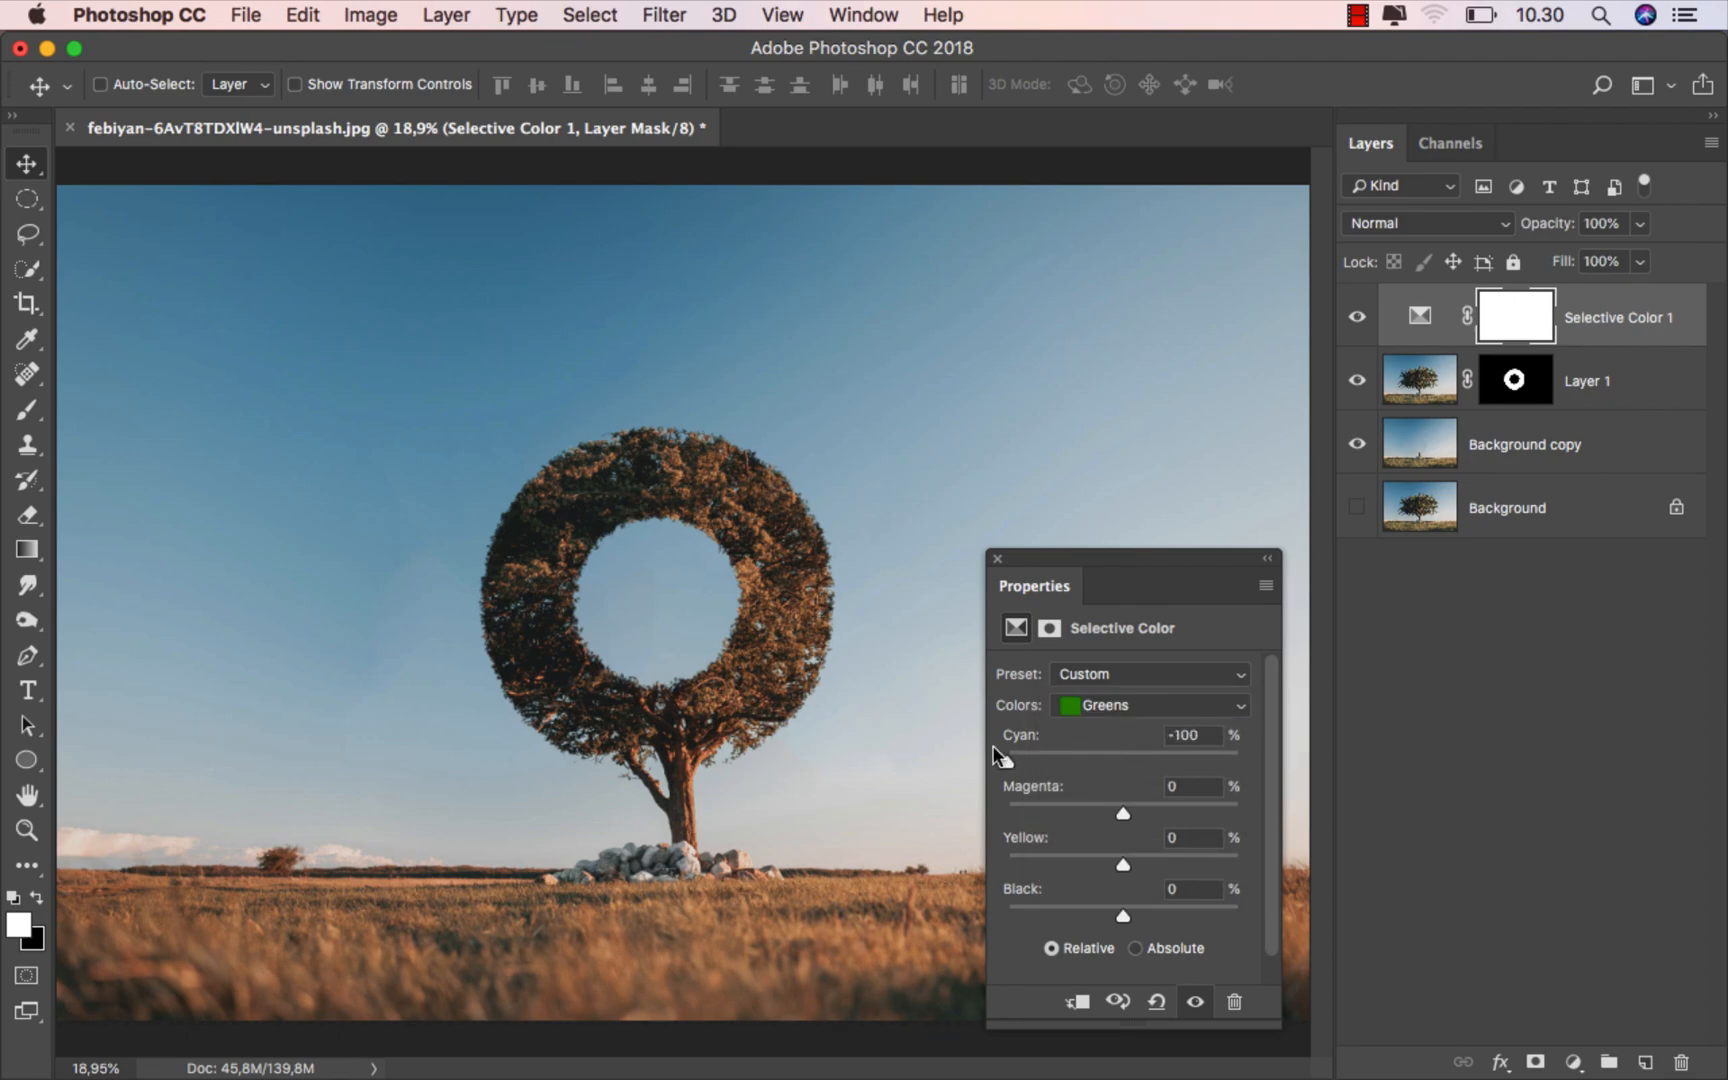
{"action": "scroll", "coordinate": [570, 515], "scroll_direction": "up", "scroll_amount": 5}
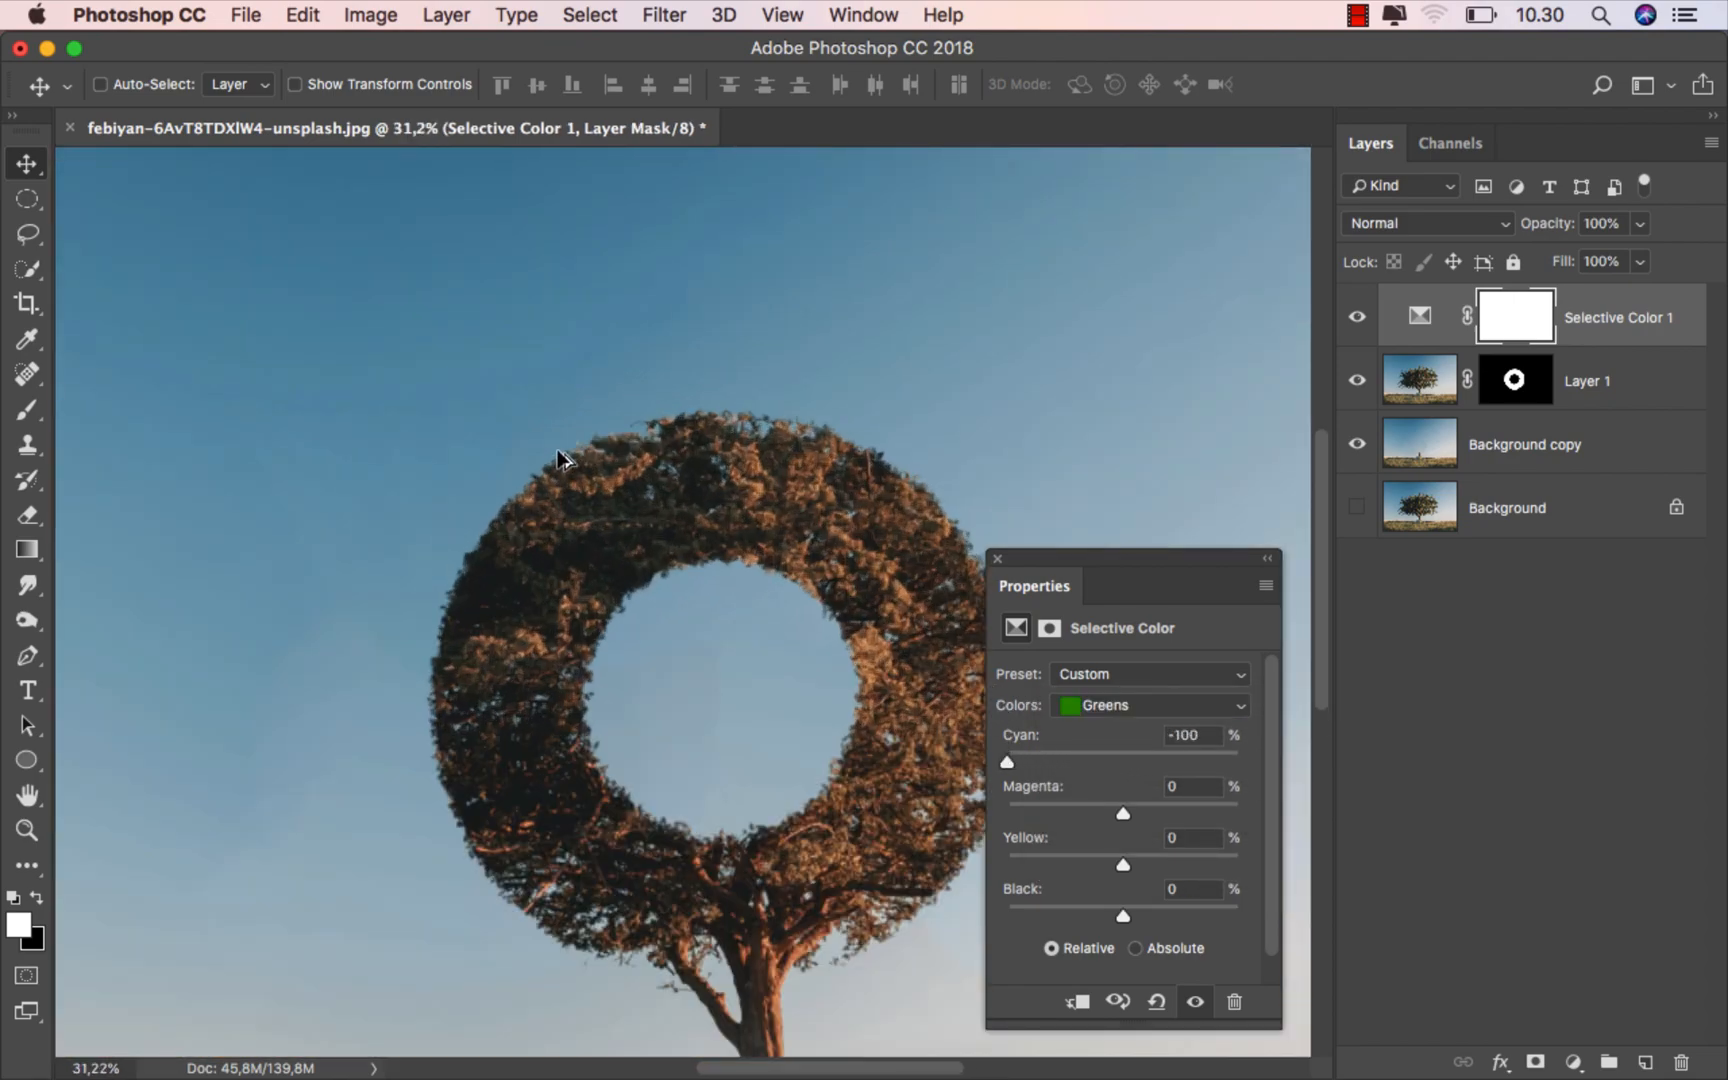
{"action": "scroll", "coordinate": [593, 567], "scroll_direction": "up", "scroll_amount": 5}
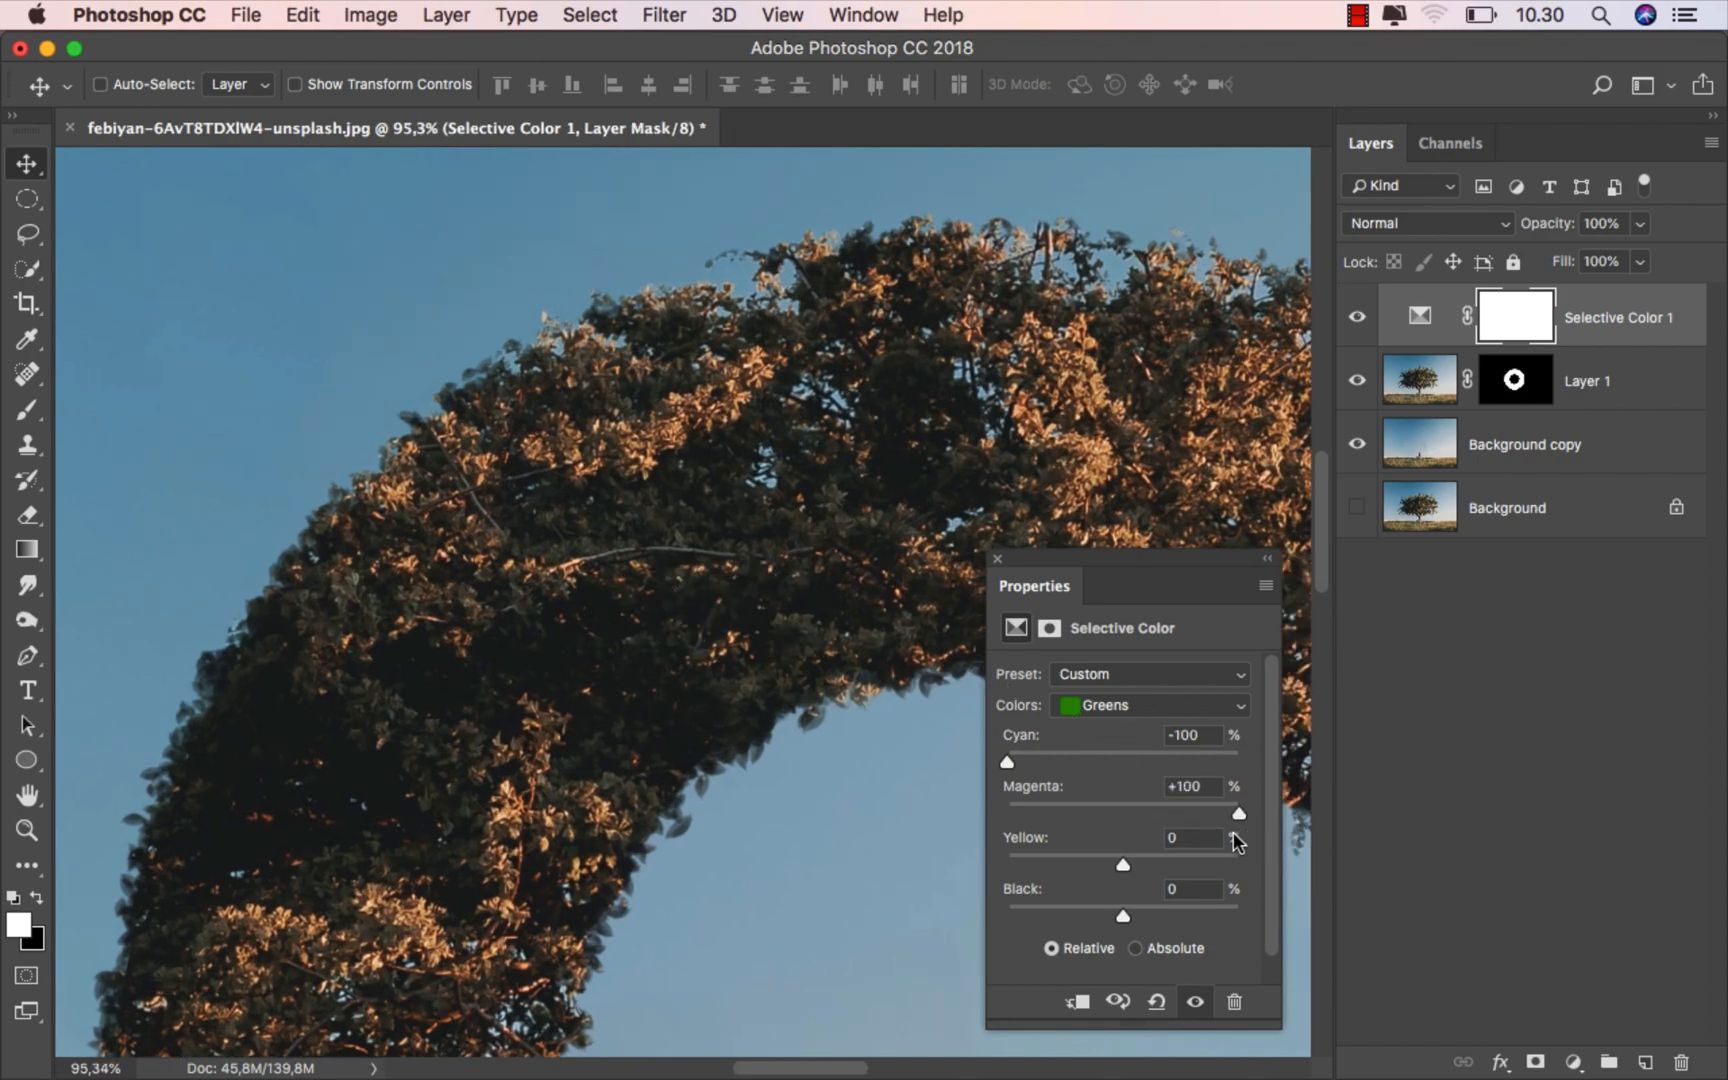
{"action": "left_click_drag", "start_coordinate": [1118, 866], "coordinate": [1317, 851]}
{"action": "left_click_drag", "start_coordinate": [1120, 911], "coordinate": [1344, 904]}
- Compare the image with and without the Selective Color adjustment, up close and in the full view
{"action": "left_click", "coordinate": [1192, 1000]}
{"action": "left_click", "coordinate": [1192, 1000]}
{"action": "scroll", "coordinate": [610, 665], "scroll_direction": "down", "scroll_amount": 5}
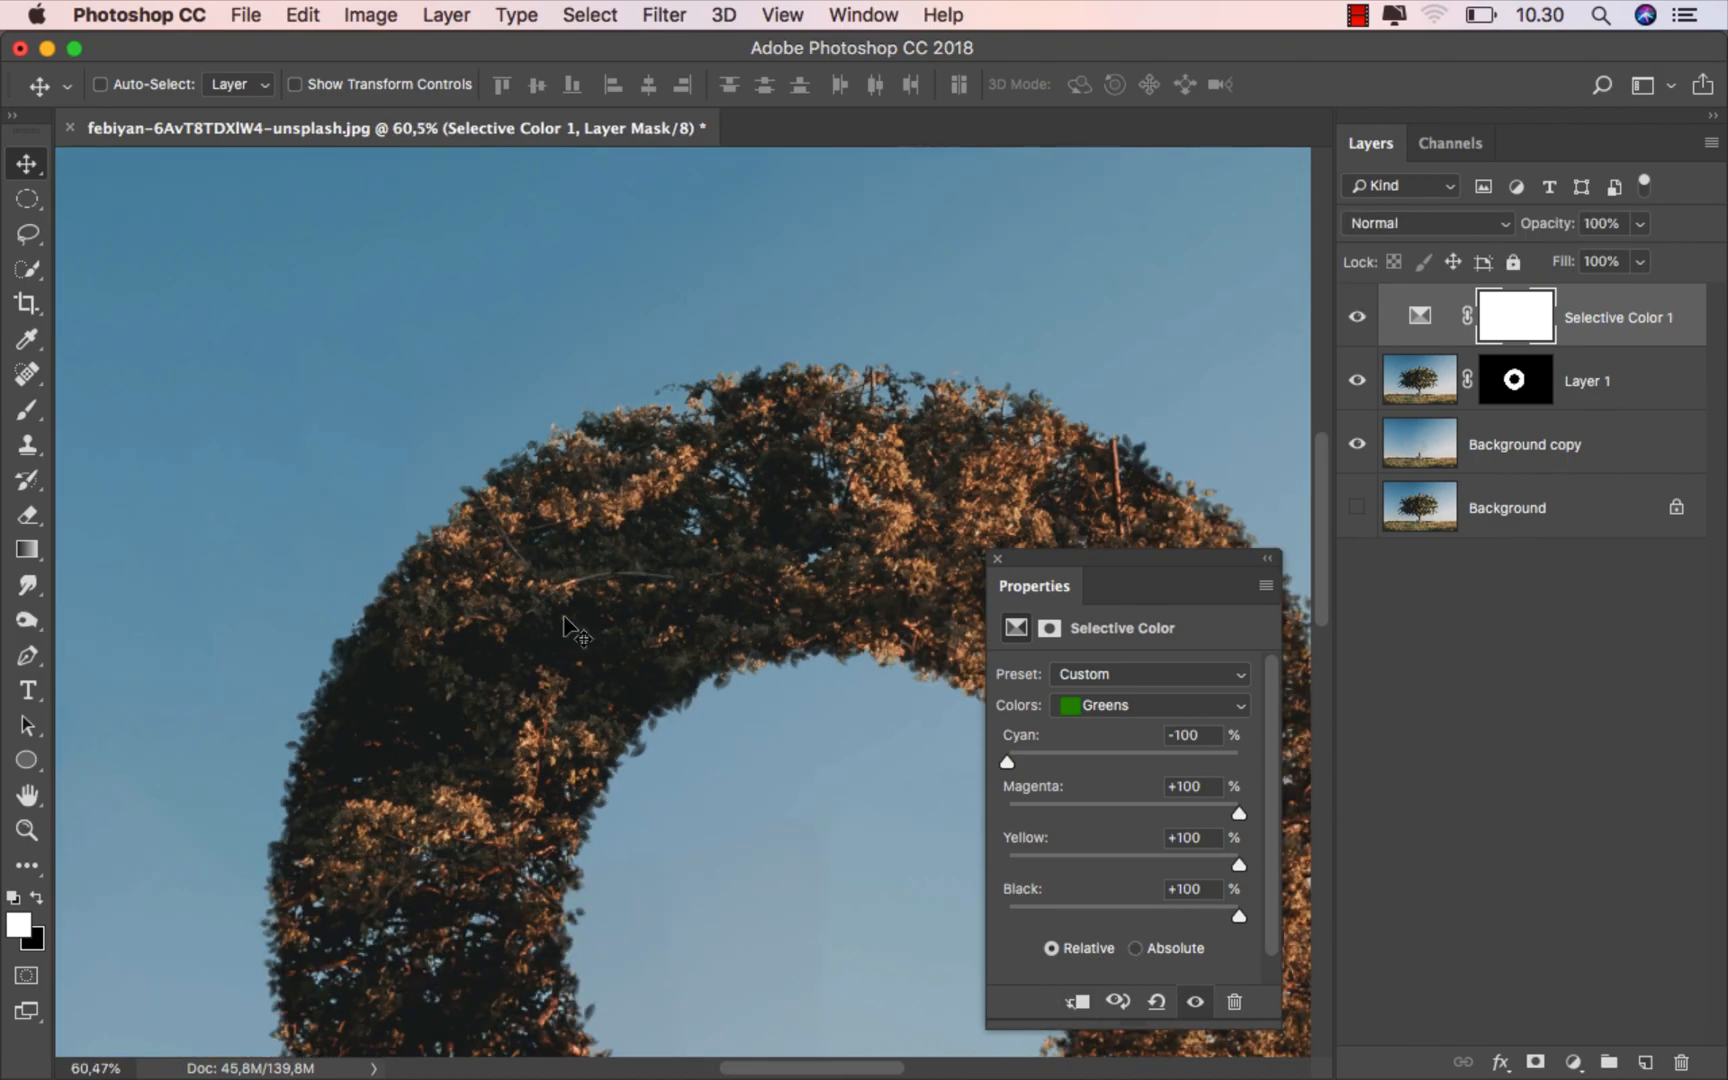
{"action": "key", "text": "super+0"}
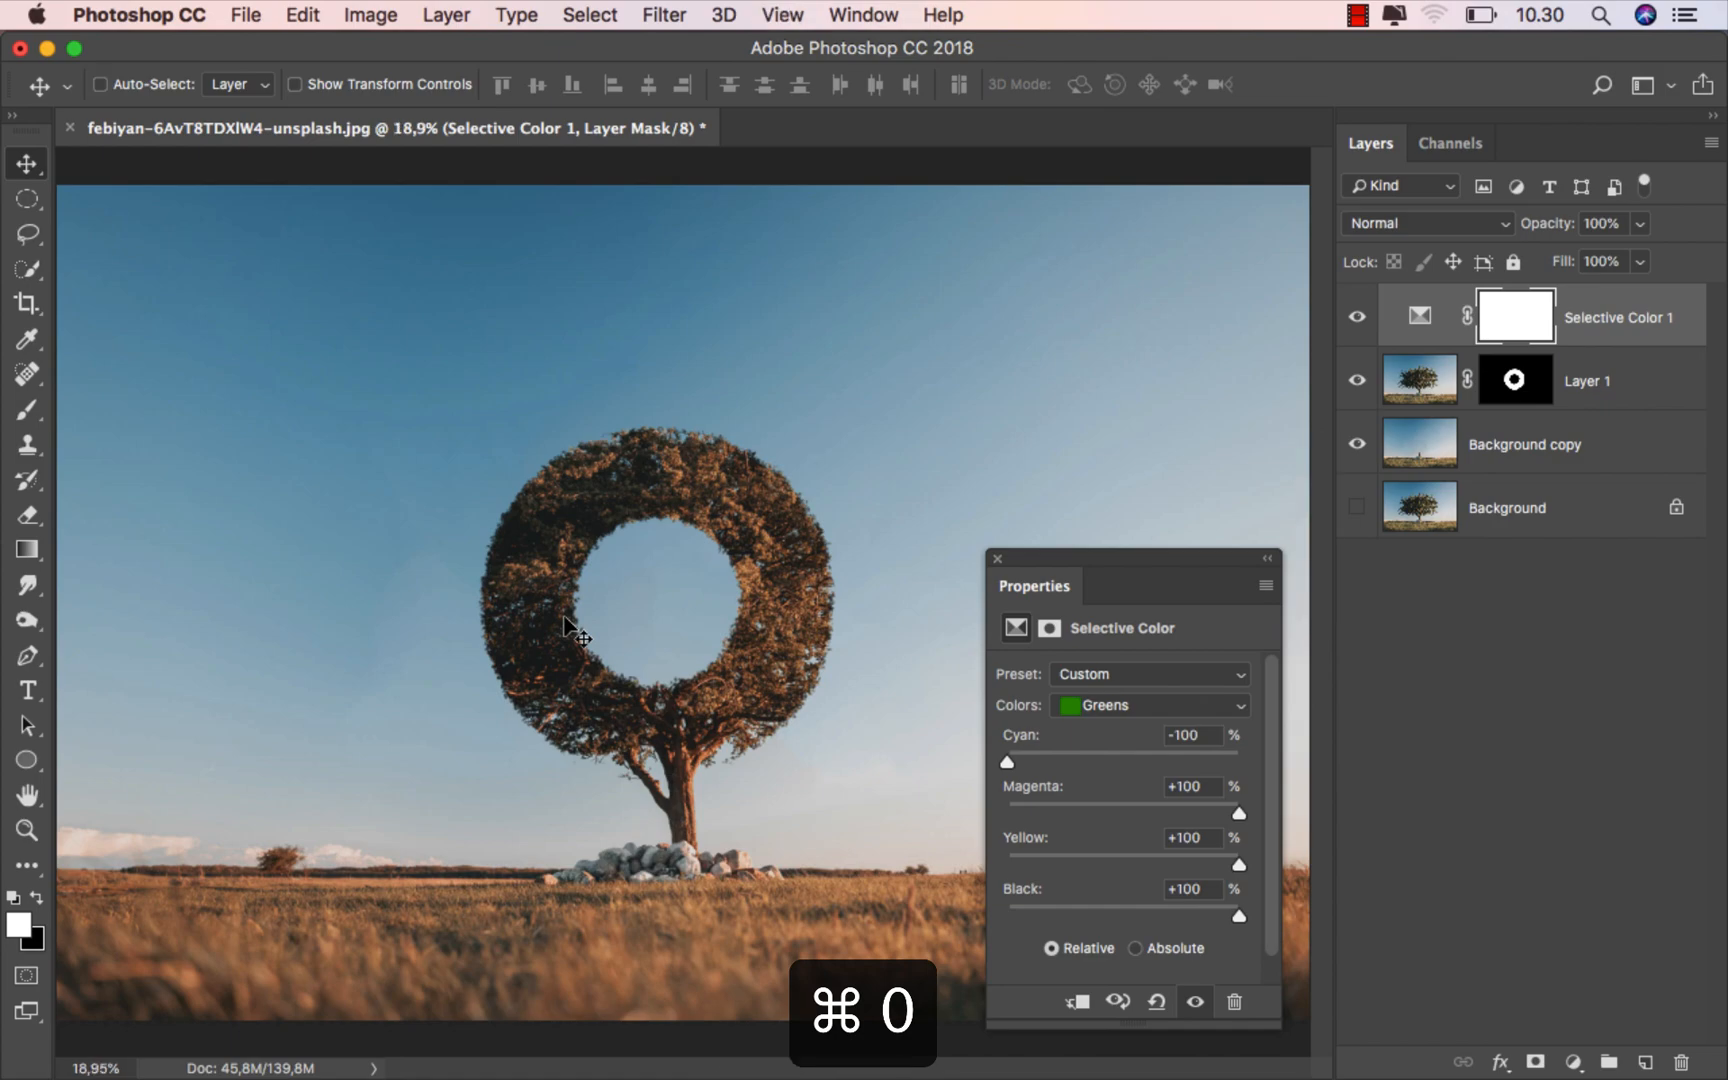
{"action": "left_click", "coordinate": [997, 559]}
{"action": "left_click", "coordinate": [1357, 317]}
{"action": "left_click", "coordinate": [1360, 316]}
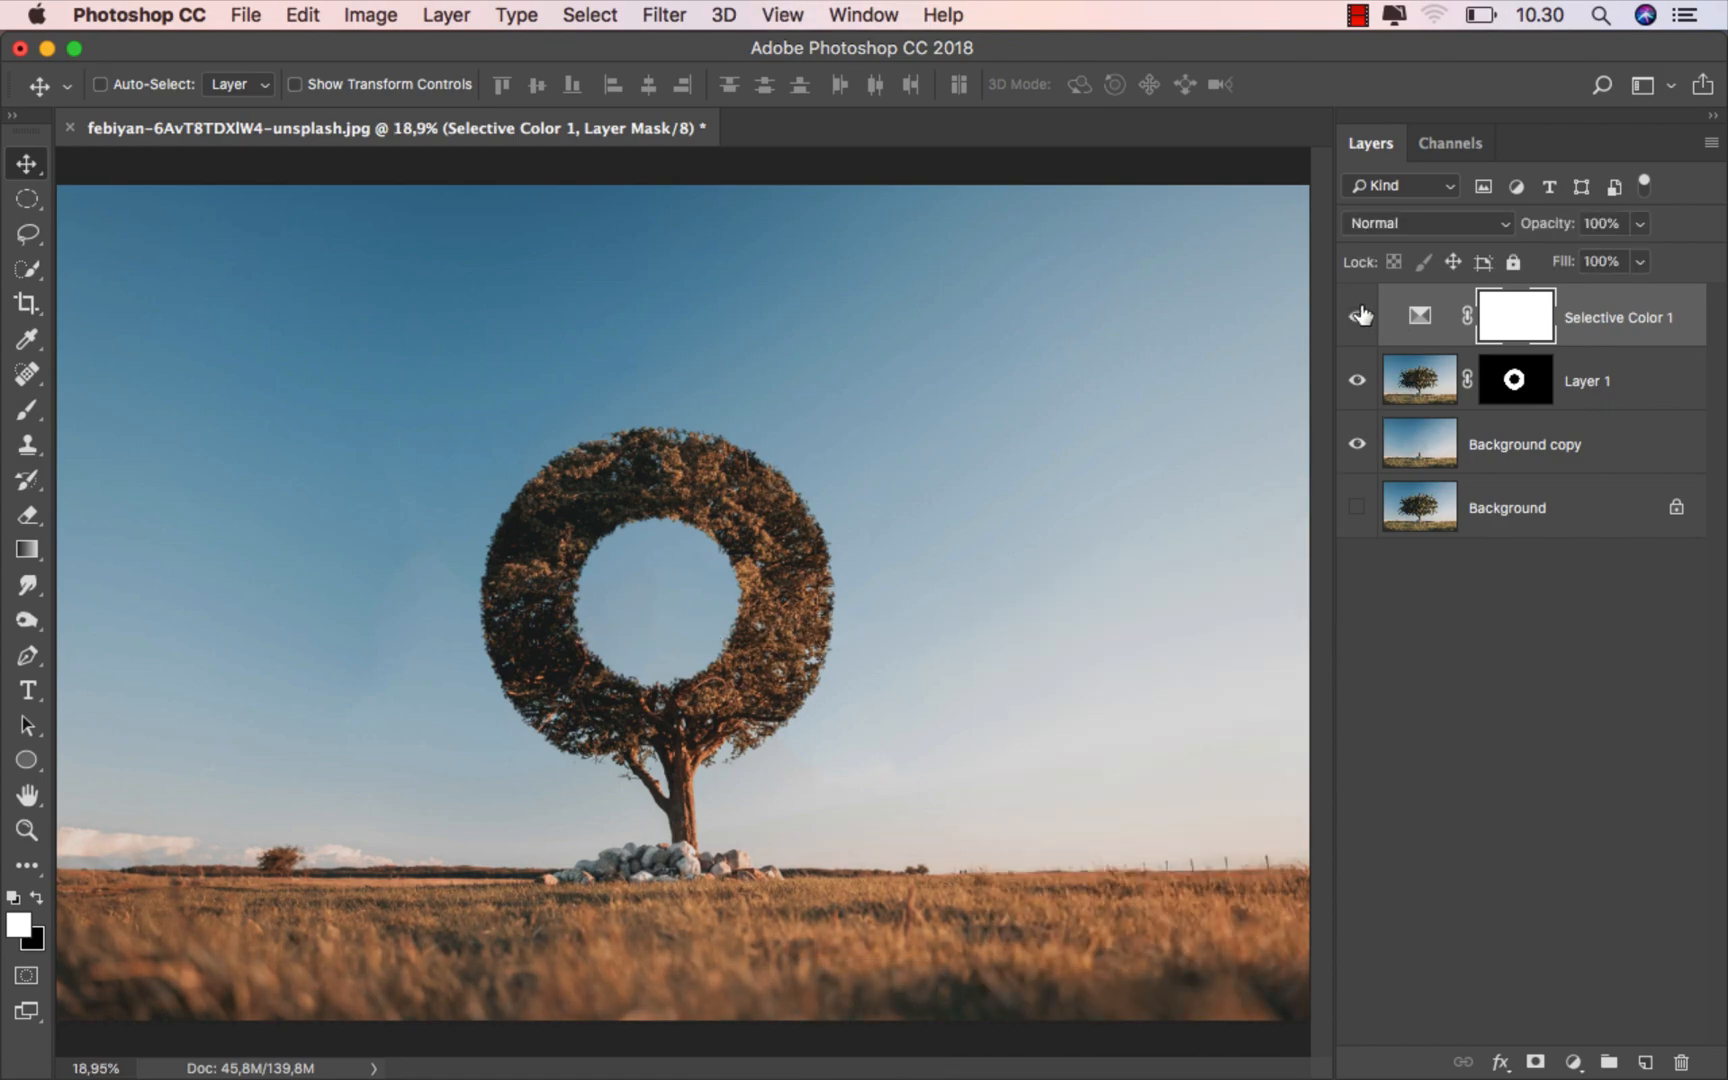
- Add a new layer named "light" above the Selective Color adjustment and set its blending mode to Linear Dodge (Add)
{"action": "left_click", "coordinate": [1610, 321]}
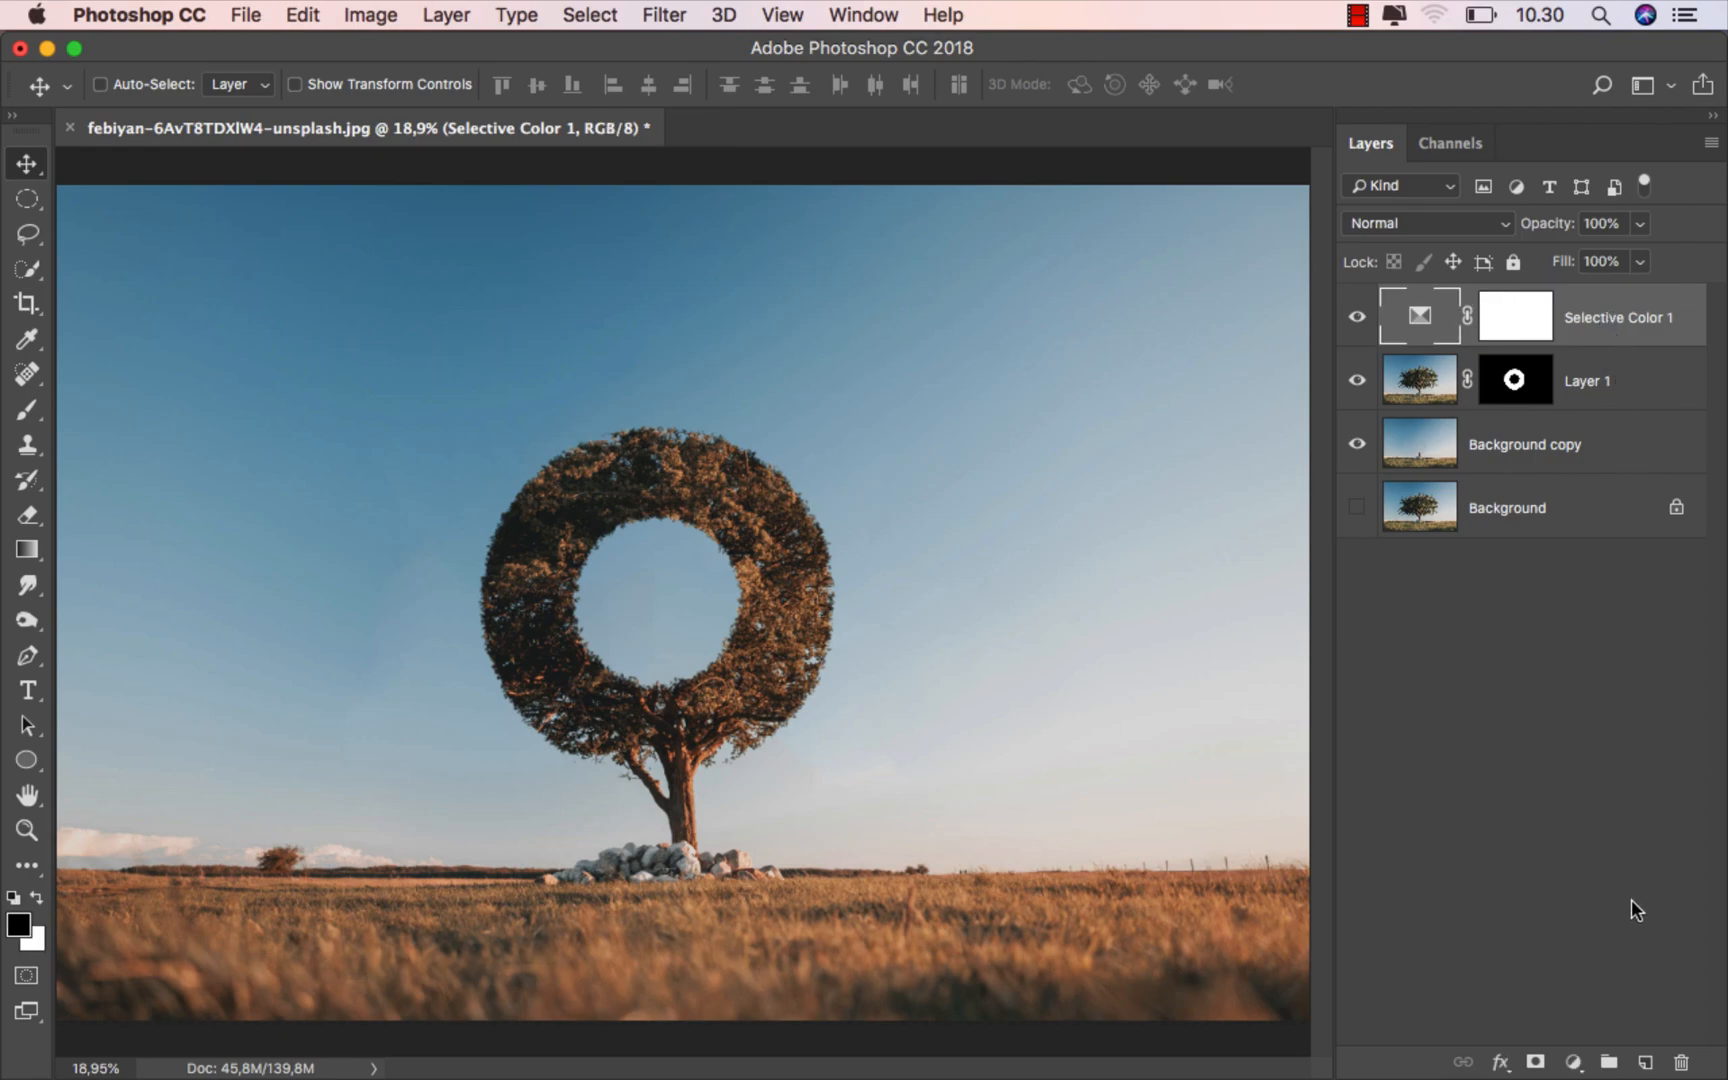
{"action": "left_click", "coordinate": [1644, 1061]}
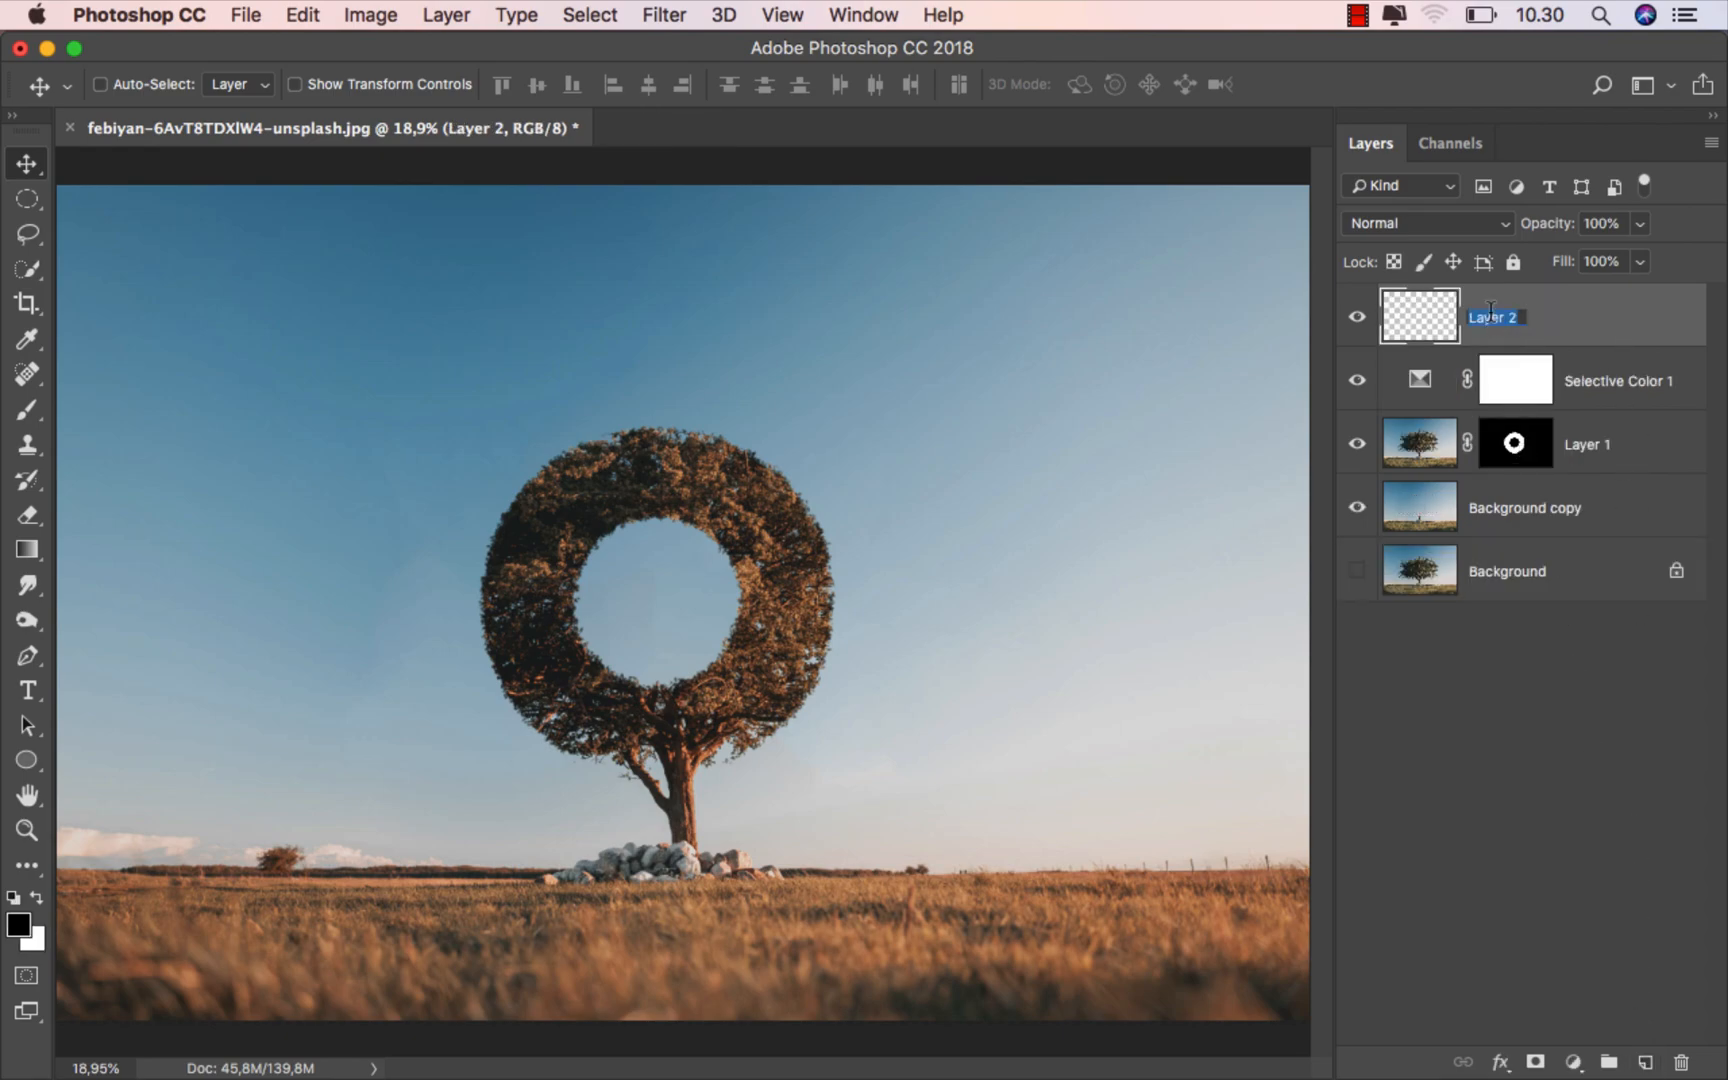
{"action": "type", "text": "li"}
{"action": "key", "text": "Return"}
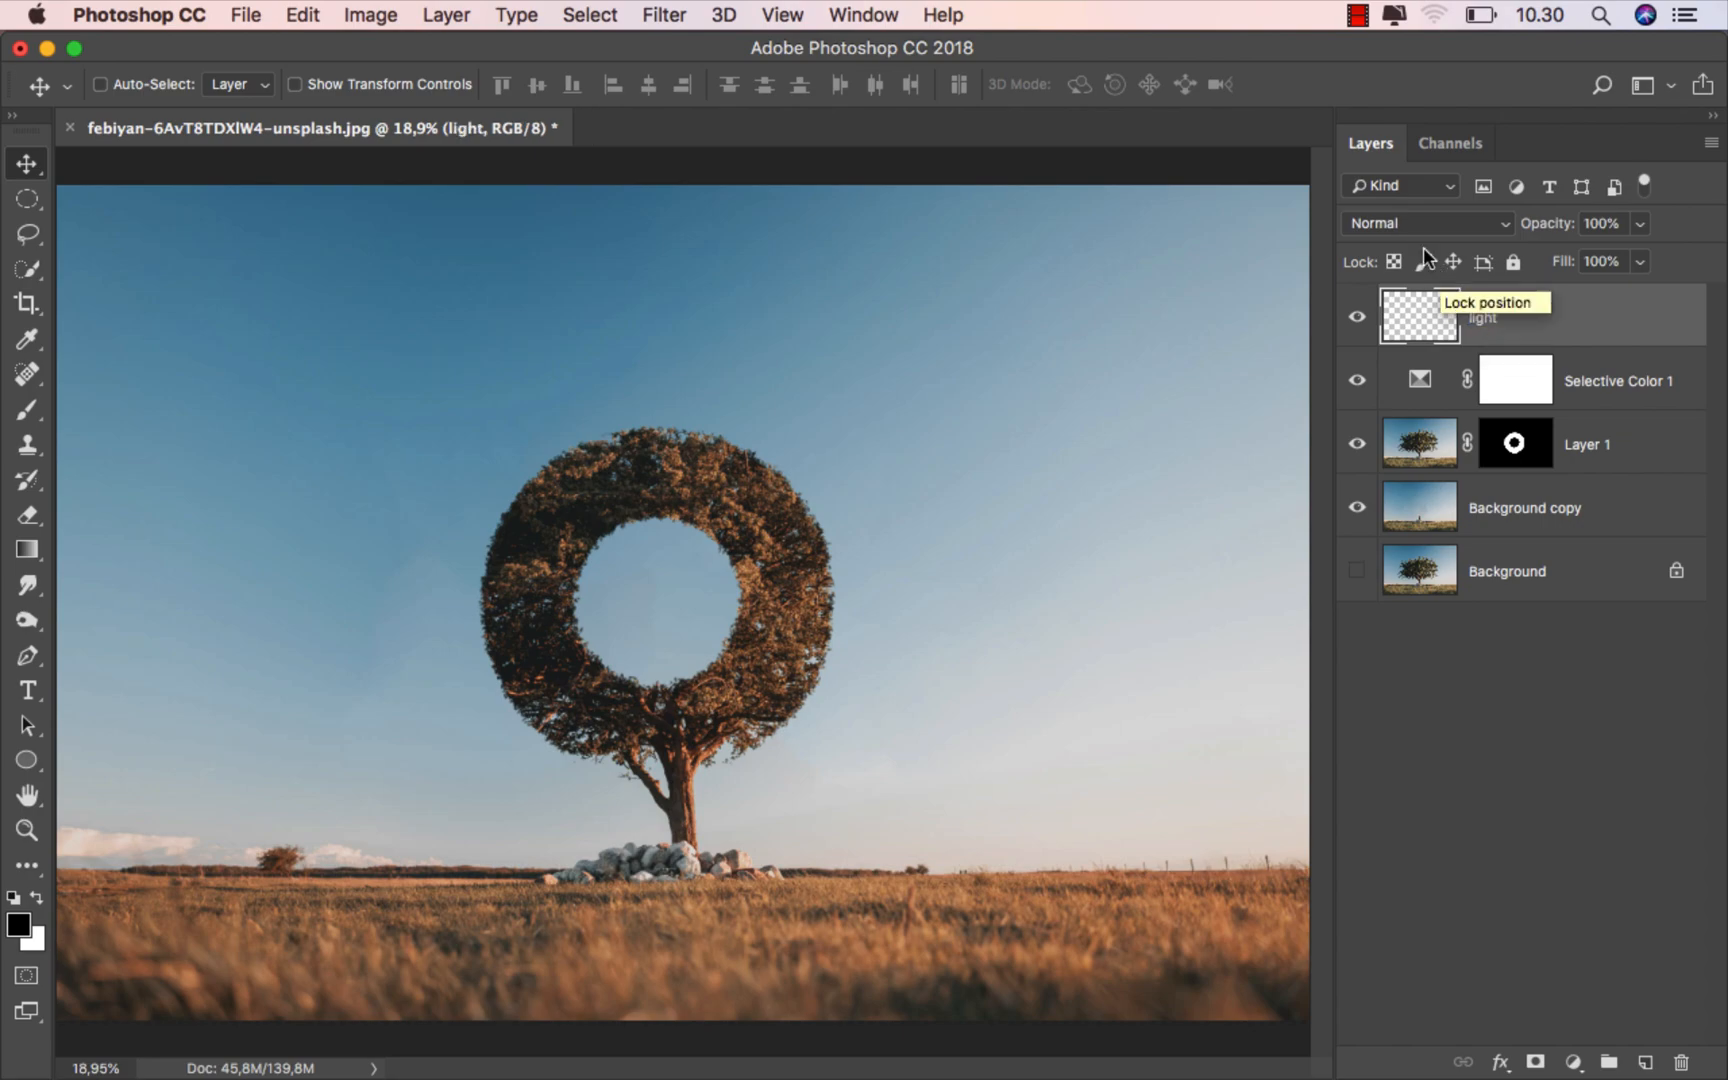
{"action": "left_click", "coordinate": [1400, 224]}
{"action": "scroll", "coordinate": [1450, 458], "scroll_direction": "down", "scroll_amount": 1}
{"action": "left_click", "coordinate": [1418, 393]}
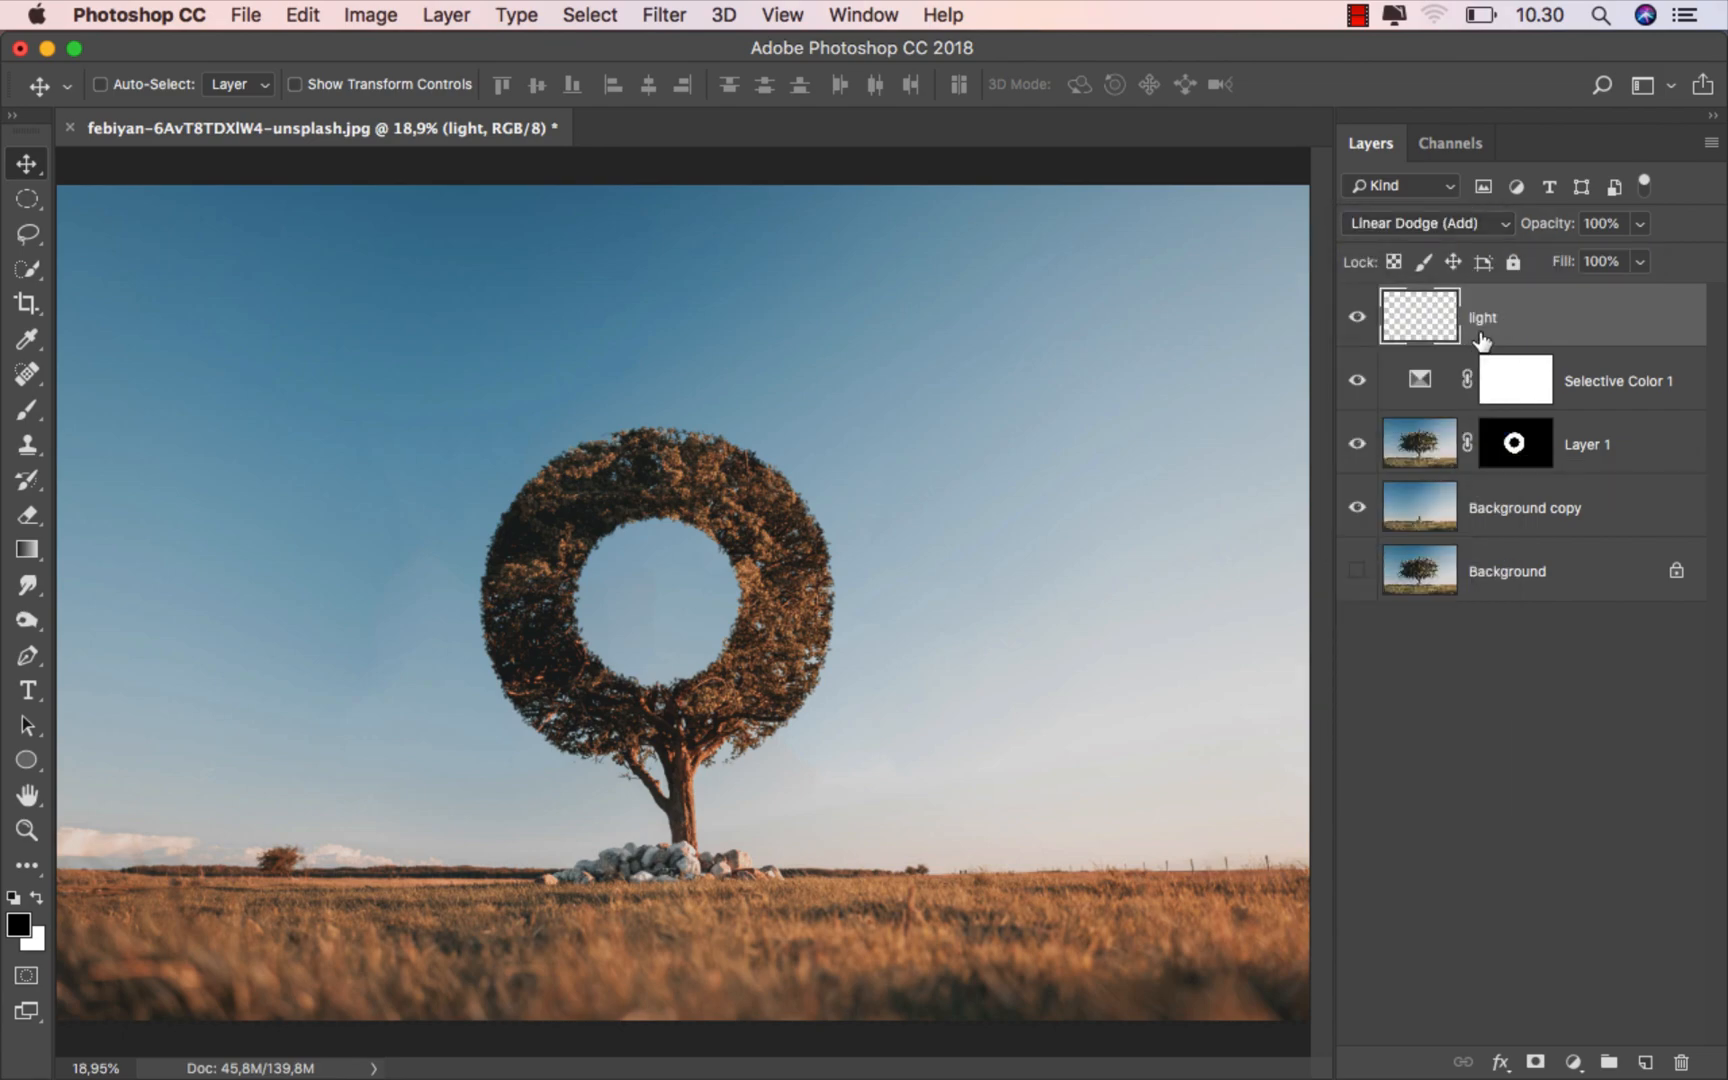
- Choose the soft round Basic brush and set it to 185 px with 0% hardness
{"action": "left_click", "coordinate": [34, 410]}
{"action": "left_click", "coordinate": [108, 410]}
{"action": "right_click", "coordinate": [308, 392]}
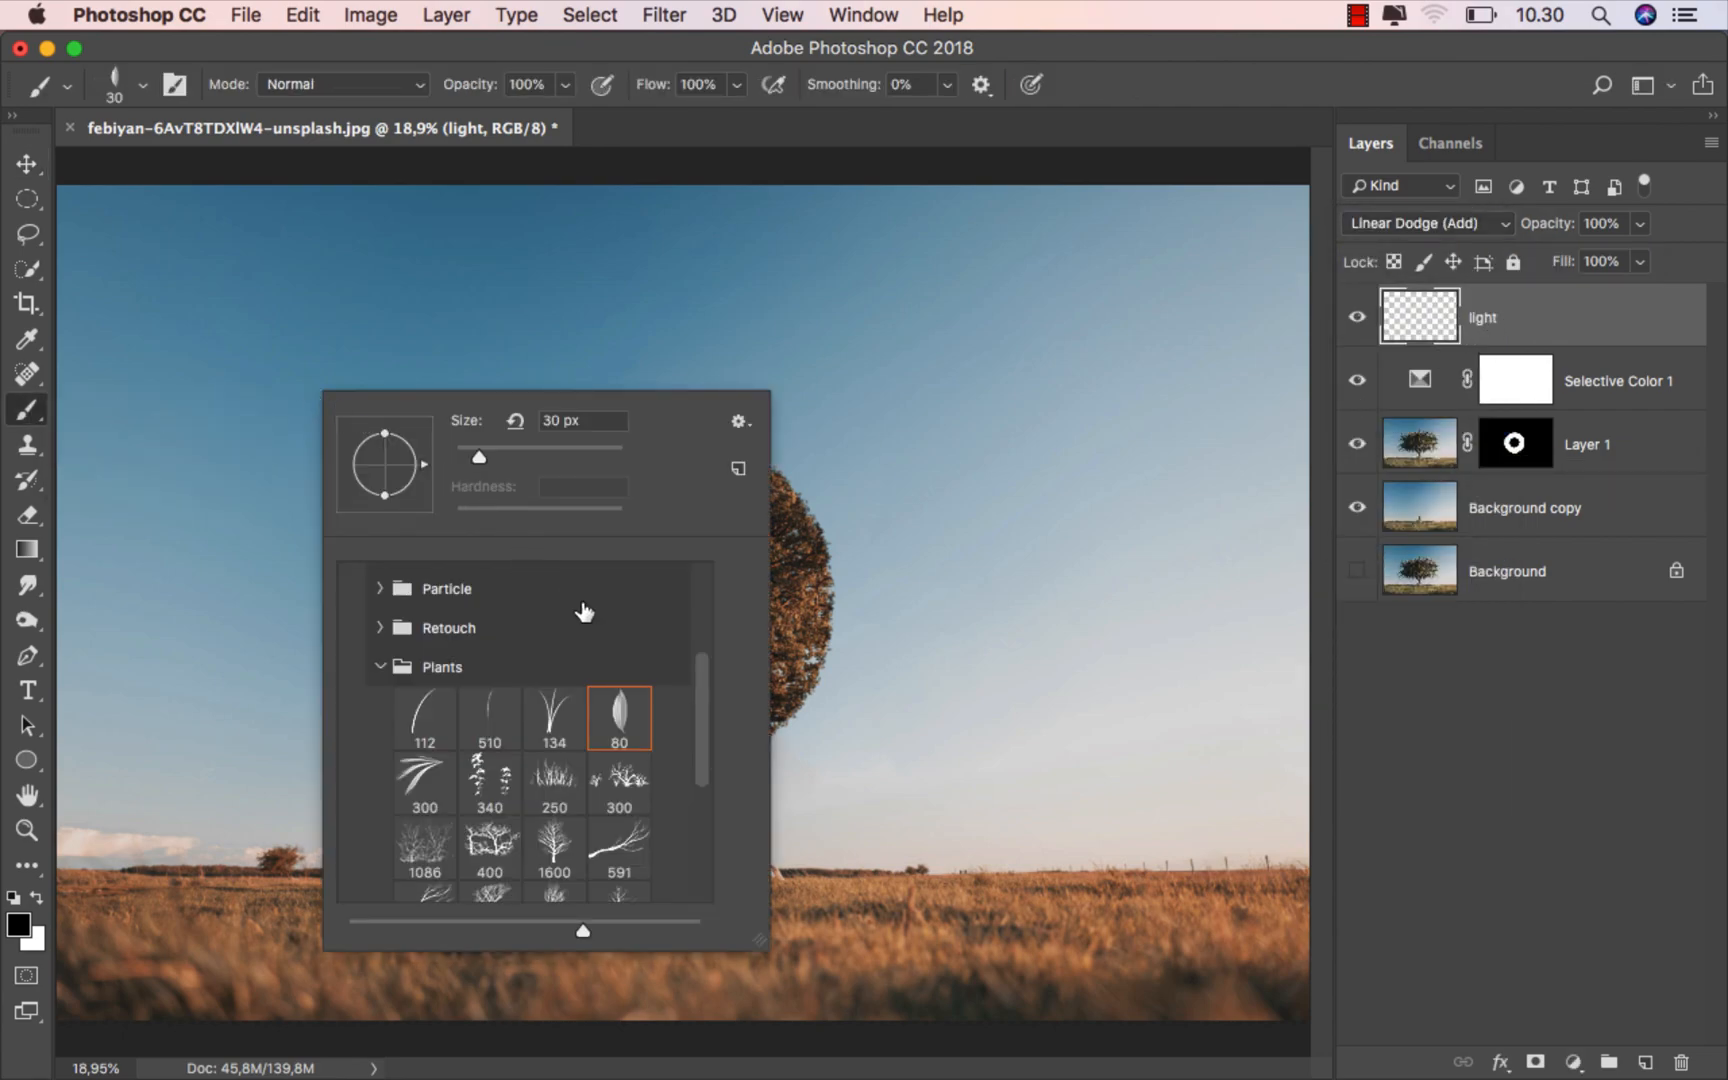
{"action": "scroll", "coordinate": [697, 690], "scroll_direction": "up", "scroll_amount": 5}
{"action": "left_click", "coordinate": [411, 688]}
{"action": "left_click_drag", "start_coordinate": [566, 452], "coordinate": [572, 452]}
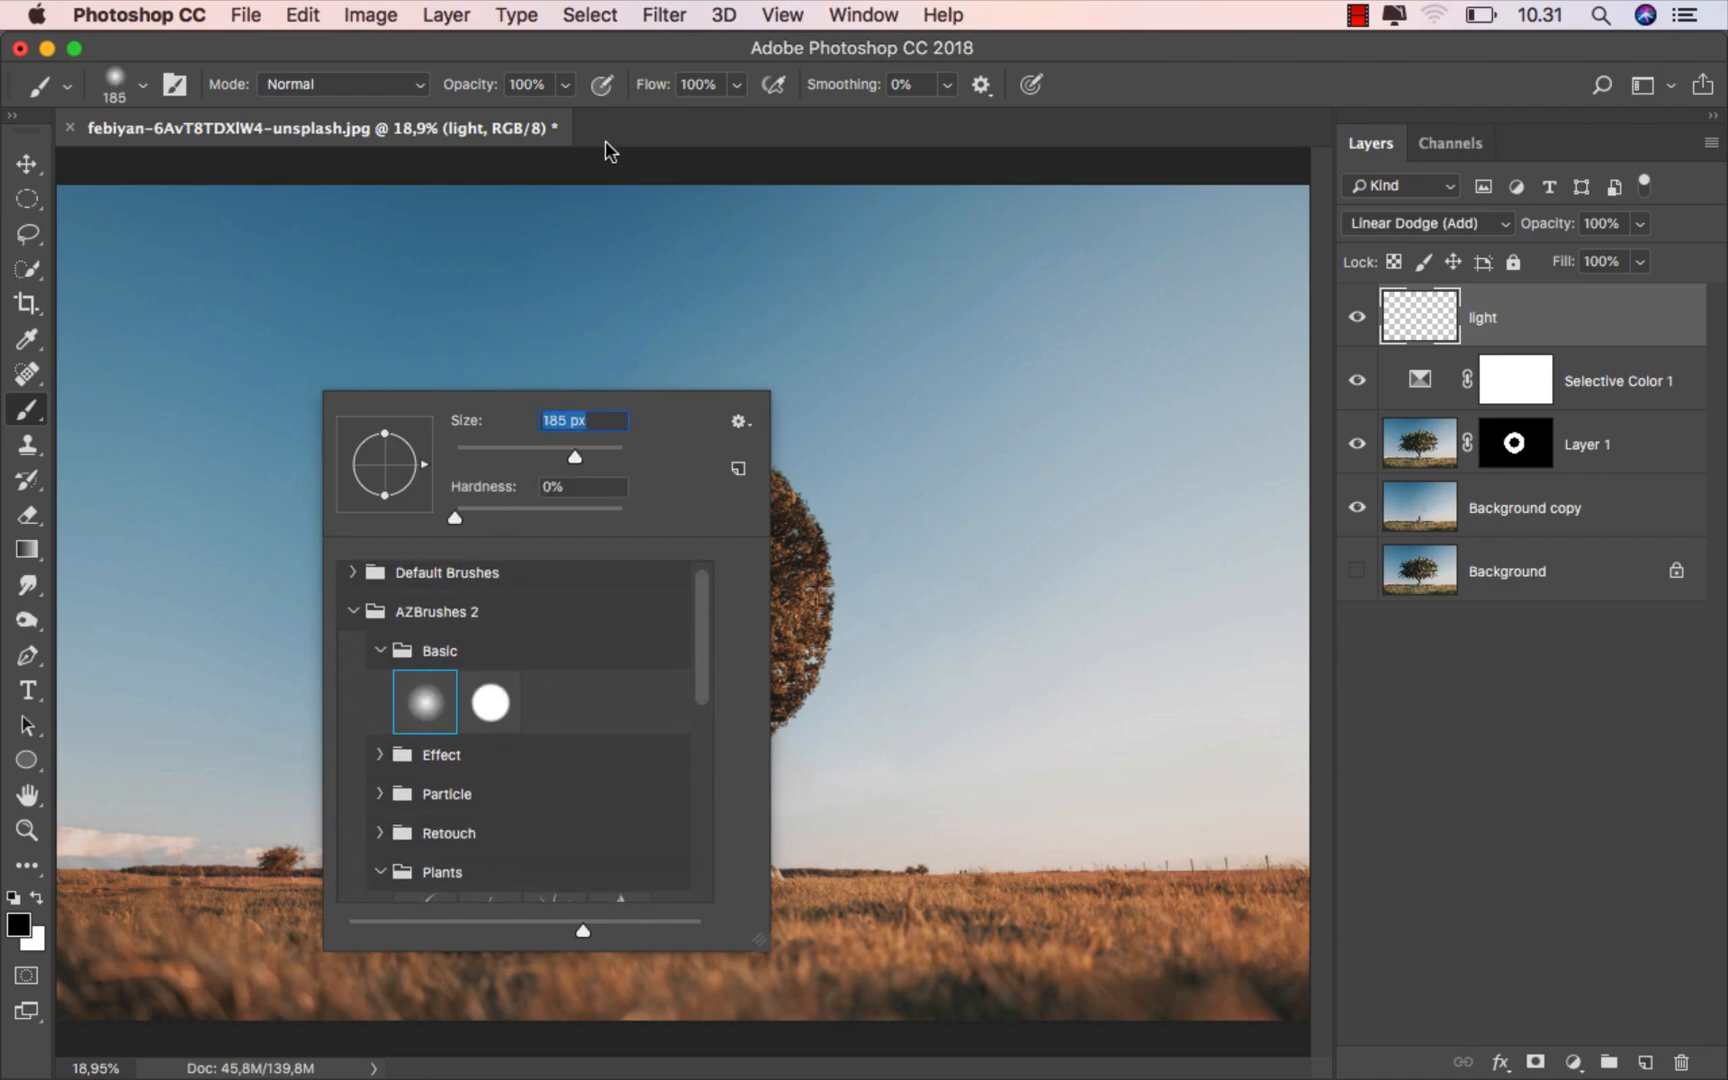
{"action": "left_click", "coordinate": [605, 77]}
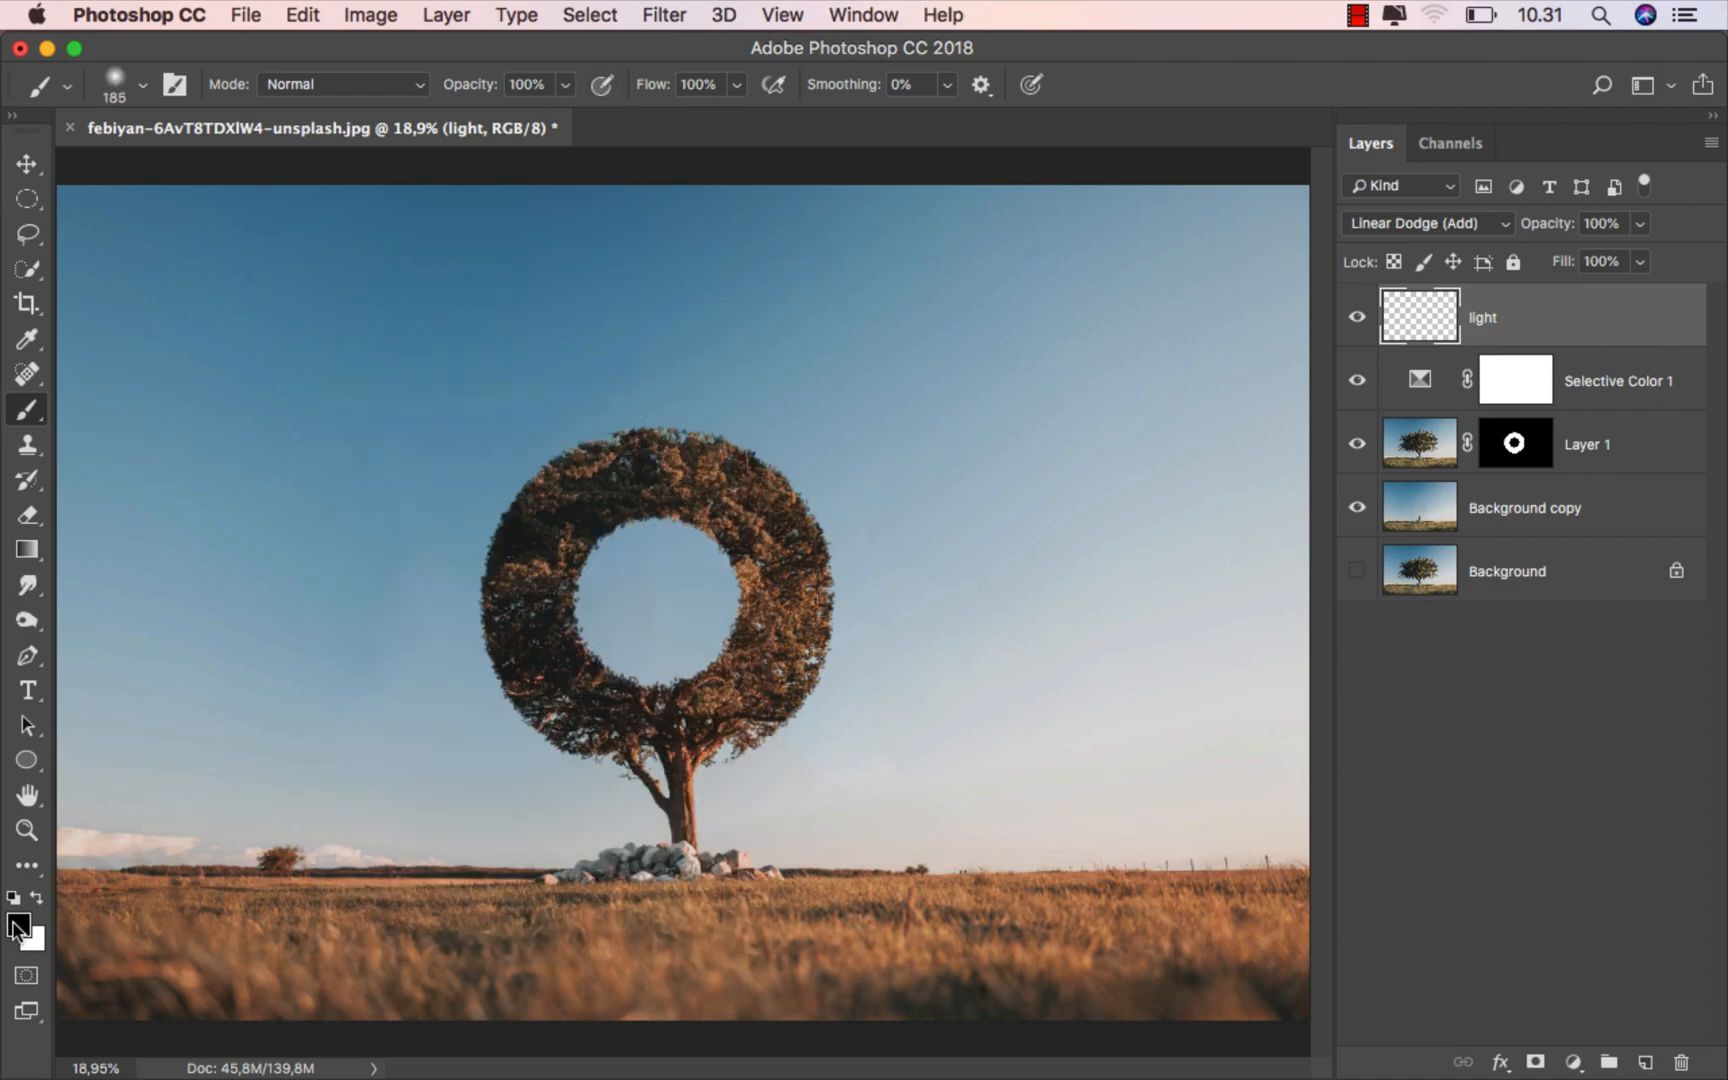
- Sample a dark brown from the tree's branches as the foreground colour (2f2018)
{"action": "left_click", "coordinate": [18, 925]}
{"action": "scroll", "coordinate": [545, 660], "scroll_direction": "up", "scroll_amount": 3}
{"action": "scroll", "coordinate": [710, 676], "scroll_direction": "up", "scroll_amount": 5}
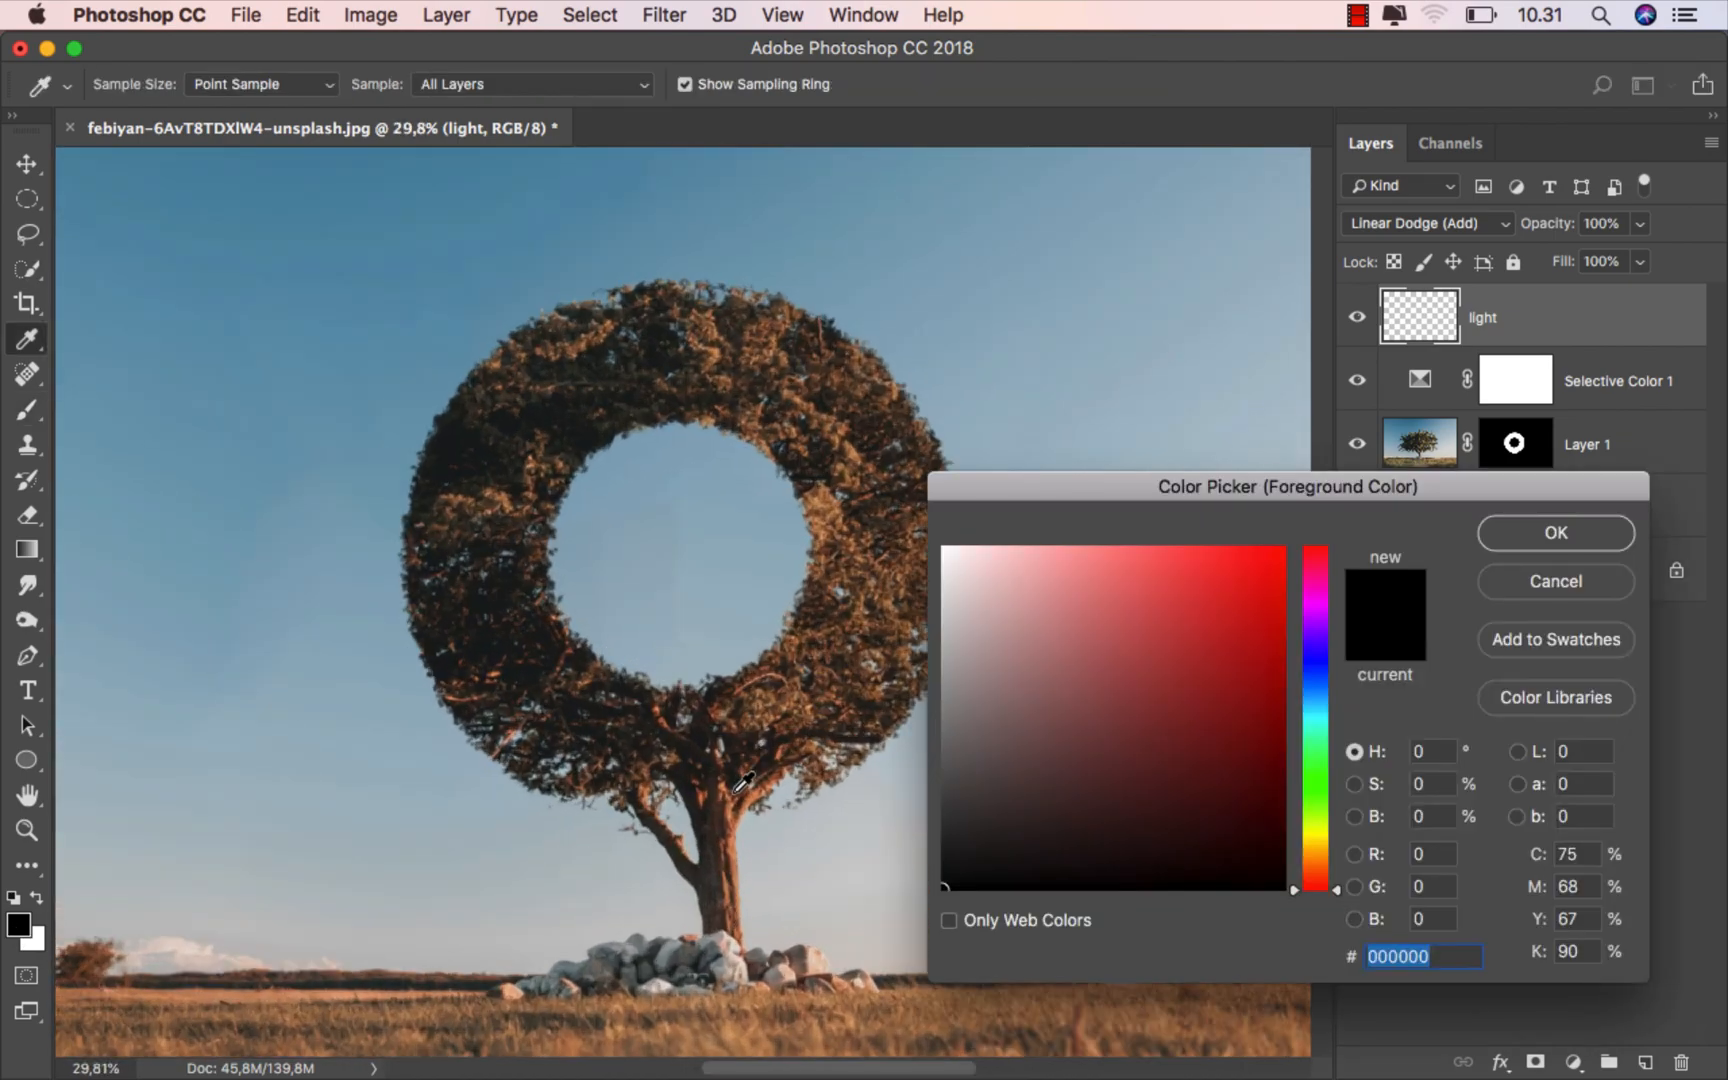
{"action": "left_click", "coordinate": [789, 740]}
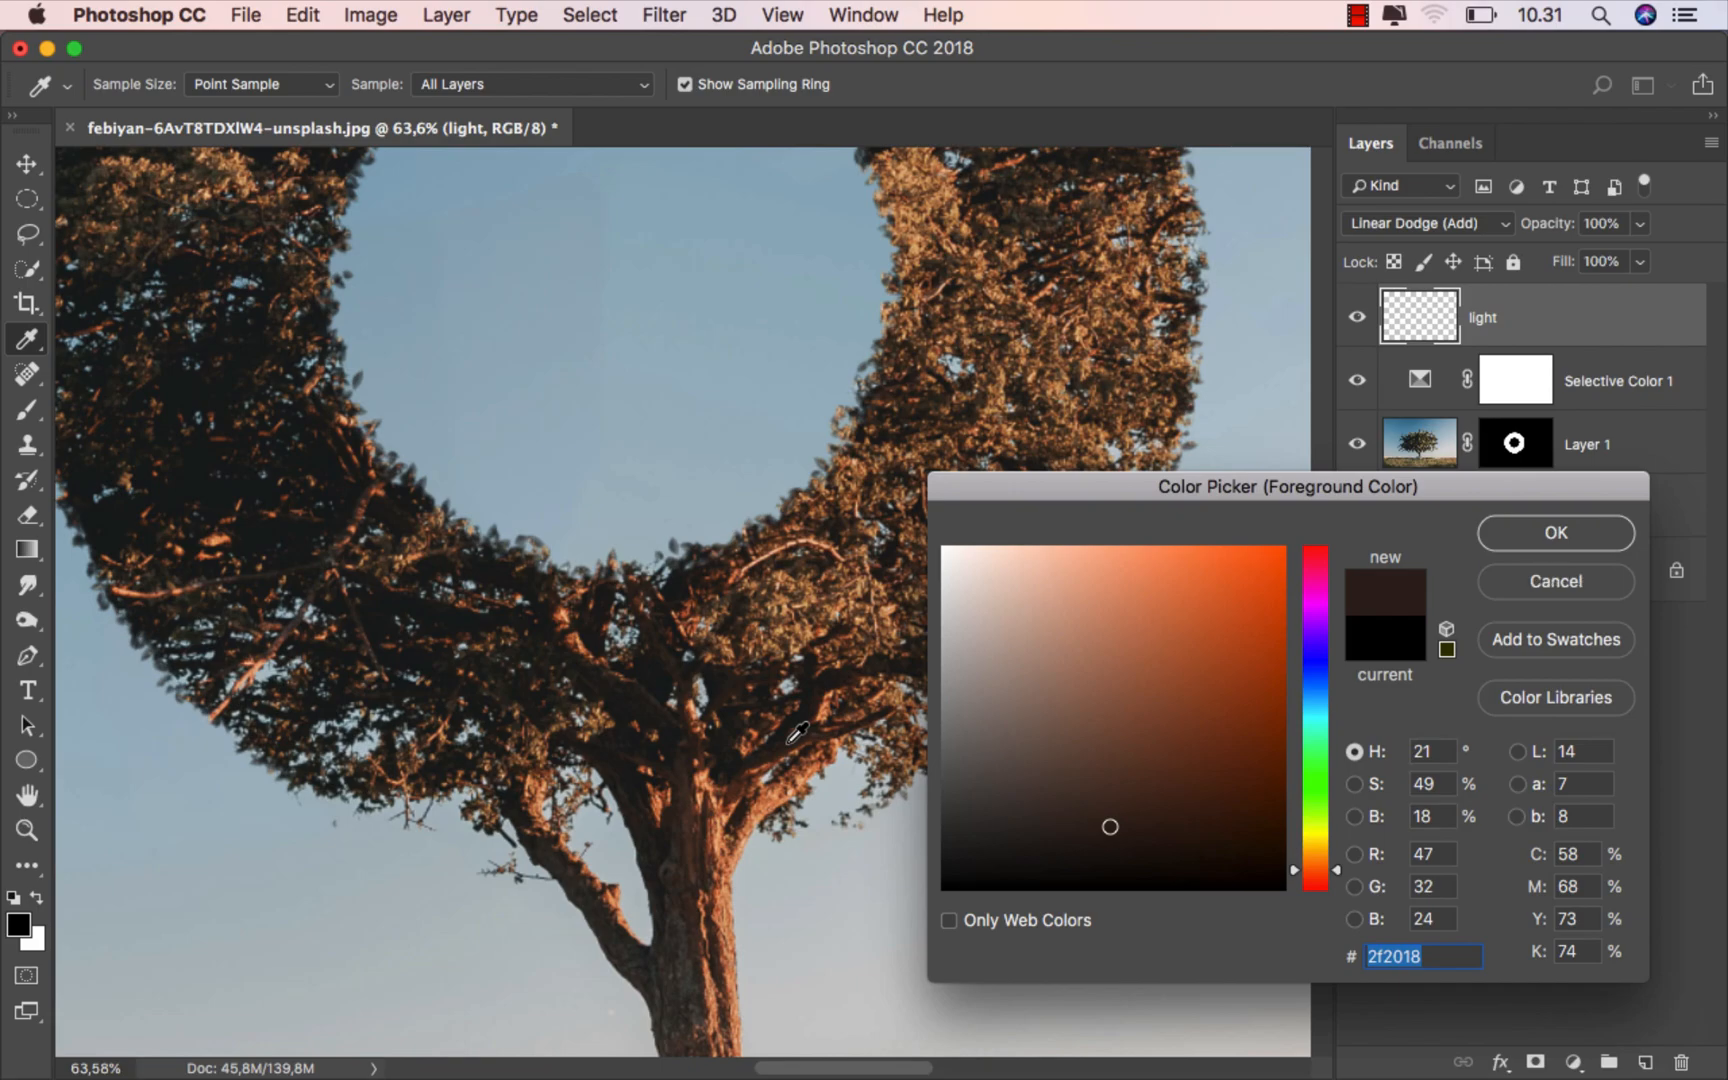
{"action": "scroll", "coordinate": [797, 733], "scroll_direction": "down", "scroll_amount": 4}
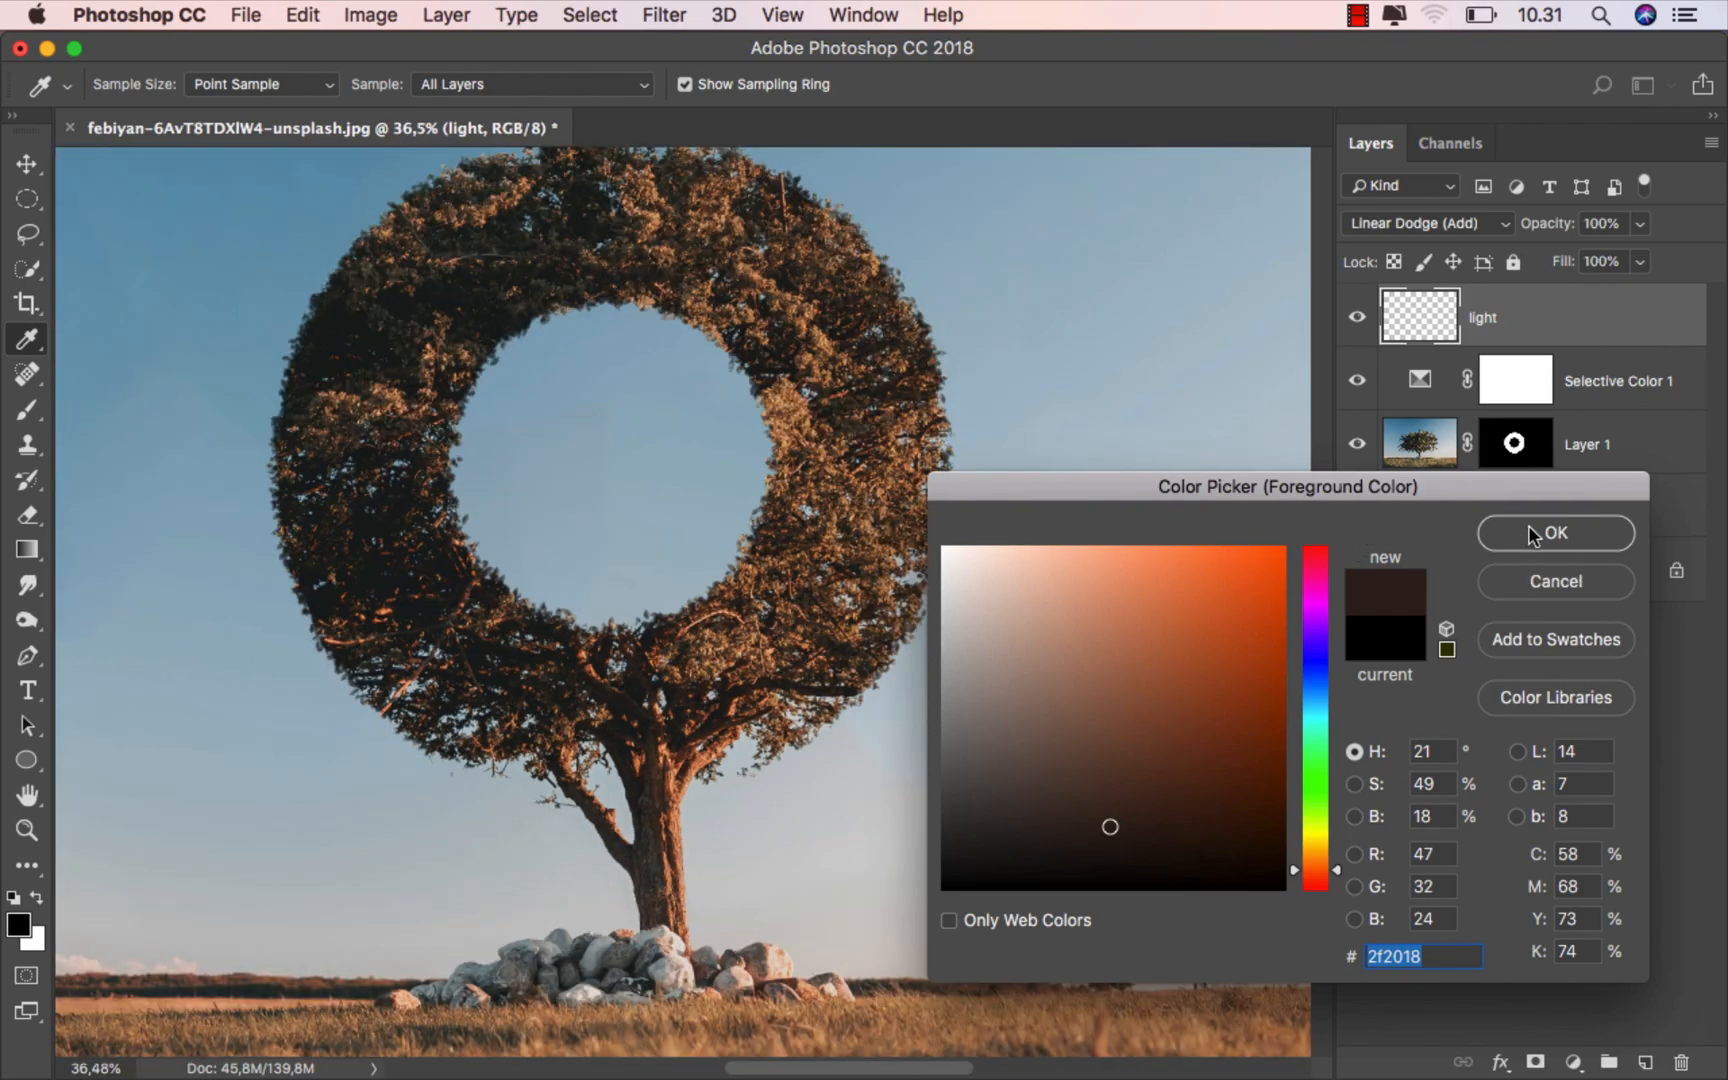
{"action": "left_click", "coordinate": [1533, 536]}
- Enlarge the brush to 1100 px and paint one glow just right of the trunk, above the horizon, on the light layer
{"action": "scroll", "coordinate": [800, 750], "scroll_direction": "down", "scroll_amount": 3}
{"action": "key", "text": "bracketright"}
{"action": "key", "text": "bracketright"}
{"action": "key", "text": "bracketright"}
{"action": "key", "text": "bracketright"}
{"action": "key", "text": "bracketright"}
{"action": "key", "text": "bracketright"}
{"action": "key", "text": "bracketright"}
{"action": "key", "text": "bracketright"}
{"action": "key", "text": "bracketright"}
{"action": "key", "text": "bracketright"}
{"action": "key", "text": "bracketright"}
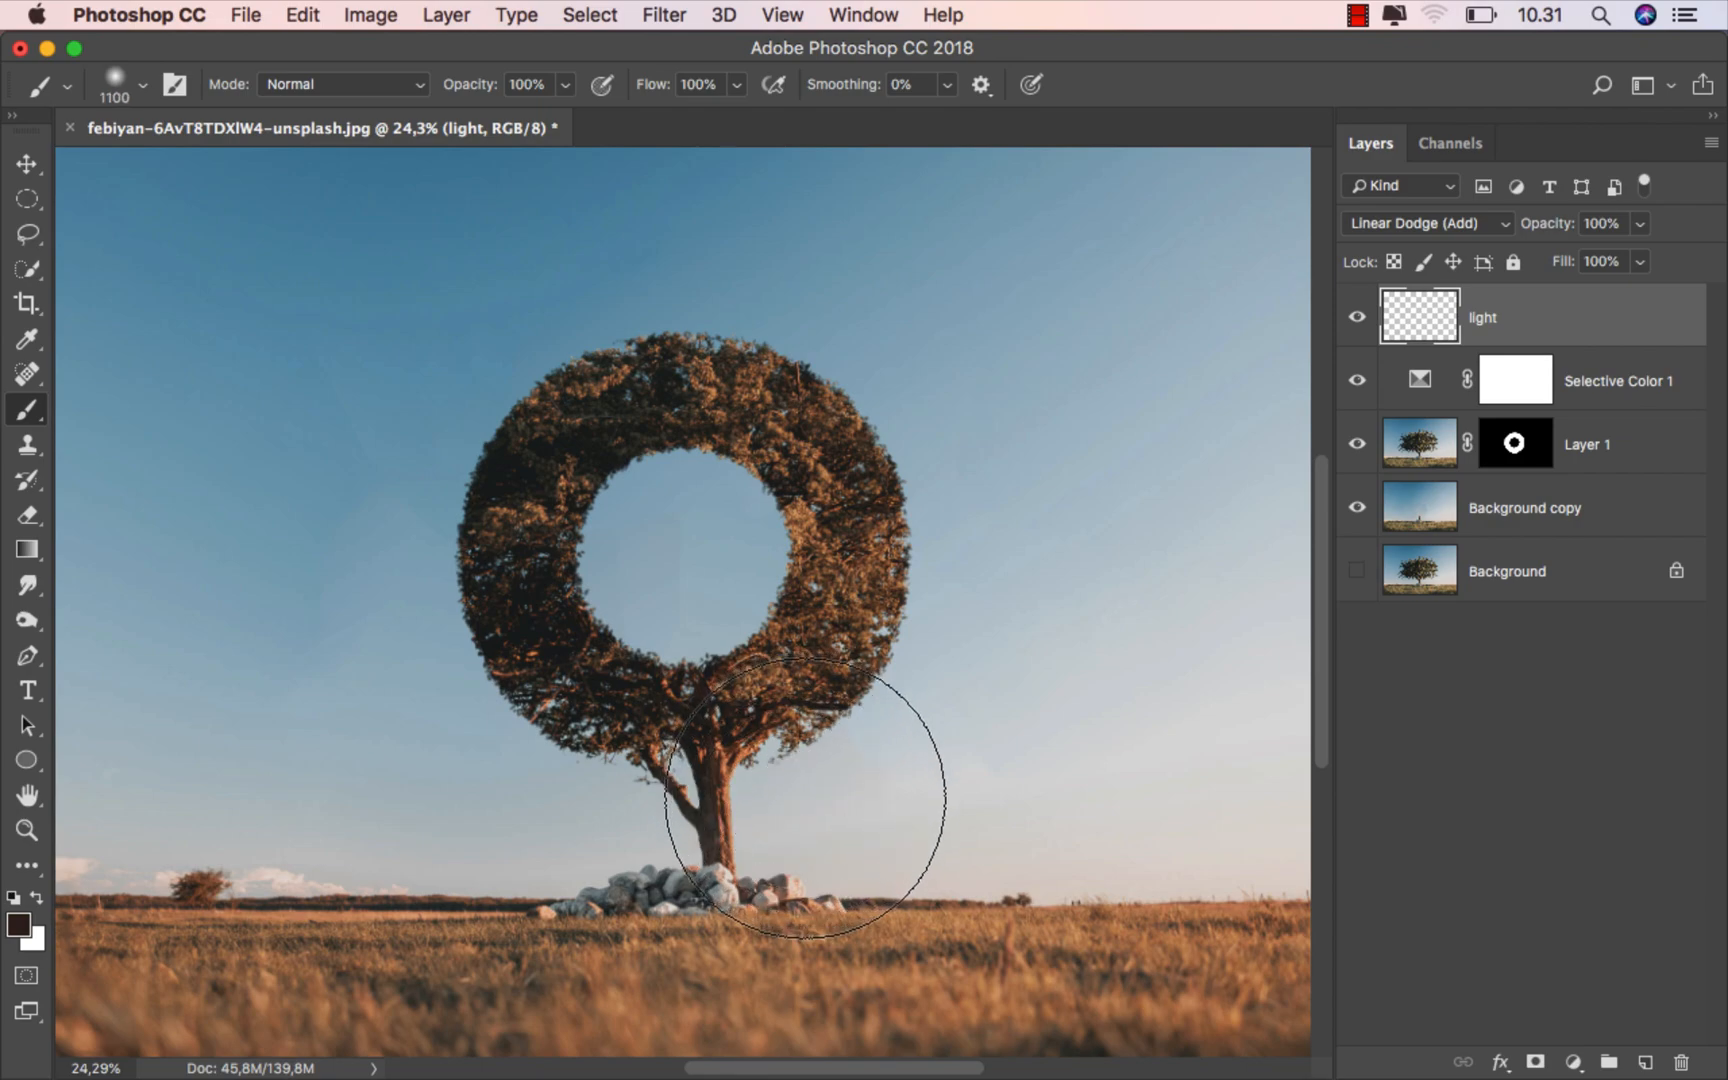
{"action": "left_click", "coordinate": [805, 797]}
{"action": "scroll", "coordinate": [840, 760], "scroll_direction": "down", "scroll_amount": 2}
{"action": "scroll", "coordinate": [855, 716], "scroll_direction": "down", "scroll_amount": 1}
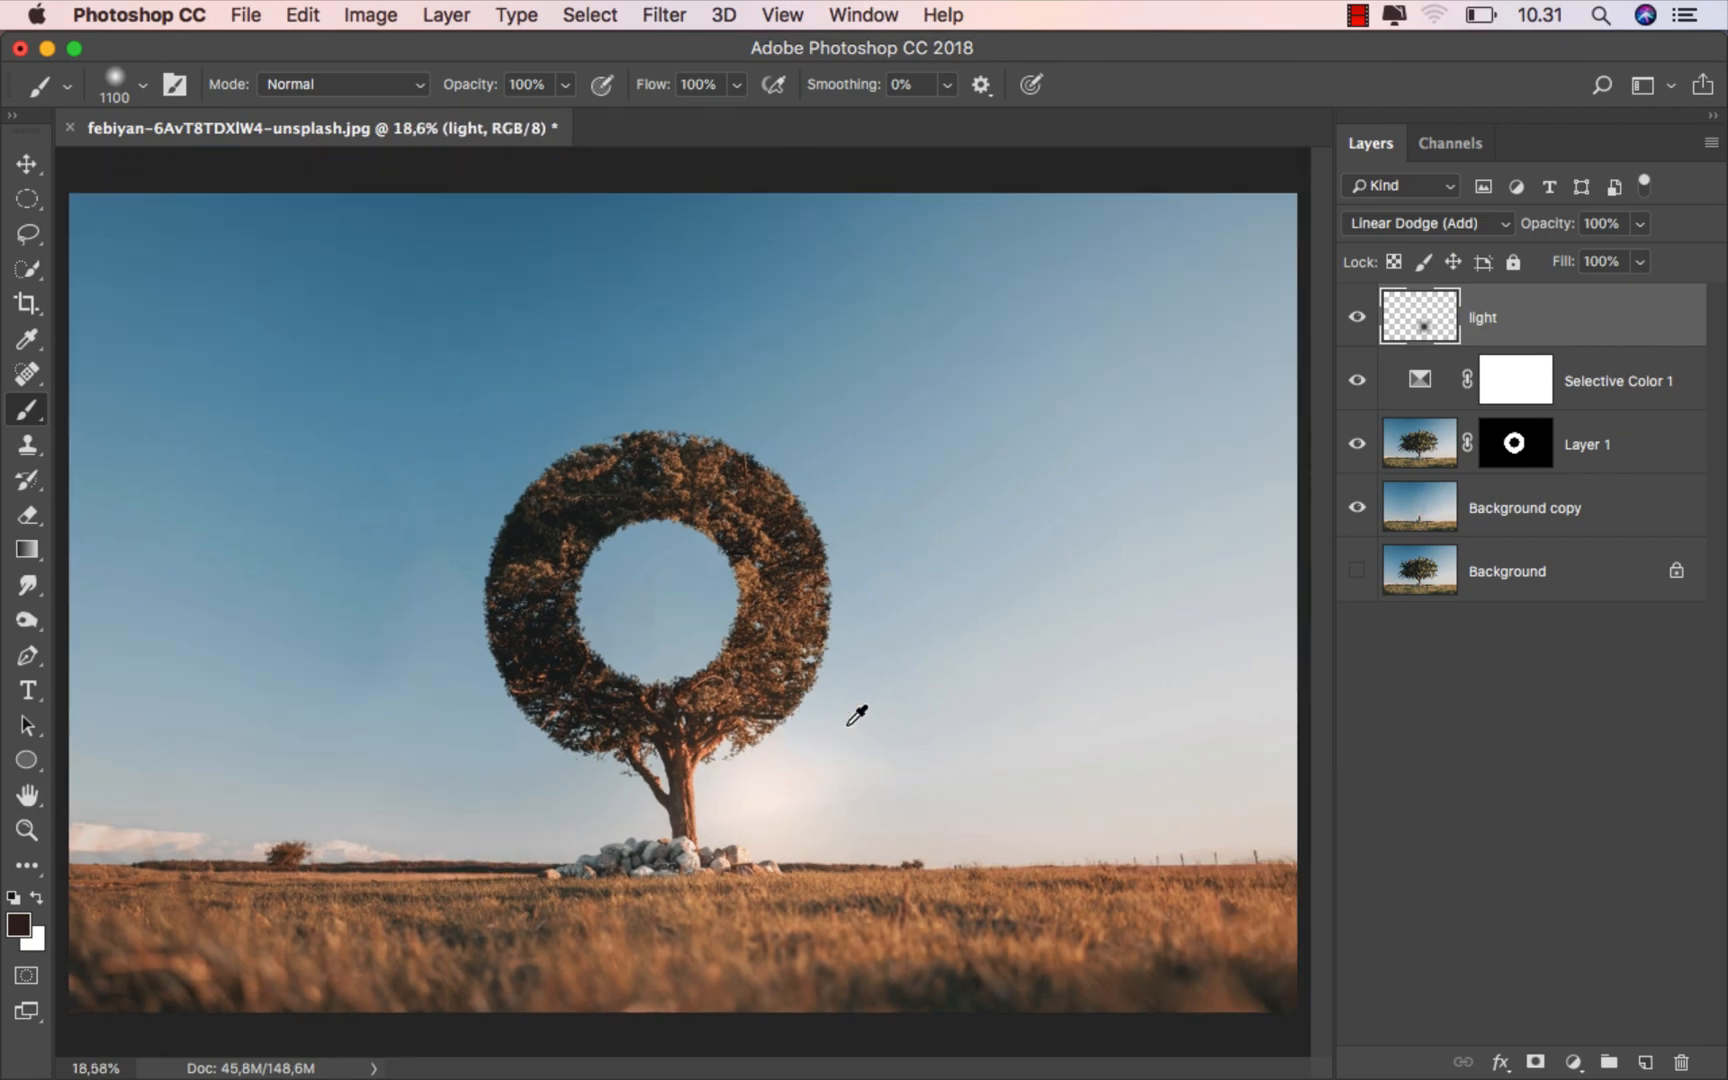
- Enlarge and reposition the glow on the light layer slightly, and compare the image with and without it
{"action": "key", "text": "super+t"}
{"action": "left_click_drag", "start_coordinate": [978, 557], "coordinate": [1046, 499]}
{"action": "left_click_drag", "start_coordinate": [810, 658], "coordinate": [810, 633]}
{"action": "left_click", "coordinate": [1250, 86]}
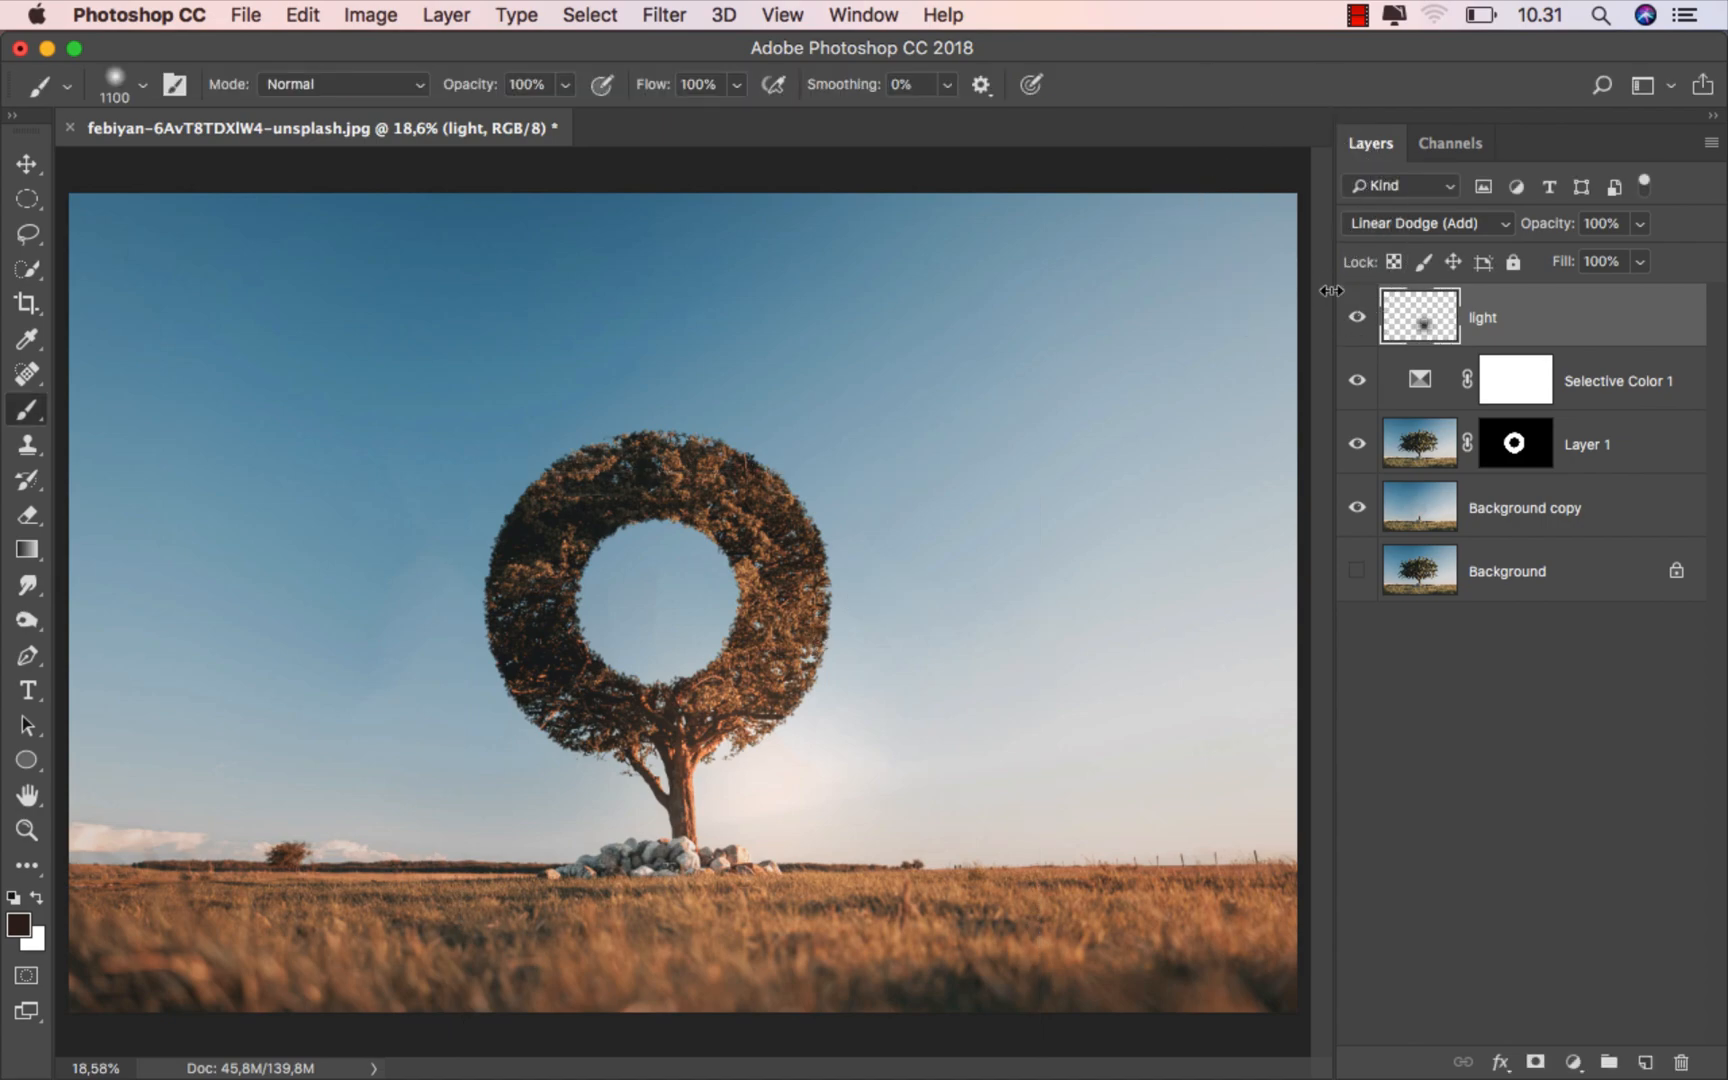
{"action": "left_click", "coordinate": [1352, 317]}
{"action": "left_click", "coordinate": [1352, 317]}
{"action": "key", "text": "v"}
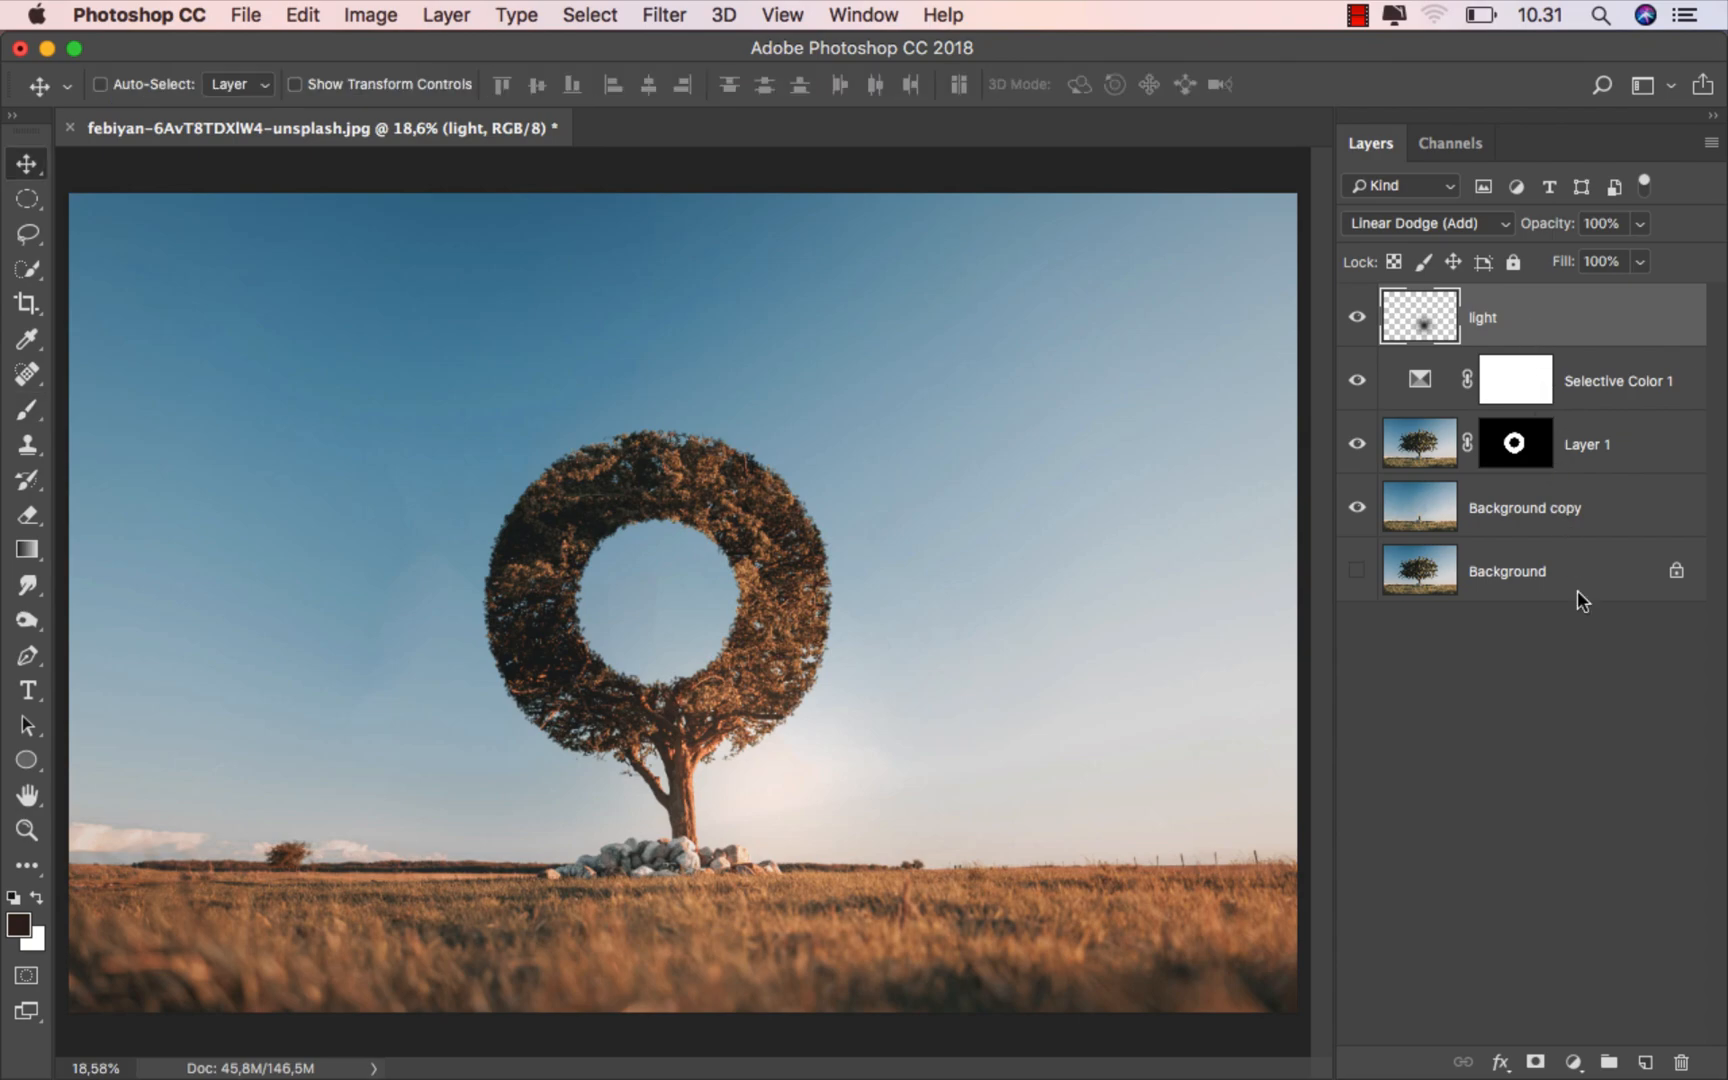
- Add a Gradient Fill layer above the light layer with Radial style, Reverse enabled and a scale of 300%
{"action": "left_click", "coordinate": [1574, 1062]}
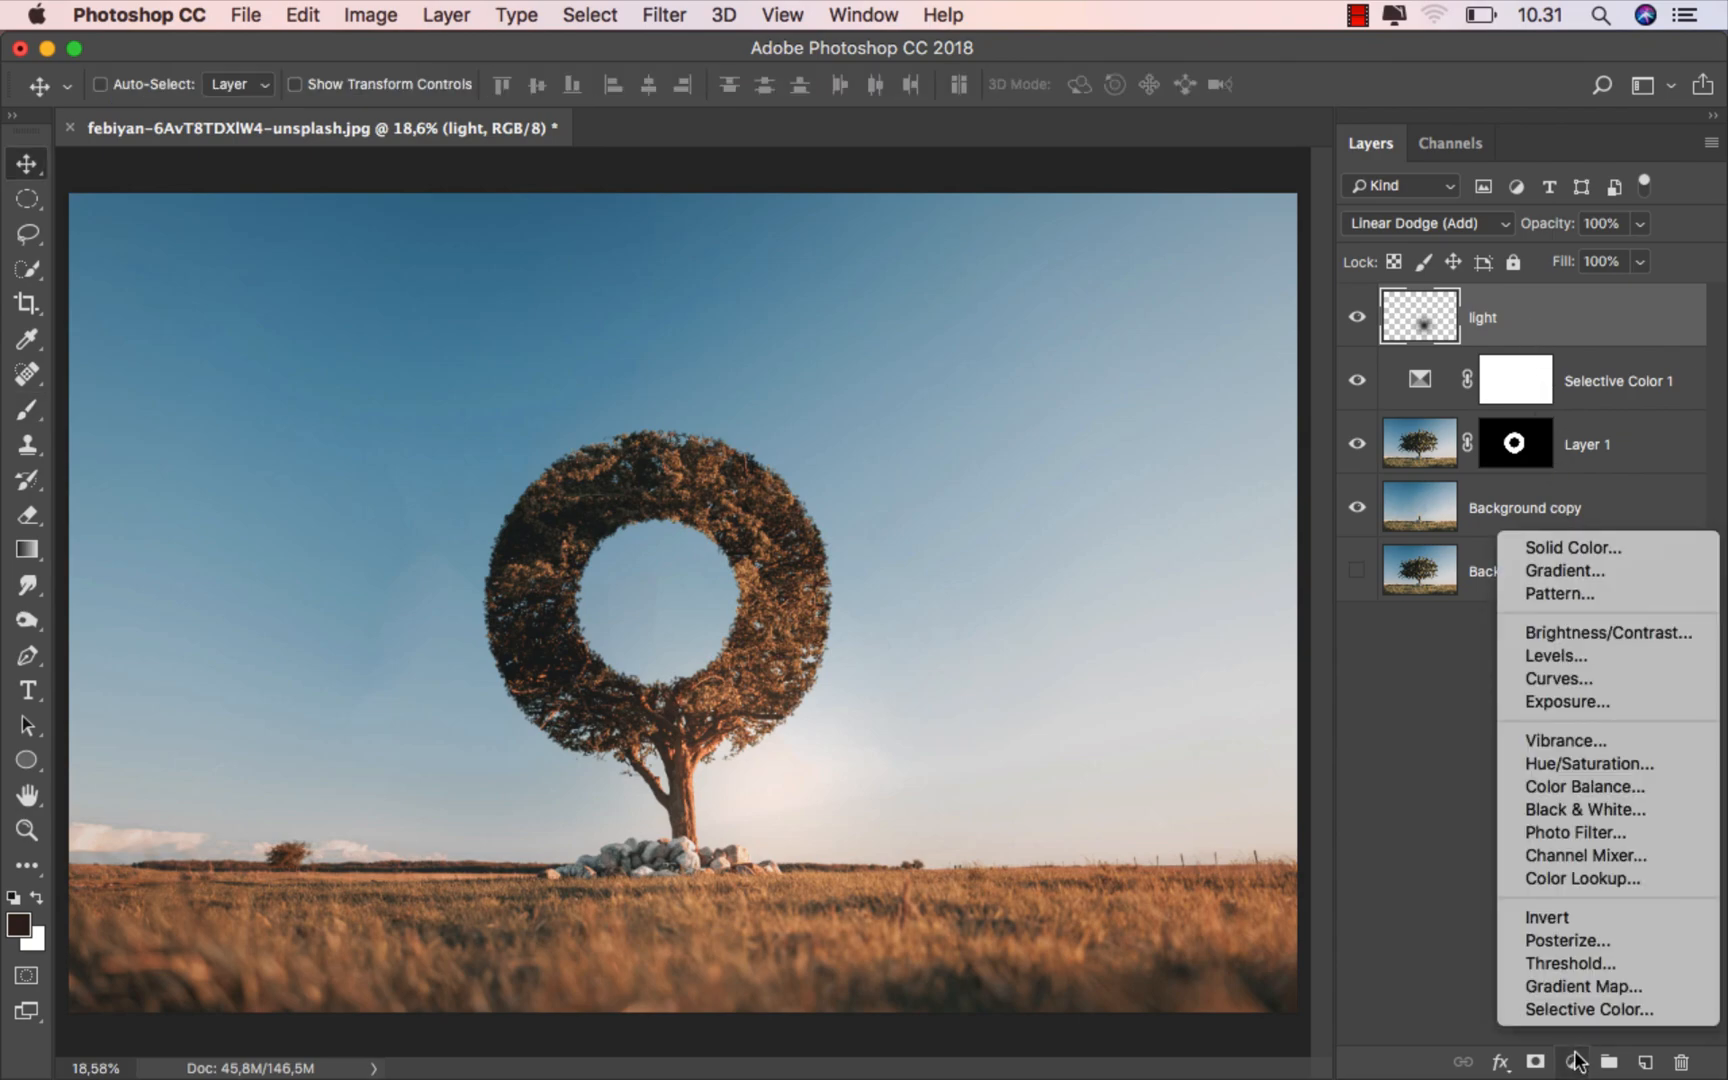
{"action": "left_click", "coordinate": [1617, 568]}
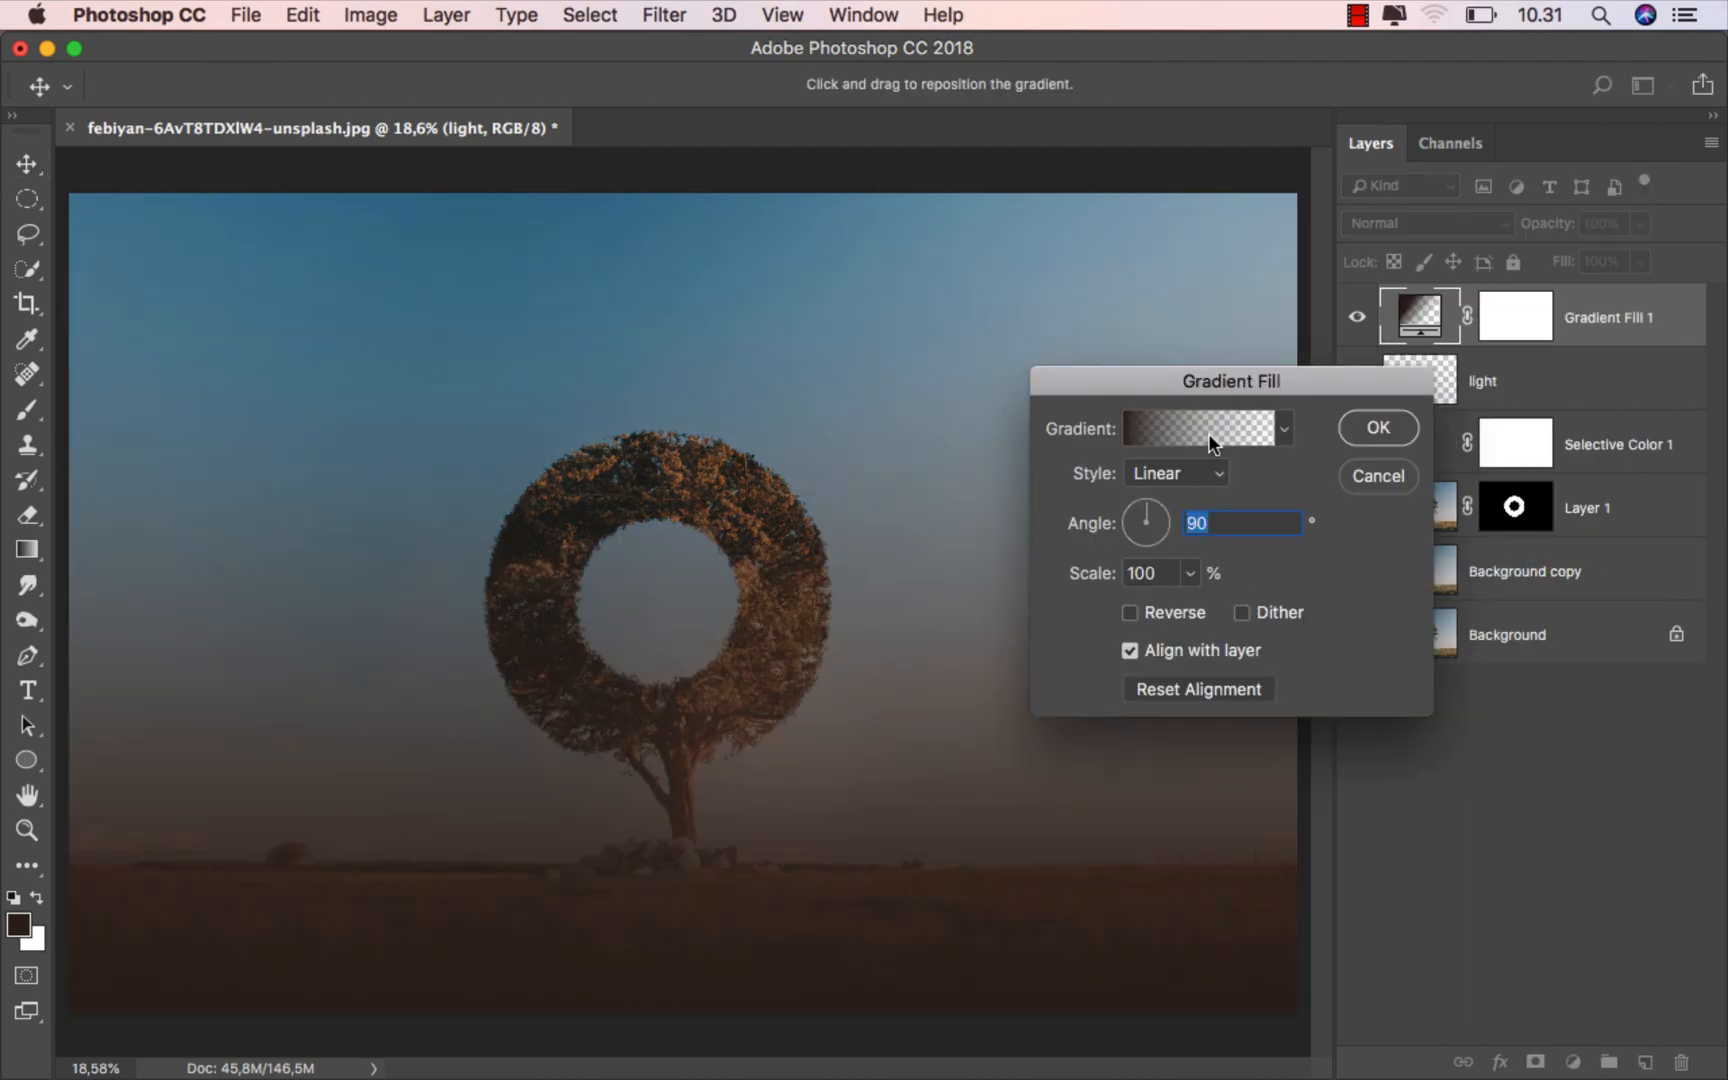
{"action": "left_click", "coordinate": [1193, 475]}
{"action": "left_click", "coordinate": [1172, 490]}
{"action": "left_click", "coordinate": [1130, 613]}
{"action": "left_click", "coordinate": [1155, 571]}
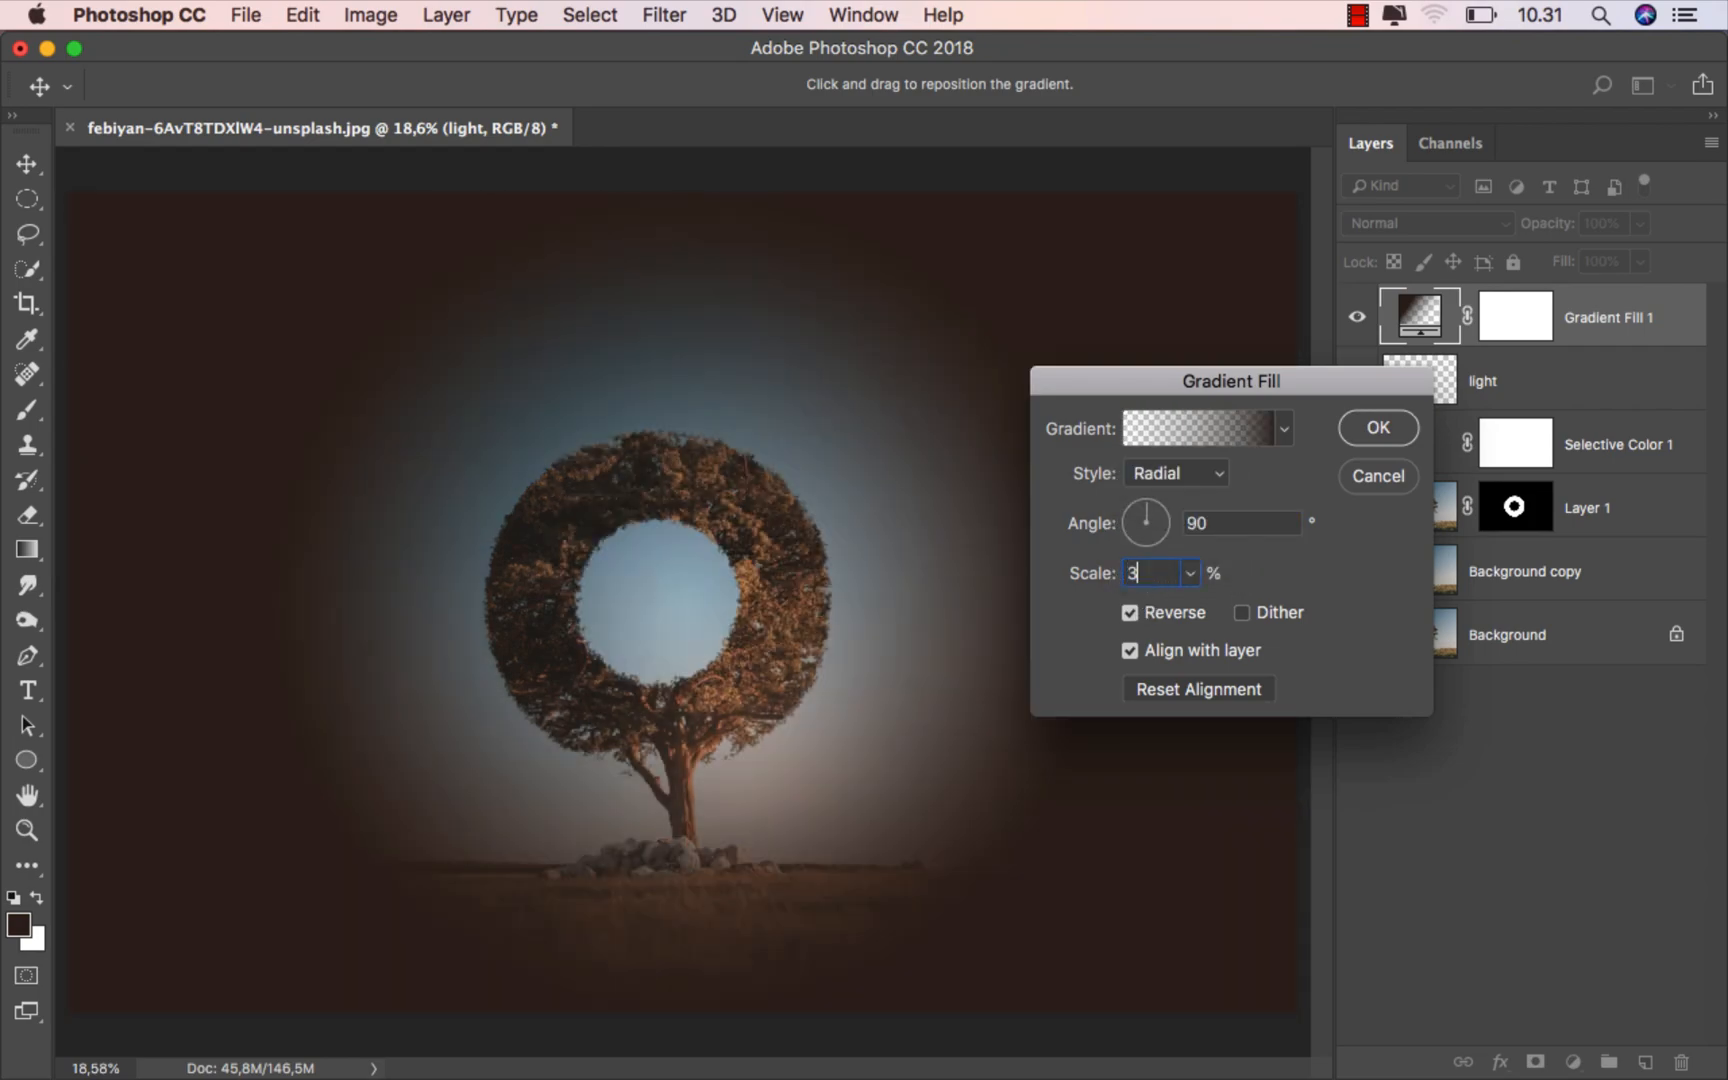
{"action": "type", "text": "300"}
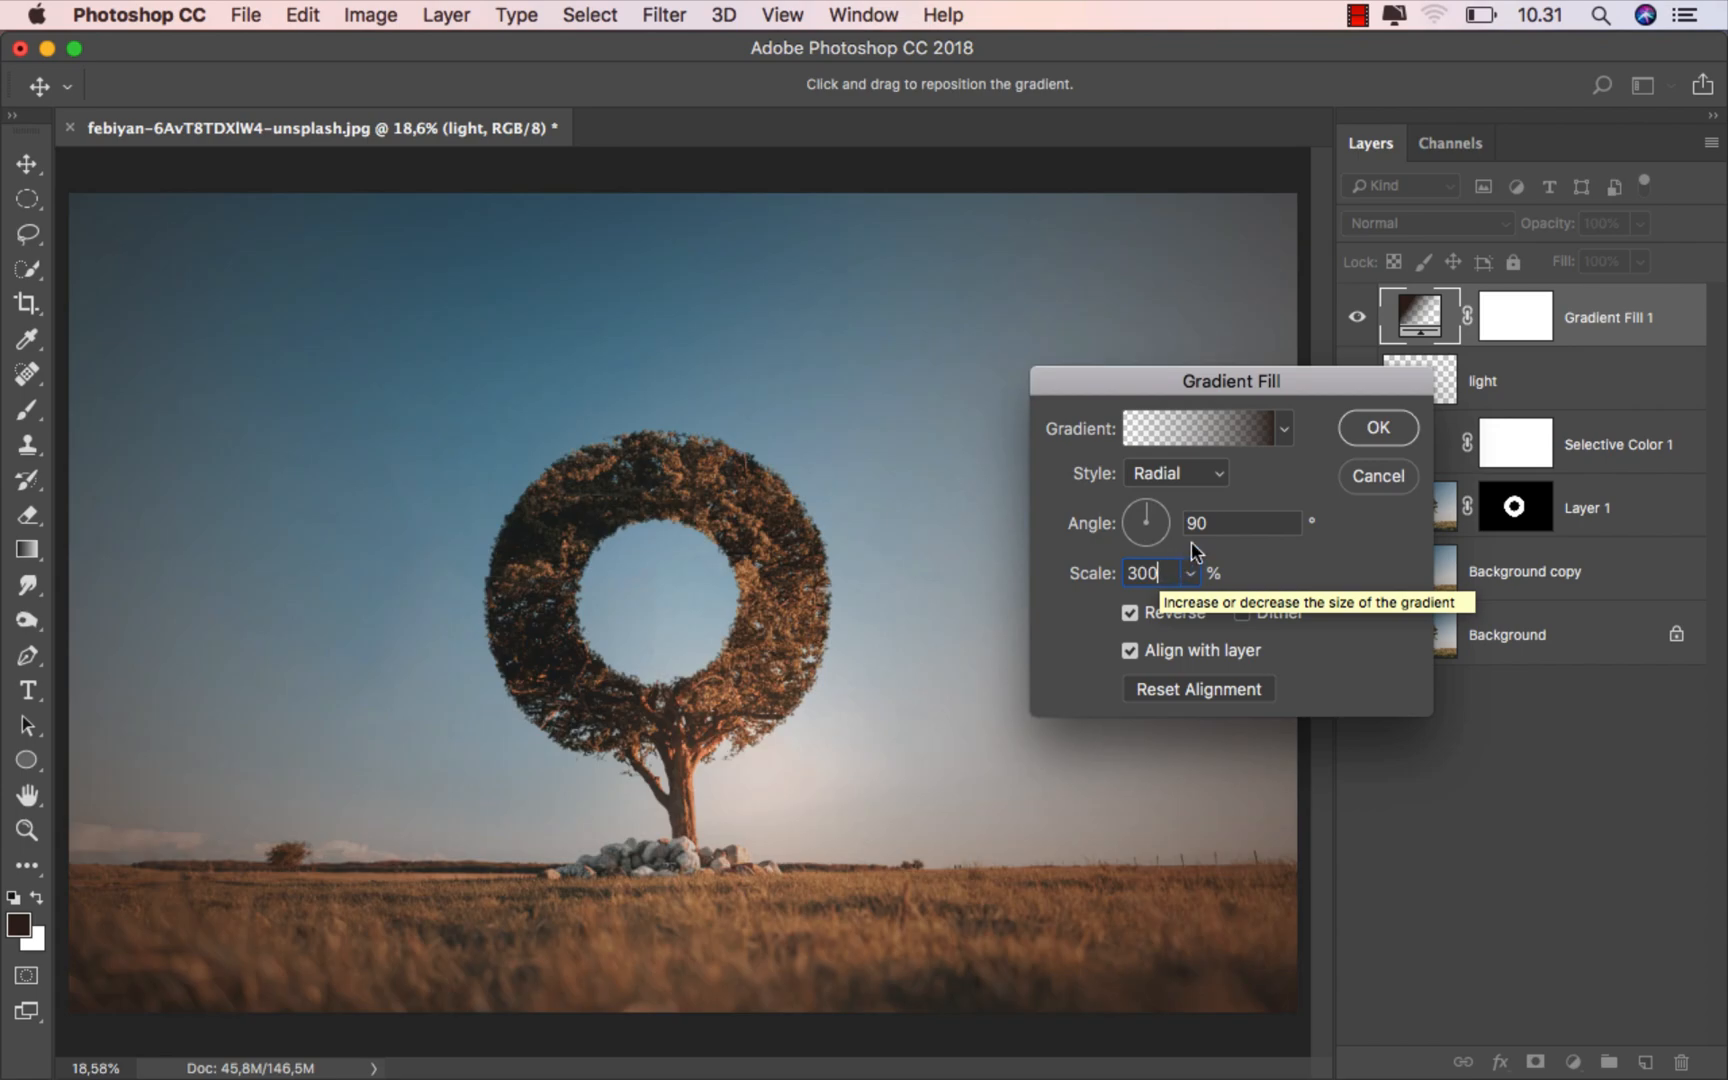
{"action": "left_click", "coordinate": [1379, 427]}
- Set the gradient fill's blending mode to Soft Light and compare the image with and without it
{"action": "left_click", "coordinate": [1435, 228]}
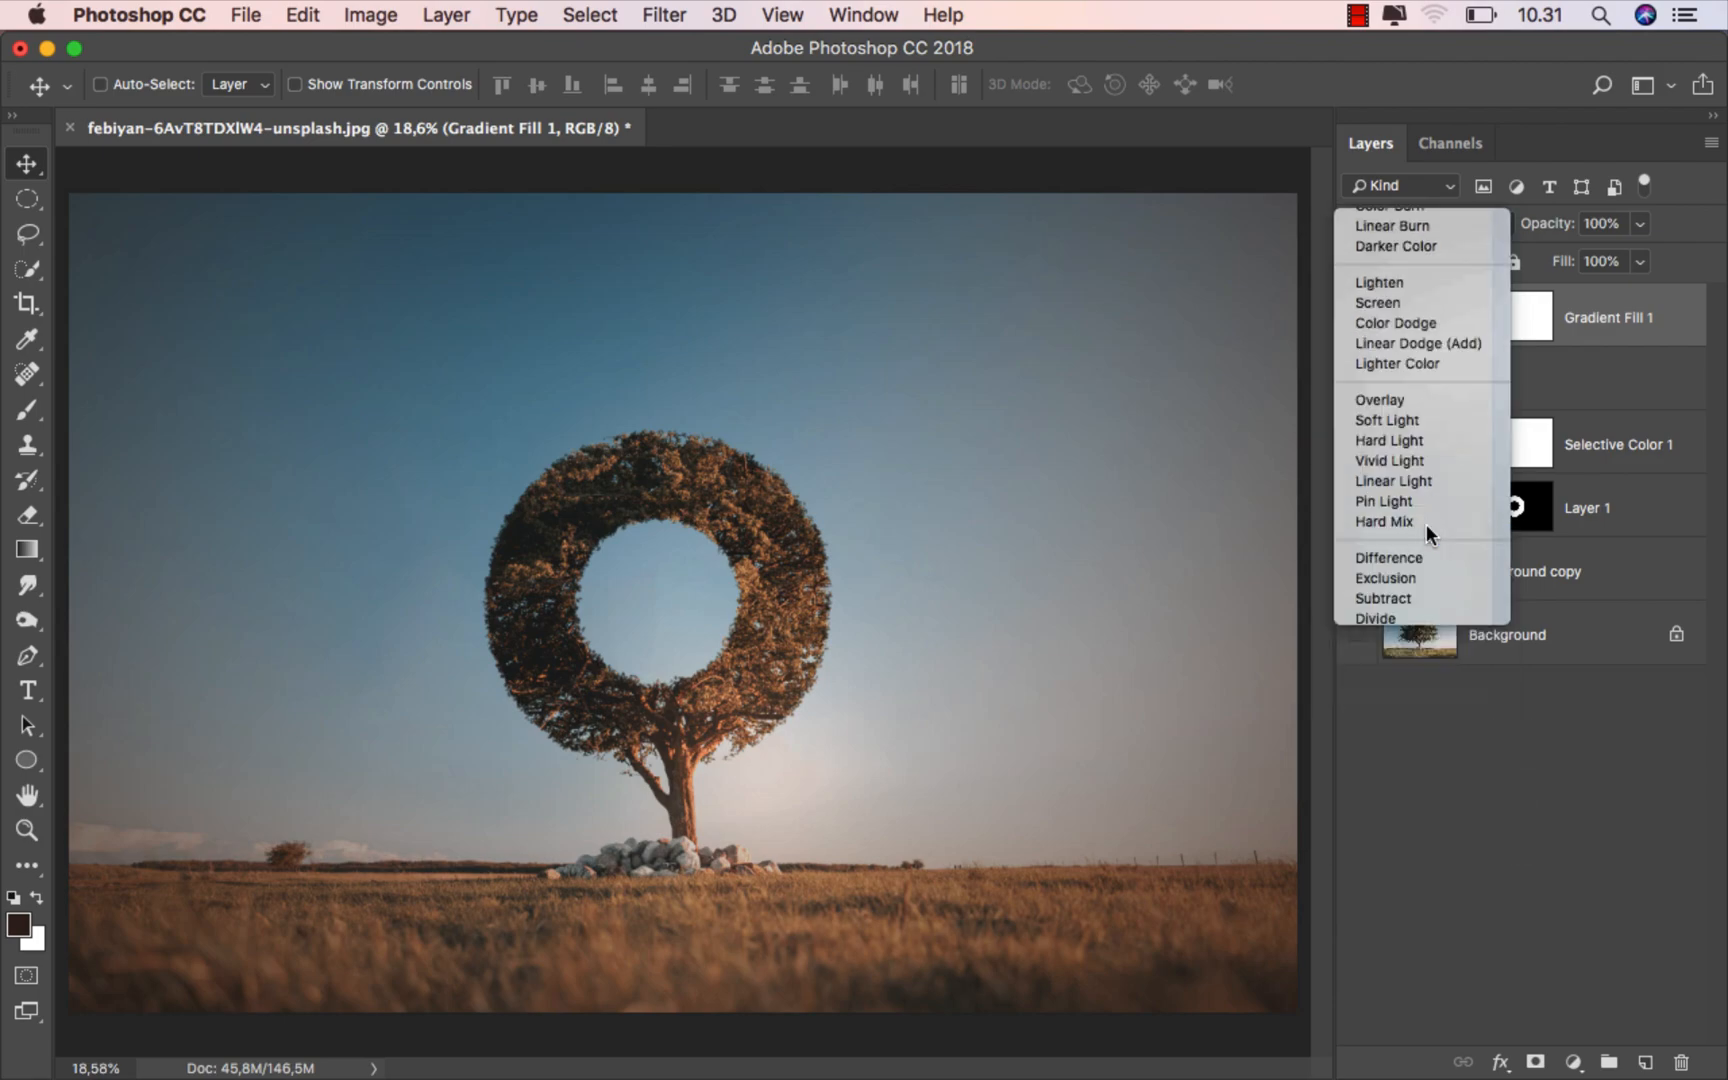
{"action": "left_click", "coordinate": [1428, 533]}
{"action": "left_click", "coordinate": [1358, 317]}
{"action": "left_click", "coordinate": [1358, 317]}
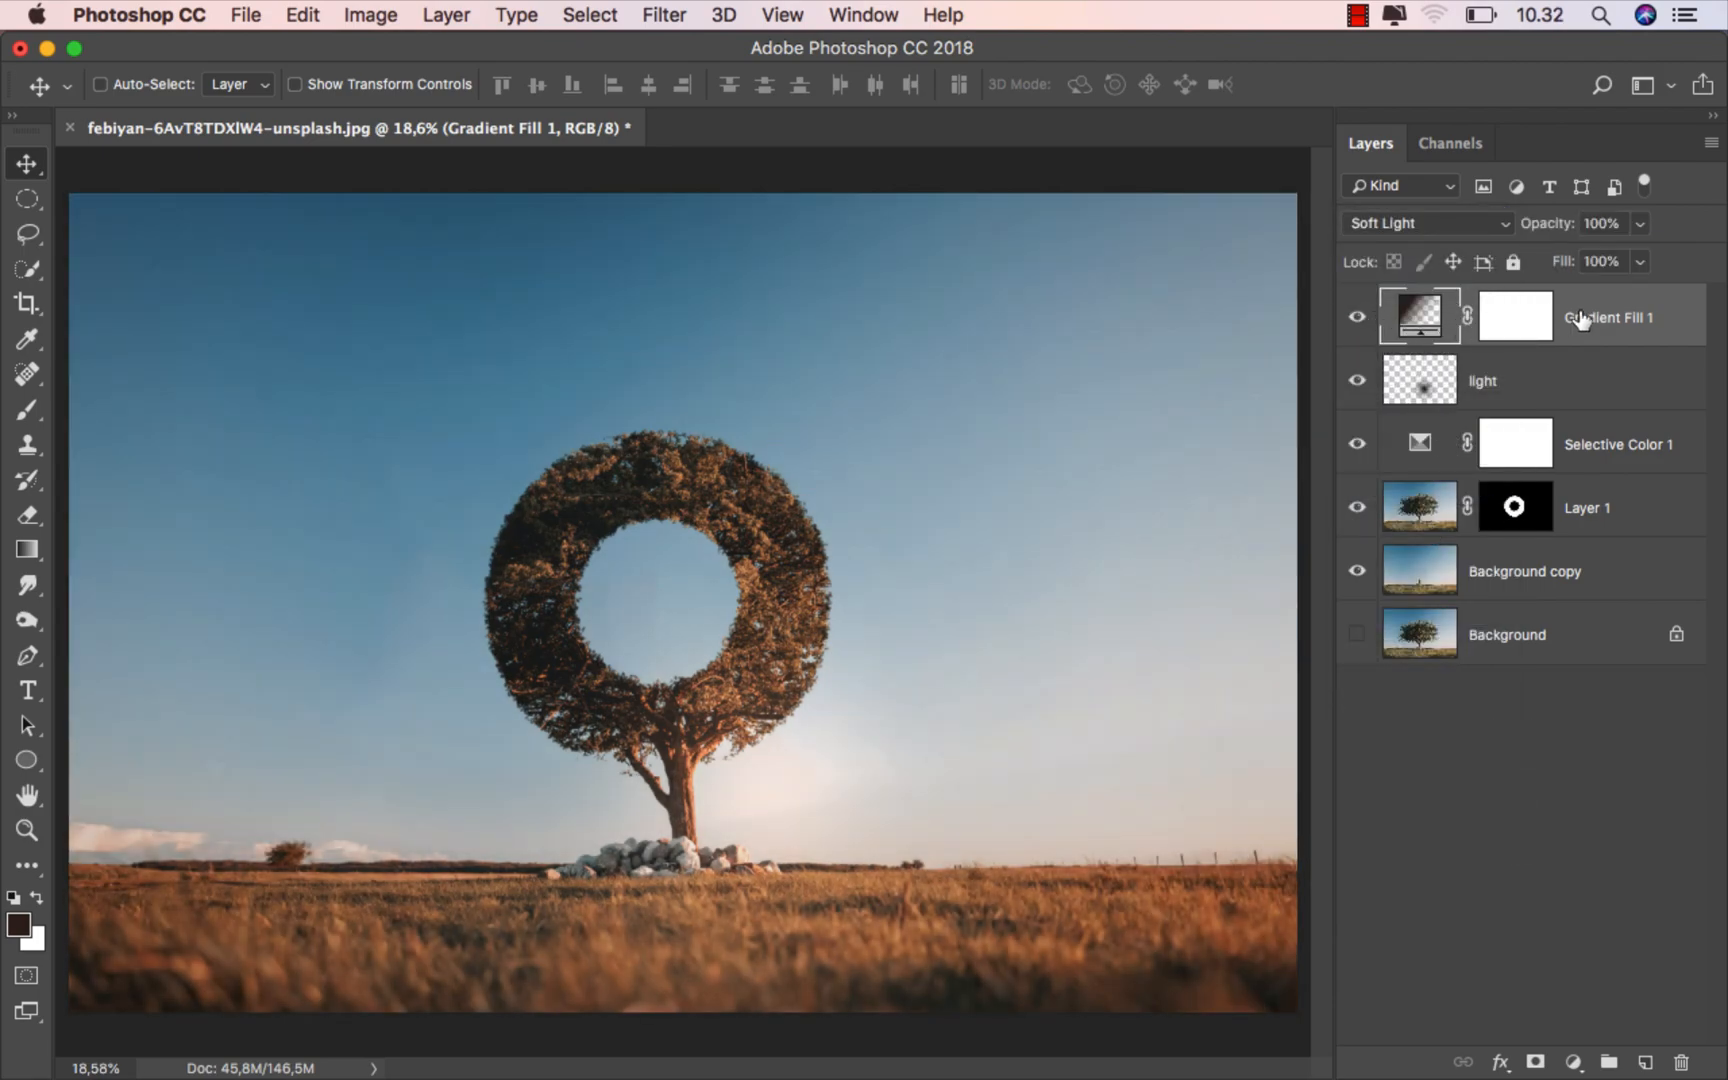
- Add a new layer named "text" above the gradient fill
{"action": "left_click", "coordinate": [1641, 1058]}
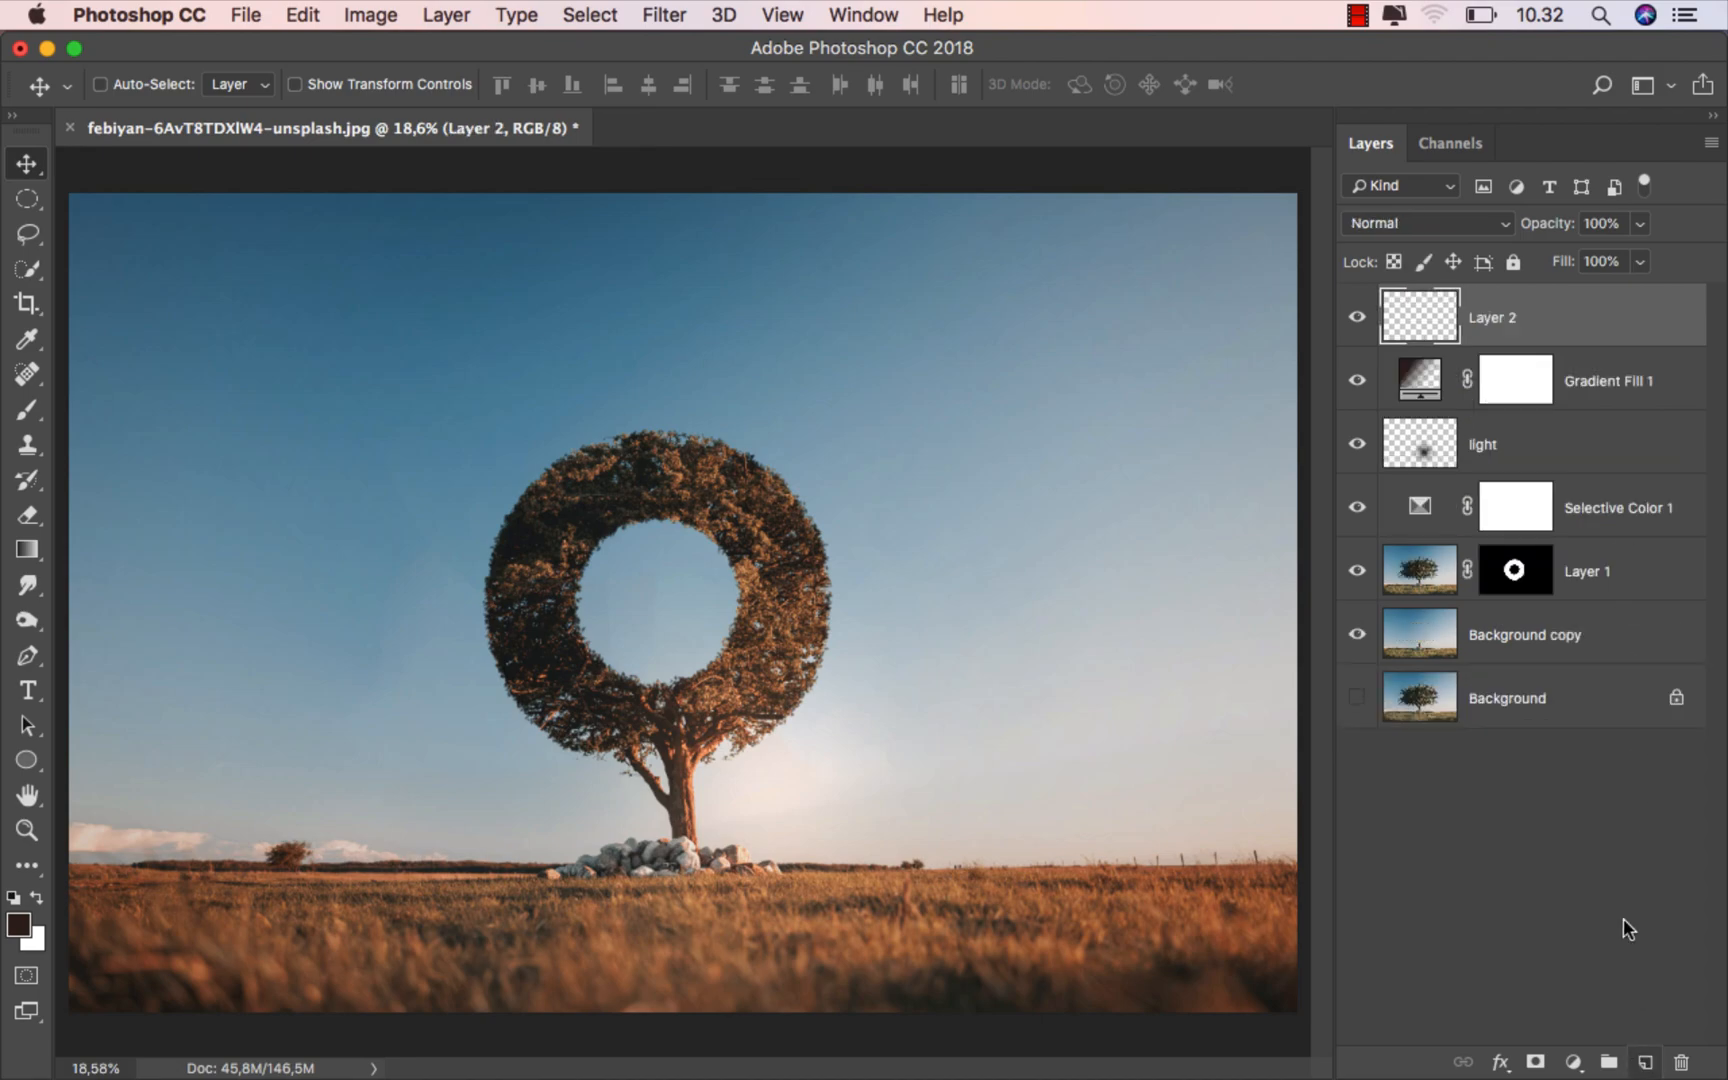
{"action": "type", "text": "text"}
{"action": "key", "text": "Return"}
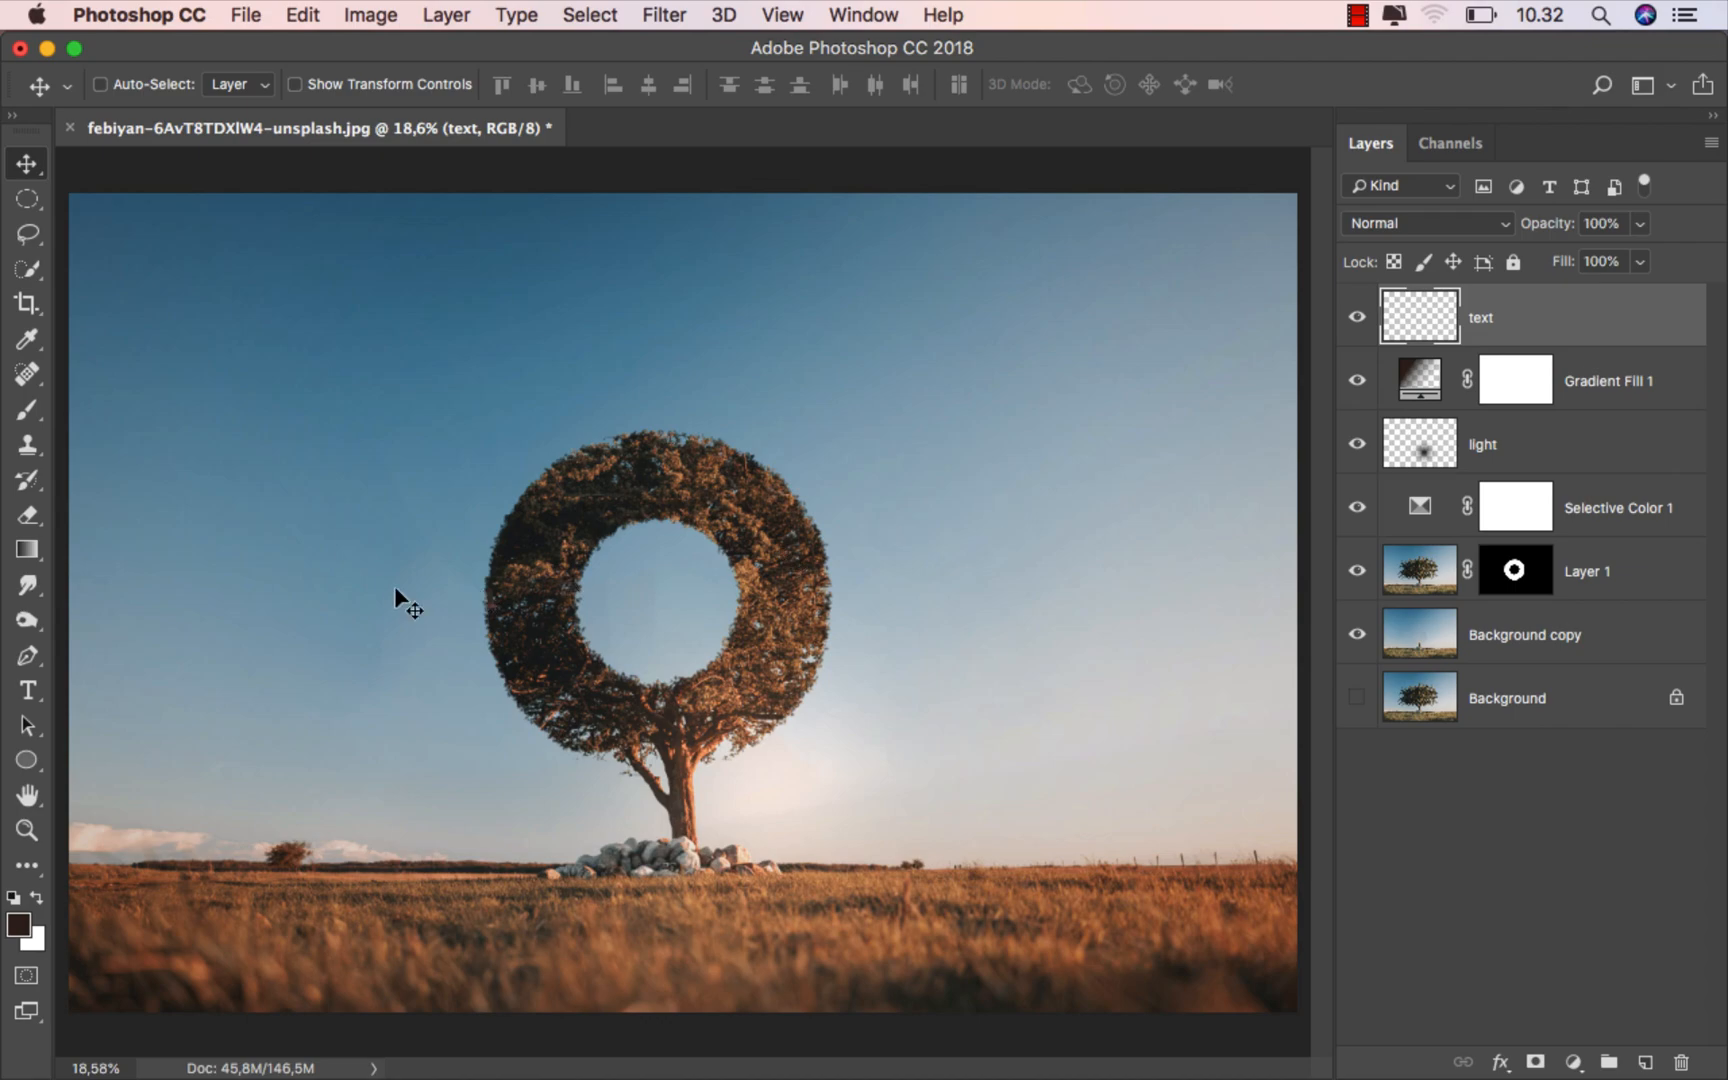
- Set the foreground colour for the type to a brown sampled from the image (8b5427)
{"action": "left_click", "coordinate": [36, 689]}
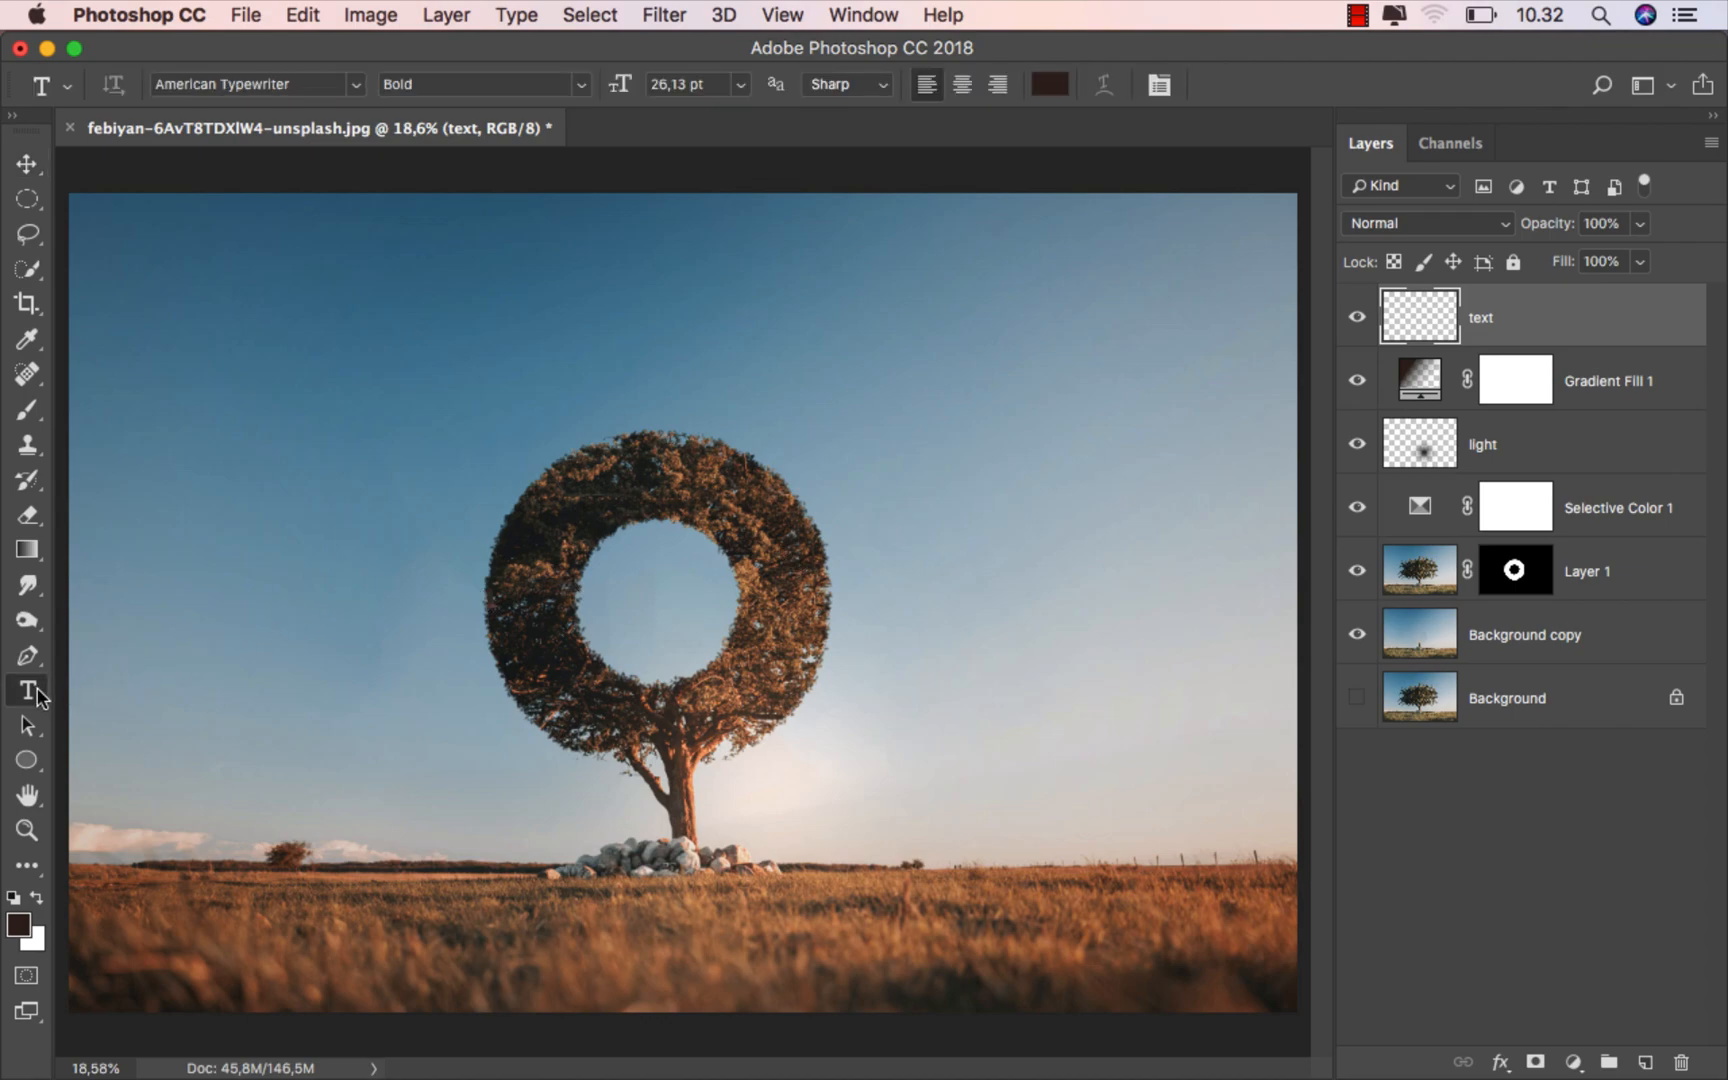
{"action": "left_click", "coordinate": [20, 926]}
{"action": "left_click", "coordinate": [572, 910]}
{"action": "left_click_drag", "start_coordinate": [573, 903], "coordinate": [584, 906]}
{"action": "mouse_move", "coordinate": [1180, 691]}
{"action": "left_mouse_down"}
{"action": "mouse_move", "coordinate": [1187, 669]}
{"action": "mouse_move", "coordinate": [1189, 702]}
{"action": "left_mouse_up"}
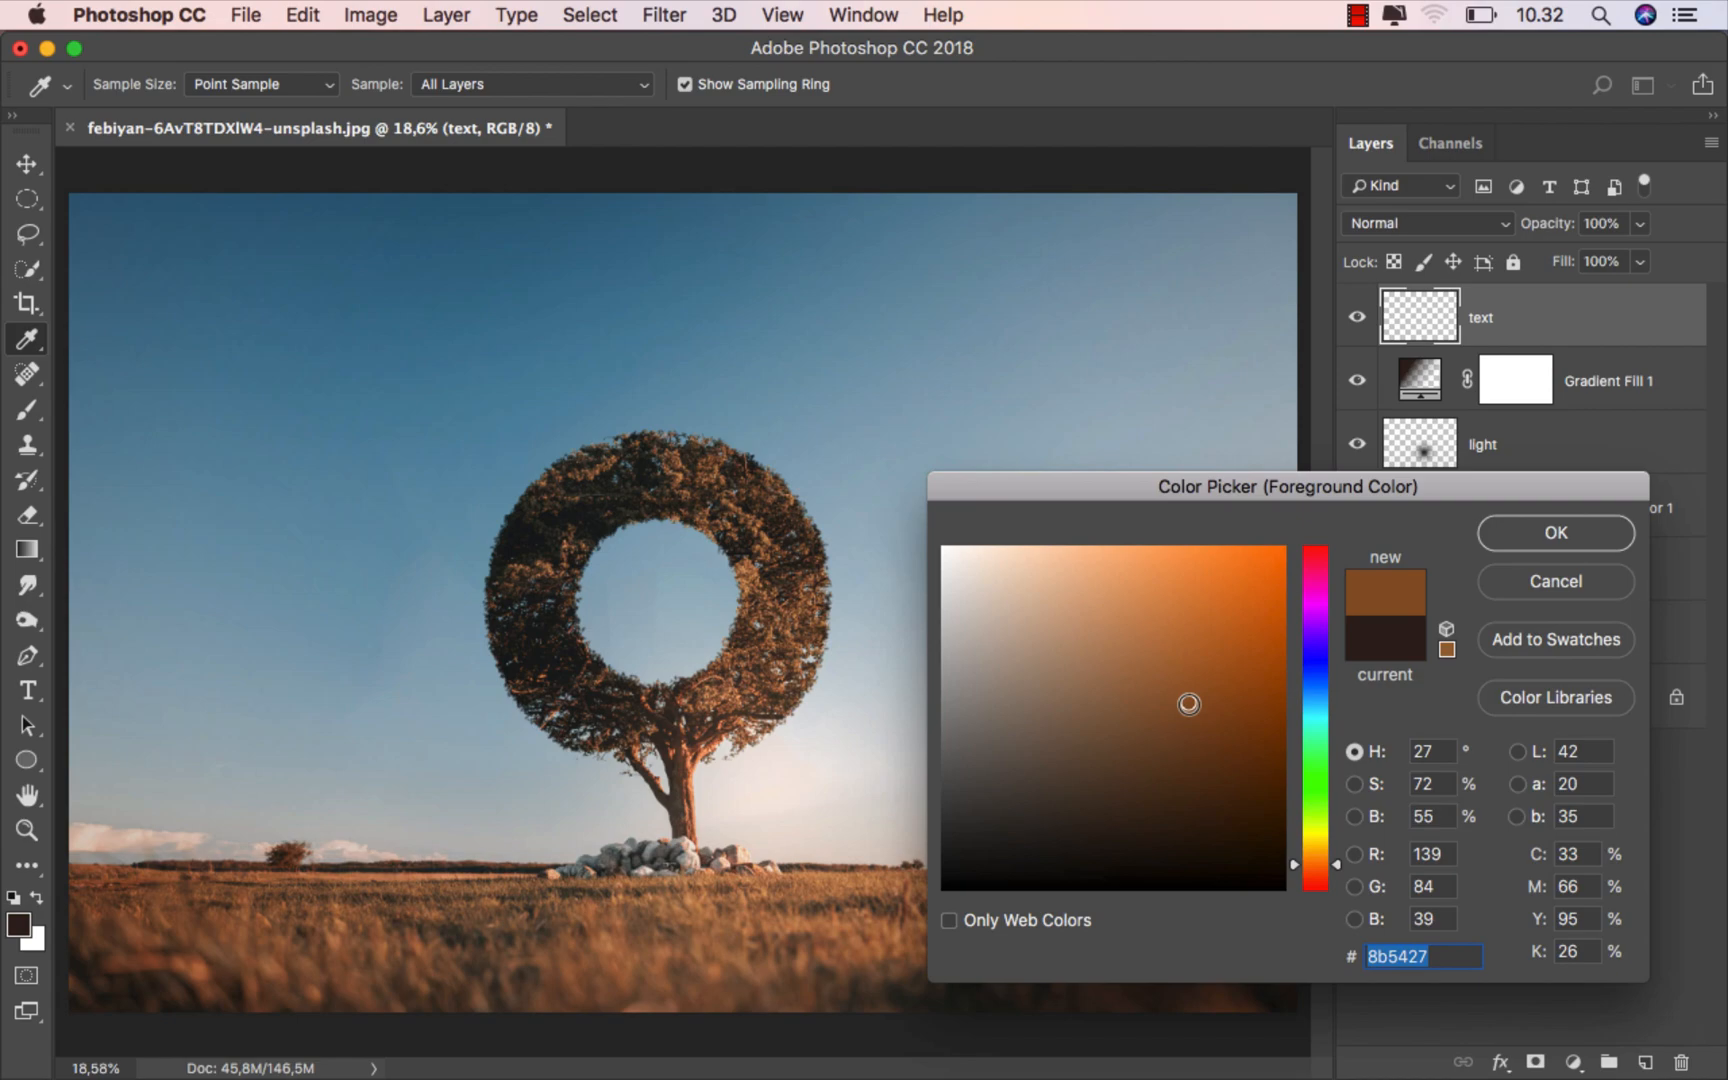
{"action": "left_click", "coordinate": [1553, 538]}
{"action": "key", "text": "t"}
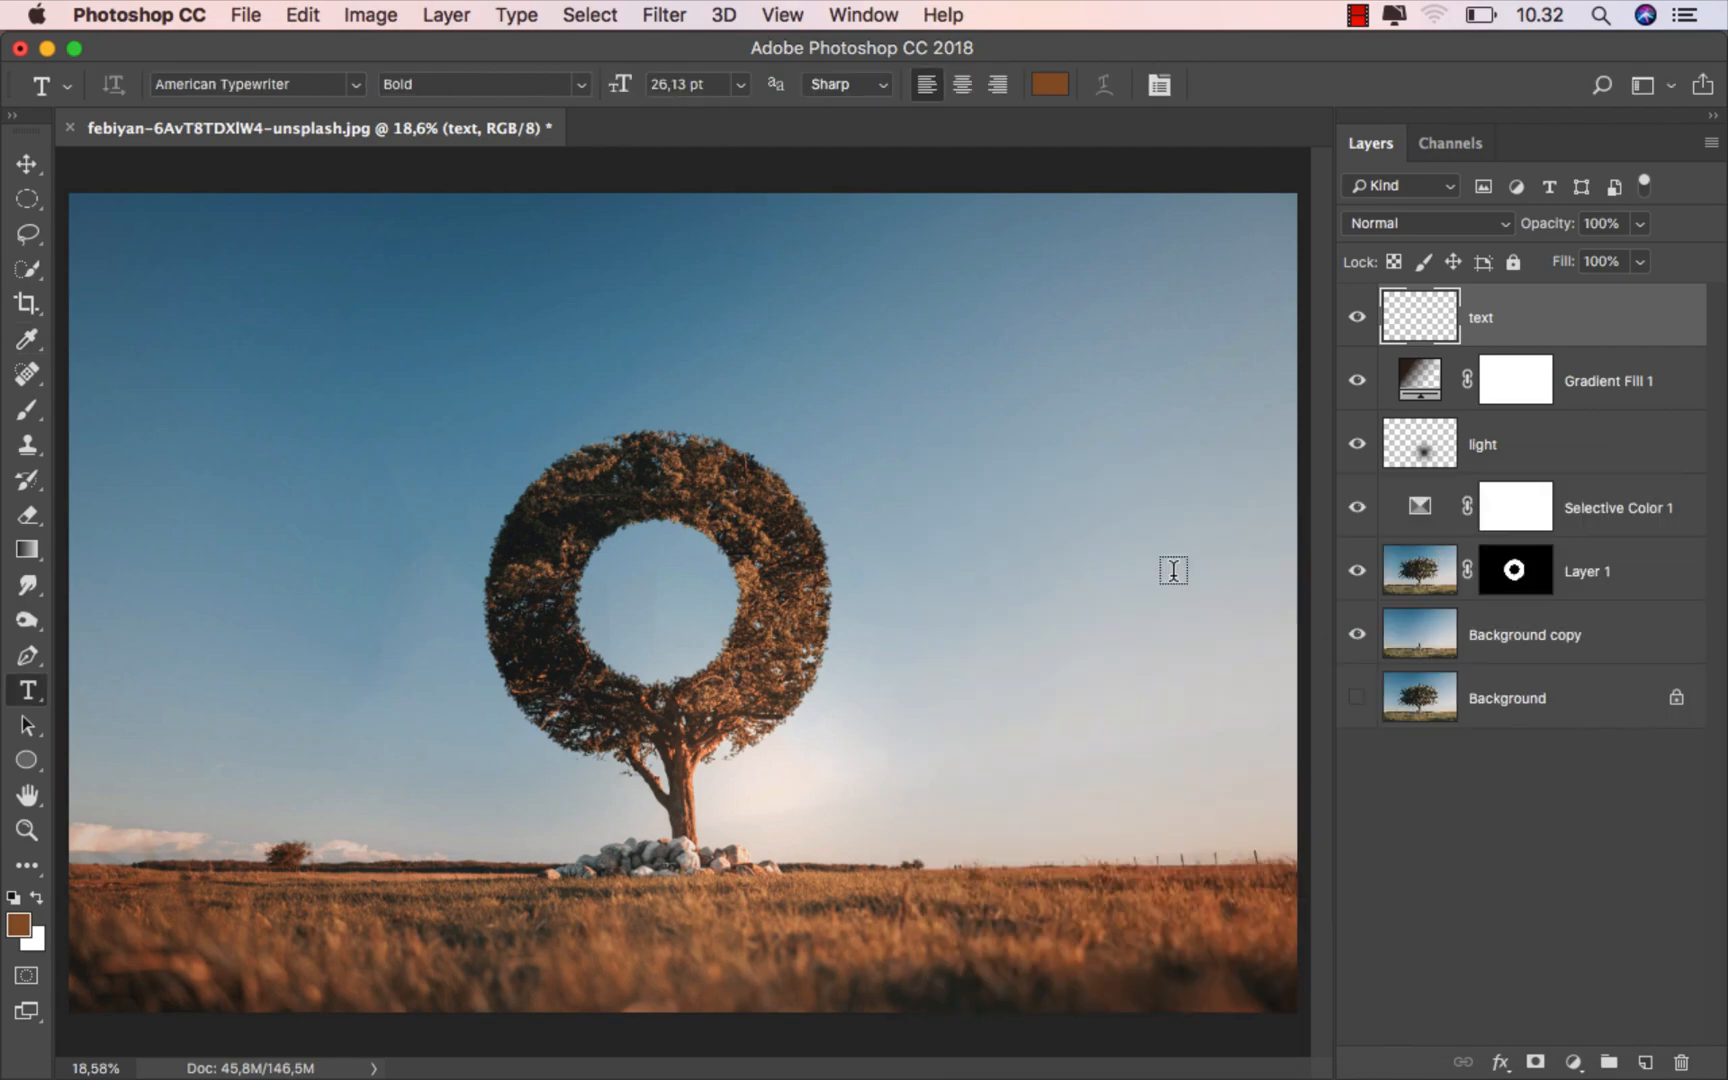
- Add the number "2" in American Typewriter Bold in the sky left of the ring-shaped crown
{"action": "left_click", "coordinate": [315, 541]}
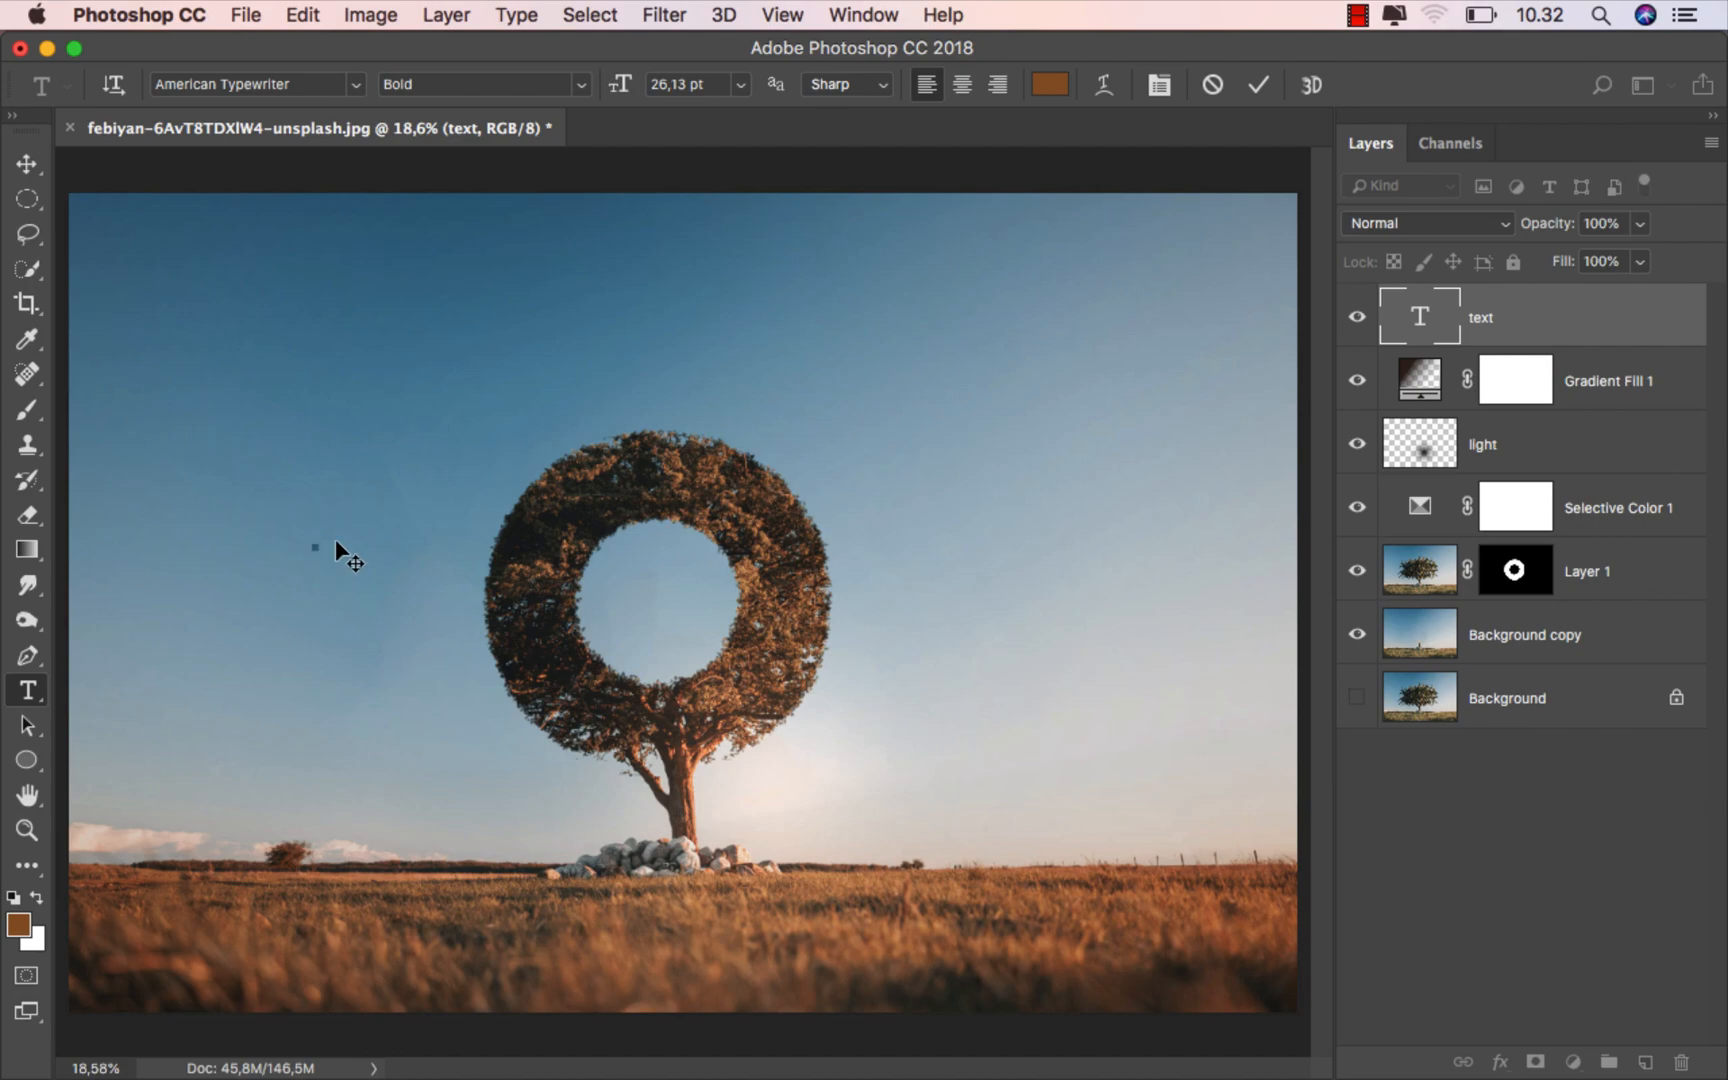
{"action": "left_click_drag", "start_coordinate": [620, 90], "coordinate": [705, 93]}
{"action": "type", "text": "2"}
{"action": "left_click", "coordinate": [28, 168]}
{"action": "left_click_drag", "start_coordinate": [335, 504], "coordinate": [367, 504]}
- Scale the 2 up to about 579% and move it so it overlaps the left edge of the crown
{"action": "key", "text": "super+t"}
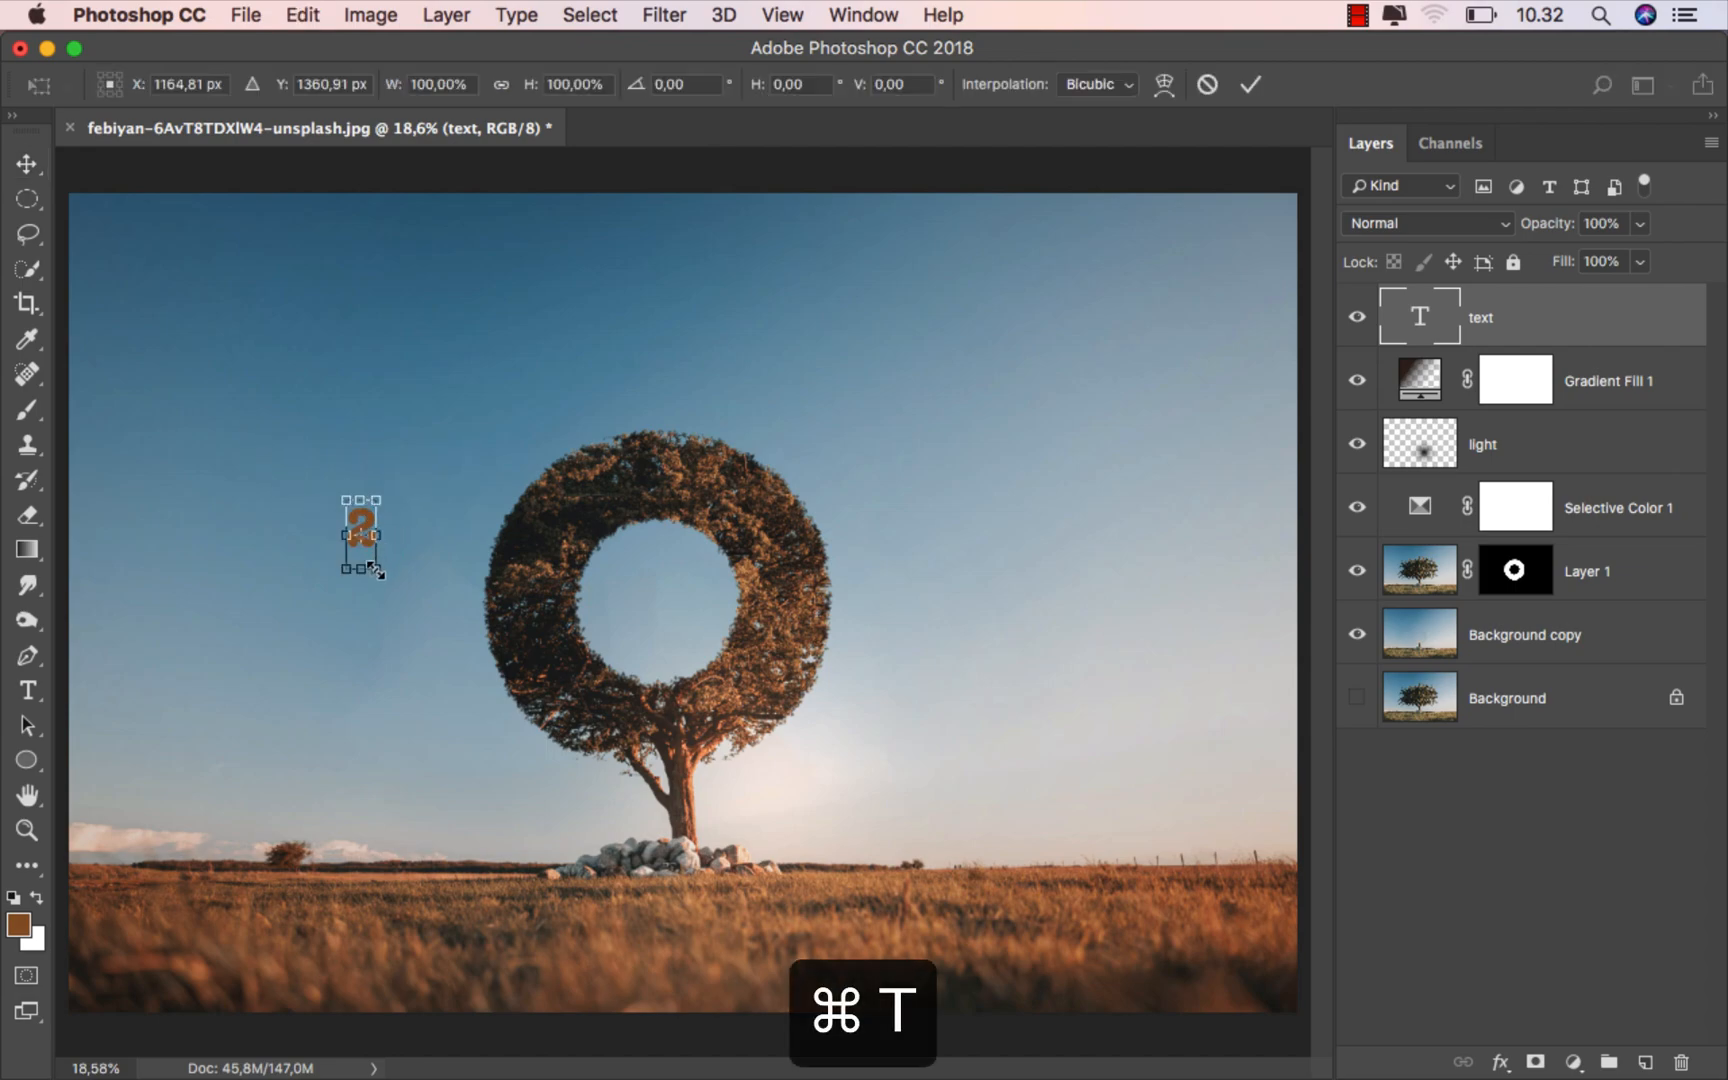
{"action": "left_click_drag", "start_coordinate": [376, 571], "coordinate": [634, 659]}
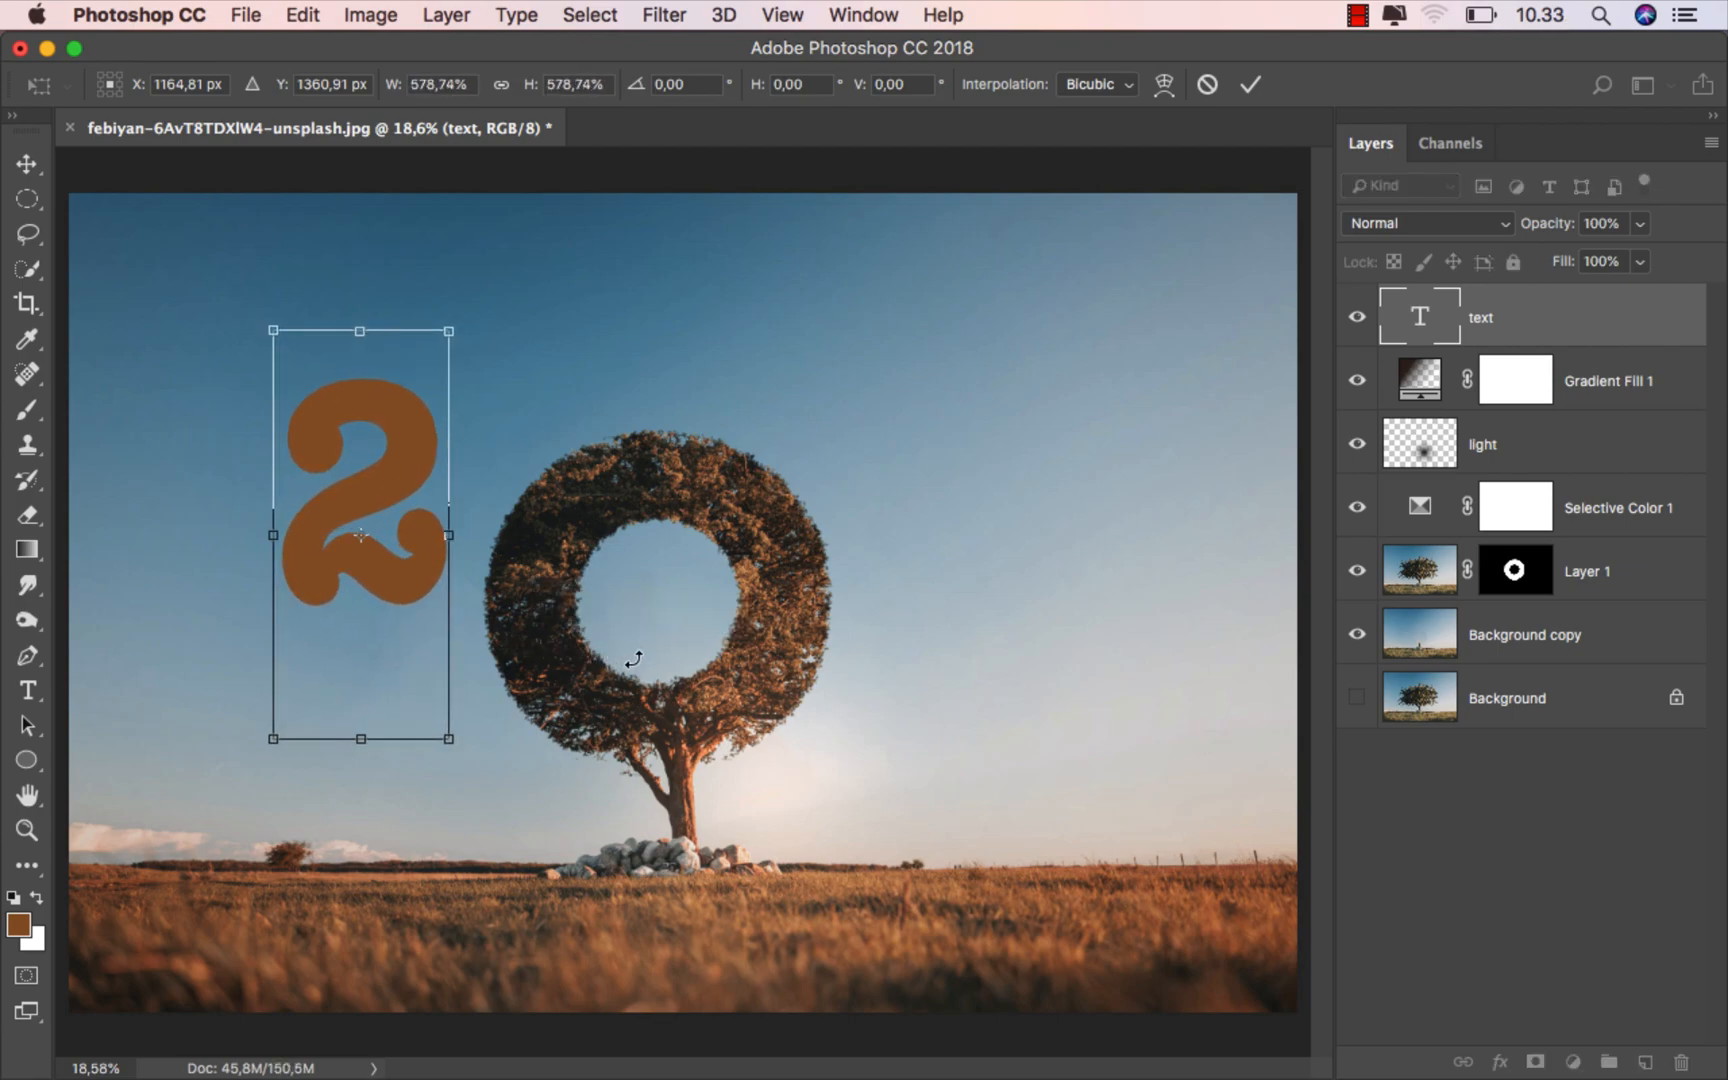
{"action": "left_click_drag", "start_coordinate": [366, 468], "coordinate": [399, 527]}
{"action": "left_click", "coordinate": [1250, 84]}
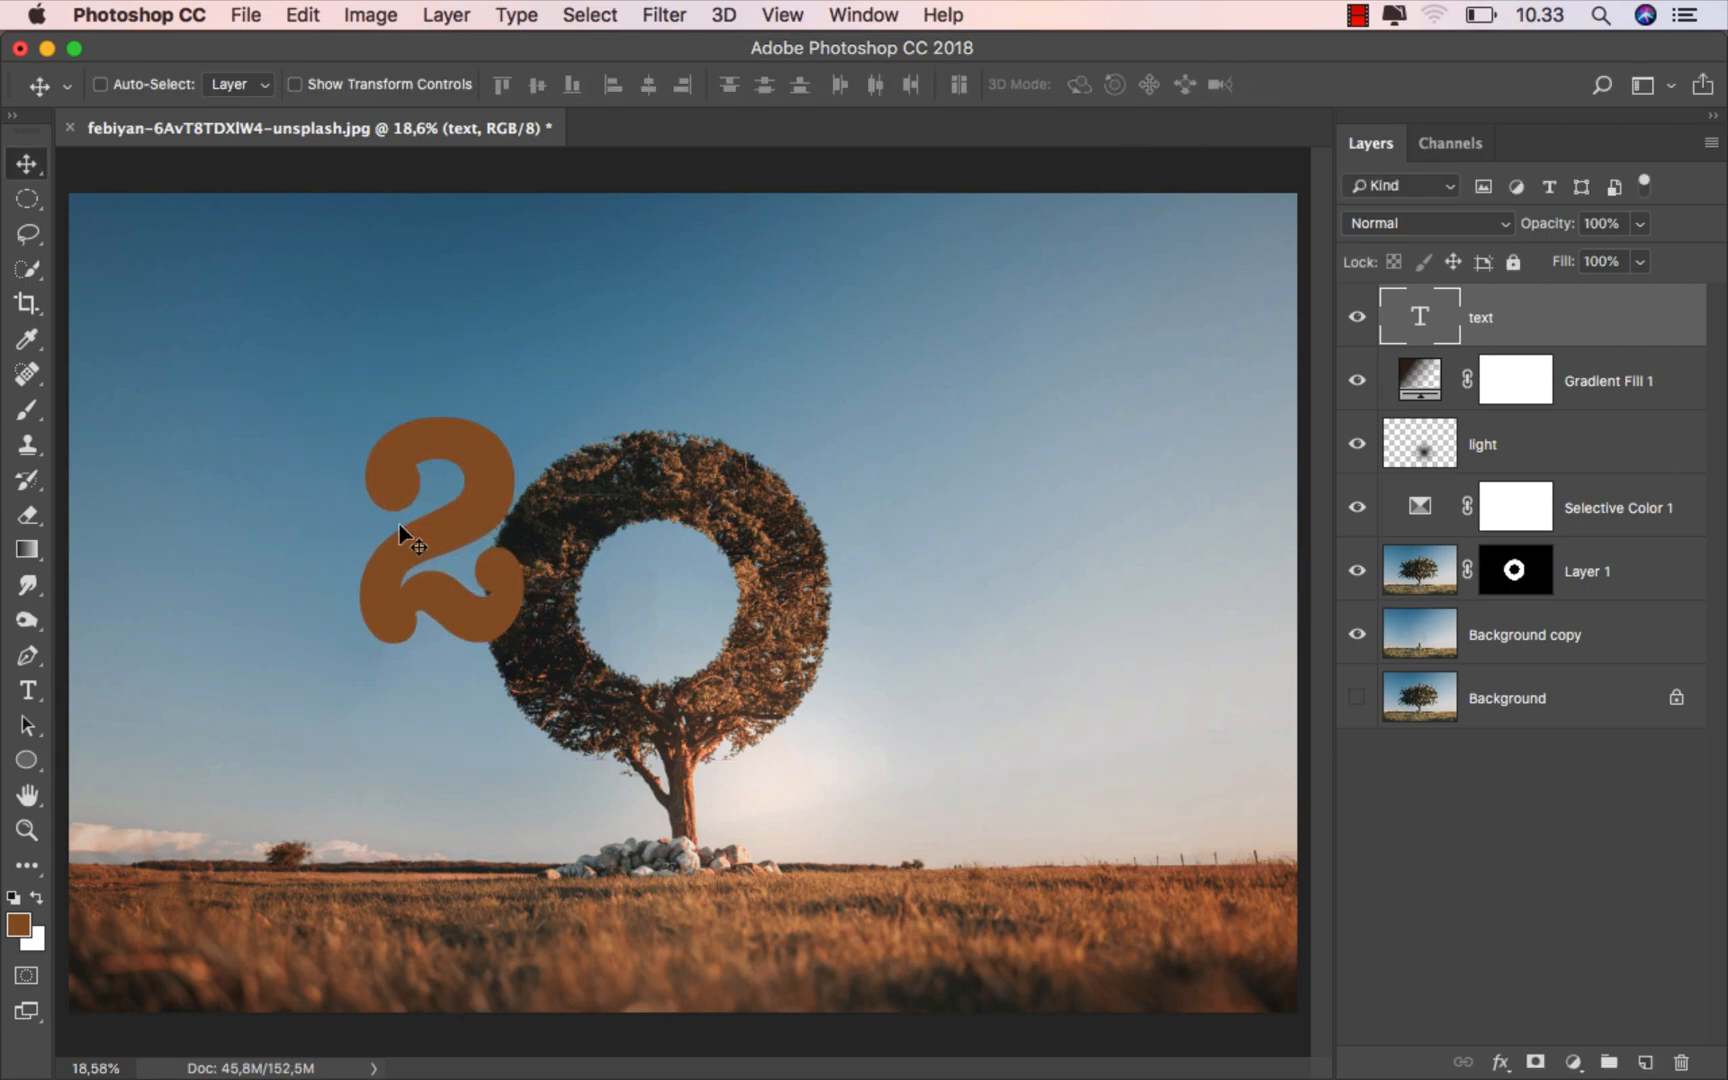
- Move the text layer directly below Layer 1 and enlarge the 2 to about 146%, partly behind the crown
{"action": "left_click_drag", "start_coordinate": [1540, 325], "coordinate": [1512, 600]}
{"action": "left_click_drag", "start_coordinate": [509, 549], "coordinate": [508, 549]}
{"action": "key", "text": "super+t"}
{"action": "left_click_drag", "start_coordinate": [516, 368], "coordinate": [600, 286]}
{"action": "left_click_drag", "start_coordinate": [467, 409], "coordinate": [470, 367]}
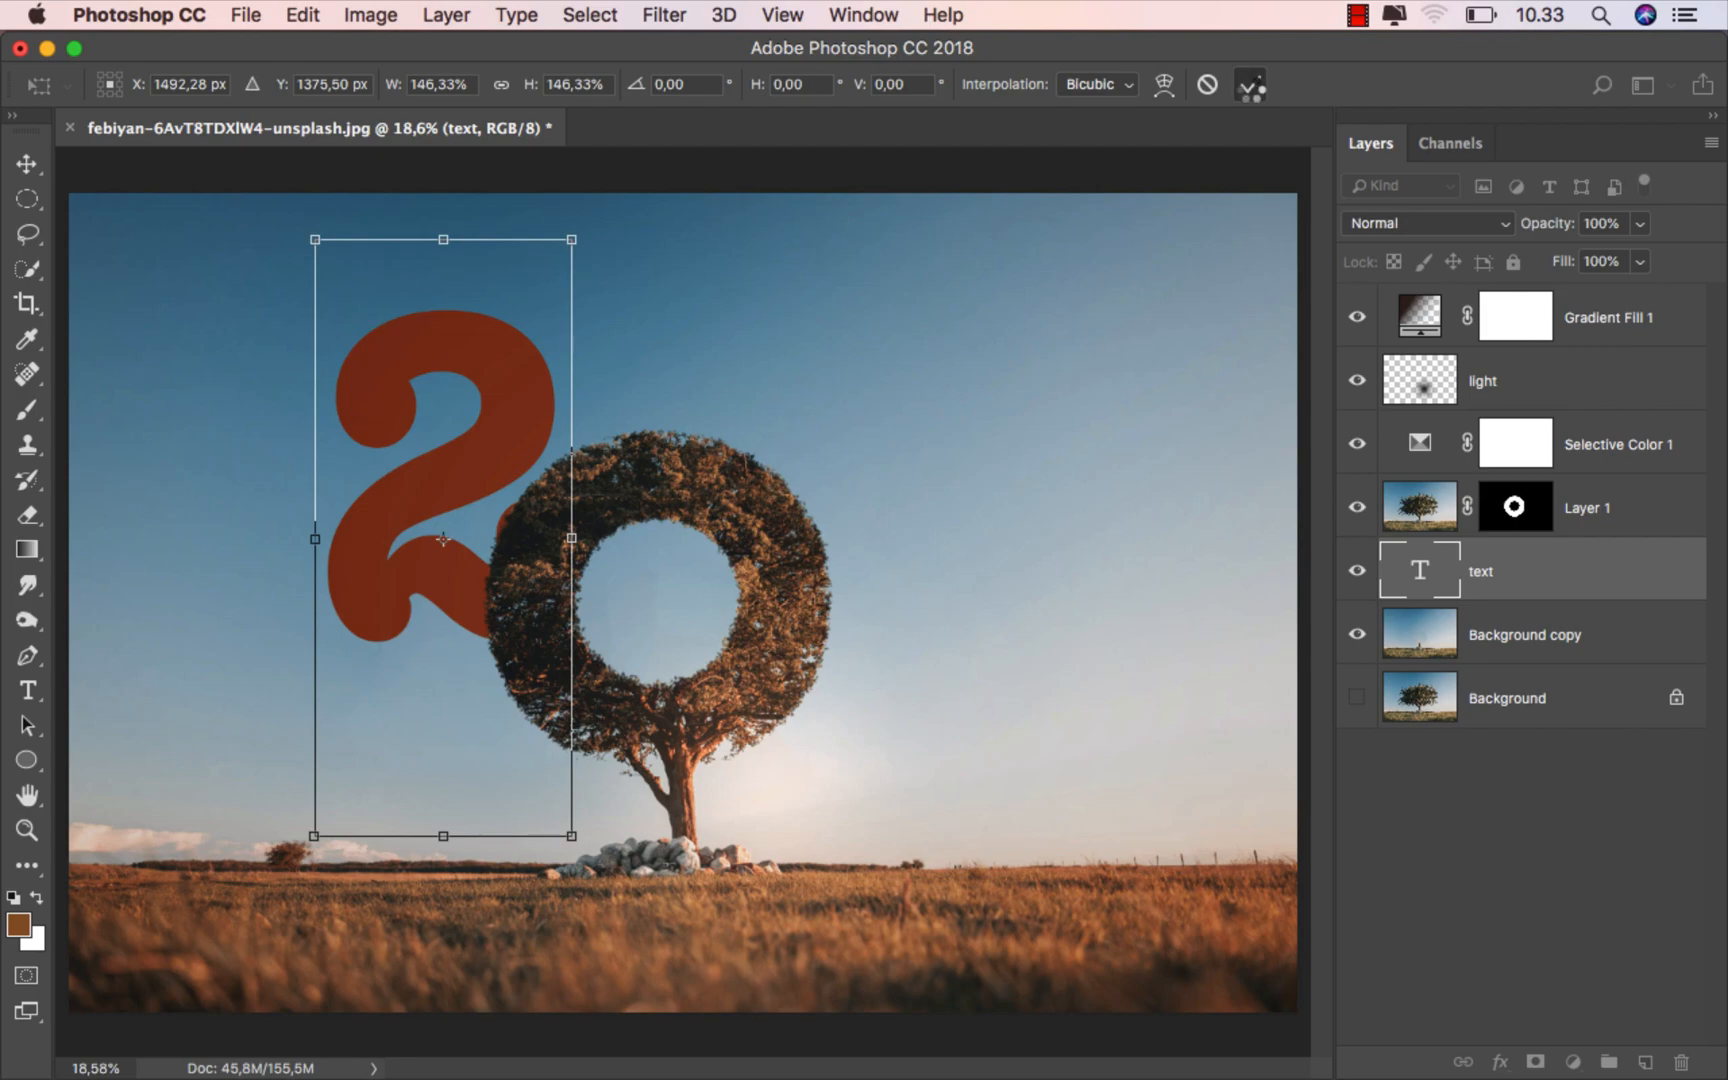
{"action": "left_click", "coordinate": [1250, 84]}
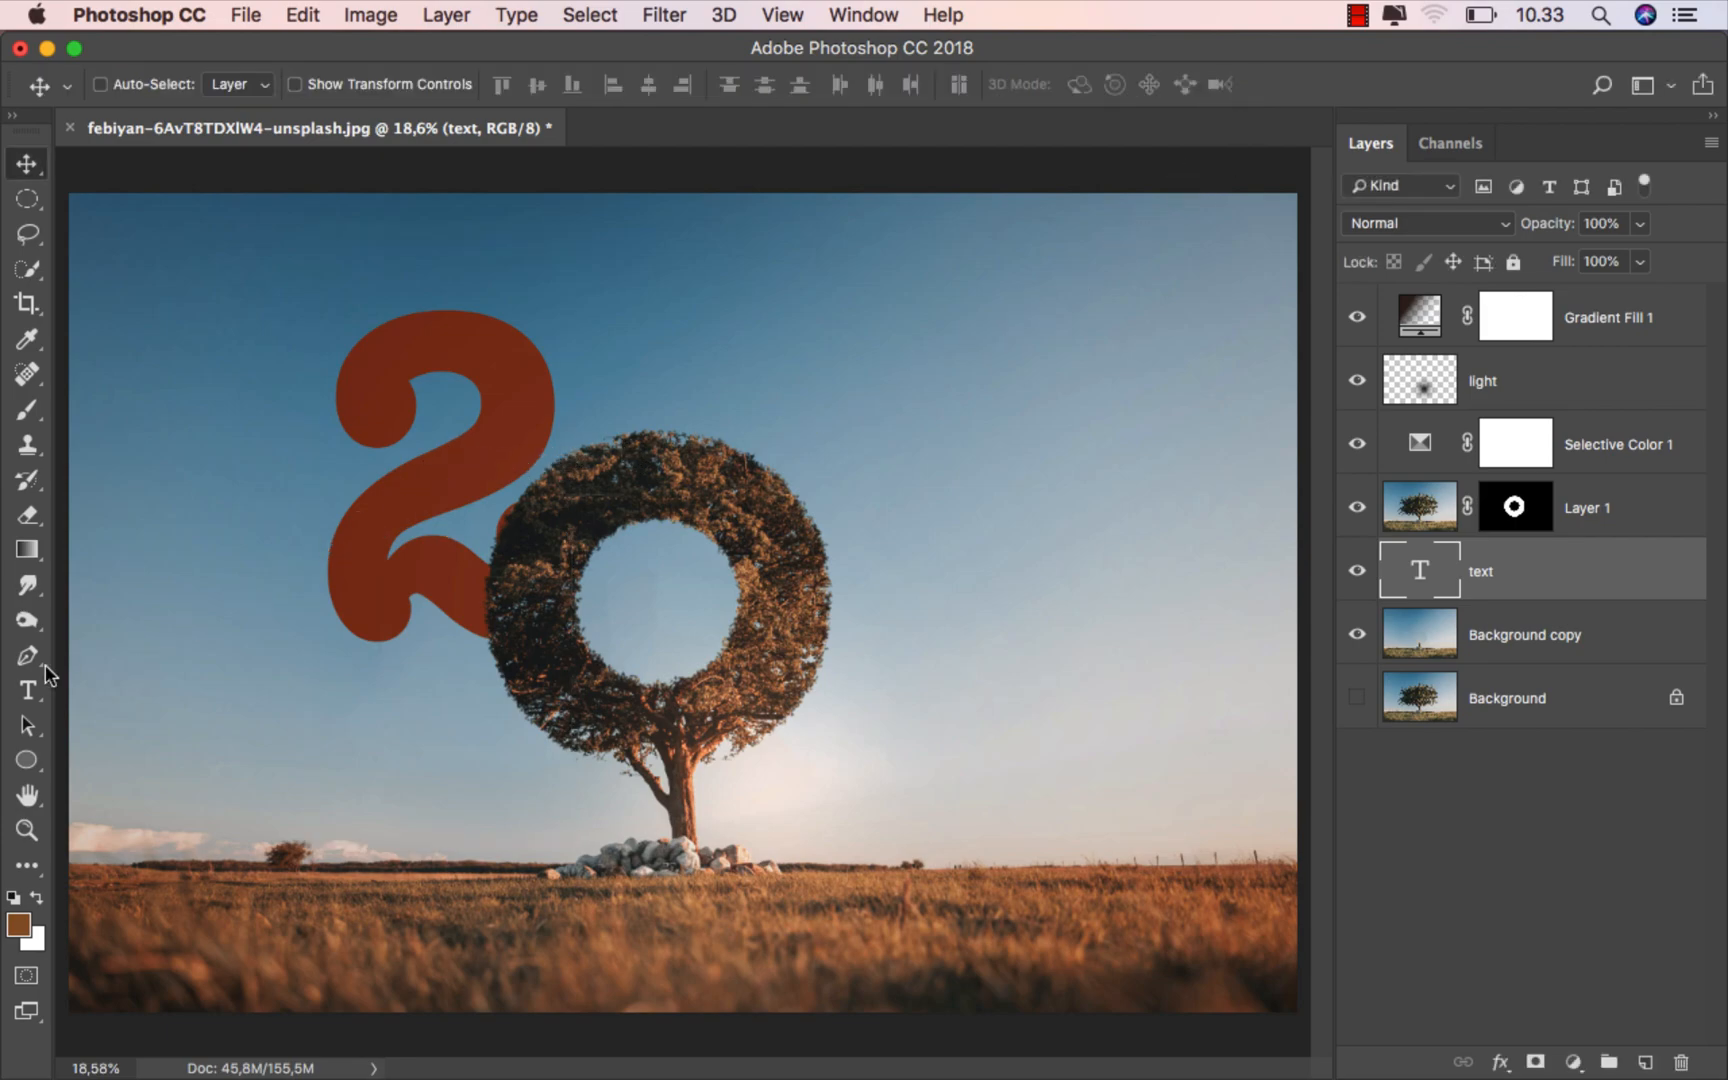
- Try the Semibold font style on the 2 and settle on Regular
{"action": "left_click", "coordinate": [28, 690]}
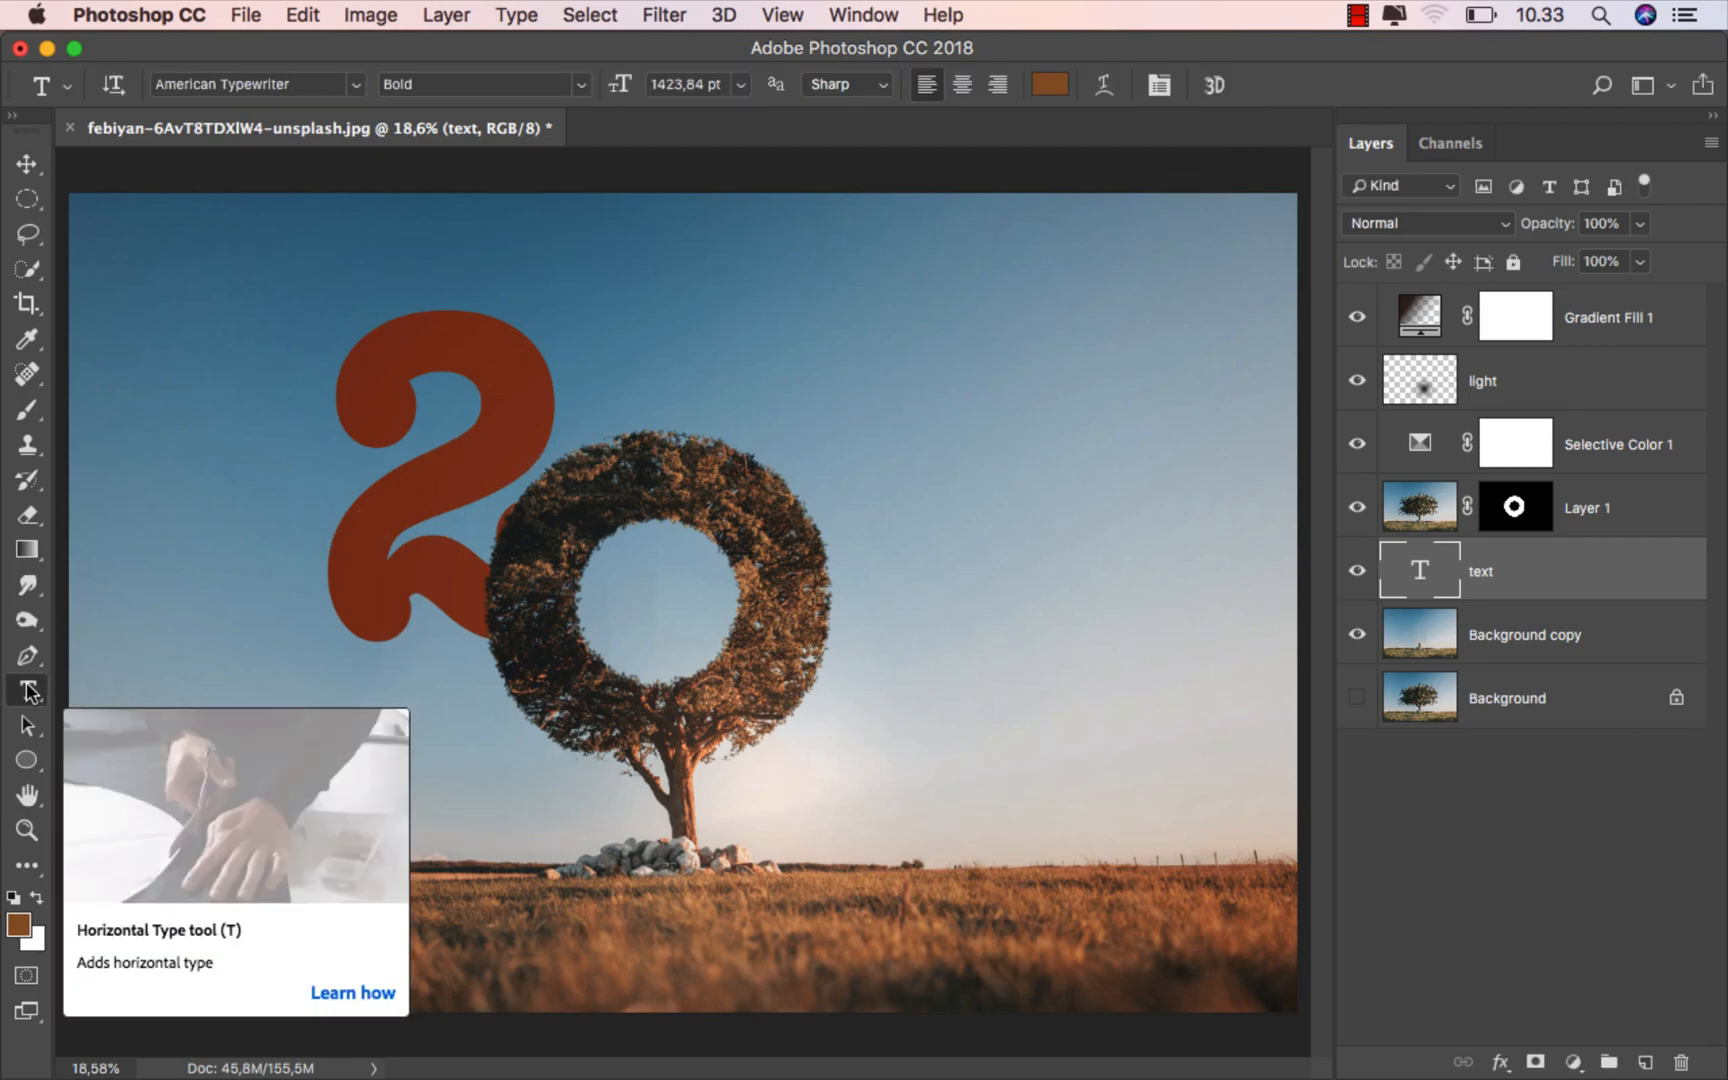
{"action": "left_click", "coordinate": [440, 433]}
{"action": "double_click", "coordinate": [495, 426]}
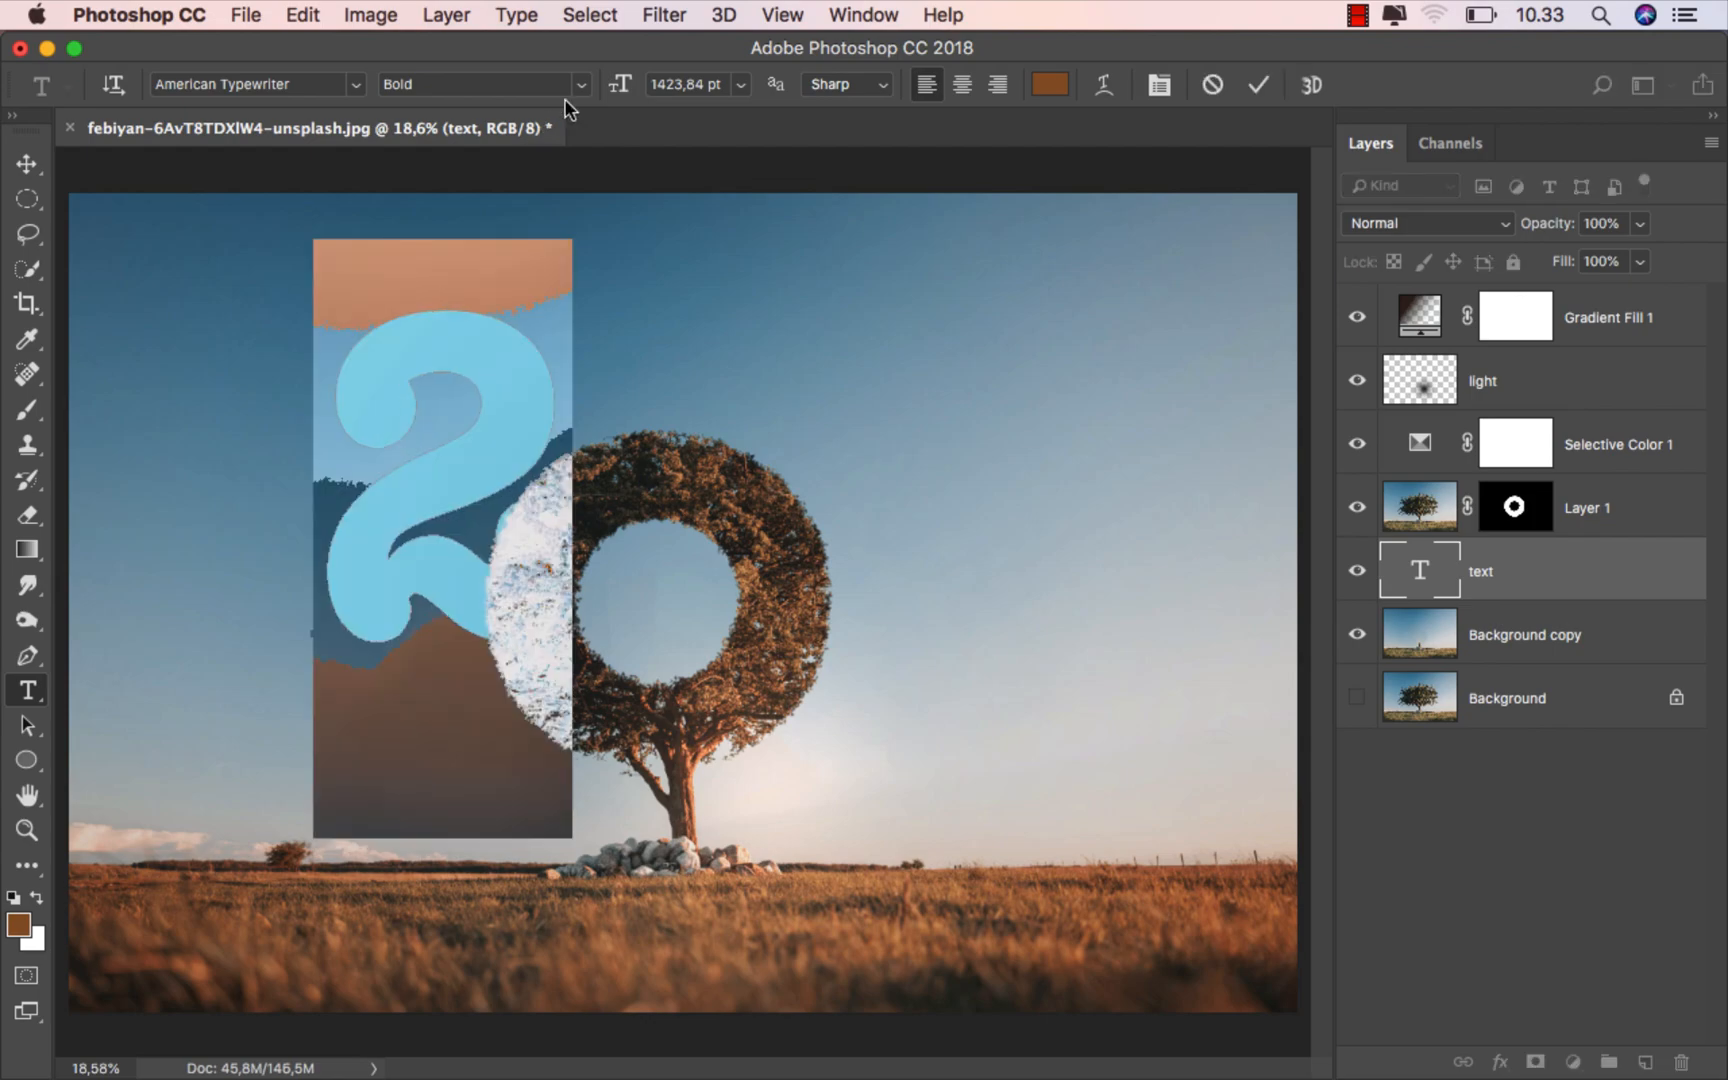
{"action": "left_click", "coordinate": [576, 85]}
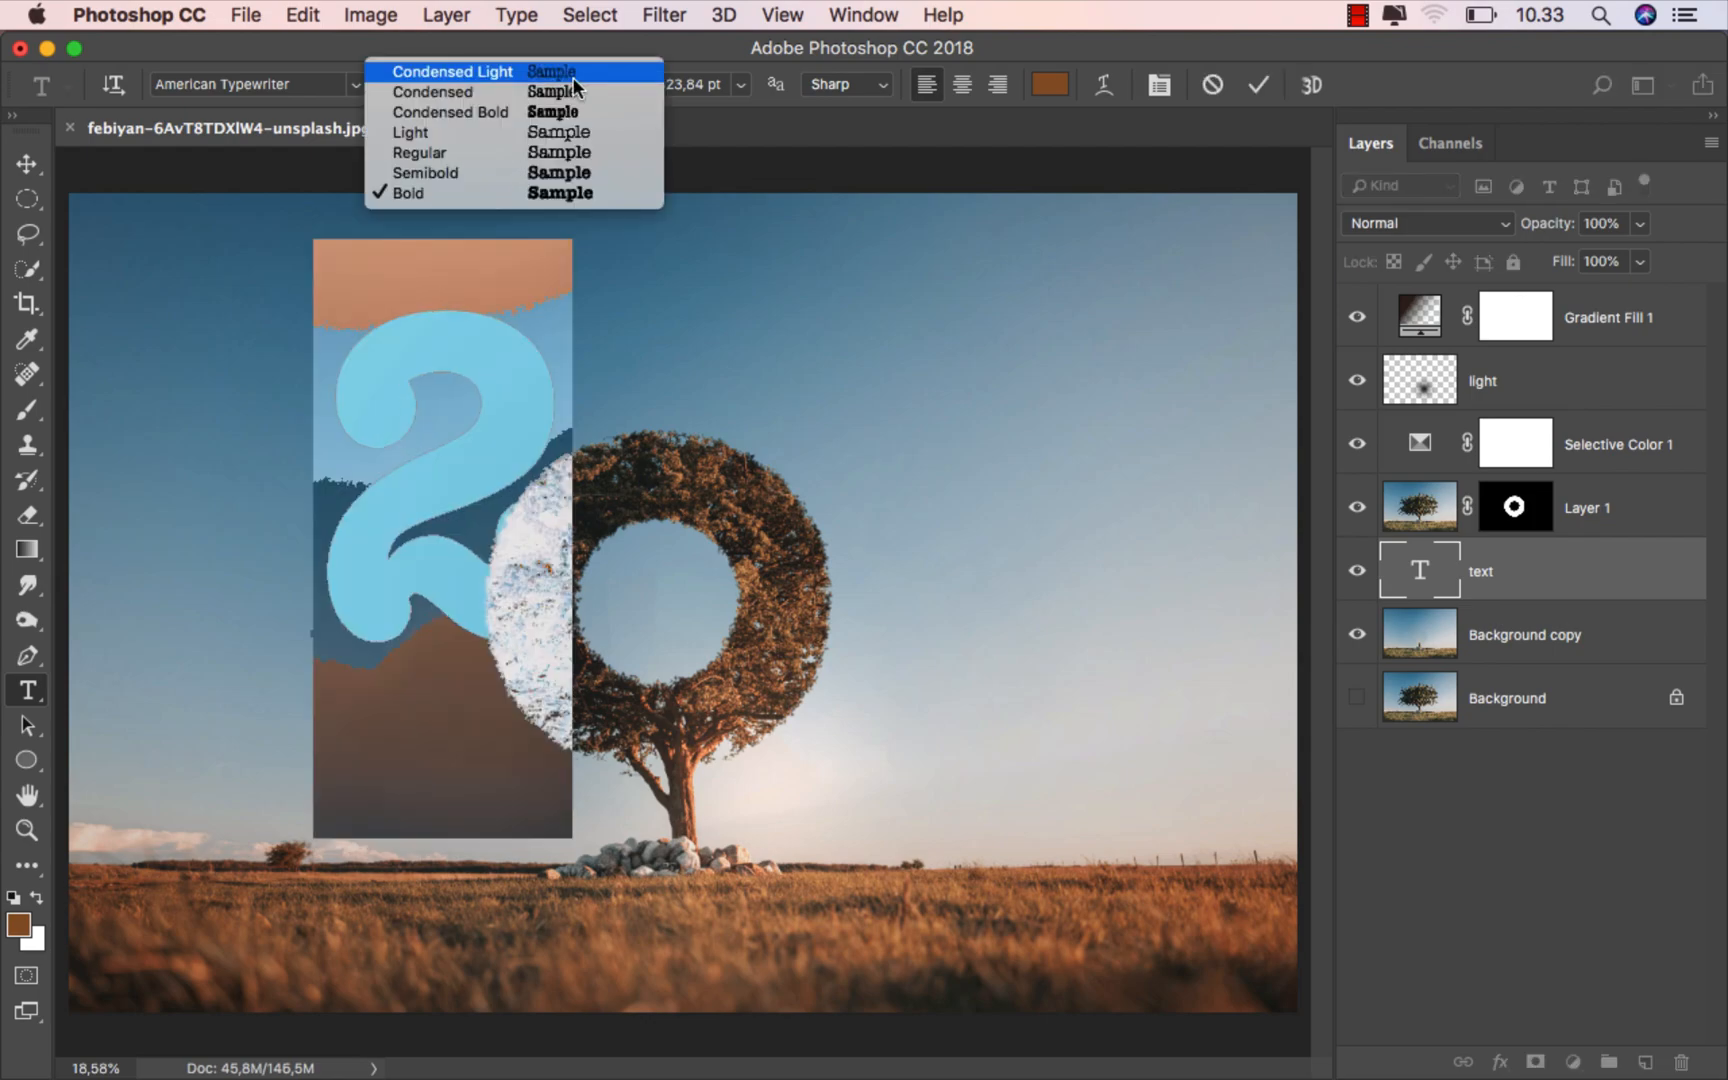
{"action": "left_click", "coordinate": [514, 172]}
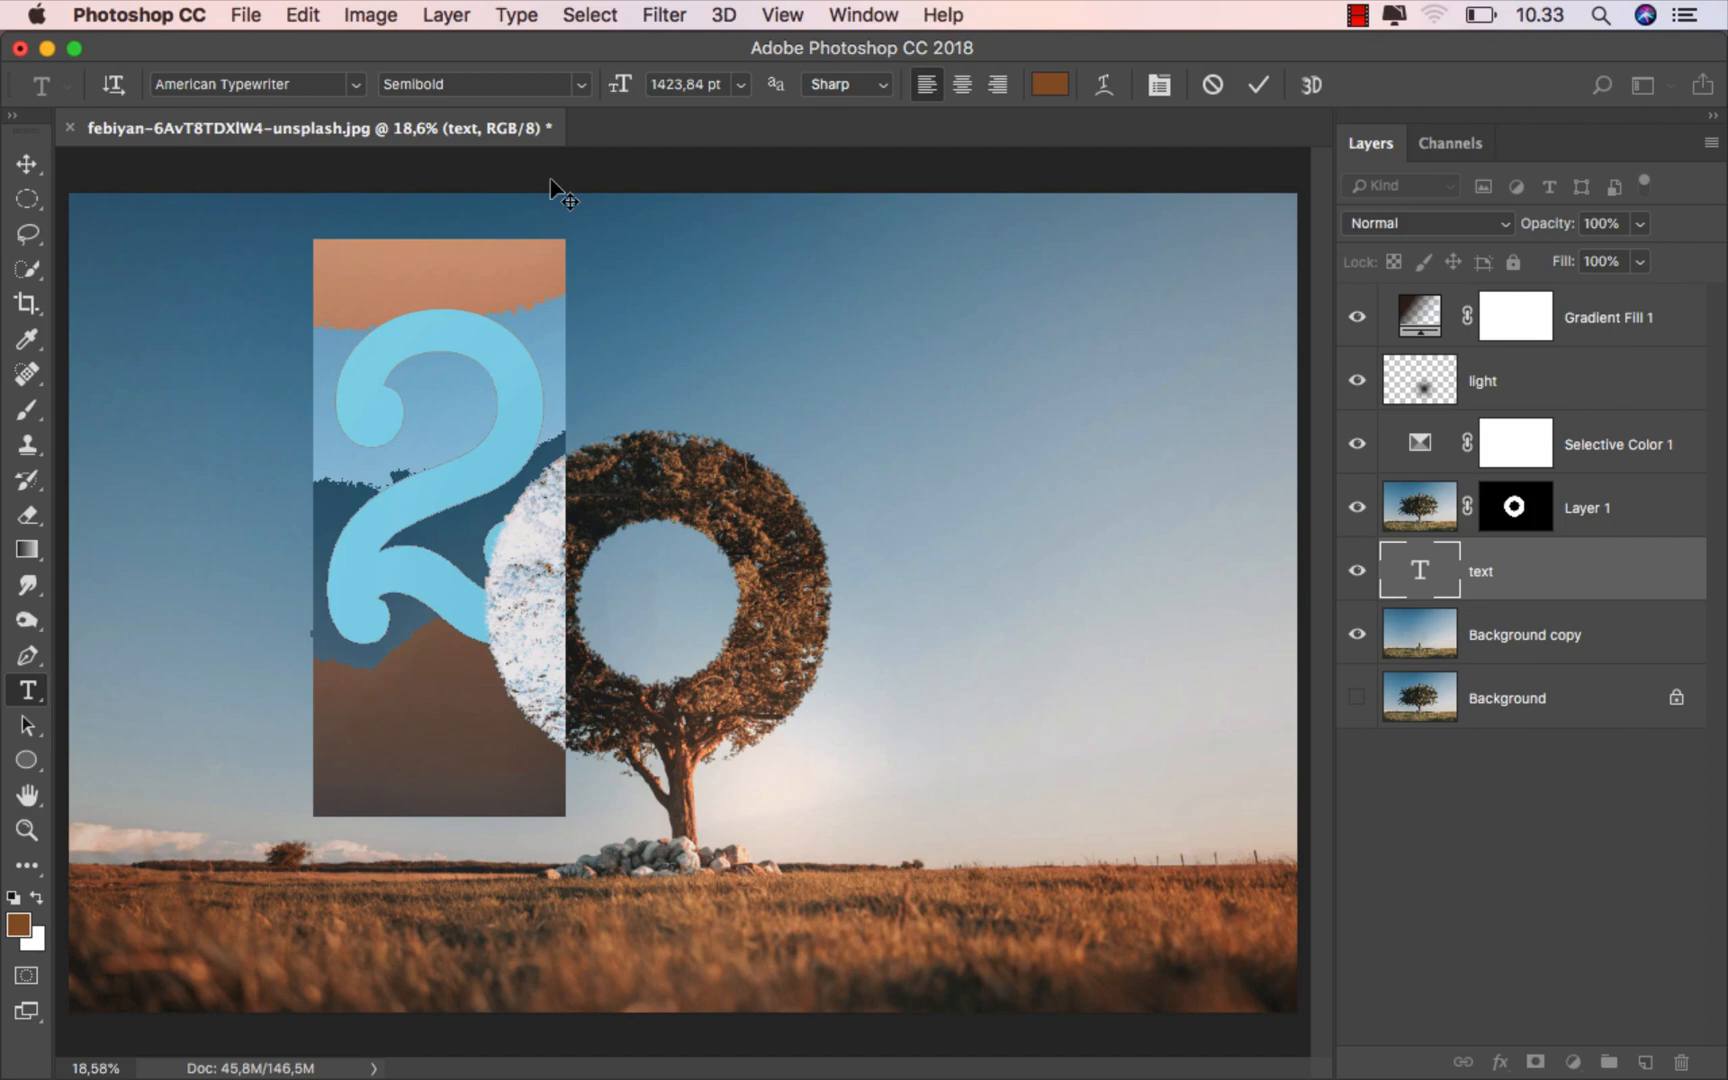
{"action": "left_click", "coordinate": [571, 85]}
{"action": "left_click", "coordinate": [556, 152]}
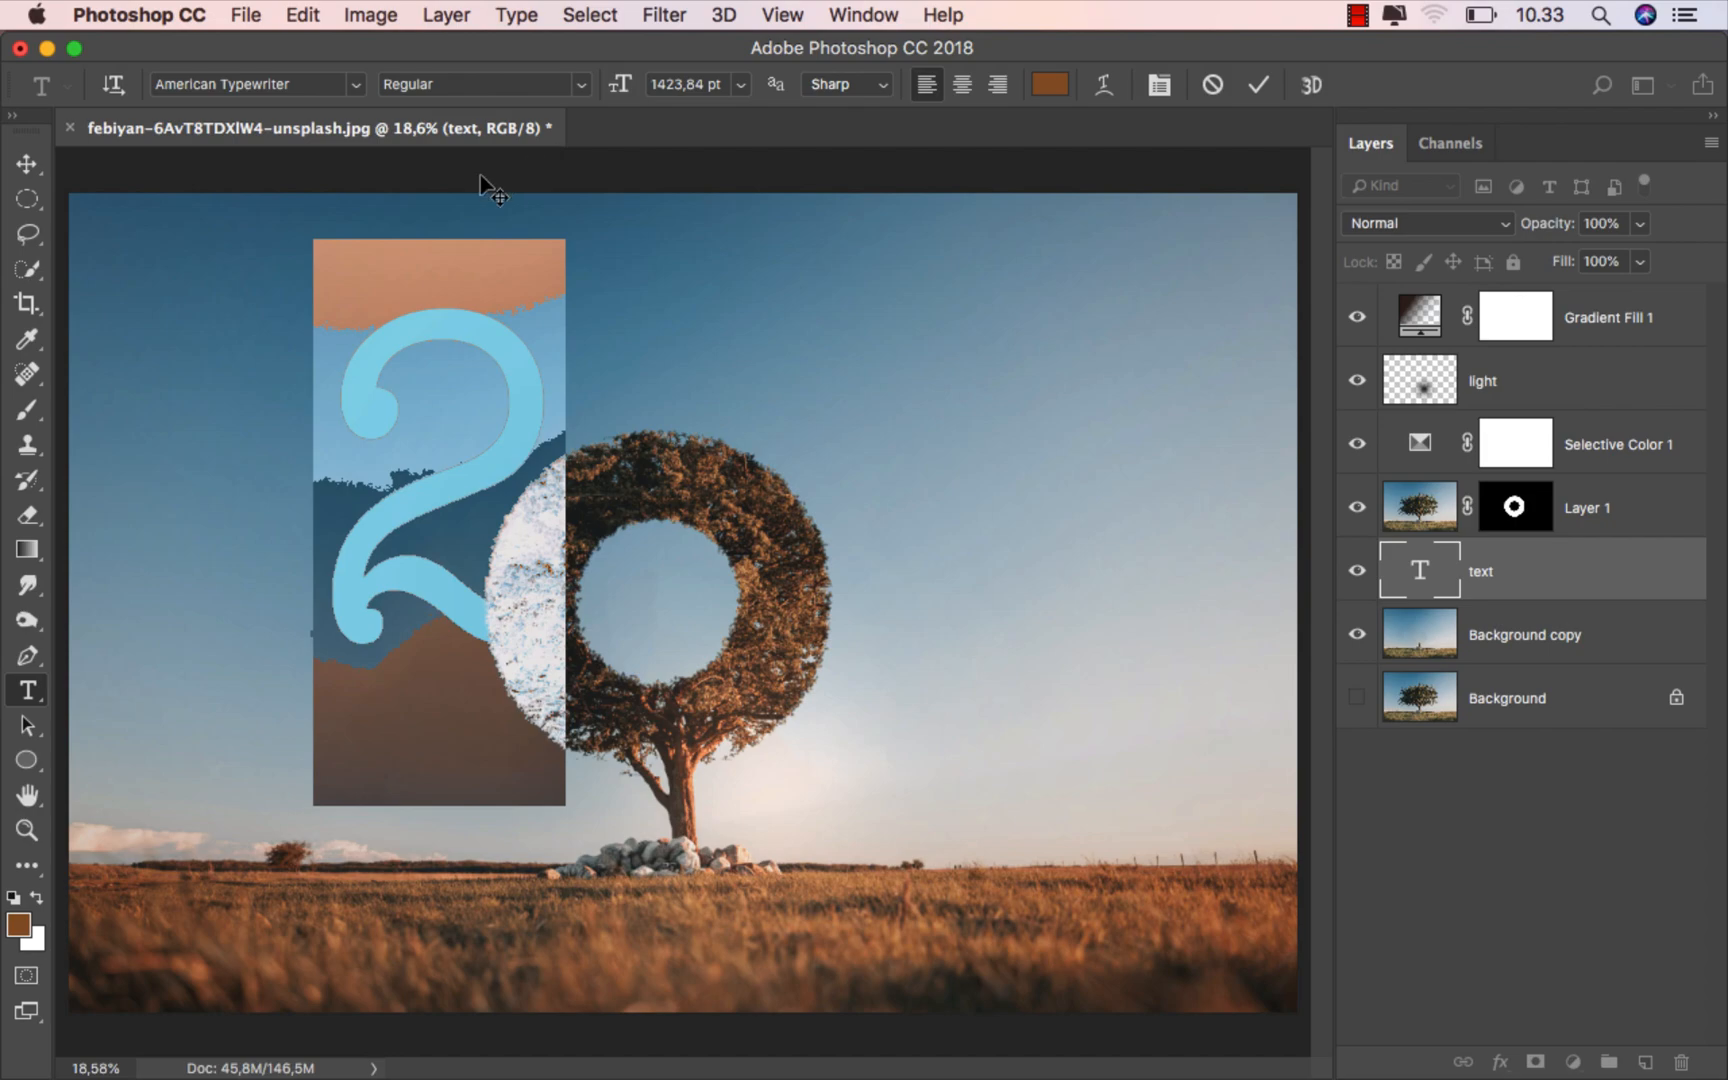
{"action": "left_click", "coordinate": [28, 164]}
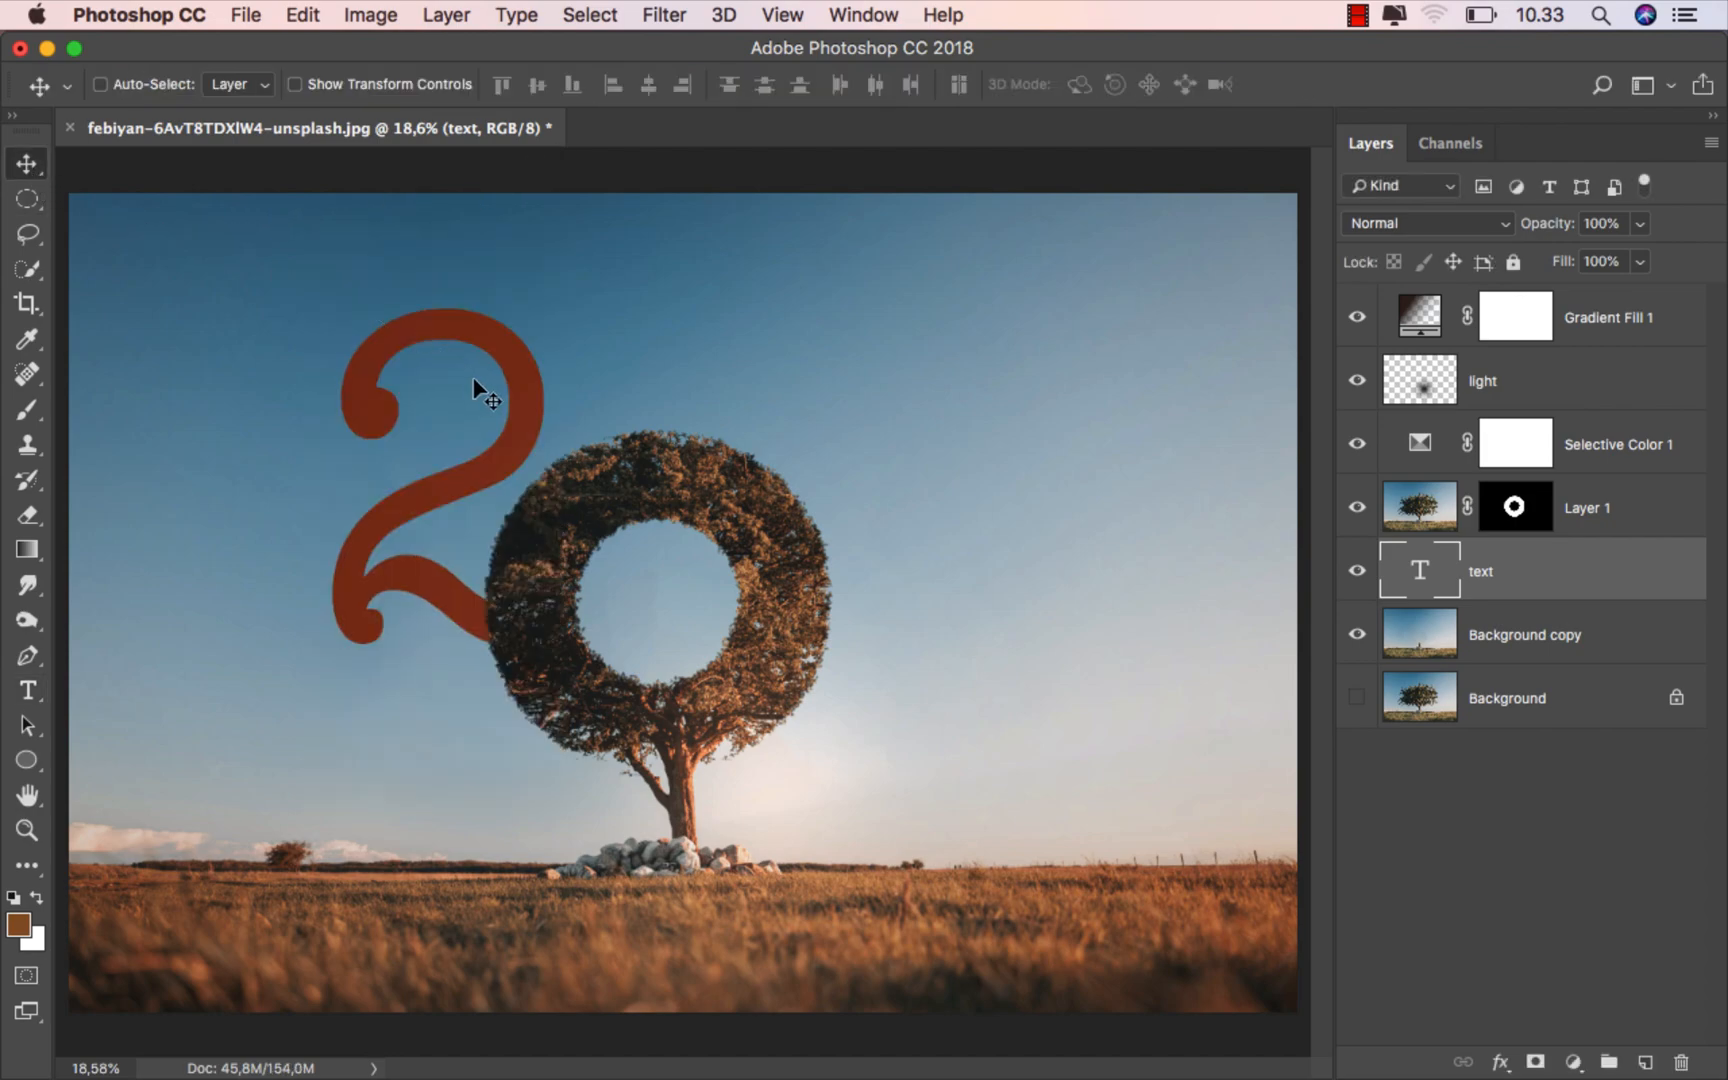
- Nudge the 2 slightly right and up to refine its position beside the crown
{"action": "key", "text": "shift+Left"}
{"action": "key", "text": "shift+Left"}
{"action": "key", "text": "shift+Left"}
{"action": "key", "text": "shift+Right"}
{"action": "key", "text": "shift+Right"}
{"action": "key", "text": "shift+Right"}
{"action": "key", "text": "shift+Right"}
{"action": "key", "text": "shift+Right"}
{"action": "key", "text": "shift+Up"}
{"action": "key", "text": "shift+Up"}
{"action": "key", "text": "shift+Up"}
{"action": "key", "text": "shift+Up"}
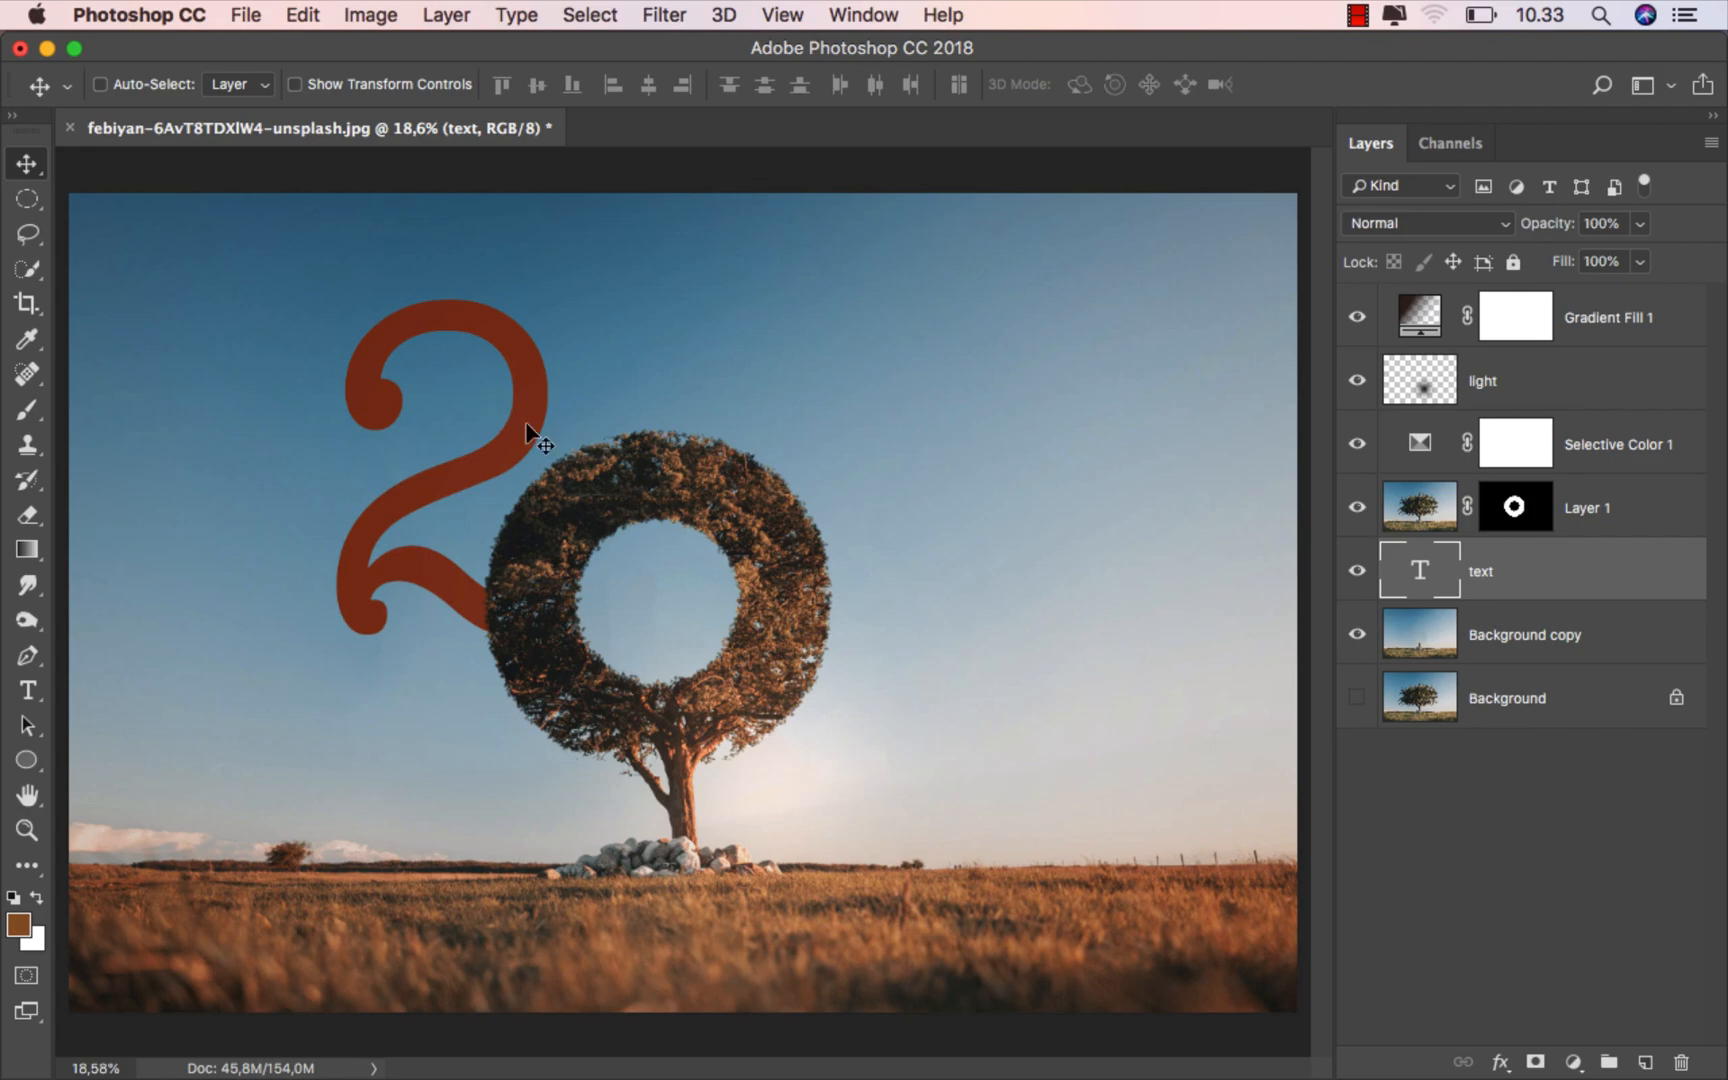
- Apply Bevel & Emboss to the 2 text layer with Inner Bevel, Smooth, depth 1000%, size 43 px and soften 9 px
{"action": "right_click", "coordinate": [1530, 575]}
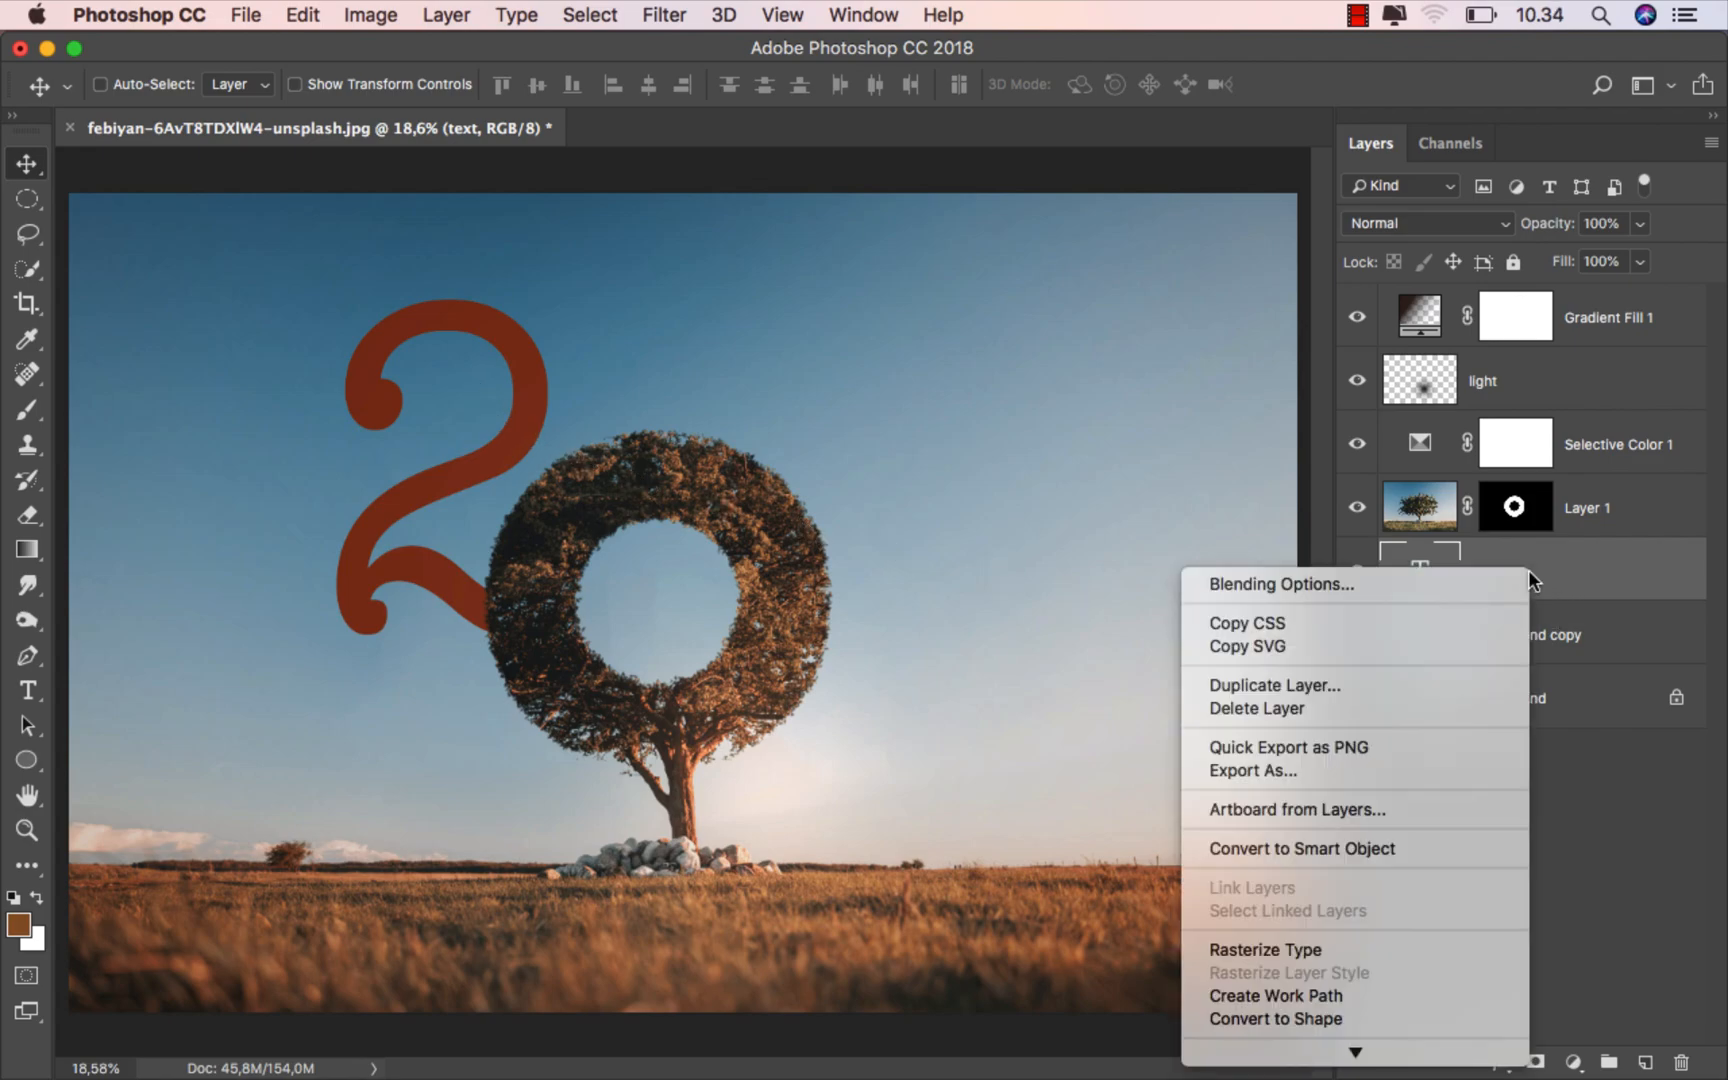
{"action": "left_click", "coordinate": [1431, 583]}
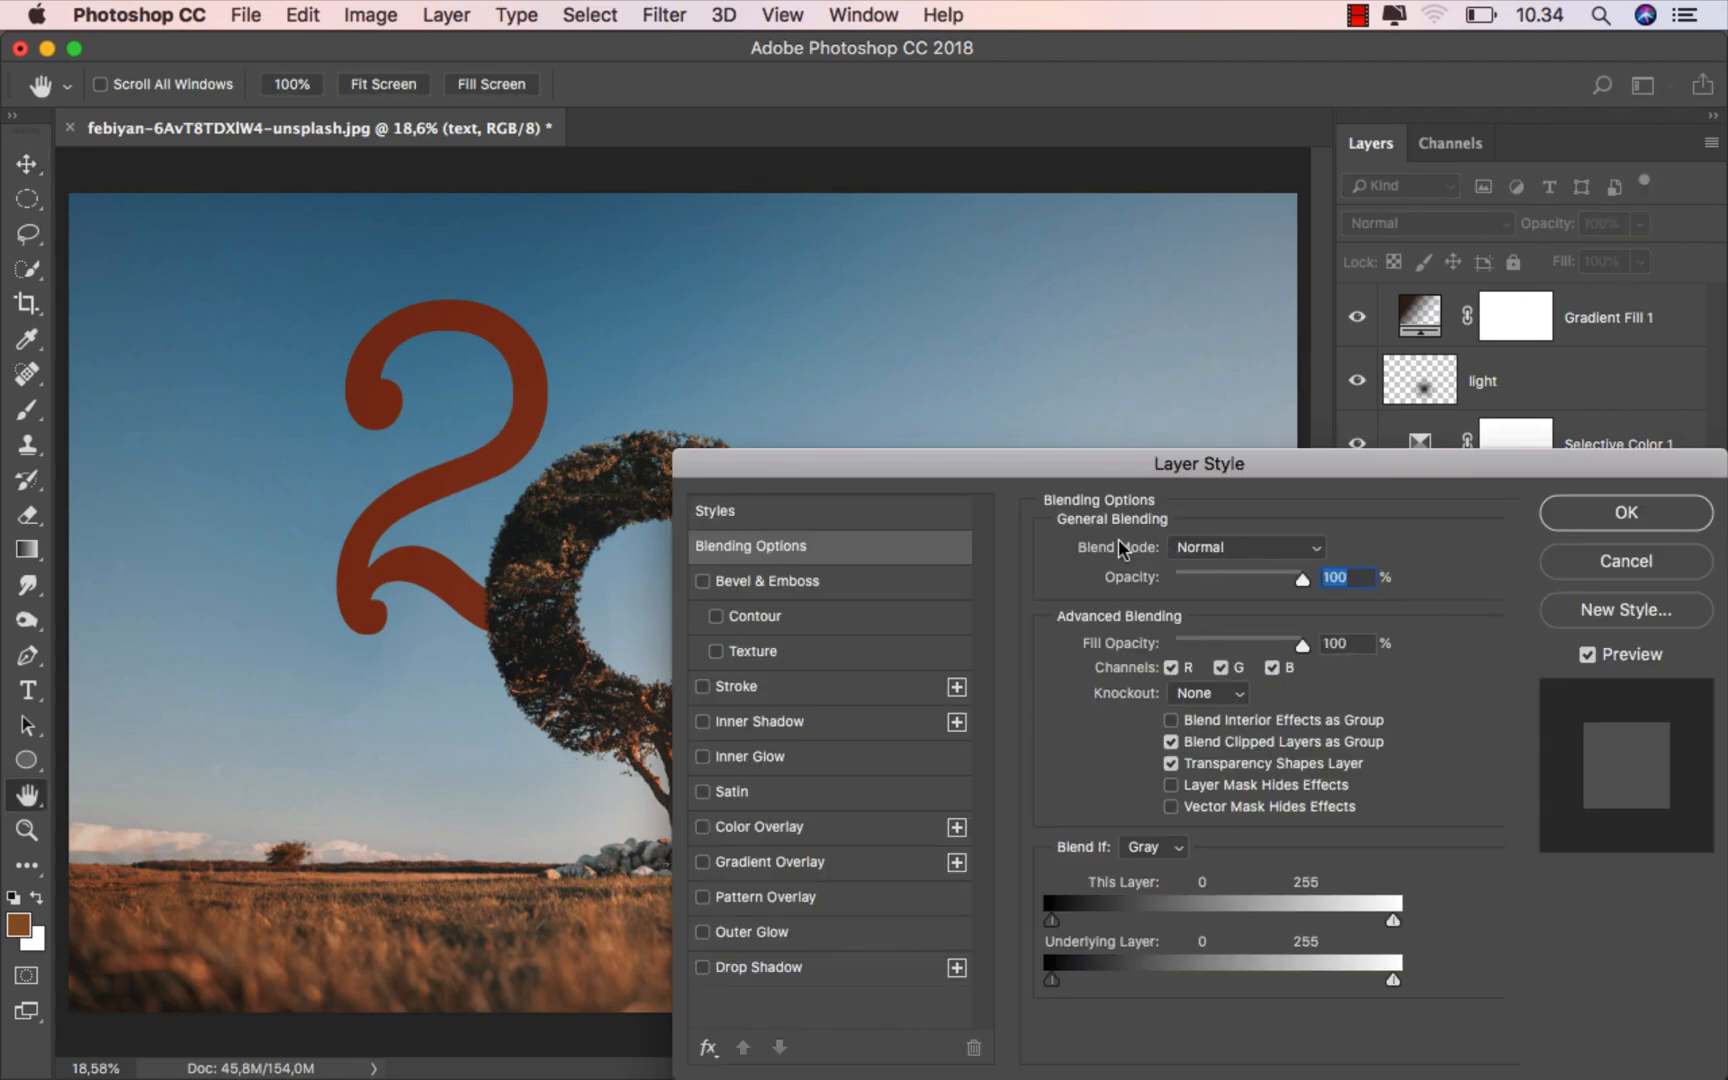
{"action": "left_click", "coordinate": [735, 580]}
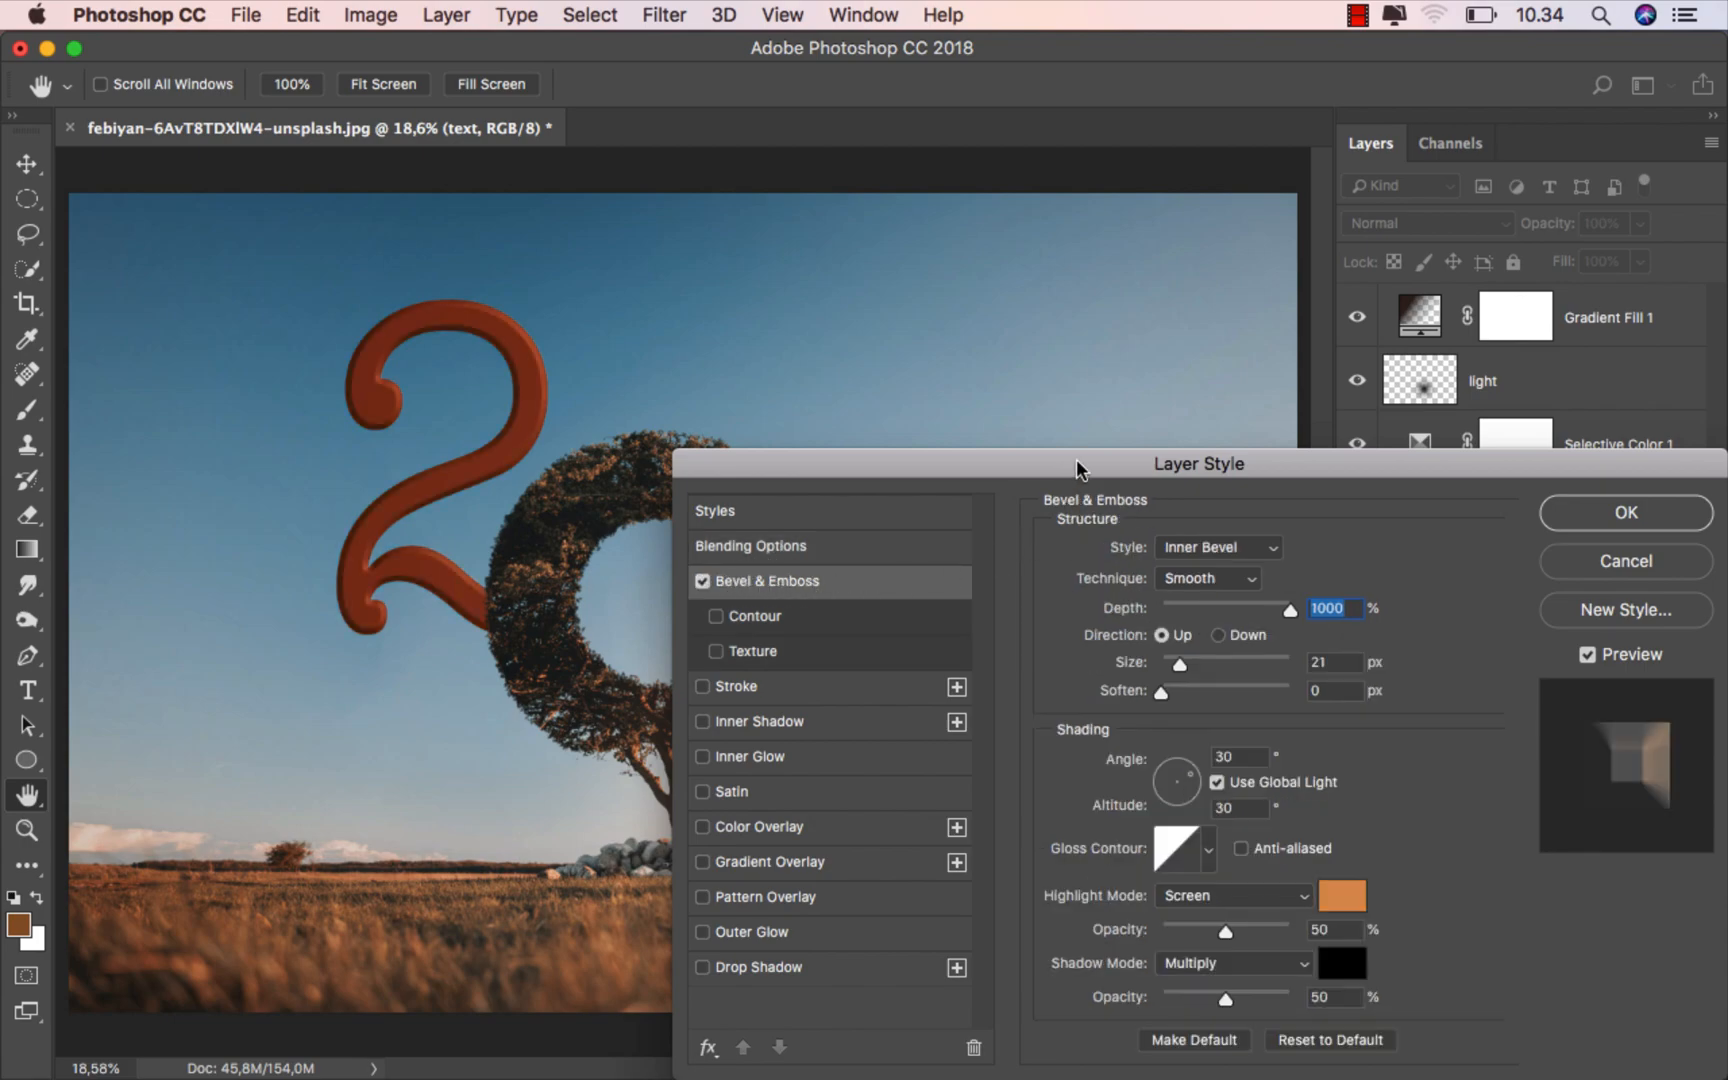
{"action": "left_click_drag", "start_coordinate": [1076, 459], "coordinate": [1173, 459]}
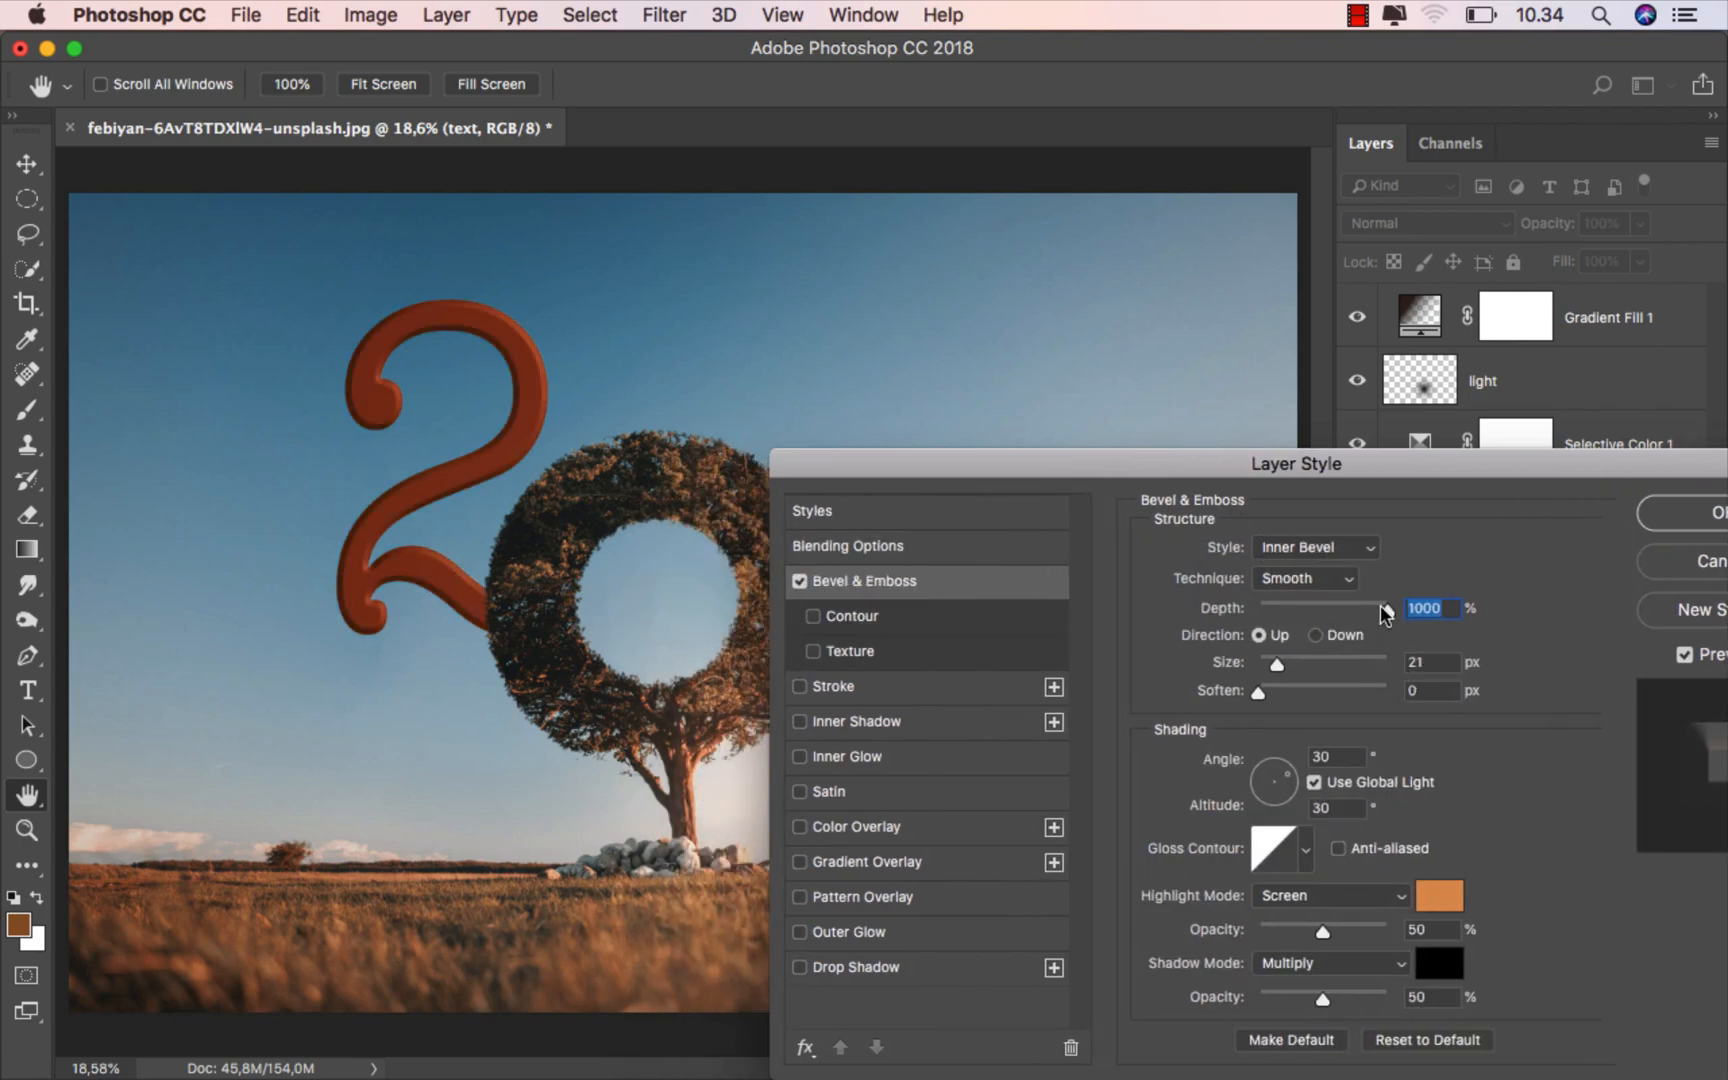
{"action": "left_click_drag", "start_coordinate": [1327, 603], "coordinate": [1427, 605]}
{"action": "left_click_drag", "start_coordinate": [1276, 665], "coordinate": [1330, 693]}
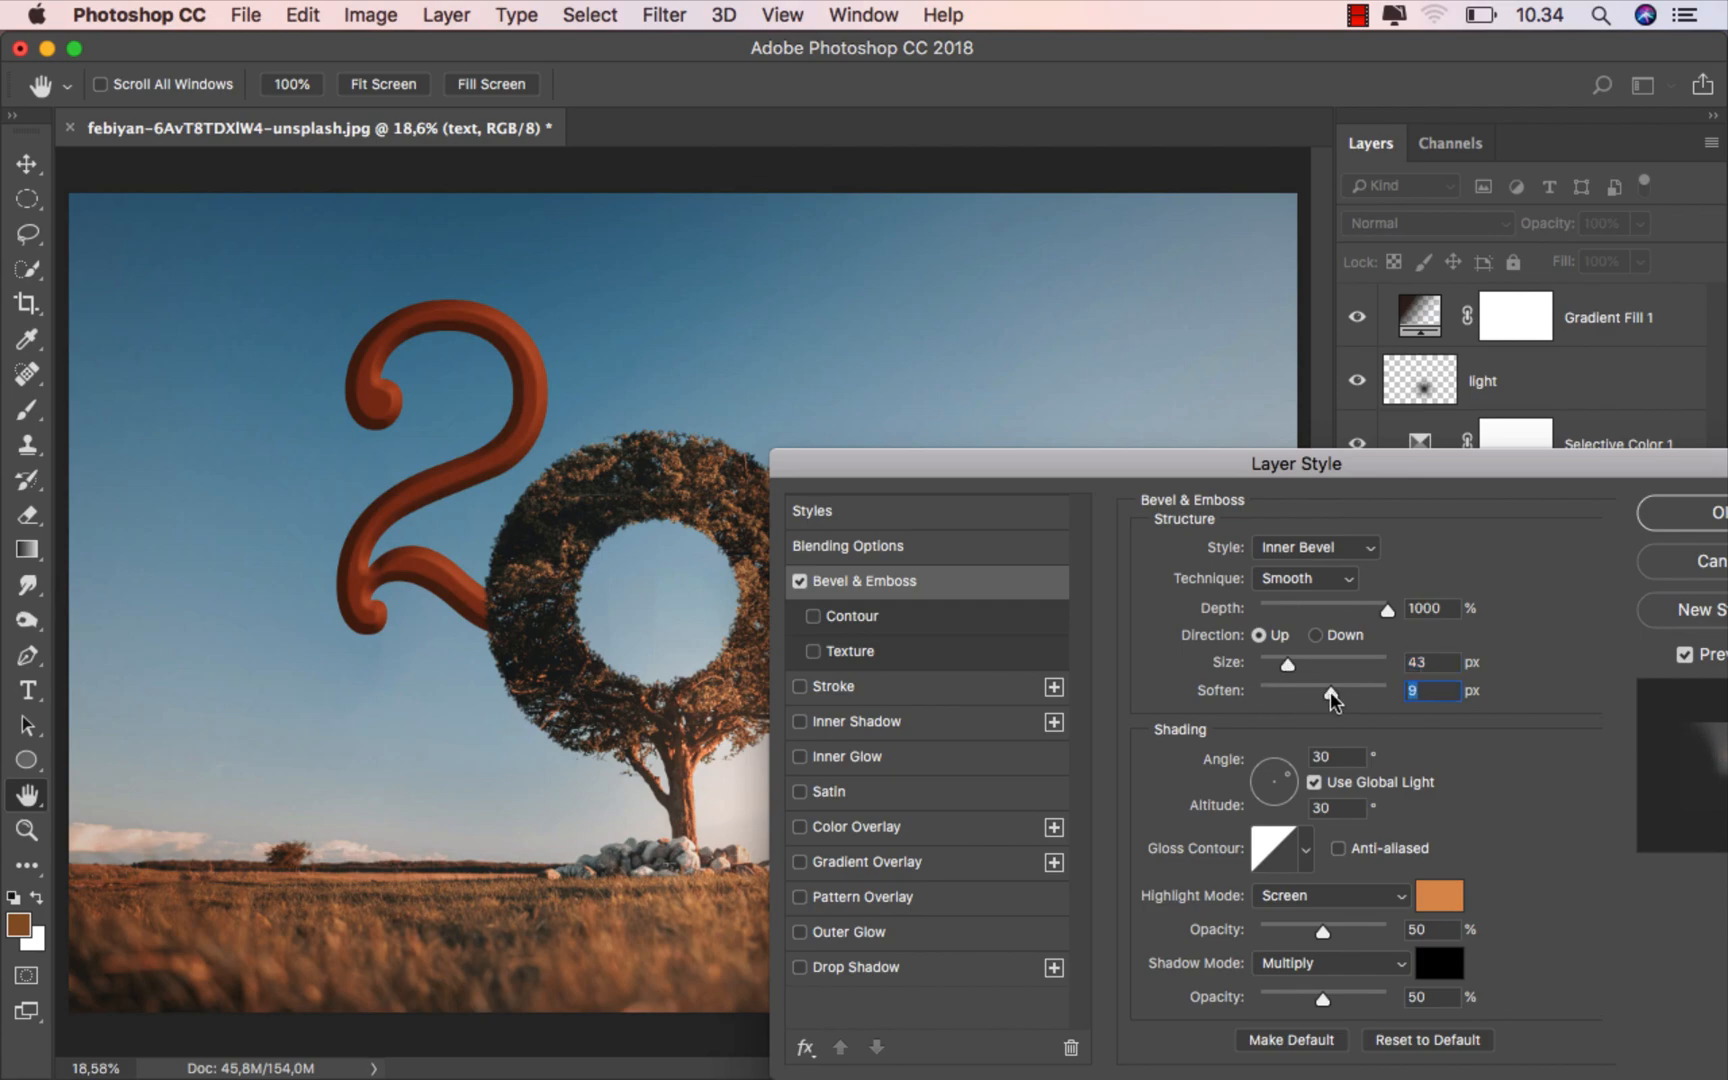
{"action": "left_click_drag", "start_coordinate": [1468, 486], "coordinate": [1262, 358]}
{"action": "left_click", "coordinate": [1524, 420]}
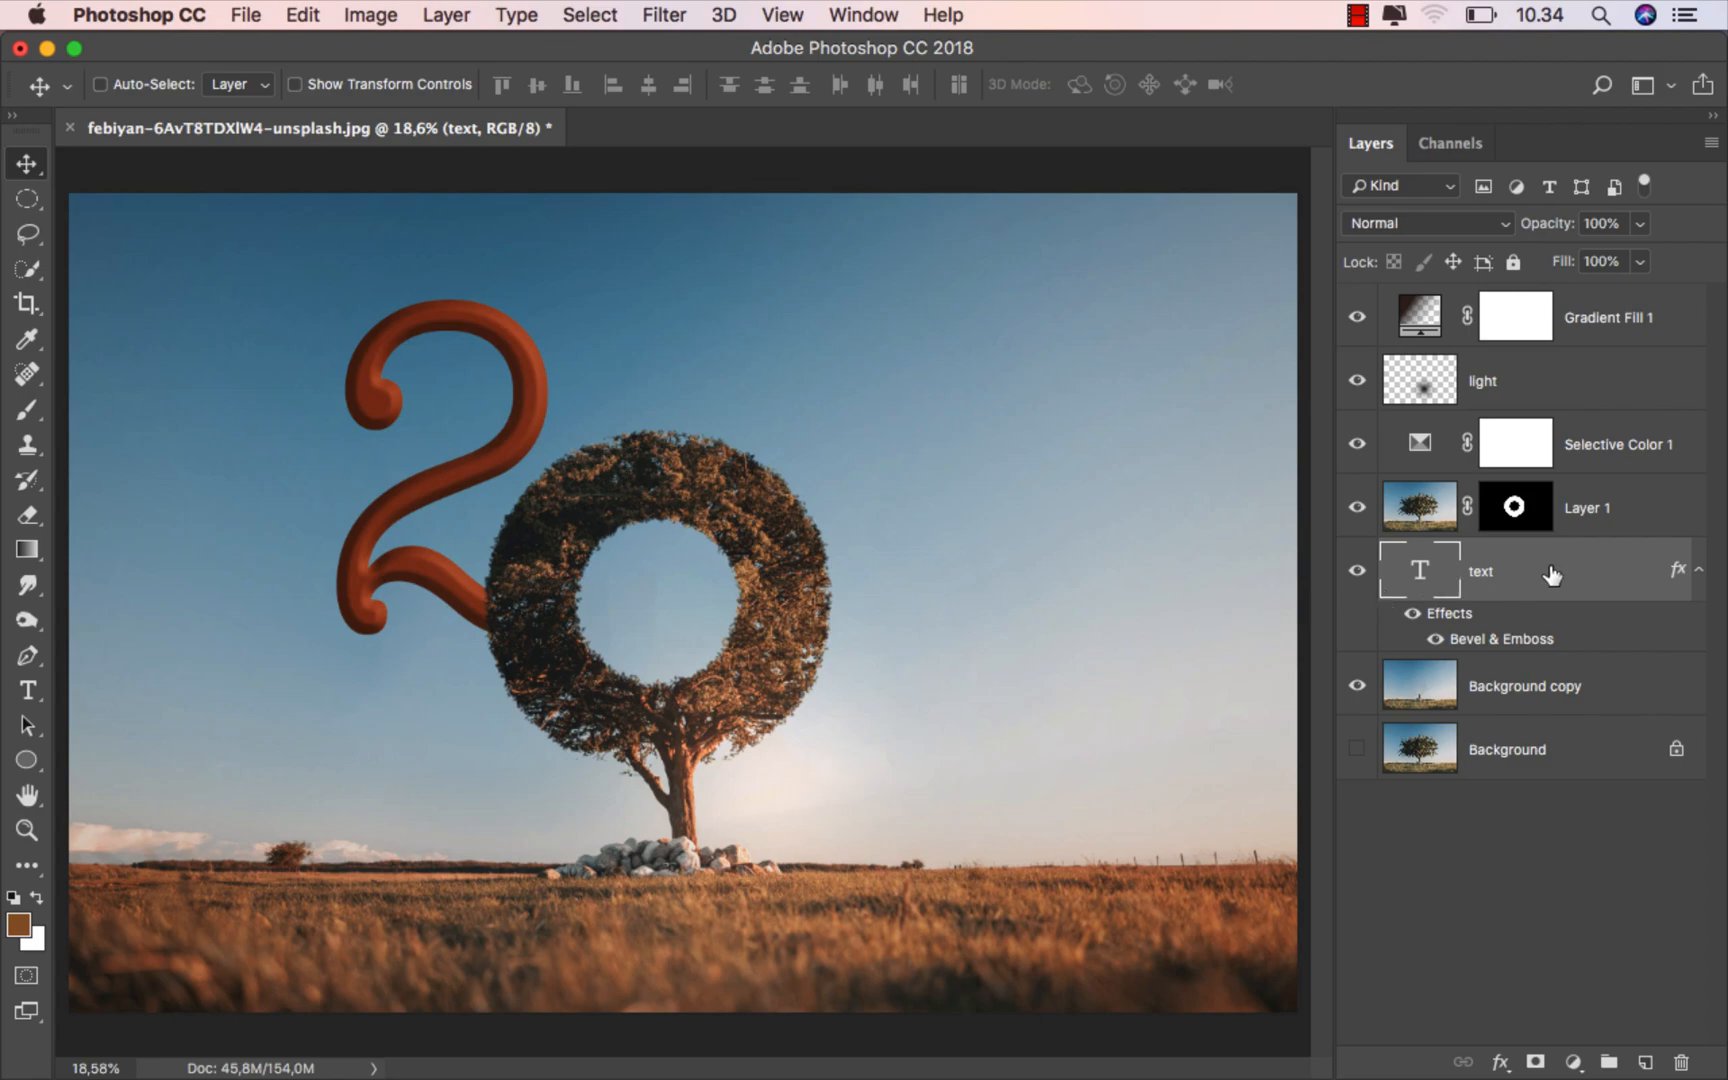
- Duplicate the 2 text layer, move the copy to the other side of the tree, and change its text to 20
{"action": "key", "text": "super+j"}
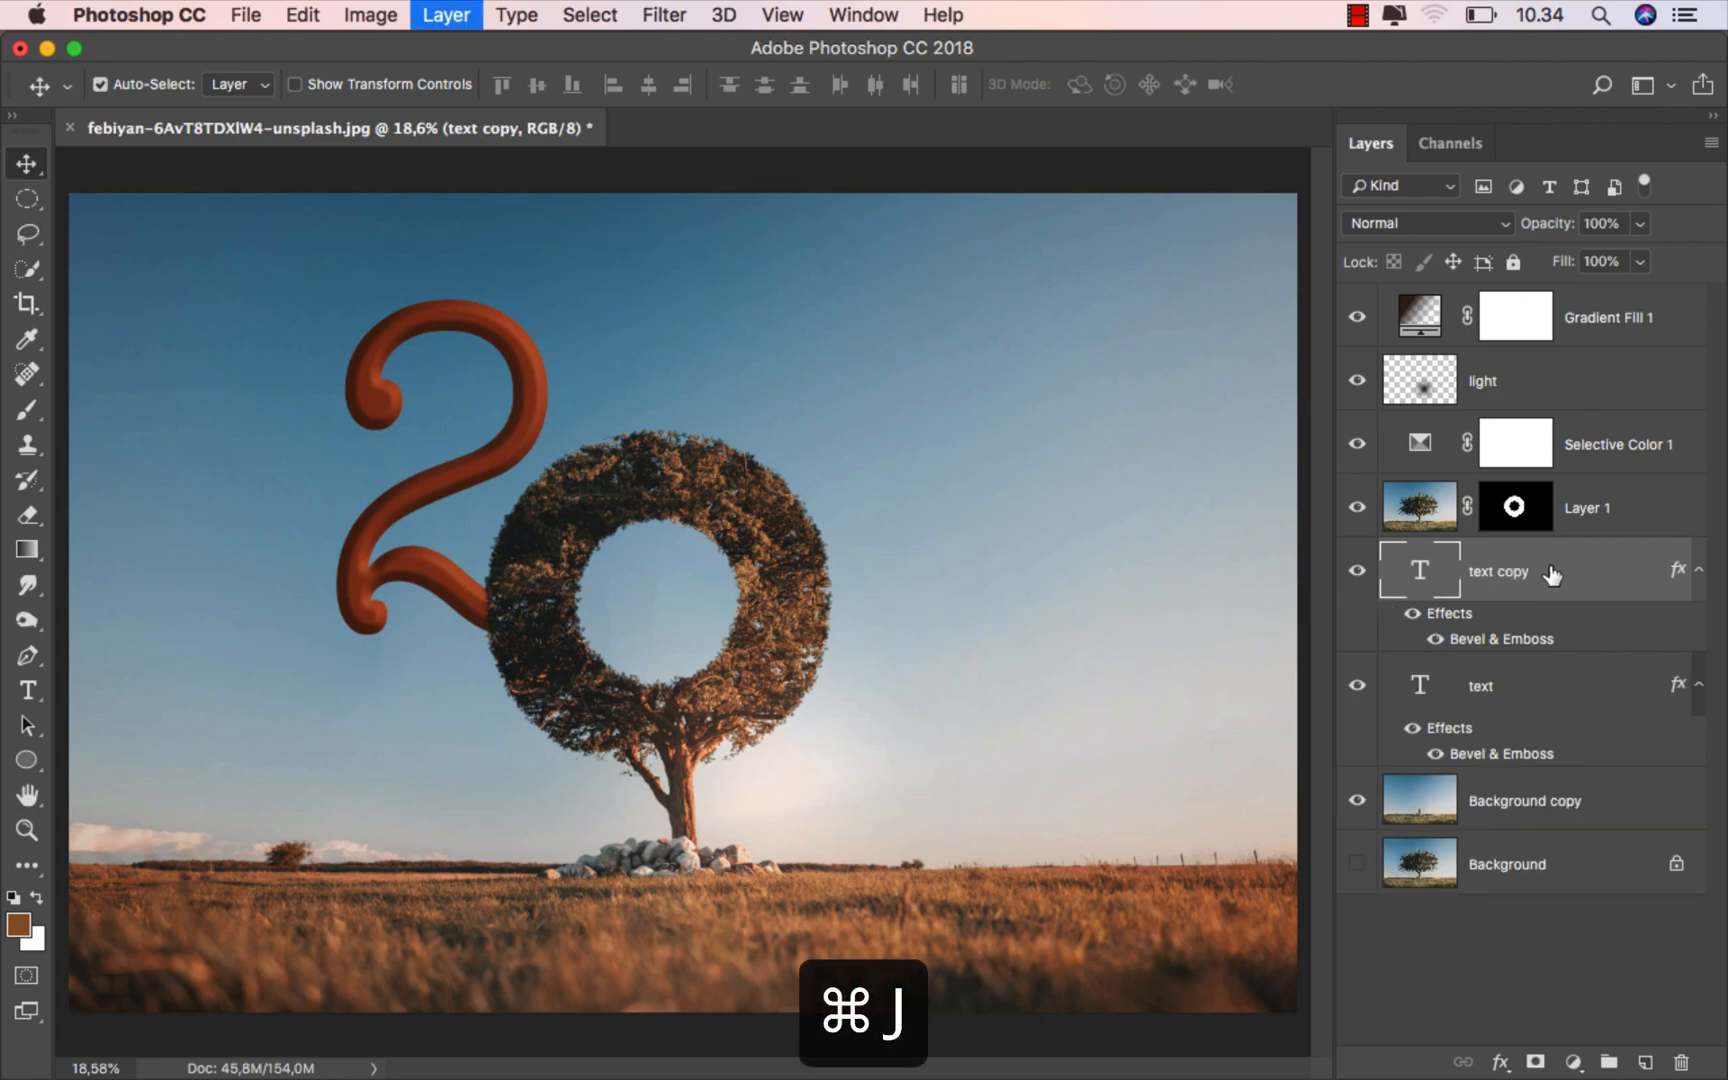
{"action": "left_click_drag", "start_coordinate": [456, 418], "coordinate": [999, 452]}
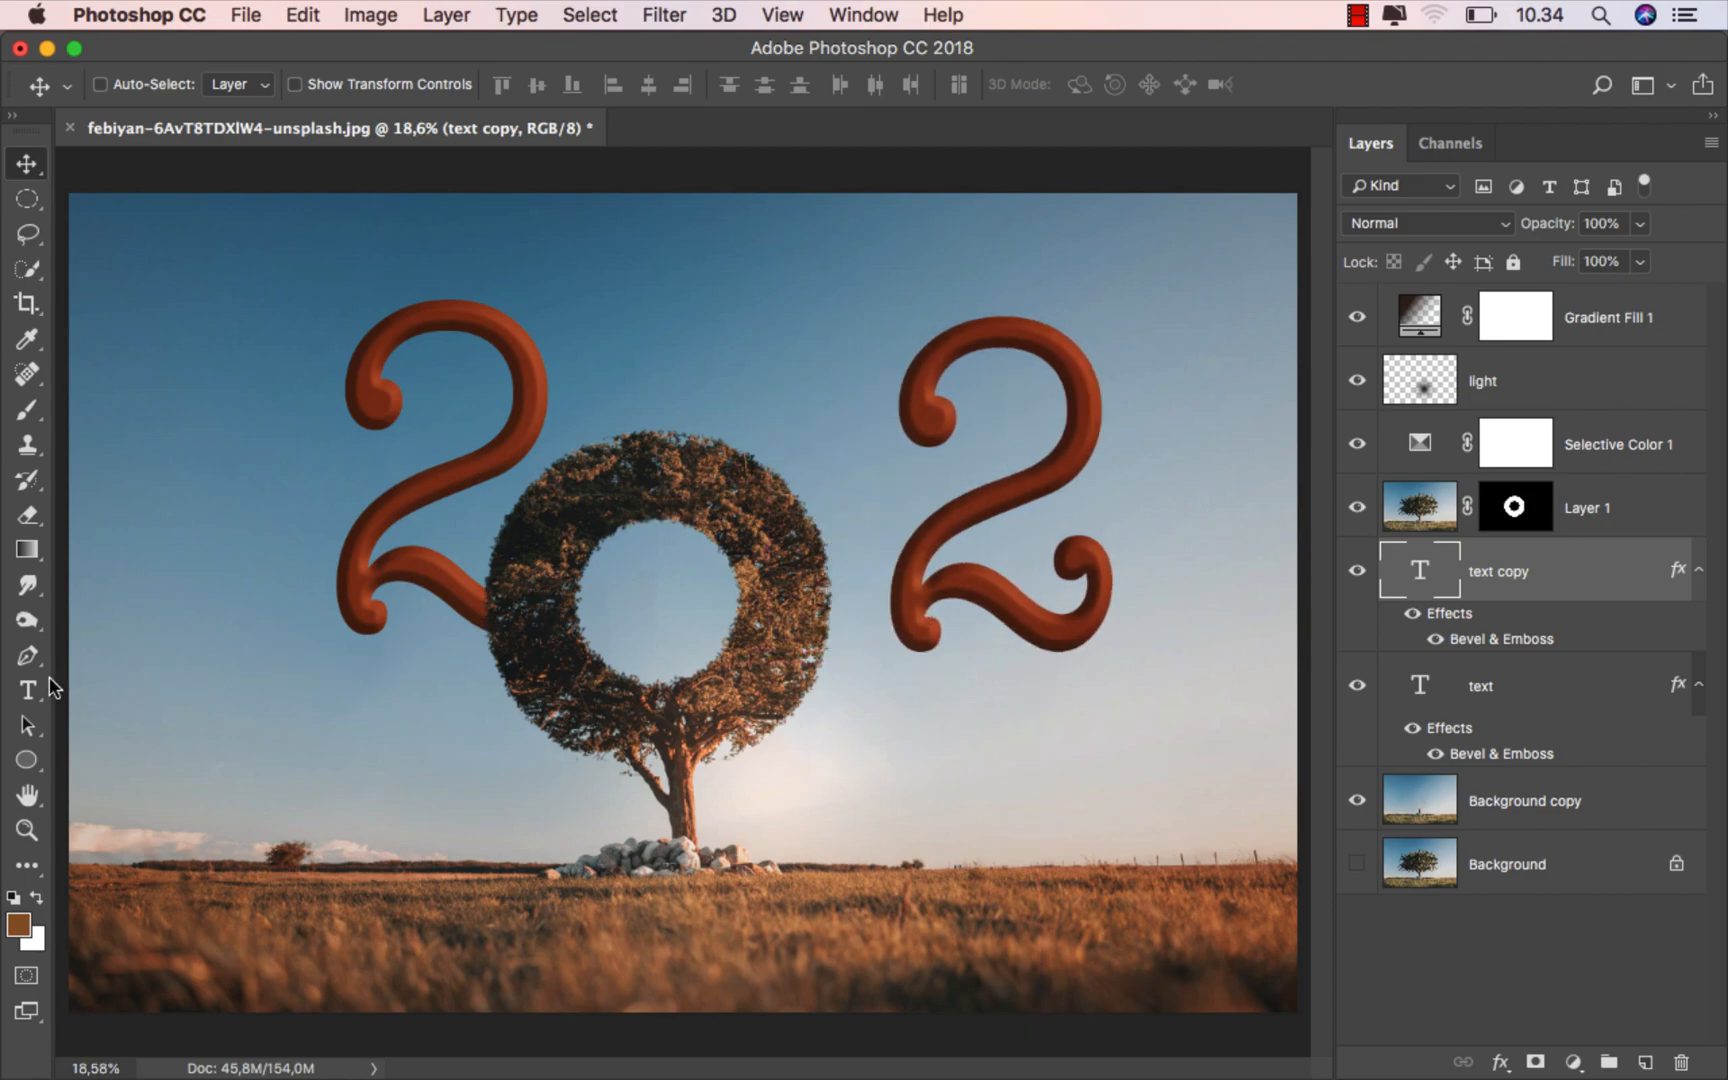
{"action": "left_click", "coordinate": [49, 682]}
{"action": "left_click", "coordinate": [1081, 499]}
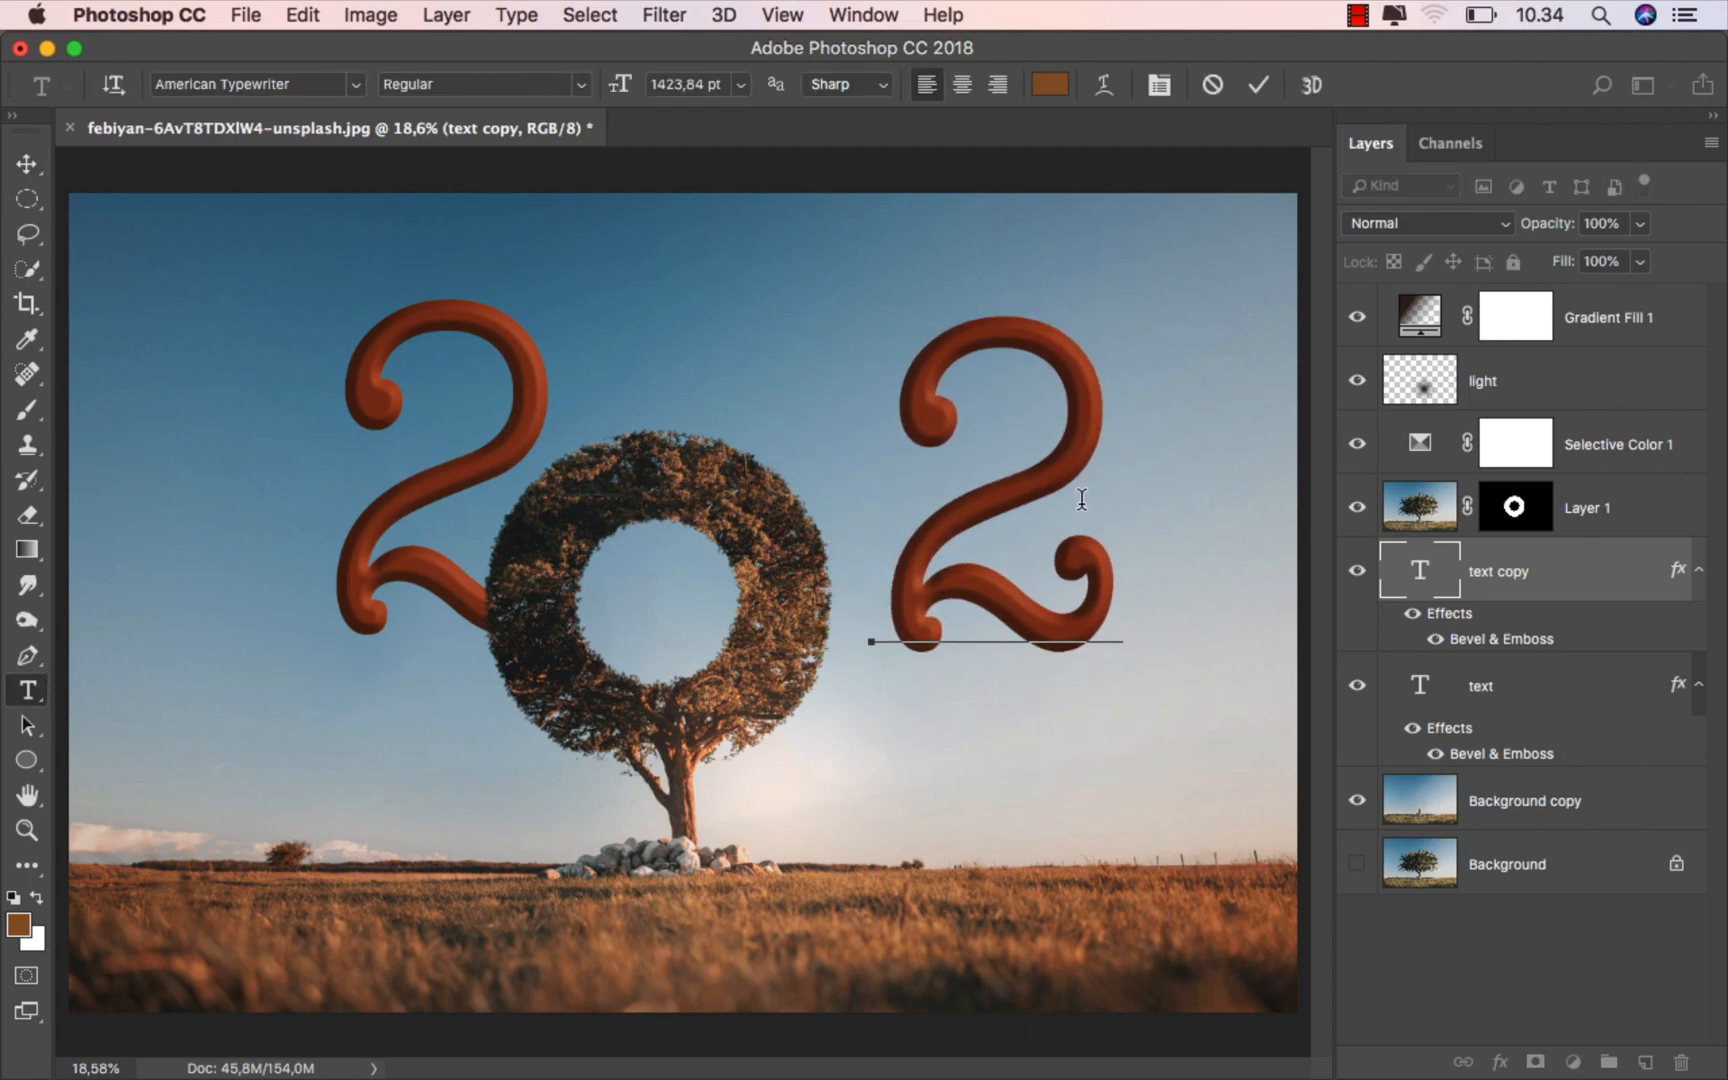
{"action": "type", "text": "0"}
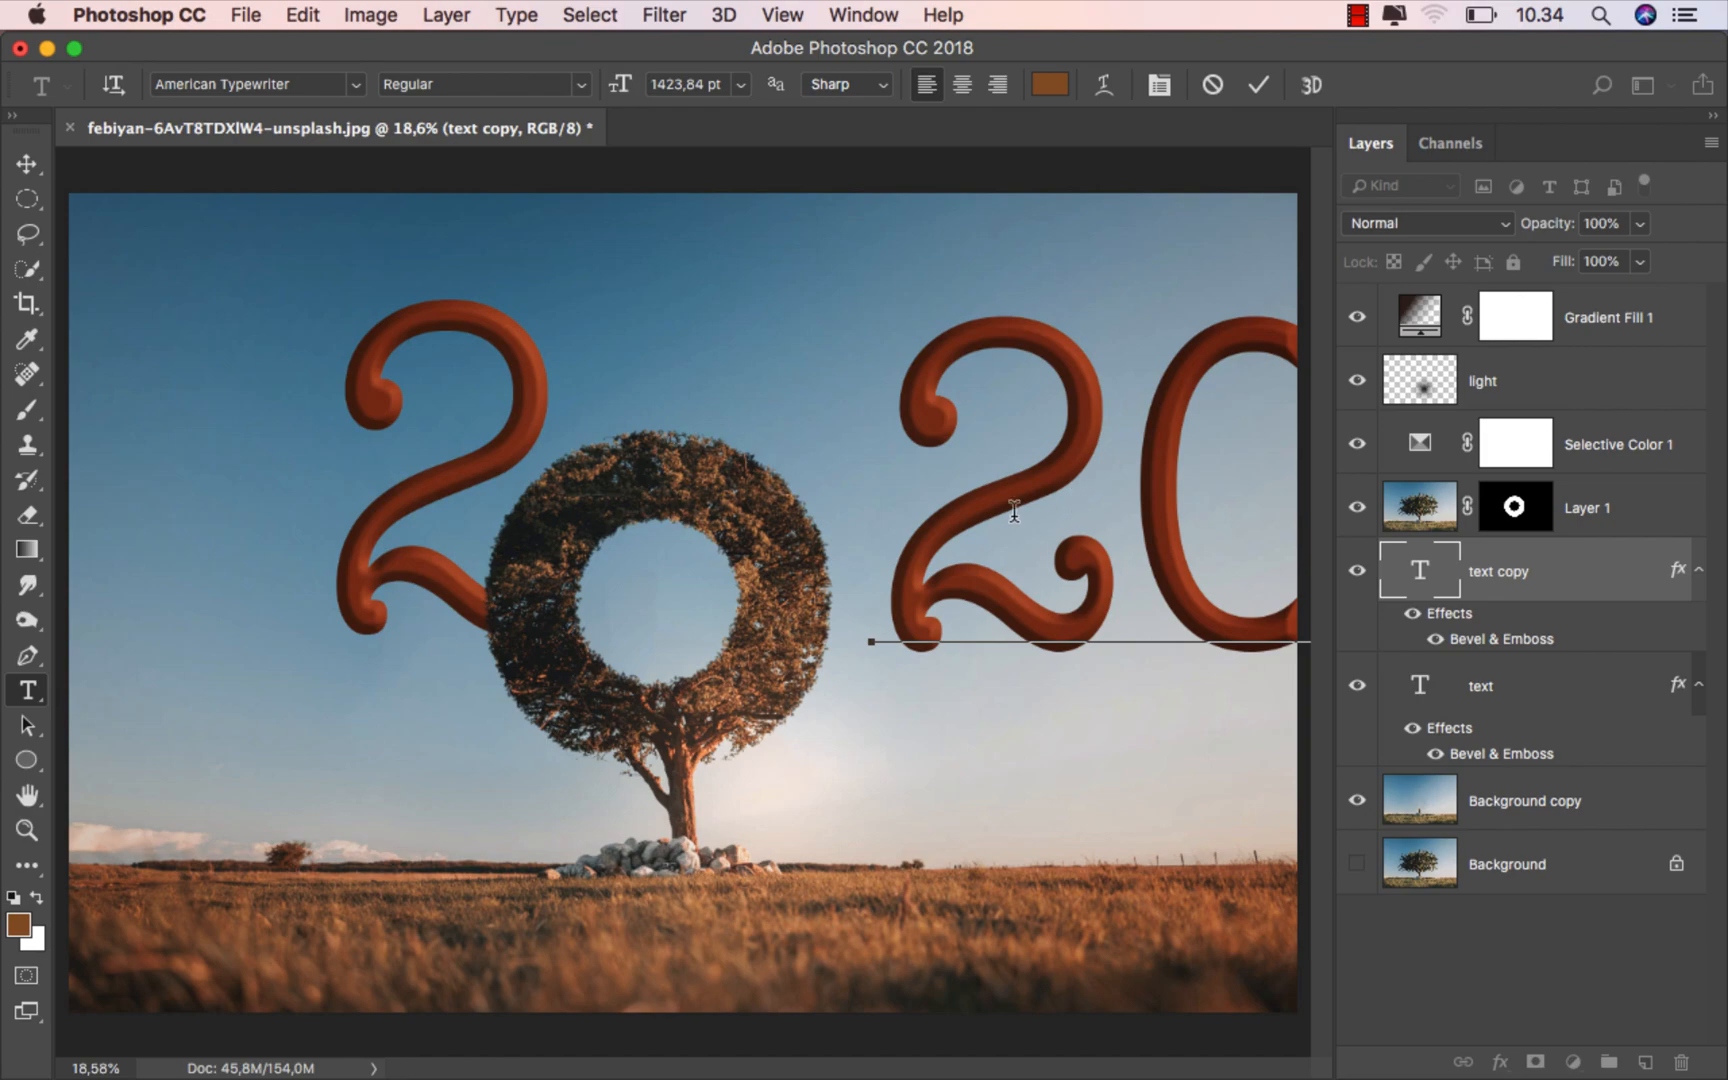
- Scale the copied 20 down to about 24.88% and place it inside the hole of the ring-shaped crown
{"action": "left_click", "coordinate": [30, 165]}
{"action": "left_click_drag", "start_coordinate": [1107, 417], "coordinate": [815, 450]}
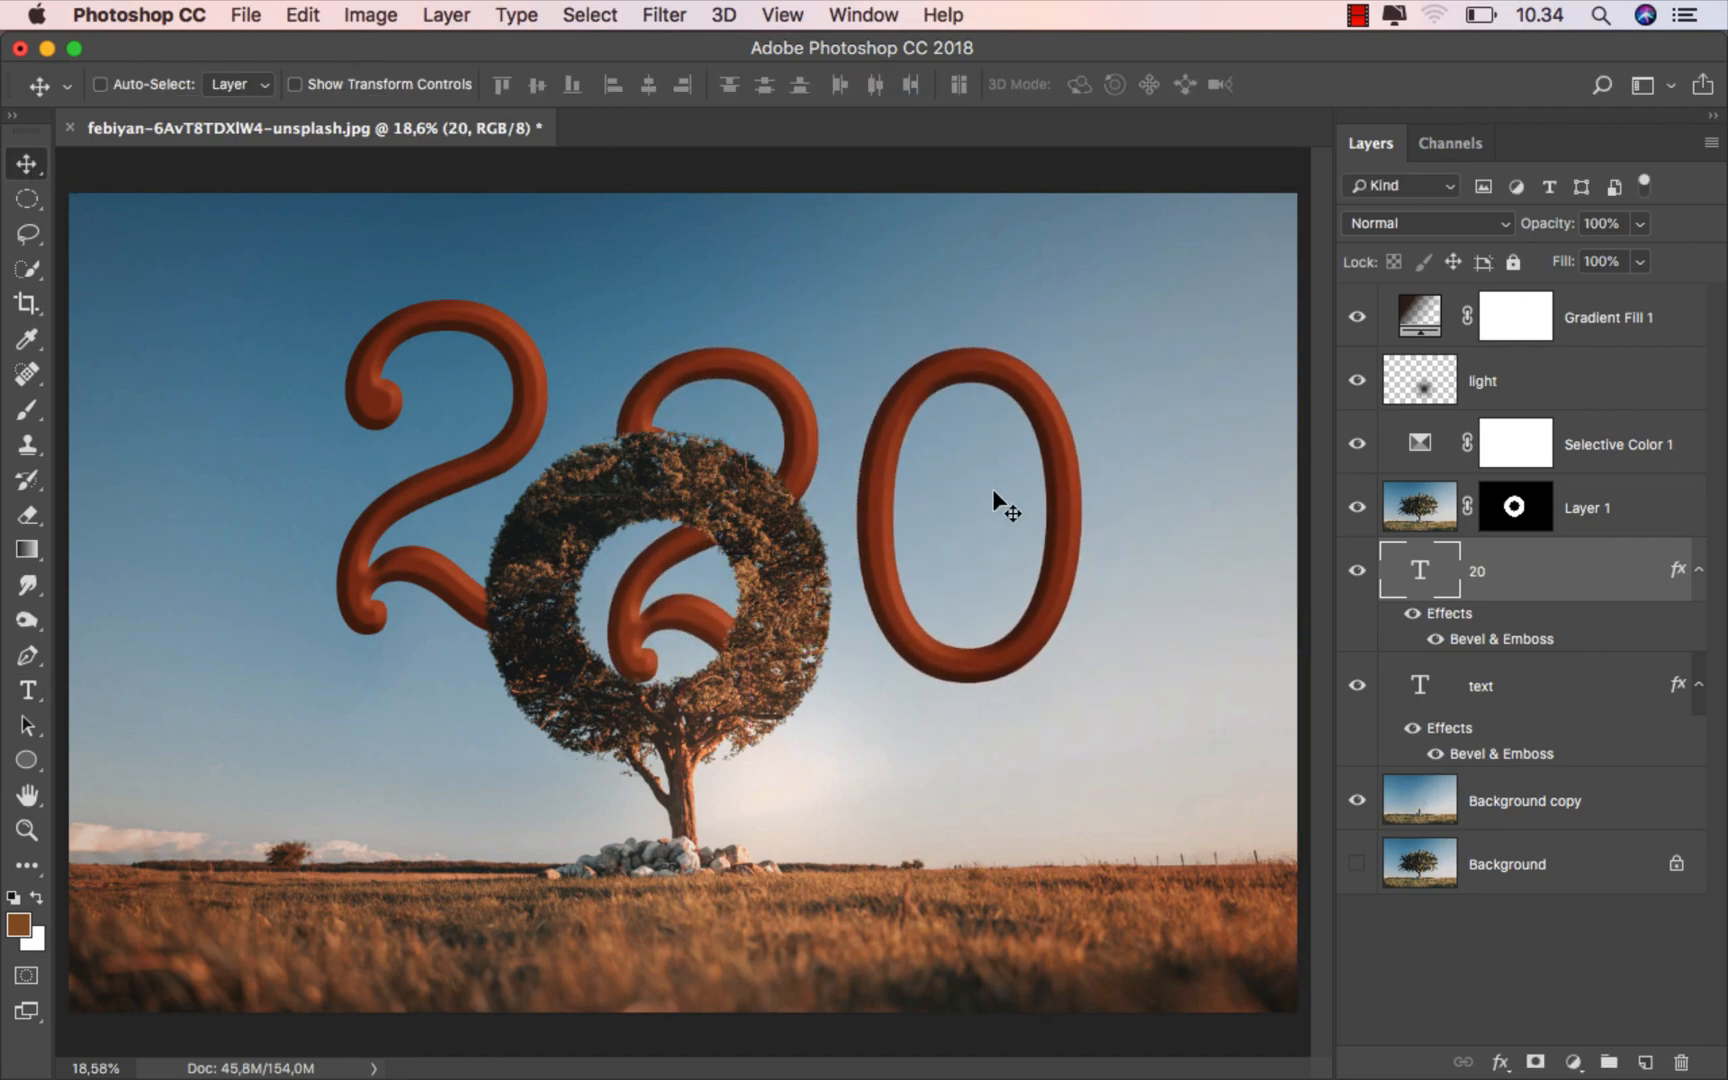
{"action": "key", "text": "super+t"}
{"action": "left_click_drag", "start_coordinate": [1096, 283], "coordinate": [710, 557]}
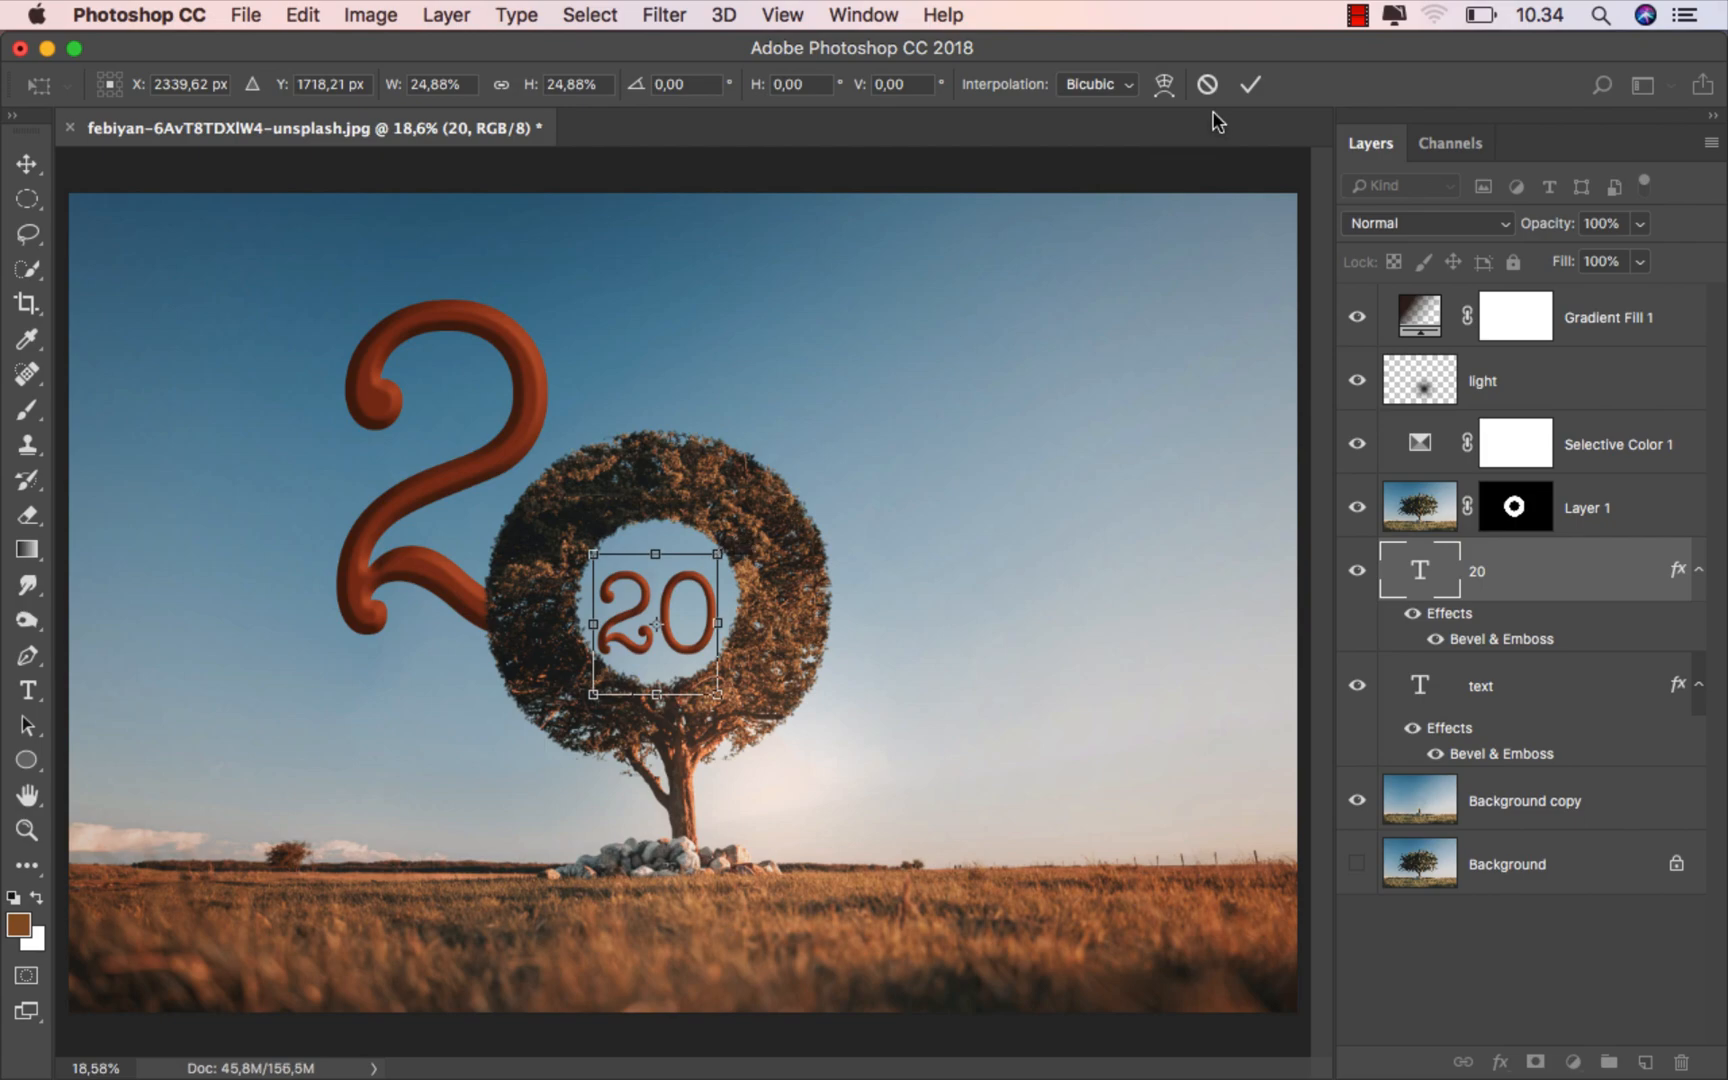
{"action": "left_click", "coordinate": [1248, 88]}
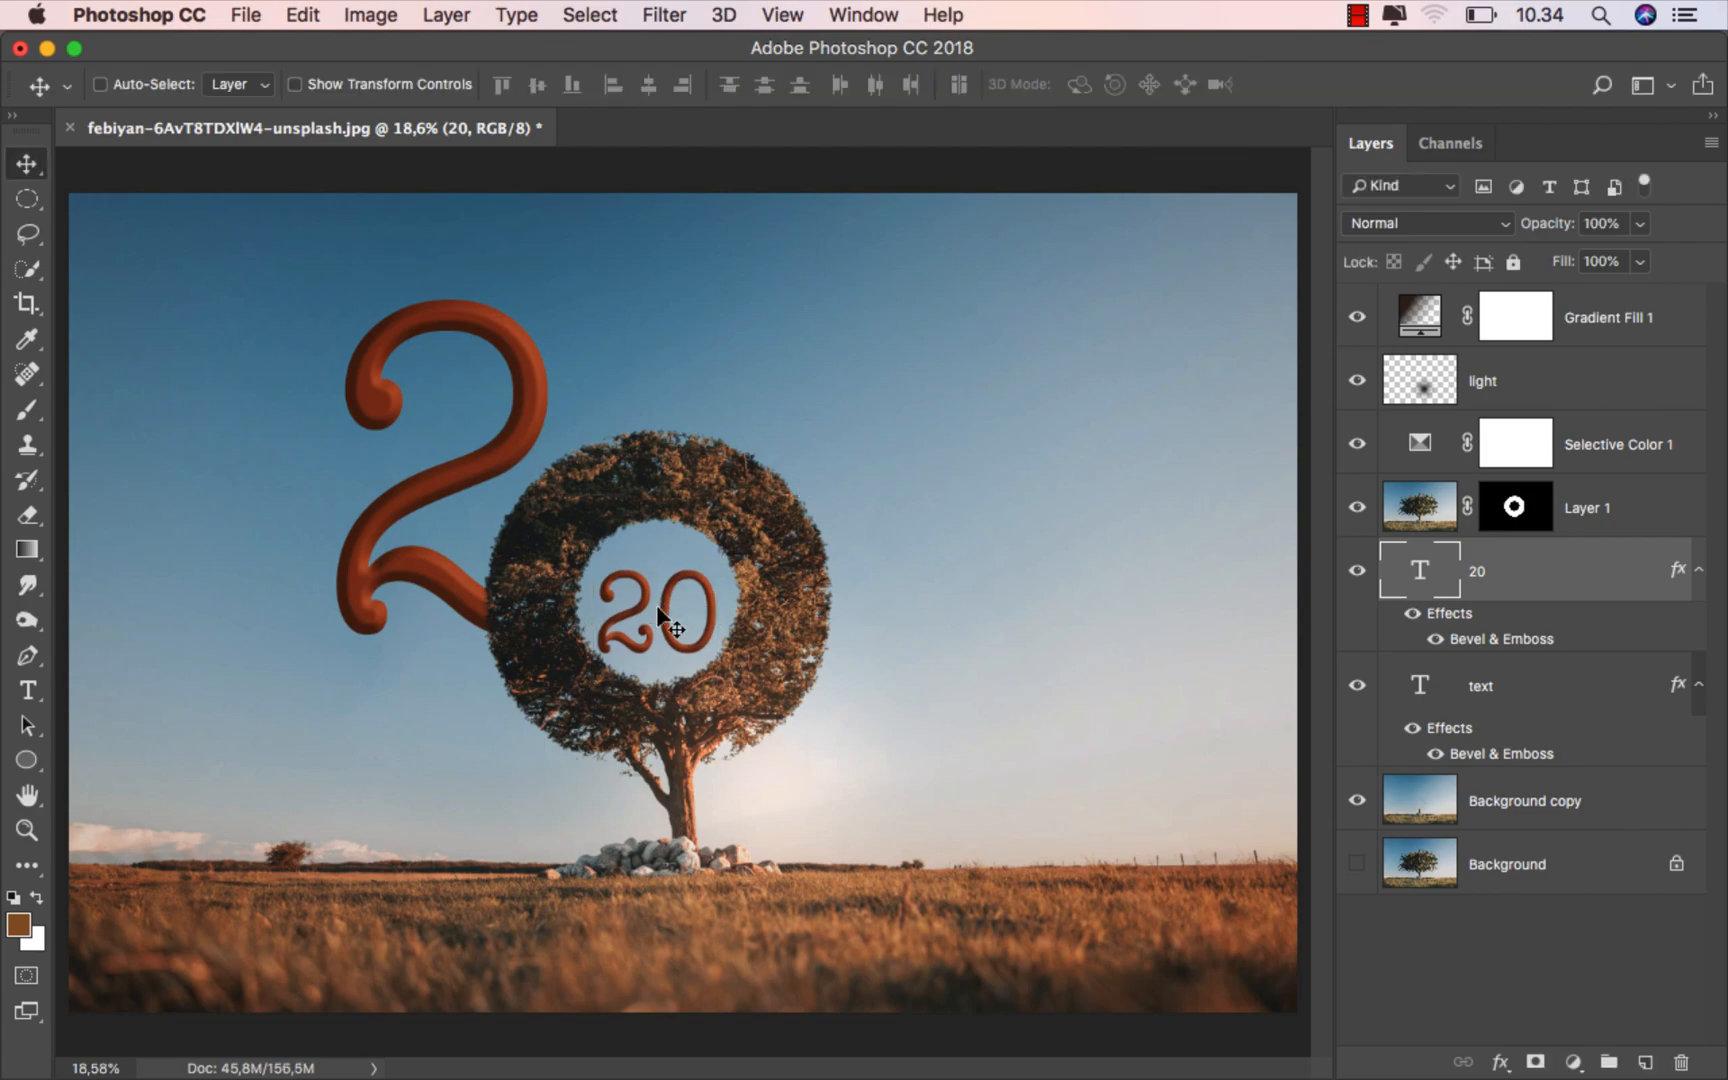
- Nudge the small 20 slightly up and right to center it in the crown's opening
{"action": "key", "text": "Up"}
{"action": "key", "text": "Up"}
{"action": "key", "text": "Up"}
{"action": "key", "text": "Up"}
{"action": "key", "text": "Up"}
{"action": "key", "text": "Up"}
{"action": "key", "text": "Down"}
{"action": "key", "text": "Right"}
{"action": "key", "text": "Right"}
{"action": "key", "text": "Right"}
{"action": "key", "text": "Down"}
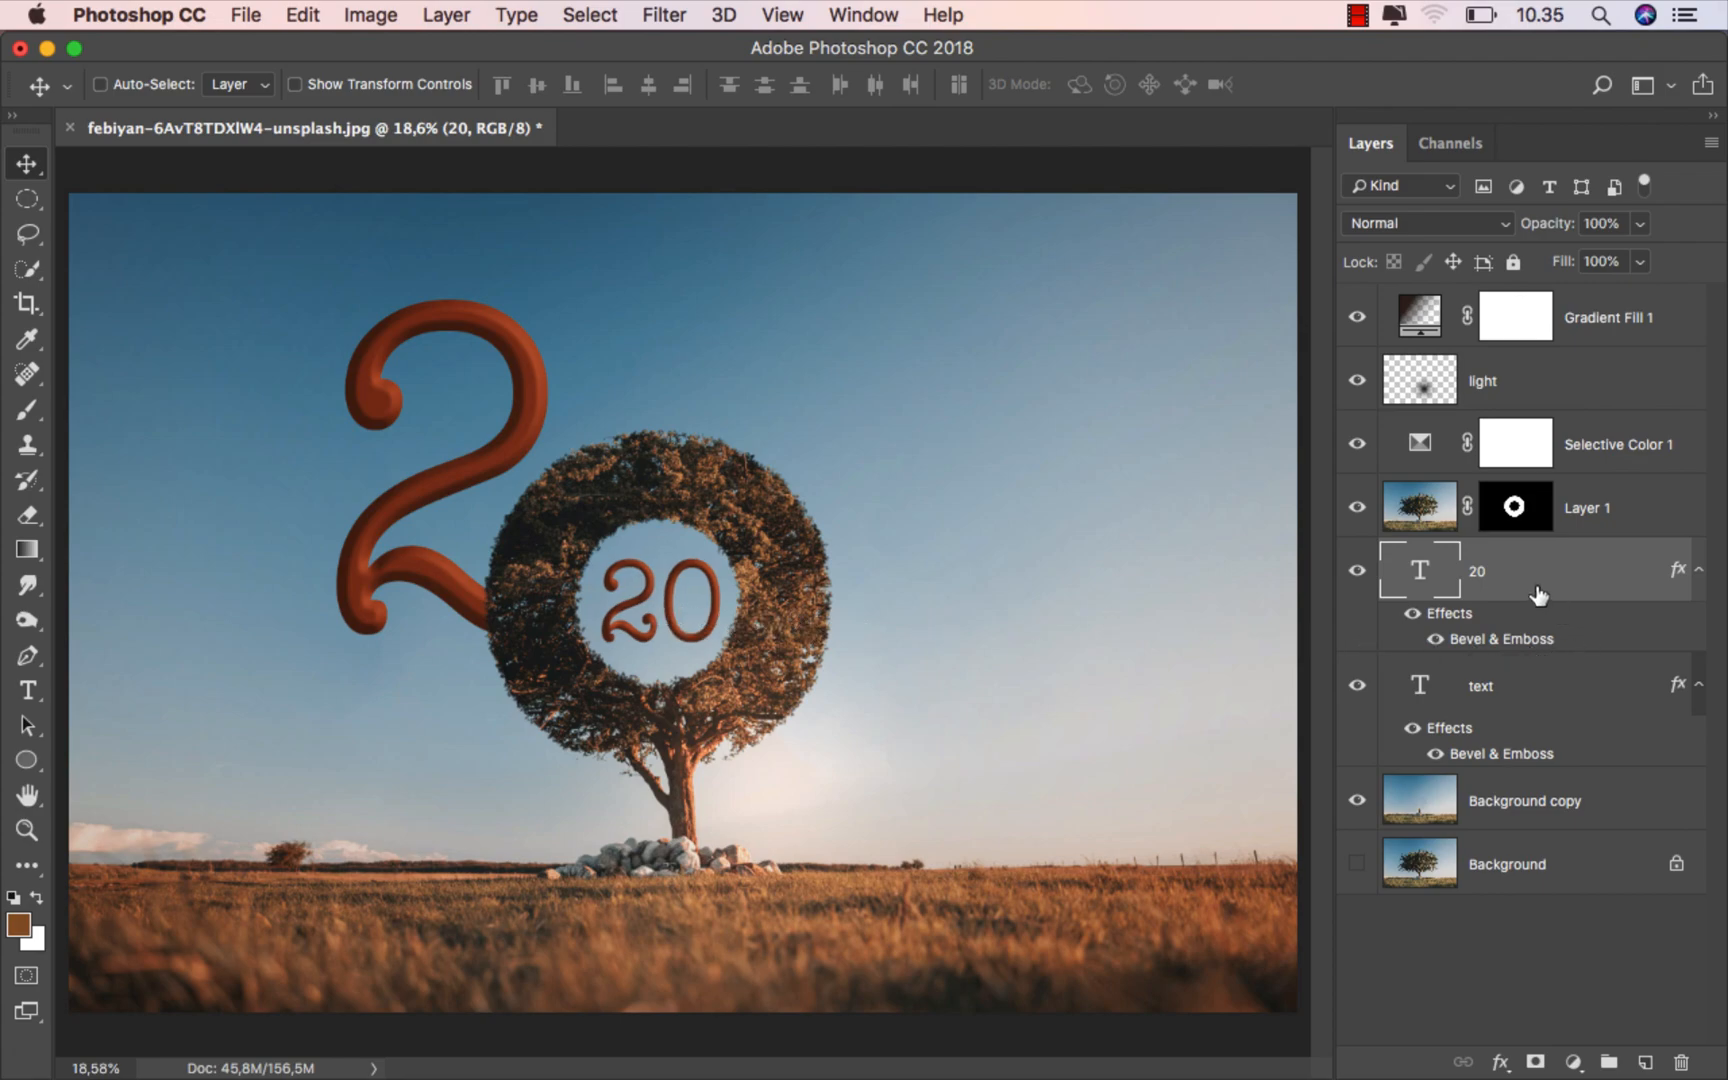
- Add a Solid Color fill layer of brown 8b5427 above Gradient Fill 1 and set its blend mode to Overlay
{"action": "left_click", "coordinate": [1598, 340]}
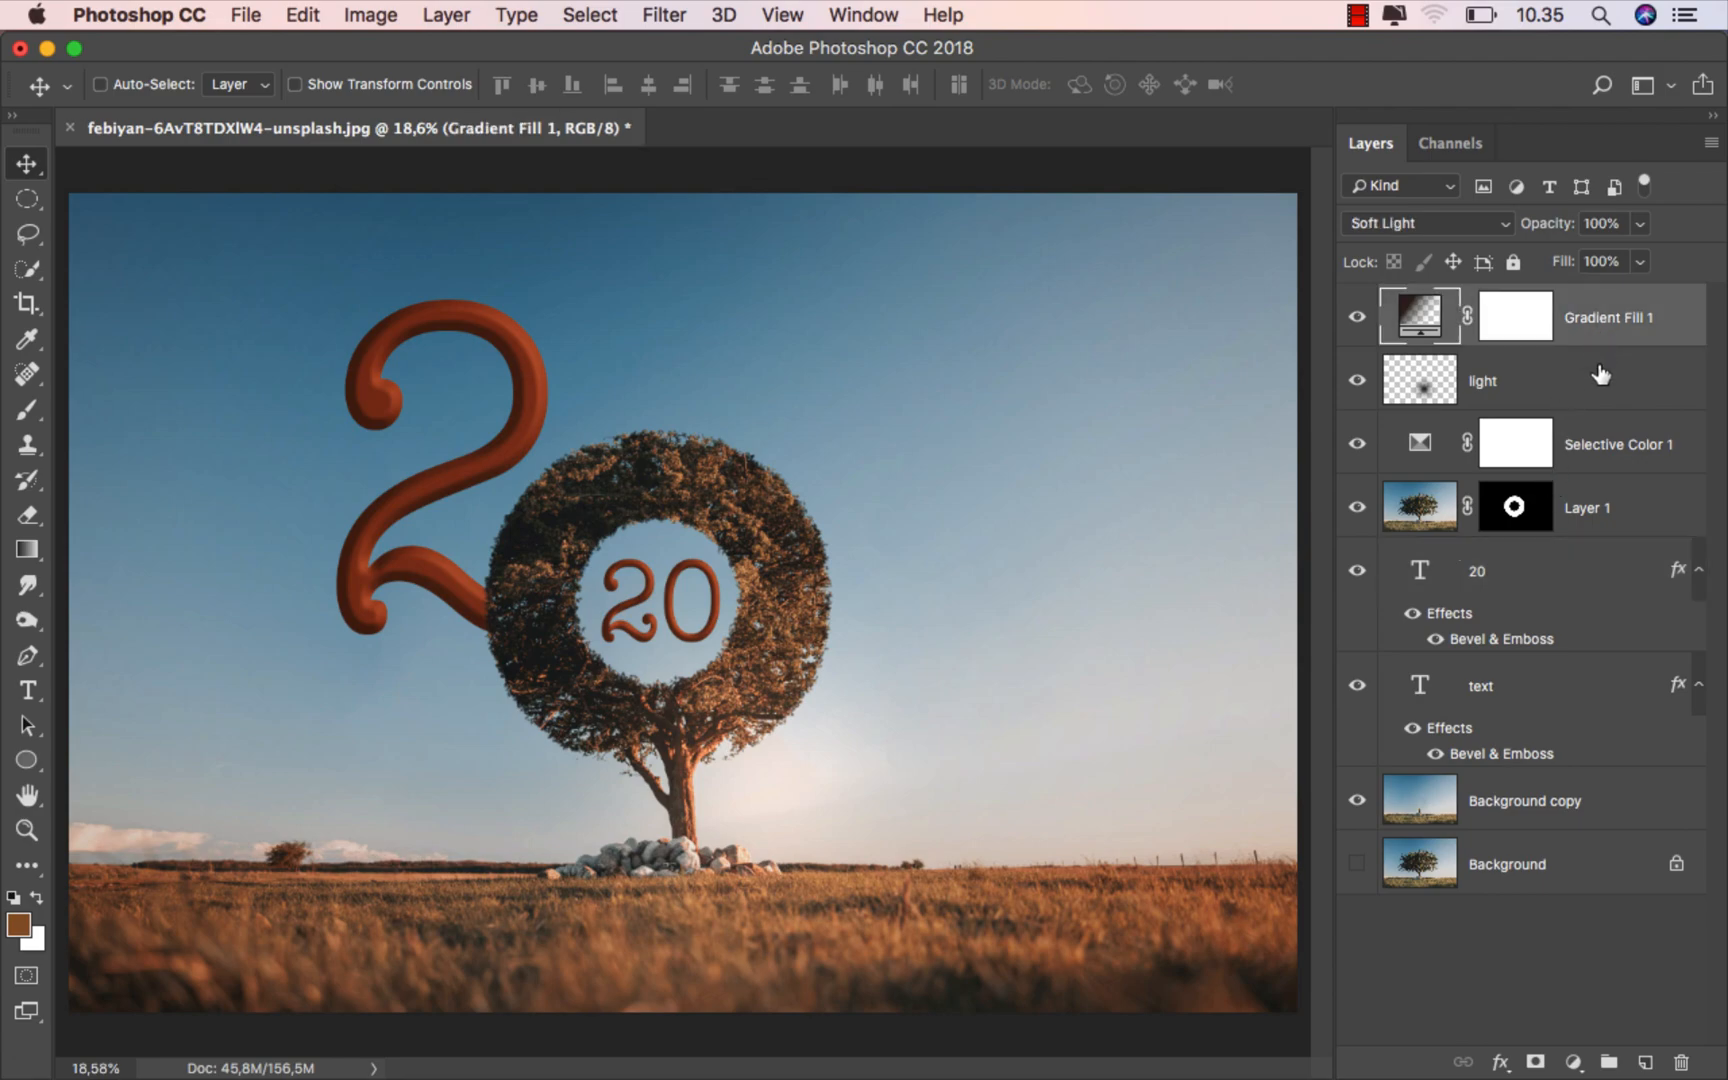
{"action": "left_click", "coordinate": [1574, 1063]}
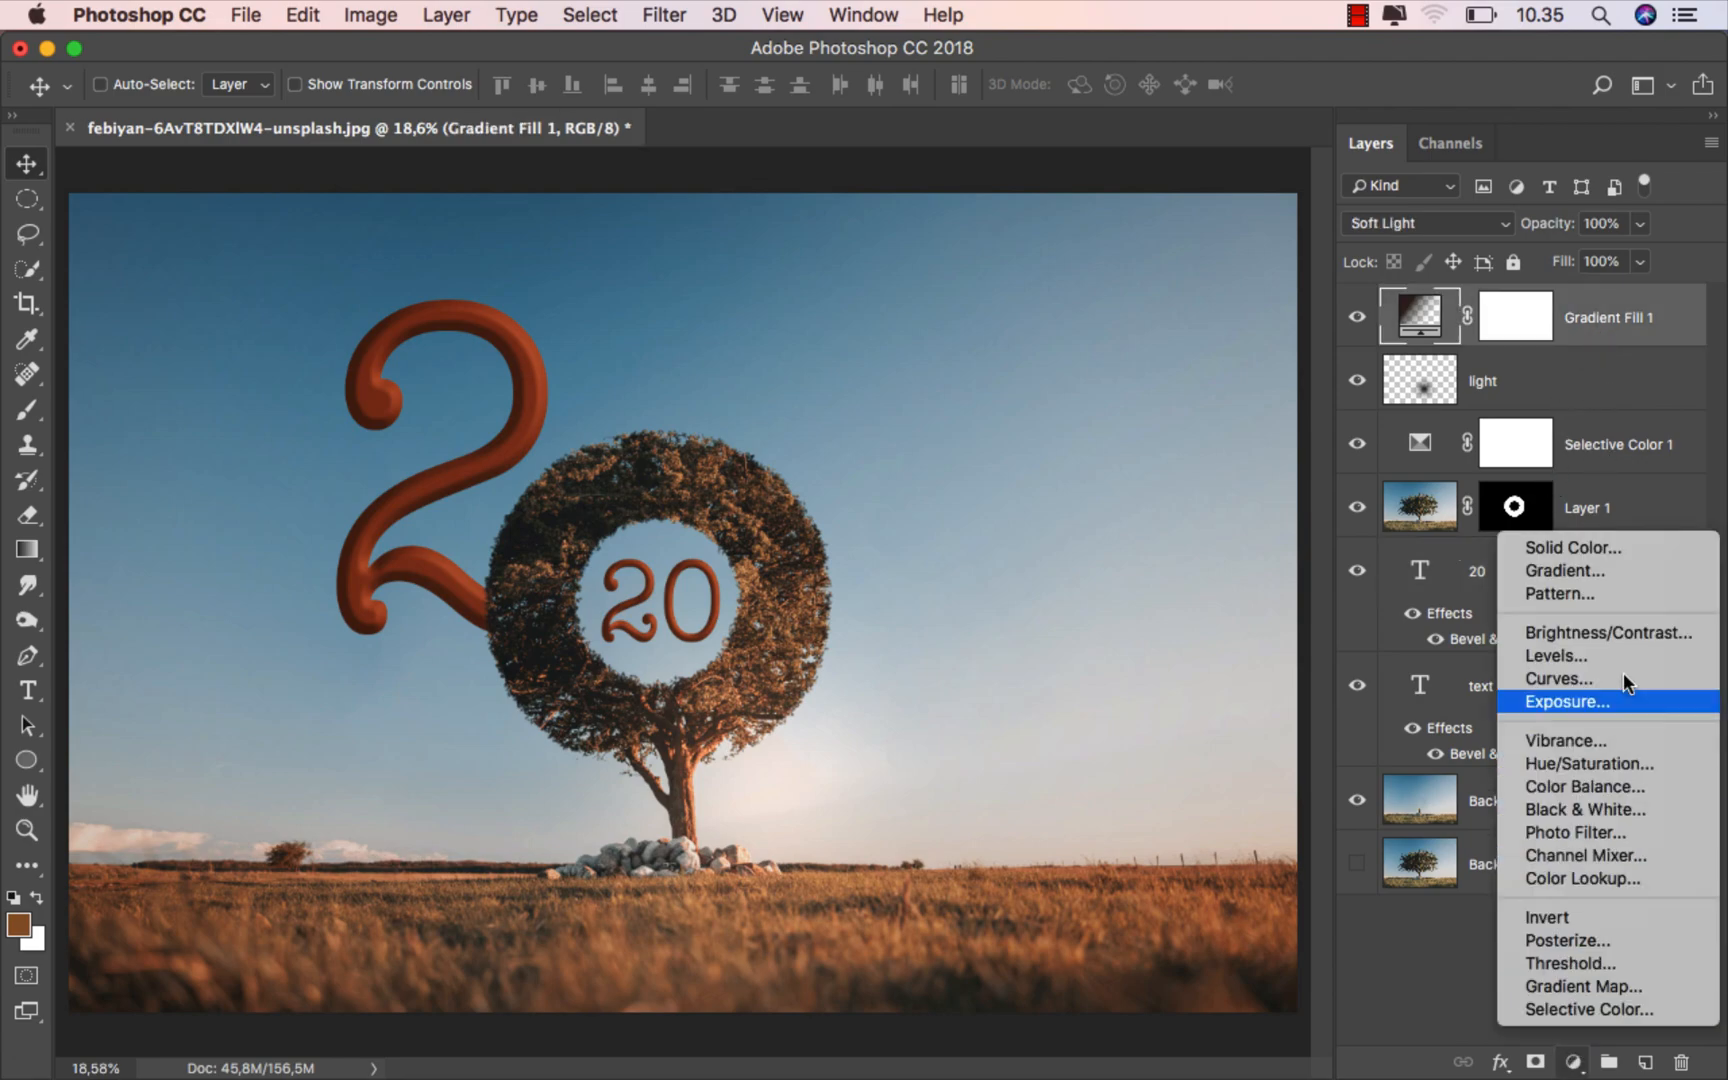
{"action": "left_click", "coordinate": [1624, 547]}
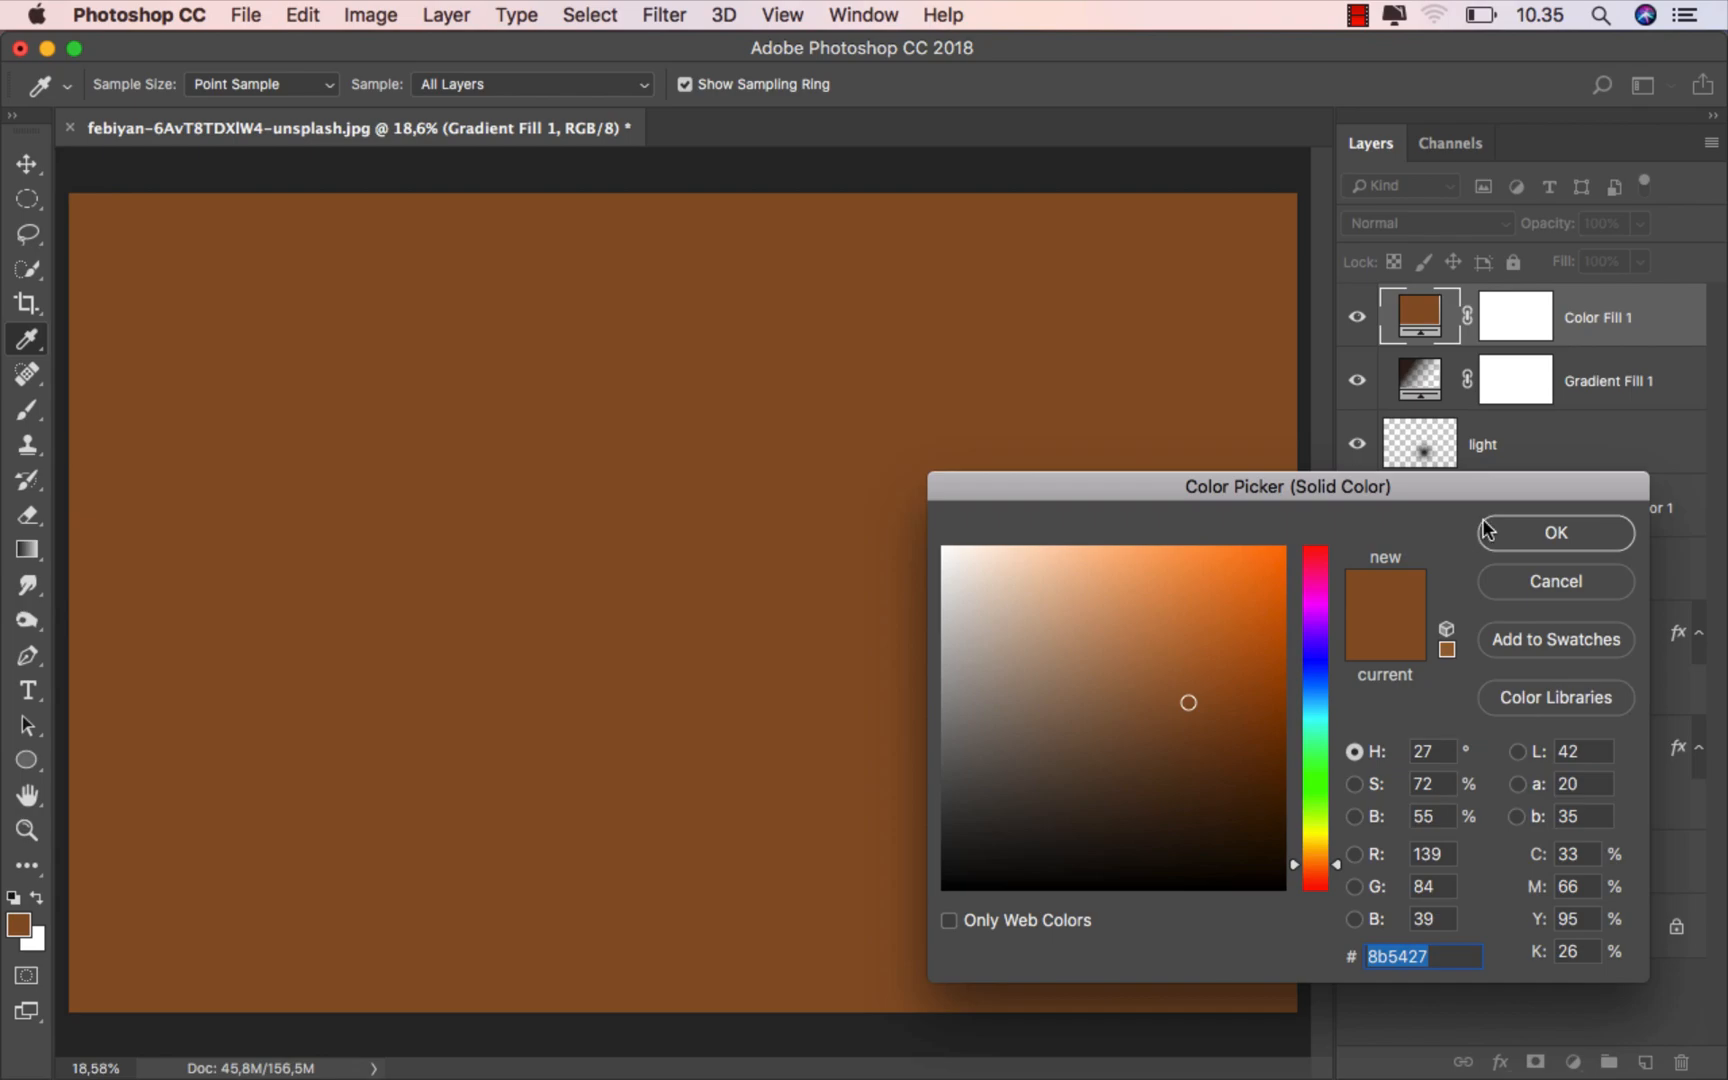
{"action": "left_click", "coordinate": [1518, 530]}
{"action": "left_click", "coordinate": [1400, 223]}
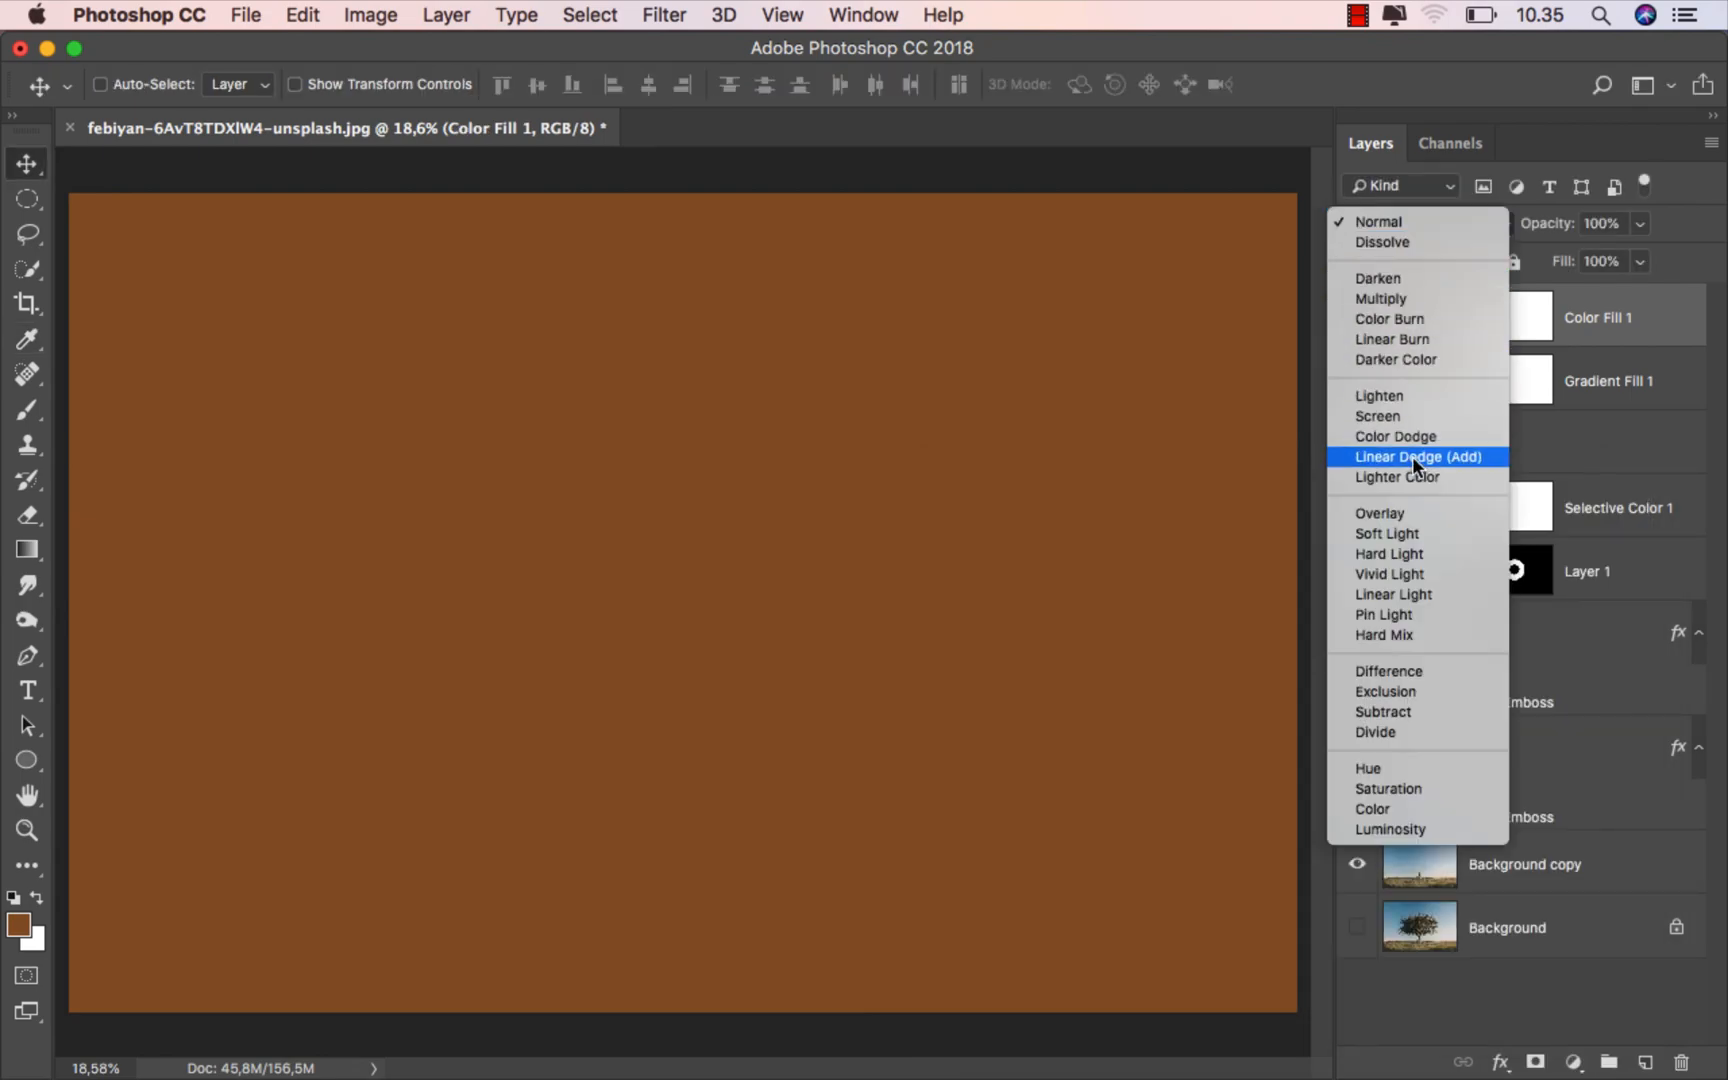
{"action": "left_click", "coordinate": [1416, 513]}
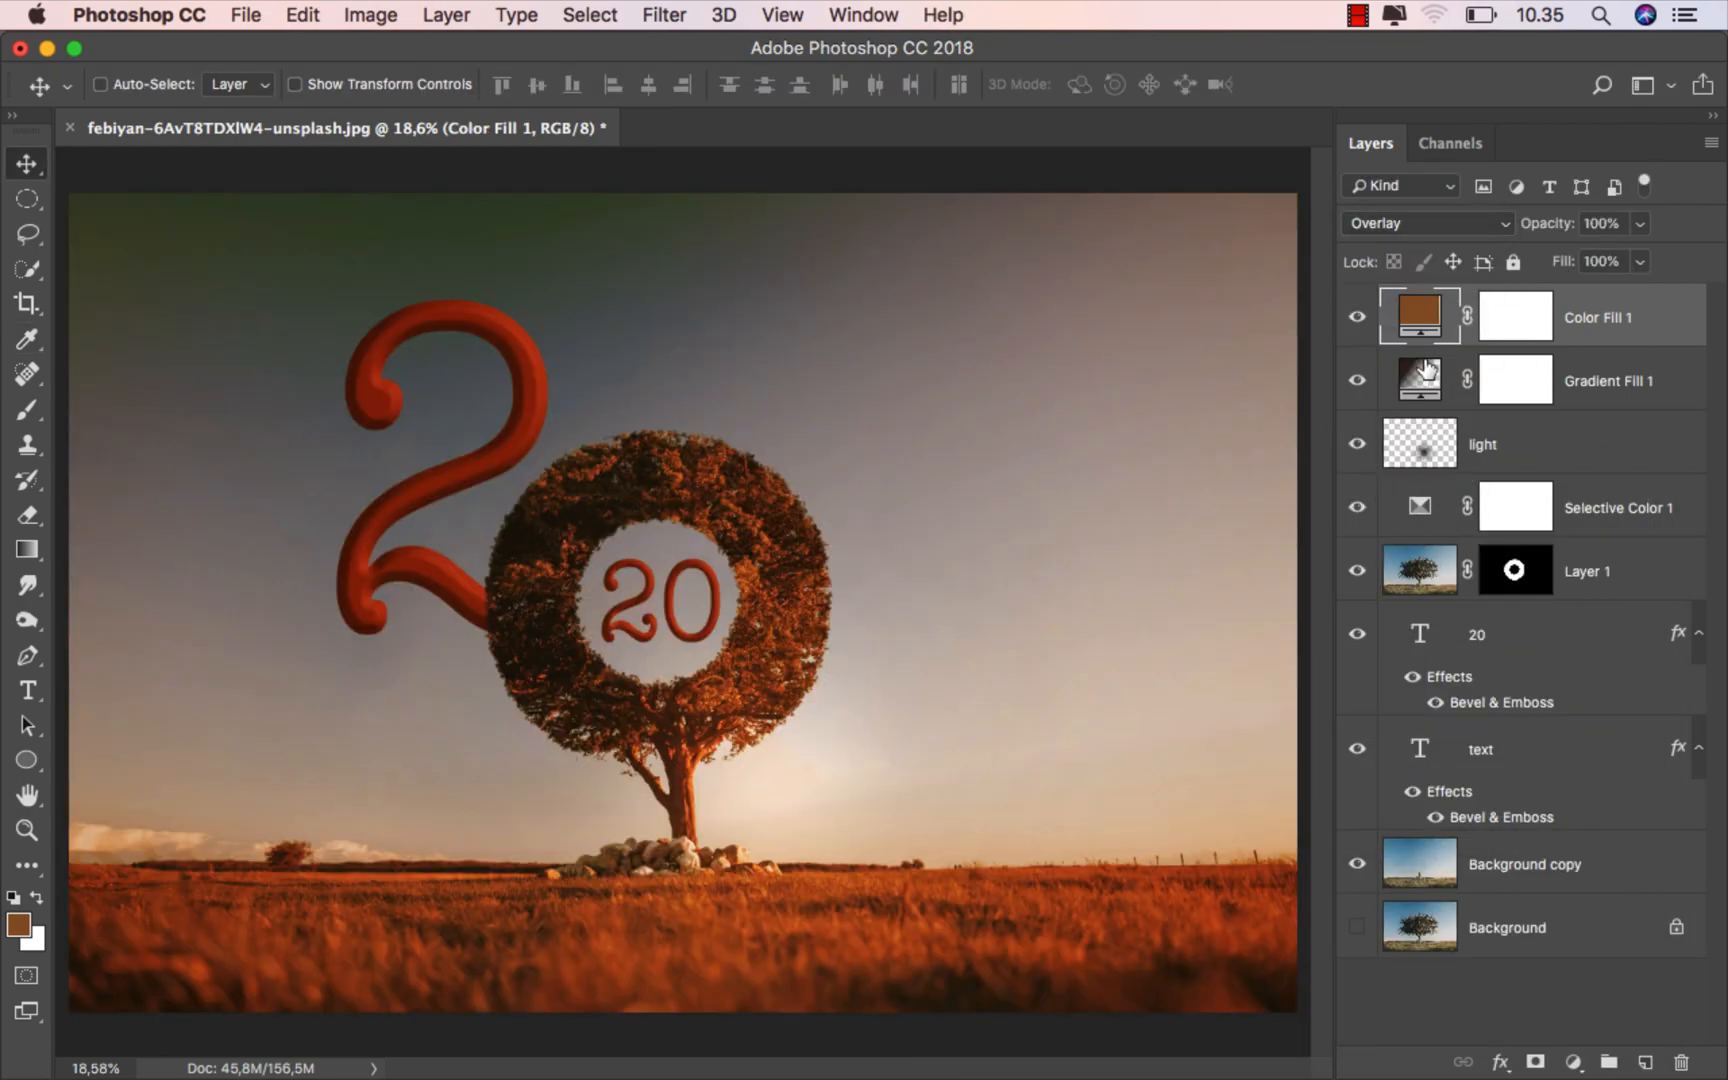
- Change Color Fill 1 to a more saturated orange-brown, lower its fill to 8%, and compare the image with the layer off and on
{"action": "double_click", "coordinate": [1414, 328]}
{"action": "left_click_drag", "start_coordinate": [1225, 658], "coordinate": [1287, 664]}
{"action": "left_click", "coordinate": [1500, 545]}
{"action": "left_click_drag", "start_coordinate": [1562, 263], "coordinate": [1409, 273]}
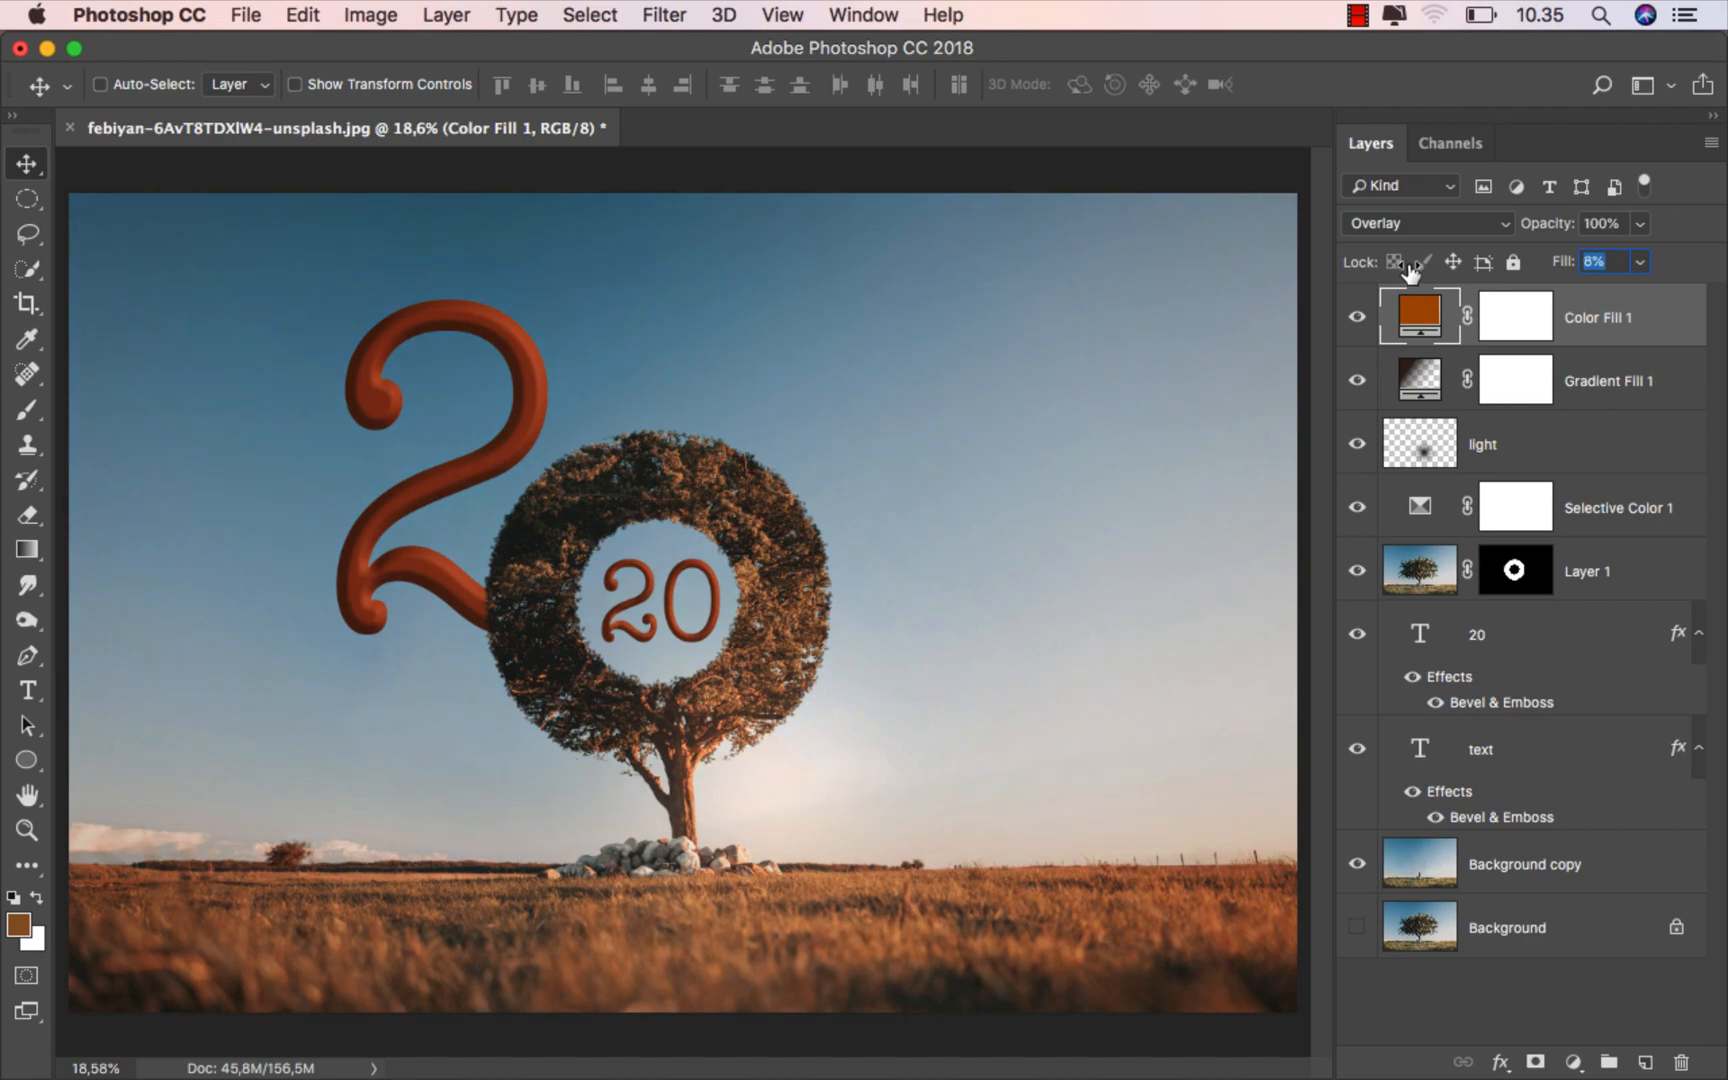
{"action": "left_click", "coordinate": [1357, 318]}
{"action": "left_click", "coordinate": [1357, 318]}
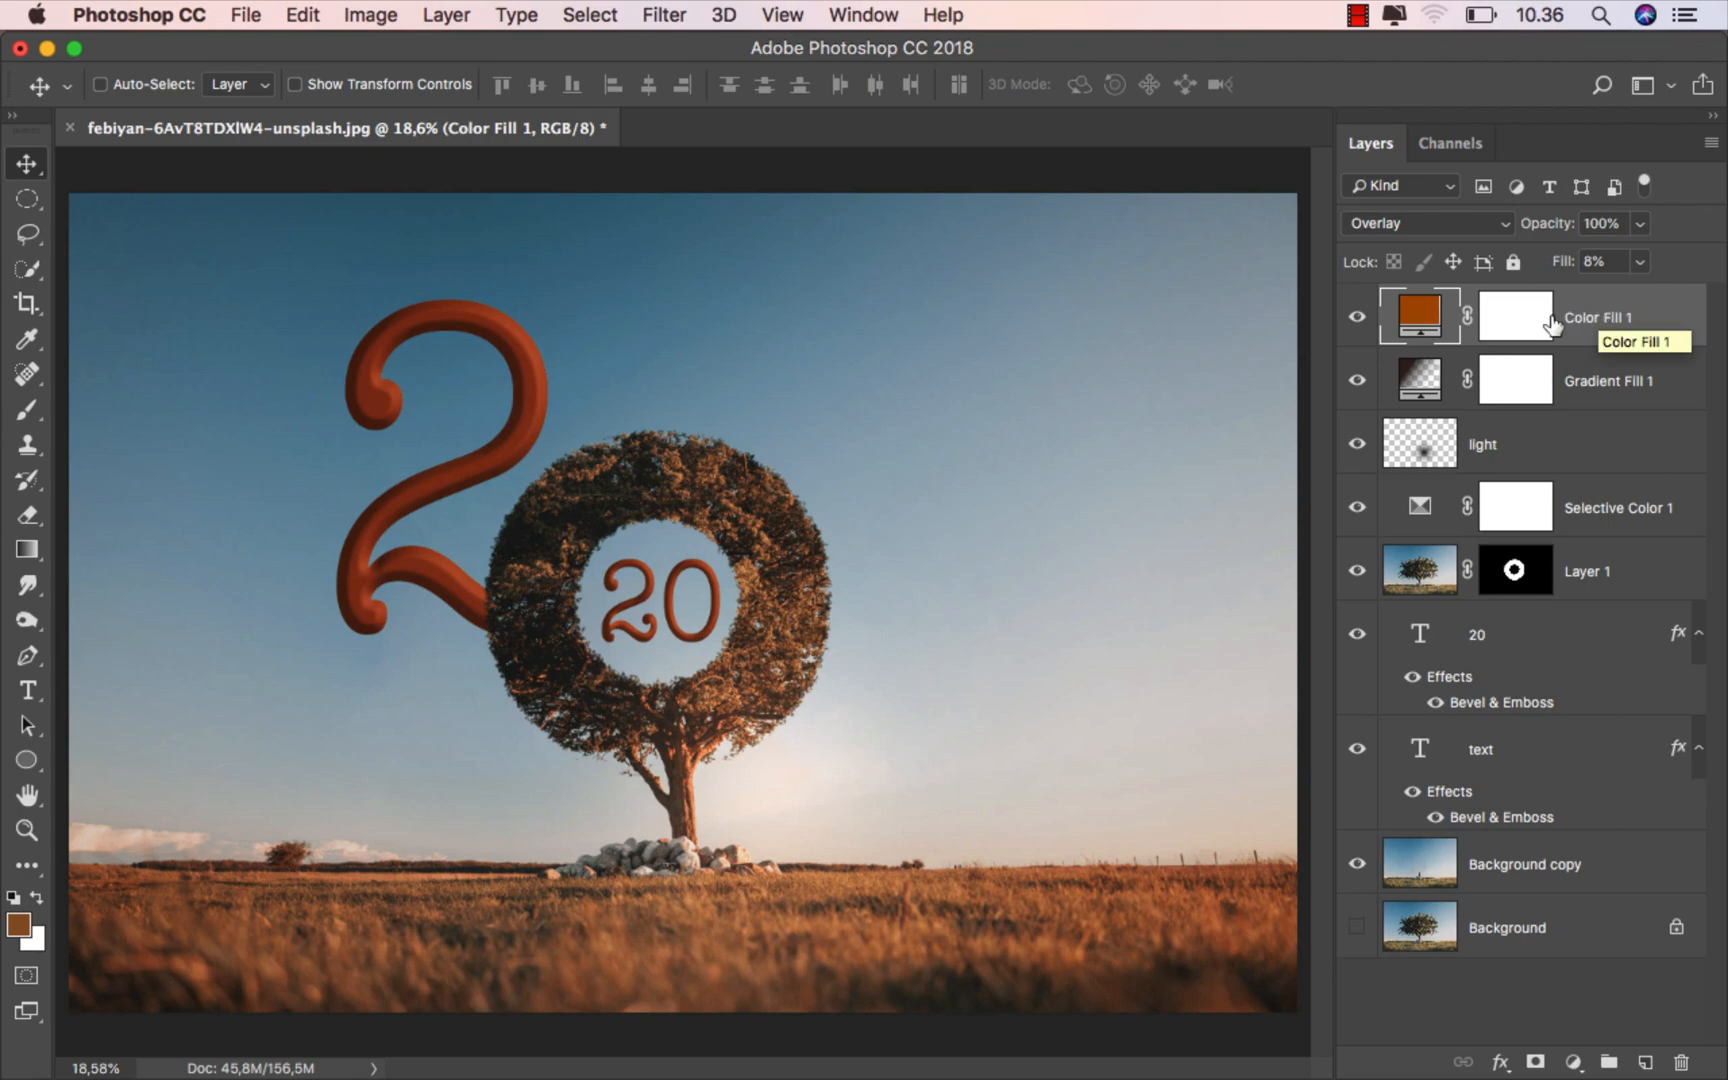
- Save a JPEG copy of the finished image as ok.jpg in the untitled folder, keeping the offered JPEG options
{"action": "left_click", "coordinate": [248, 16]}
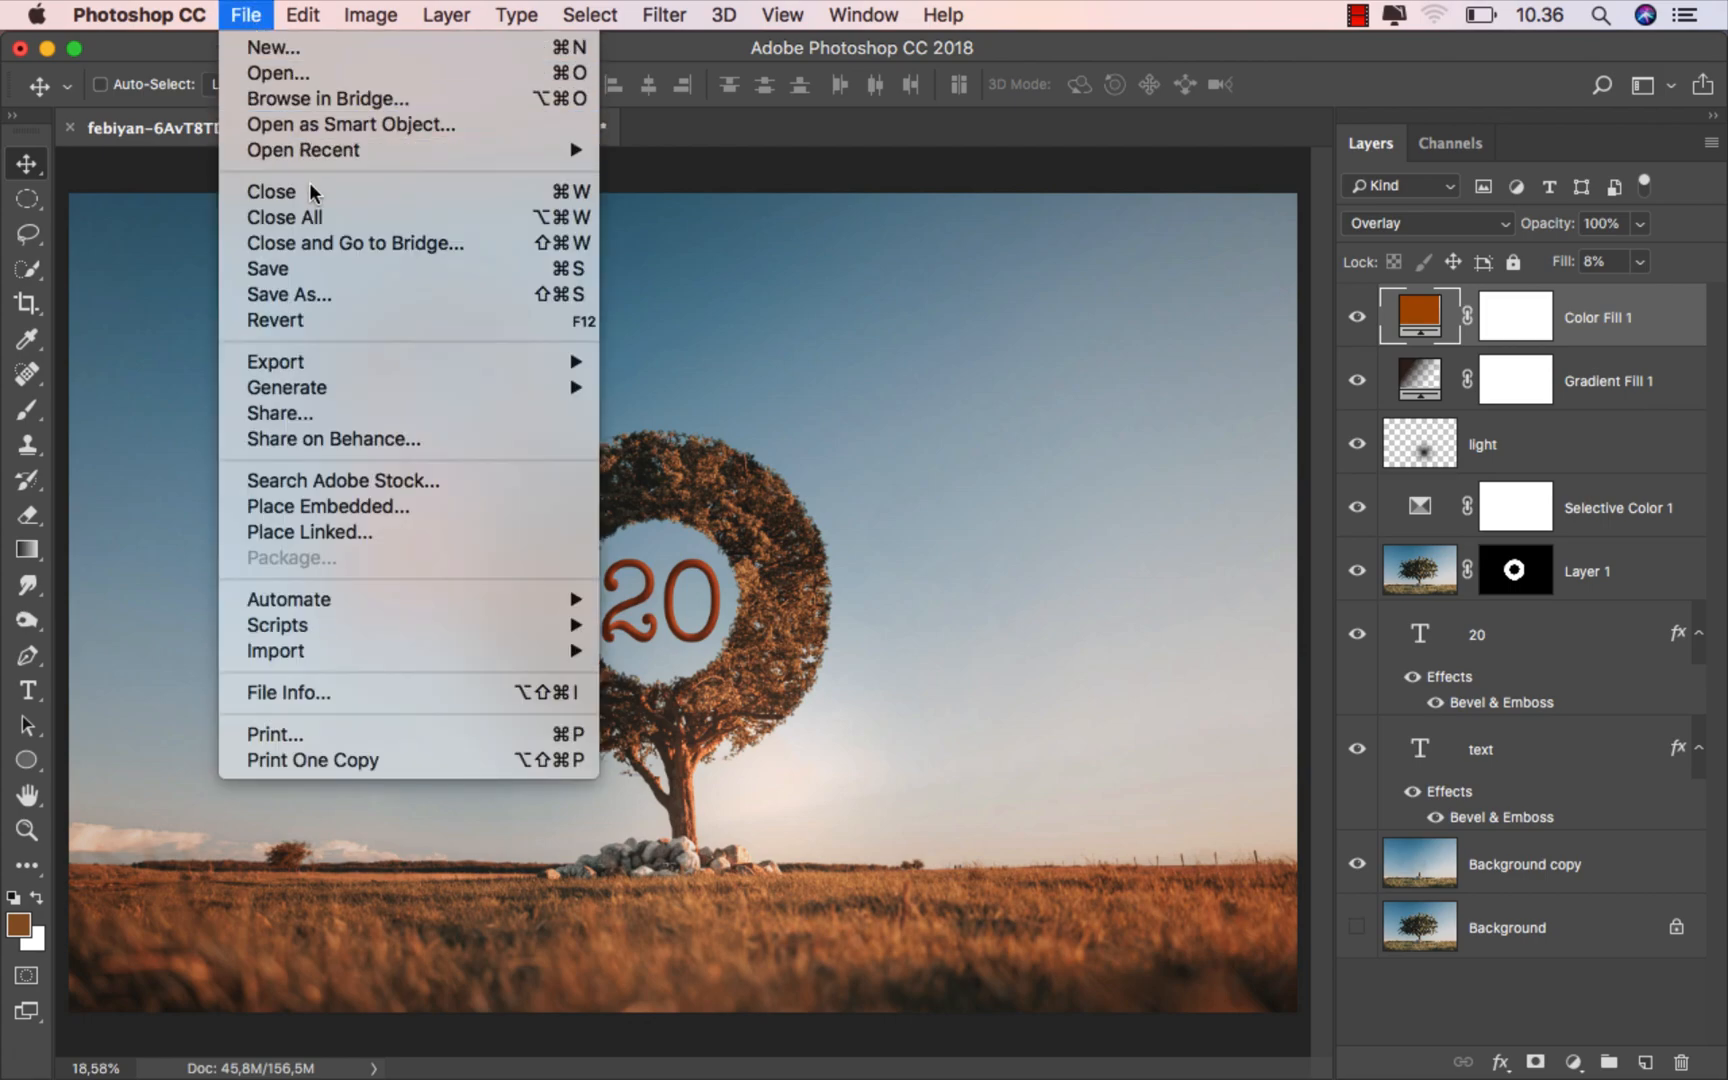
{"action": "left_click", "coordinate": [355, 296]}
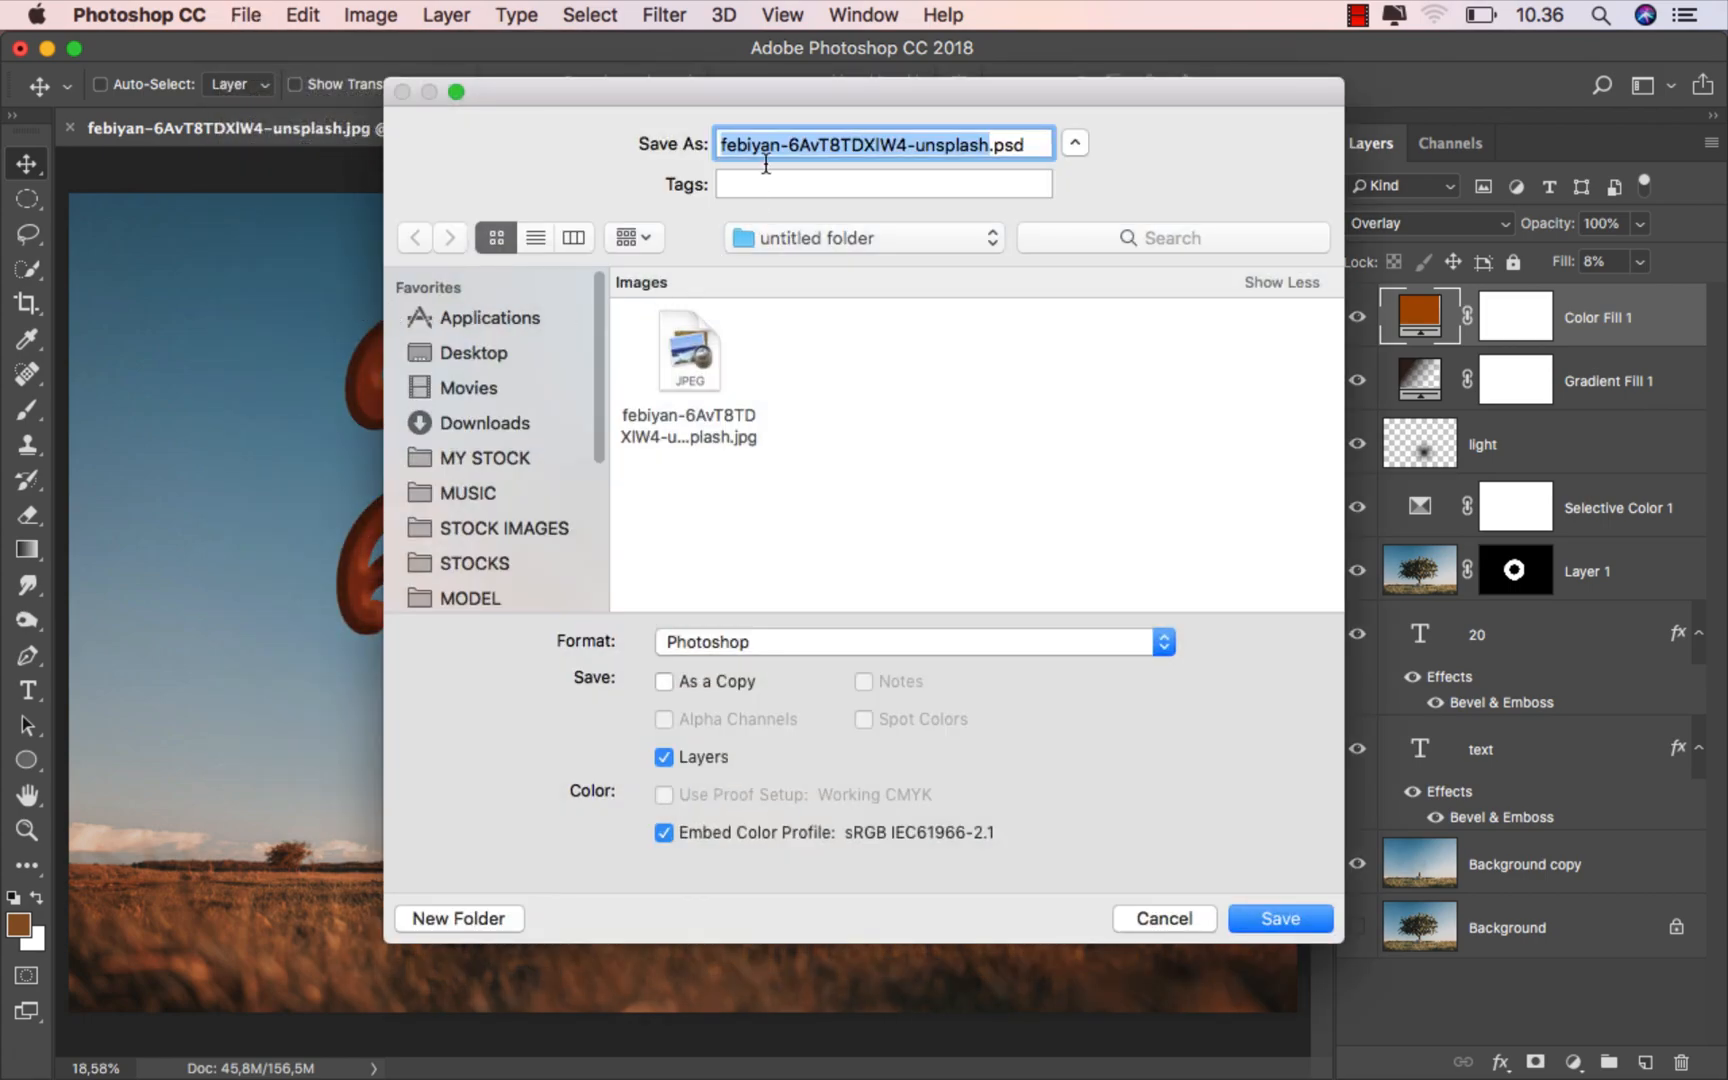
{"action": "type", "text": "ok"}
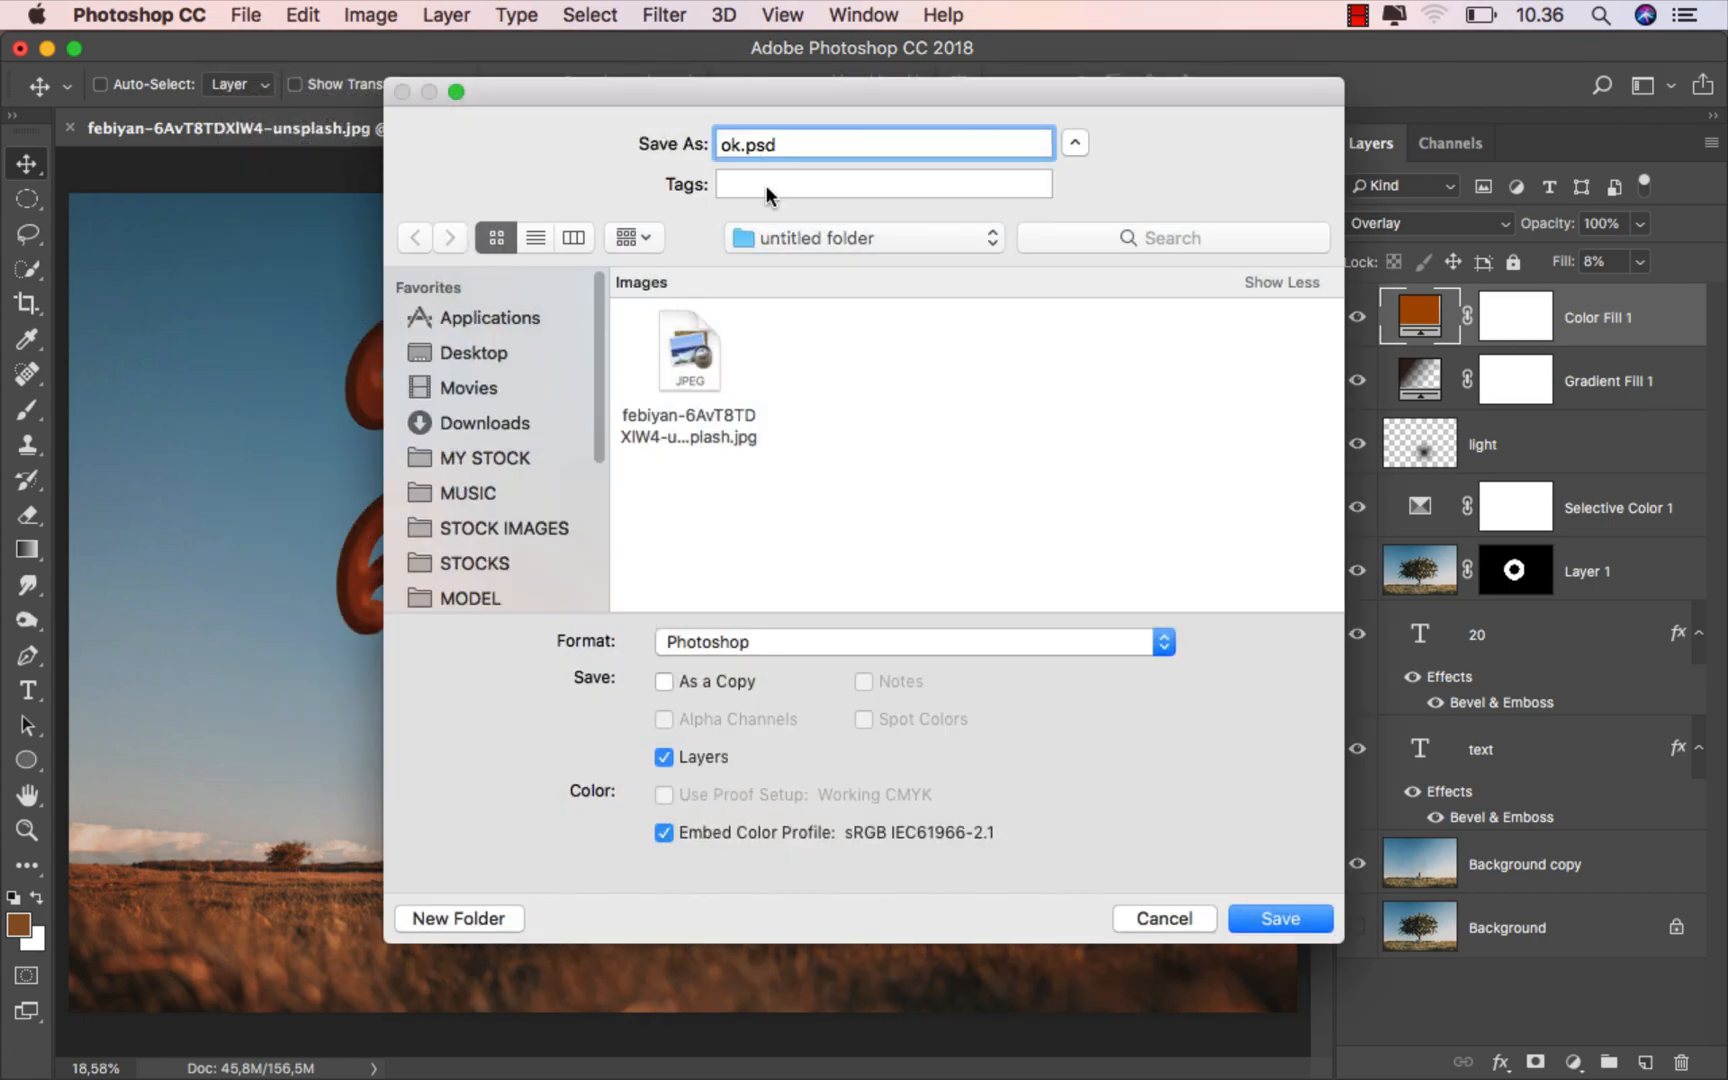
{"action": "left_click", "coordinate": [770, 645]}
{"action": "left_click", "coordinate": [687, 800]}
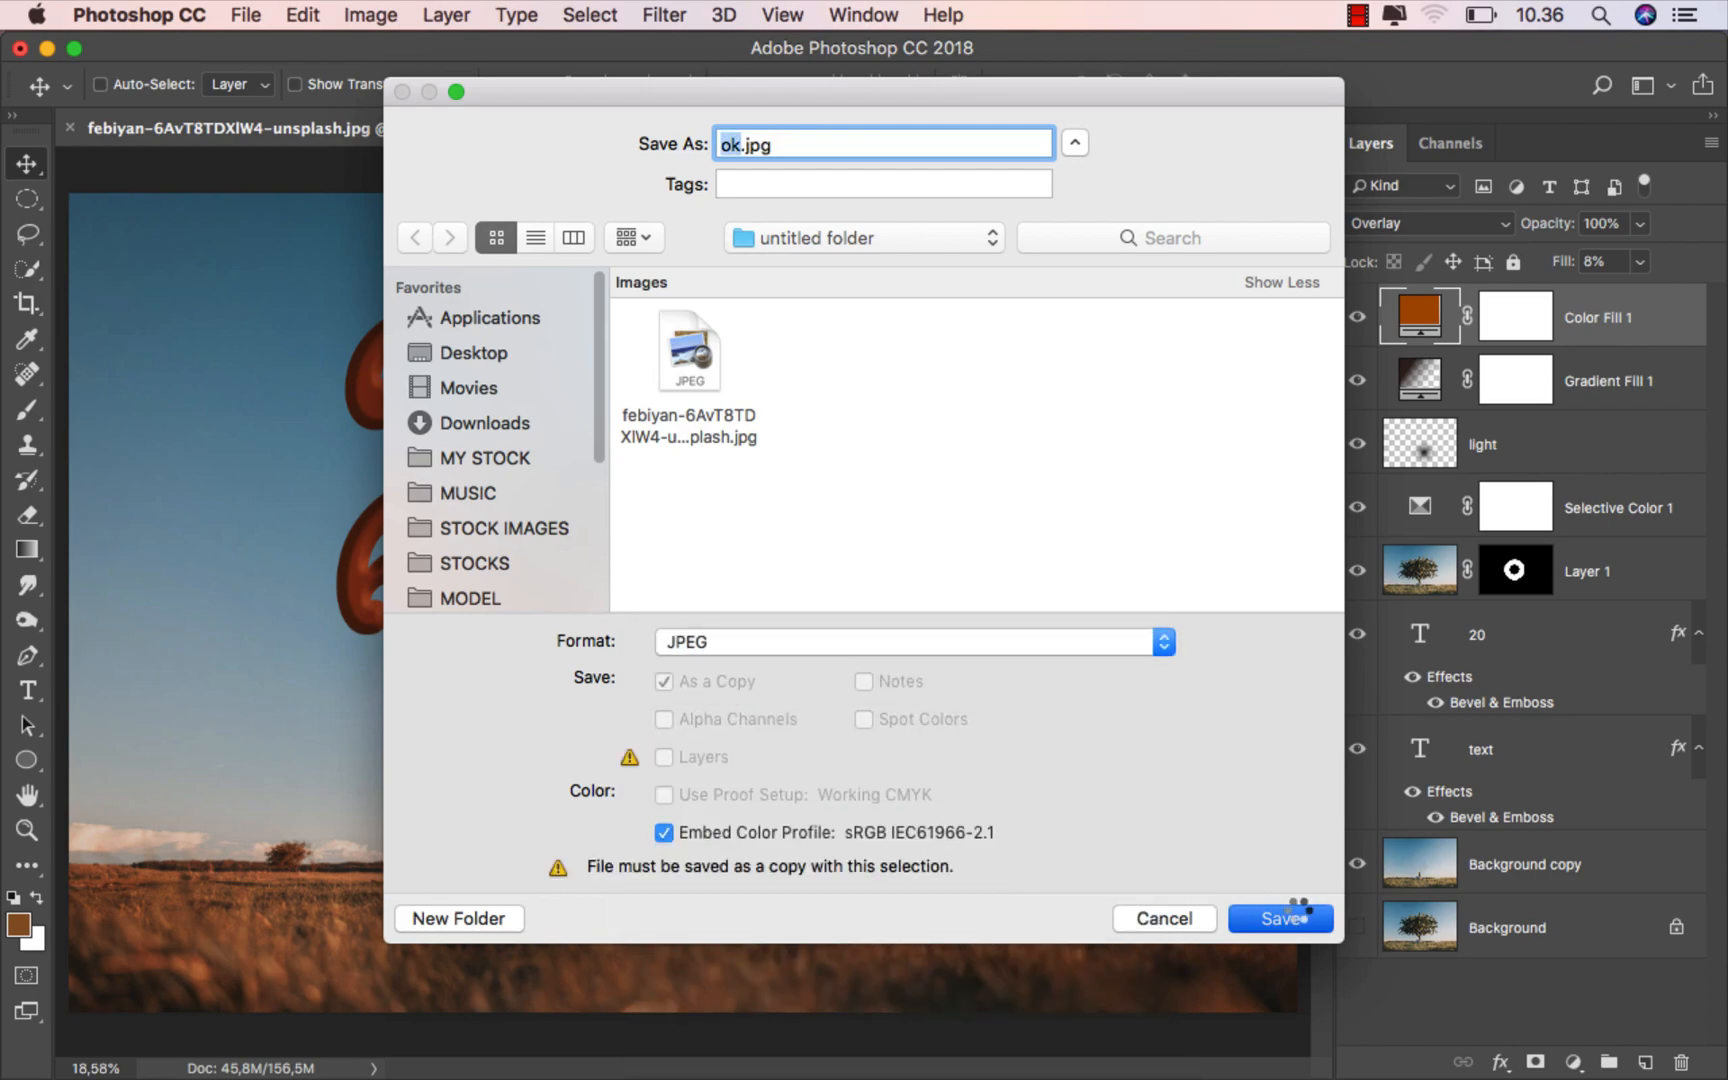
{"action": "left_click", "coordinate": [1293, 912]}
{"action": "left_click", "coordinate": [953, 385]}
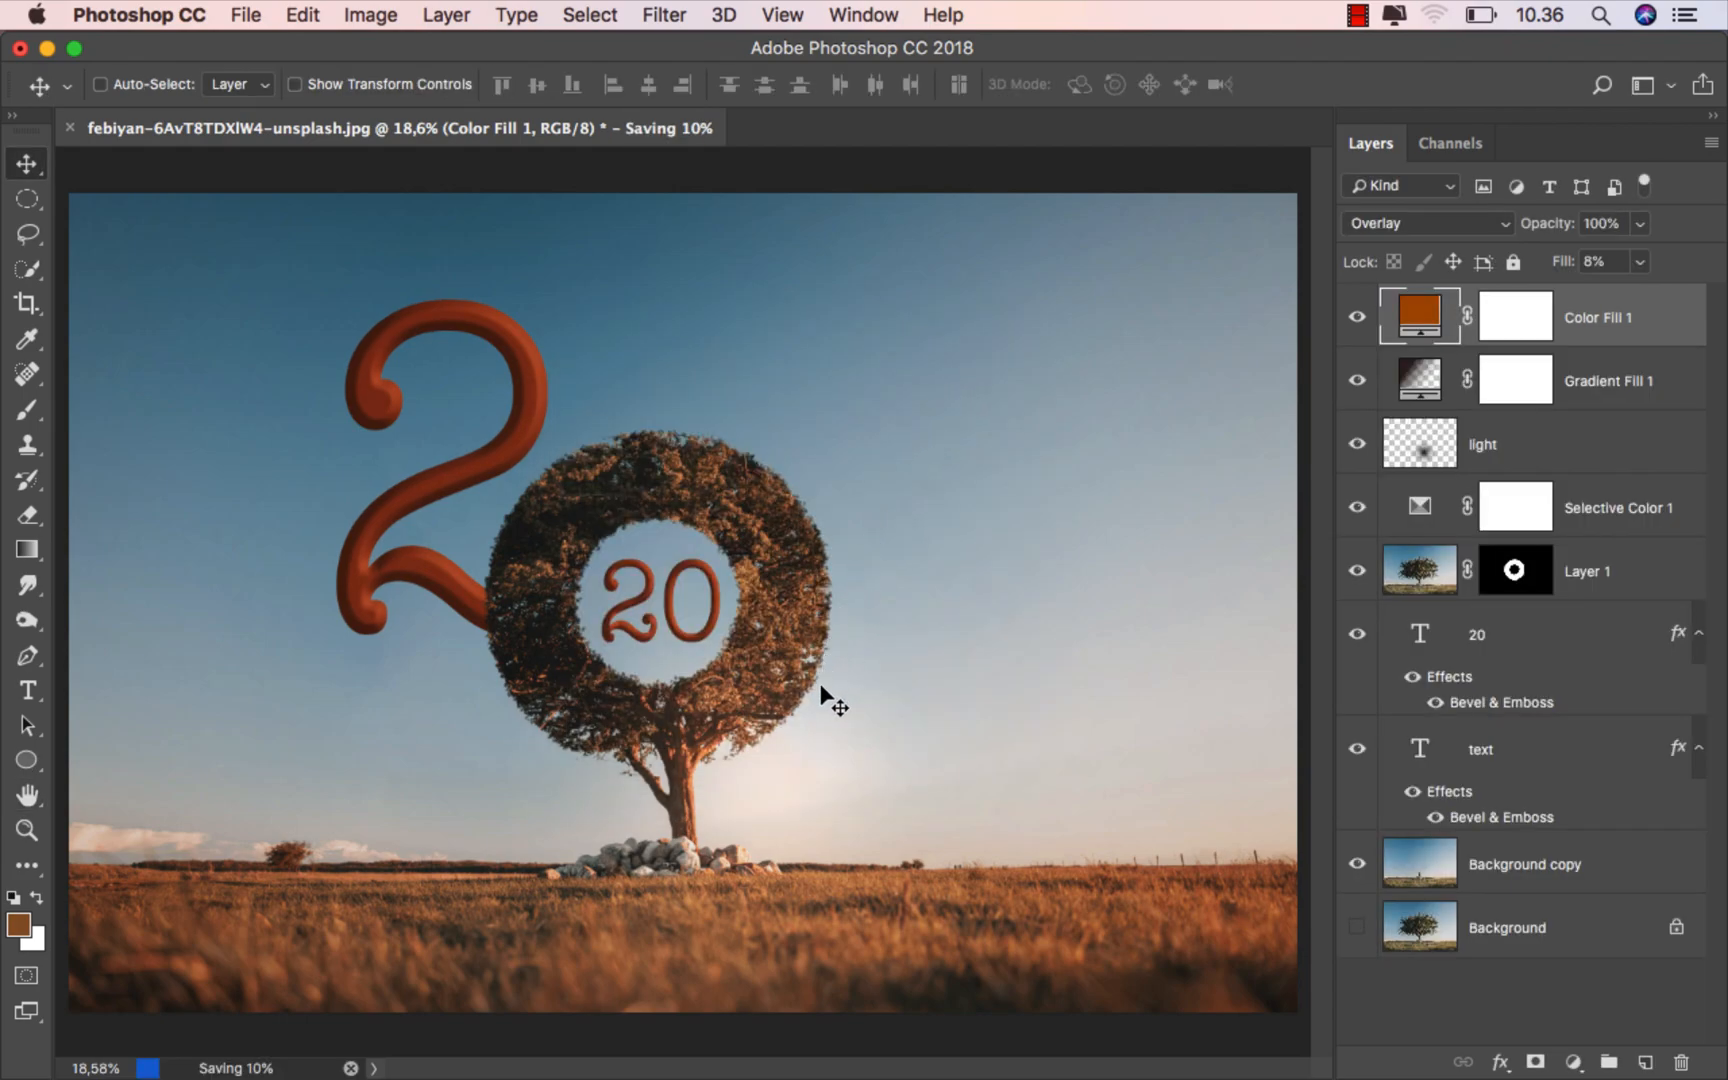
- Switch to Finder and preview the exported ok.jpg in the untitled folder
{"action": "mouse_move", "coordinate": [749, 1076]}
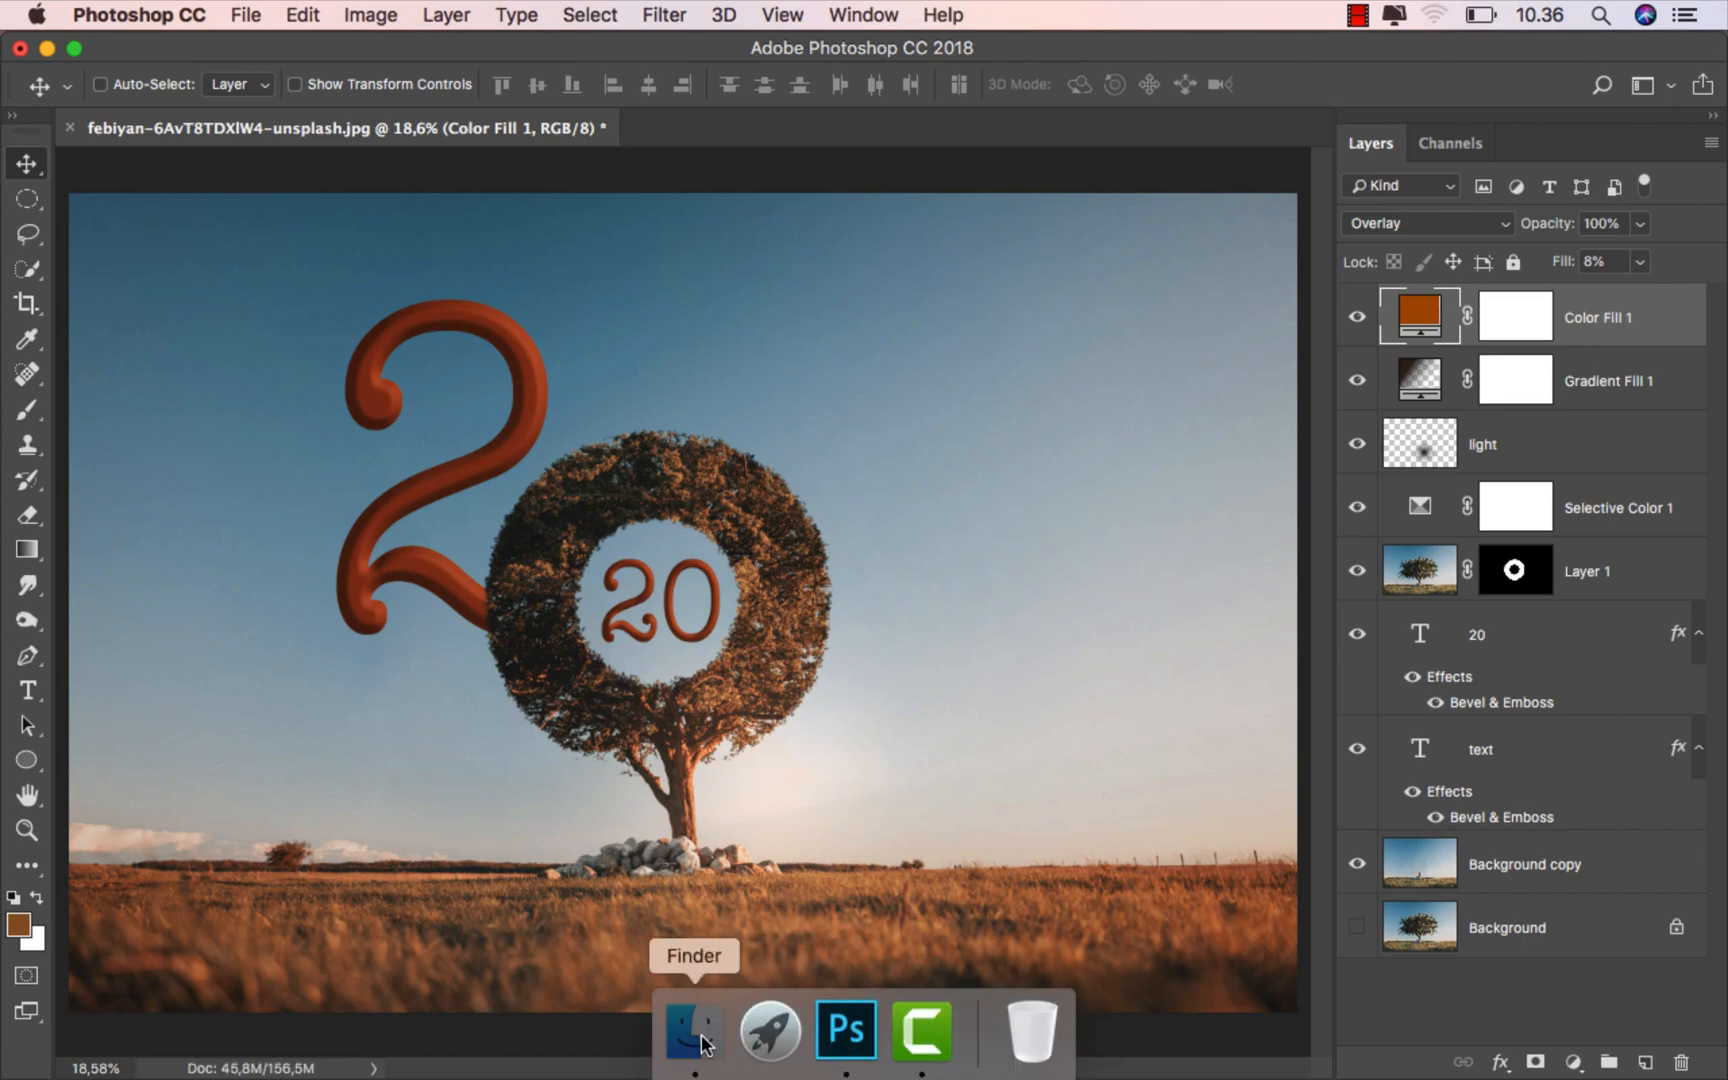
{"action": "left_click", "coordinate": [694, 1034]}
{"action": "left_click", "coordinate": [451, 162]}
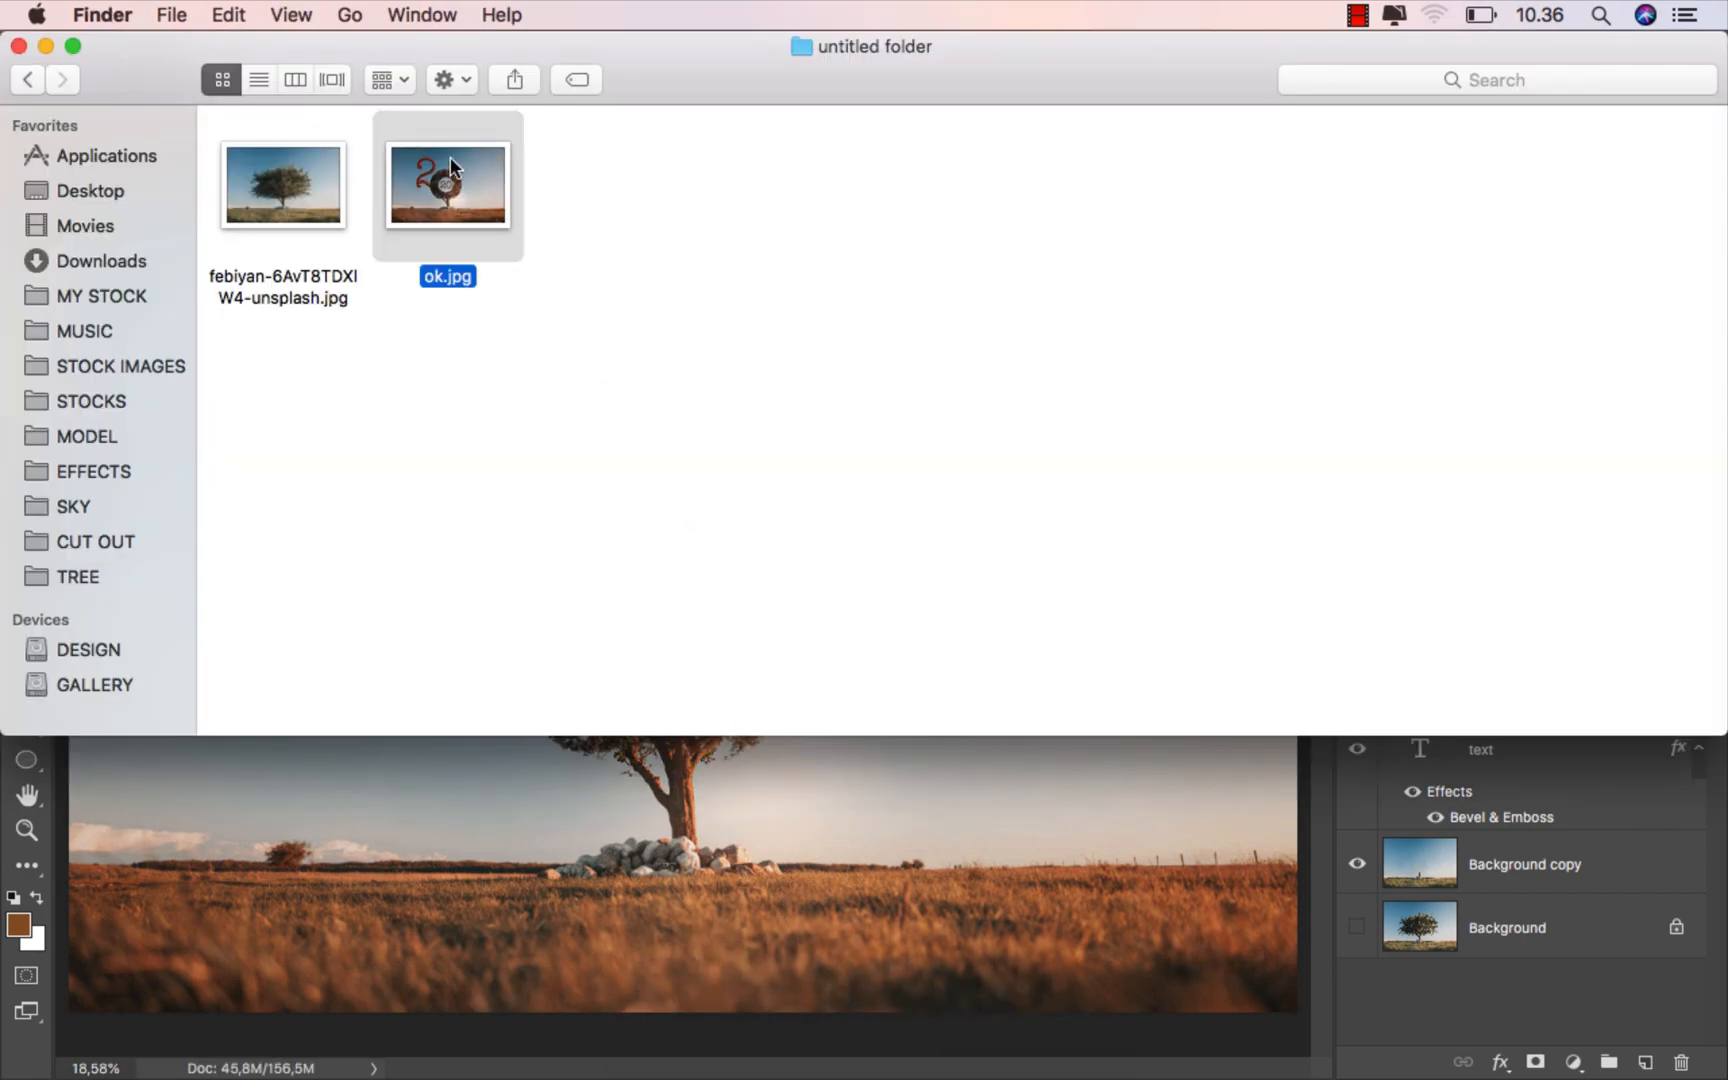
{"action": "key", "text": "space"}
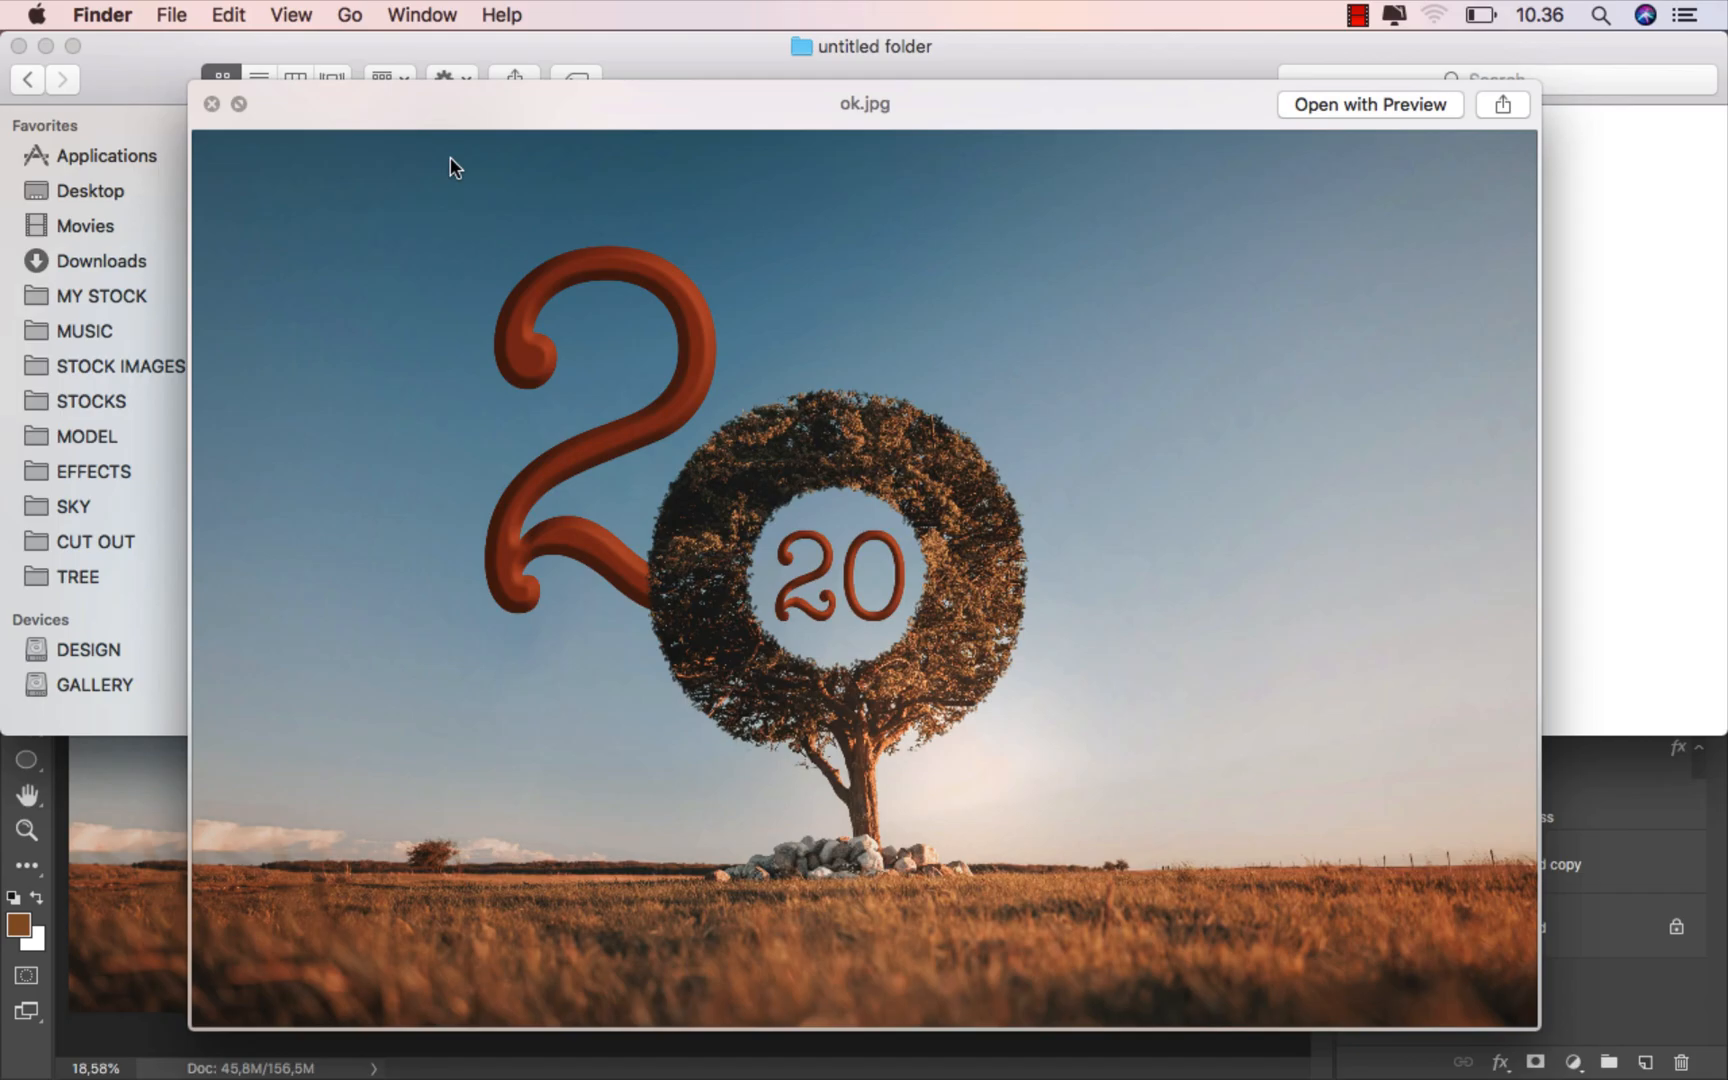